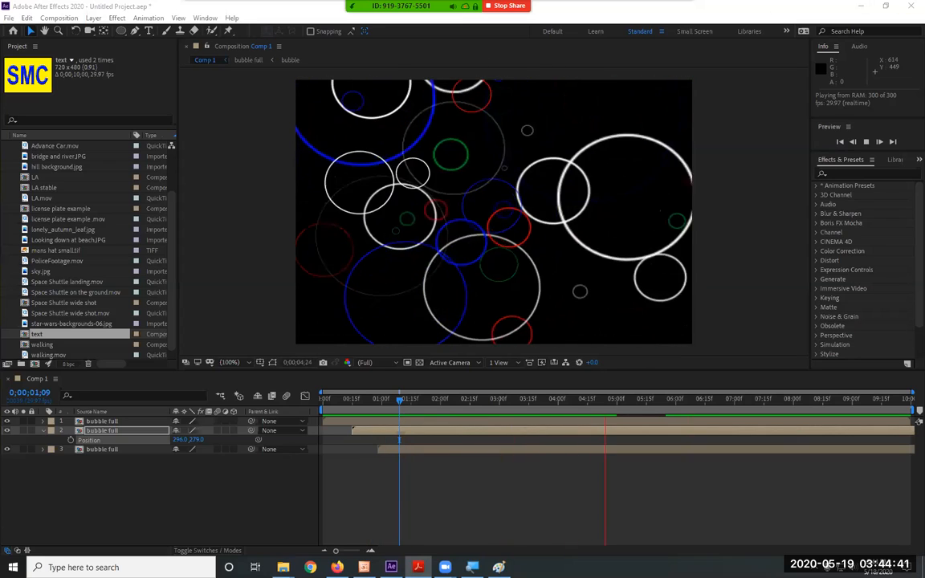
Look through the Shape & Repeater PDF handout, restore its window and move it out of the After Effects workspace.
key("alt+Tab")
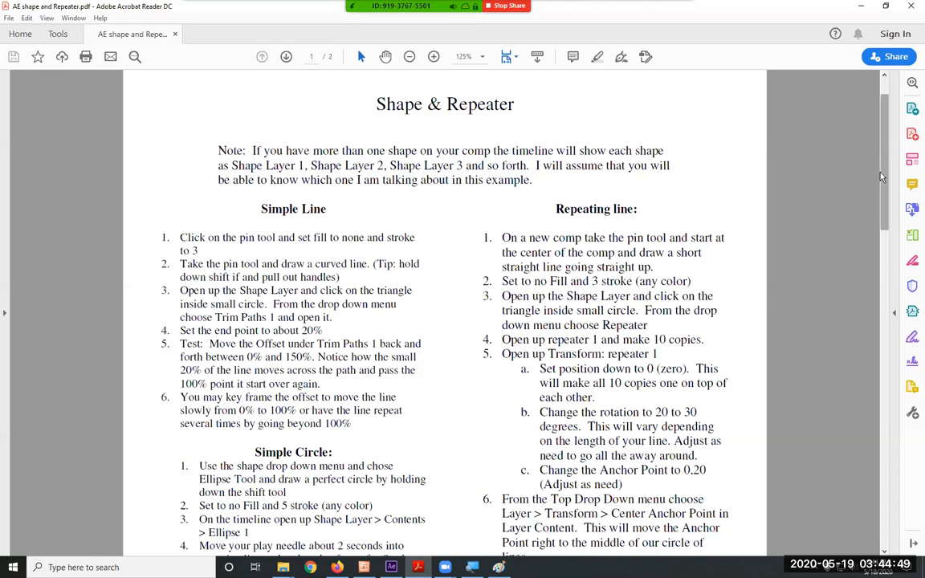
scroll(858, 402, "down", 10)
left_click_drag(858, 403, 865, 440)
left_click_drag(886, 339, 882, 64)
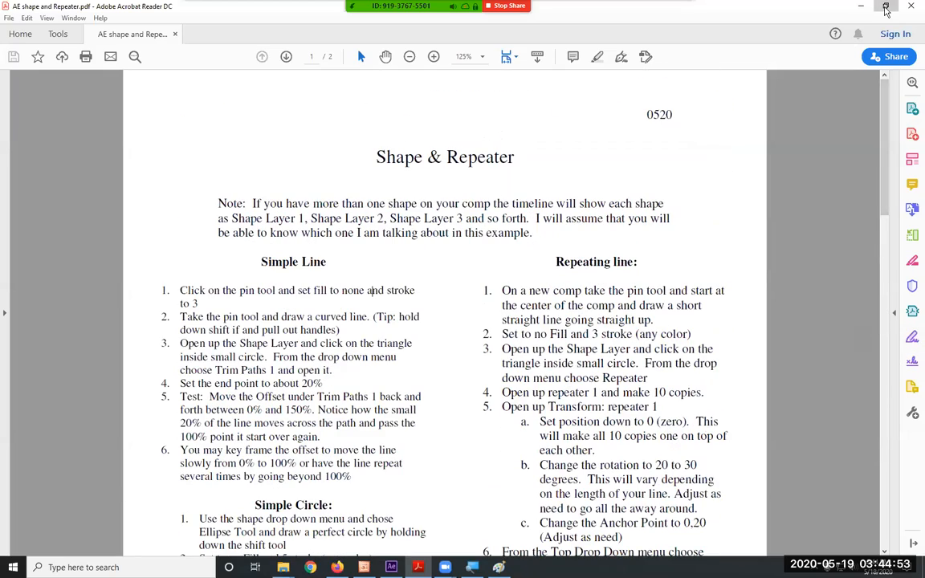
left_click(887, 7)
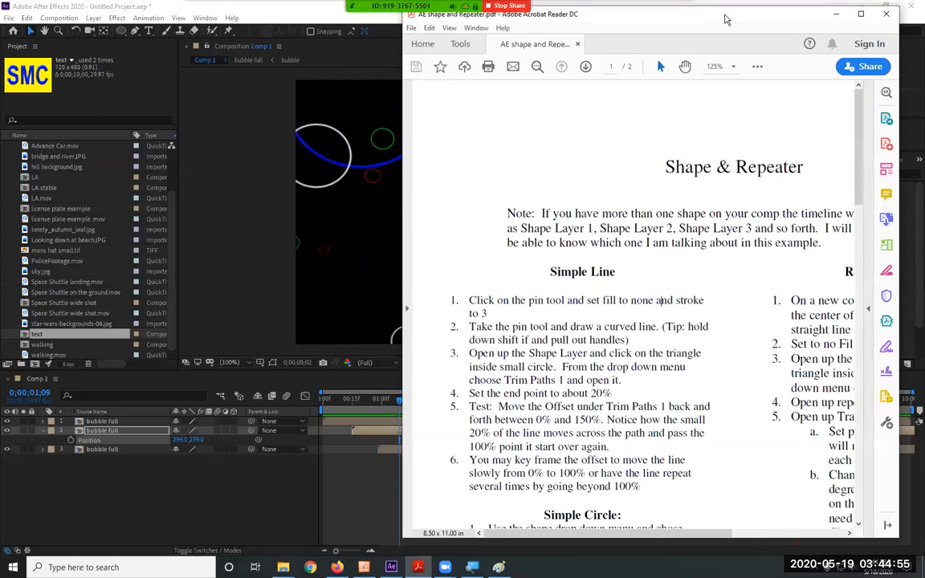
left_click_drag(726, 19, 924, 23)
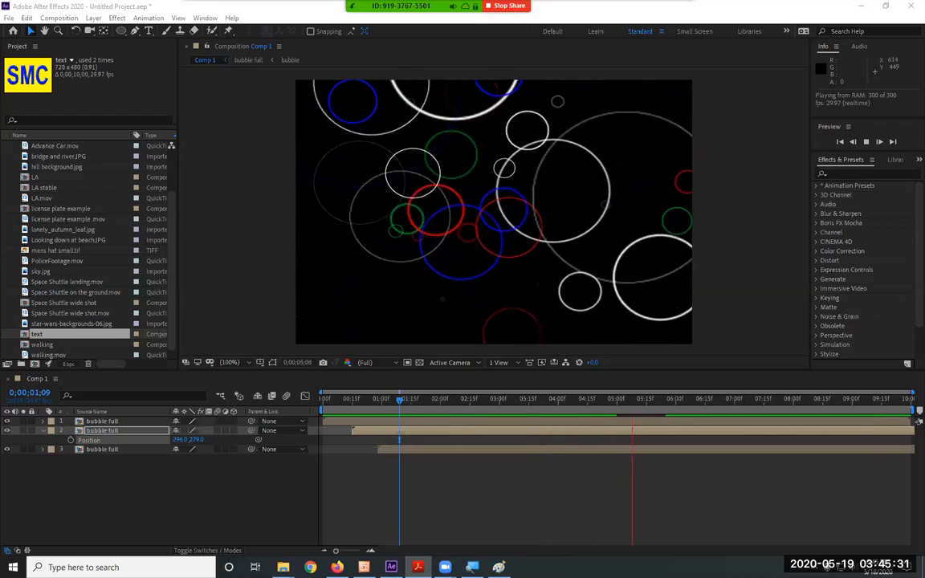
Create a new 720 x 480 NTSC DV composition named Comp 2 with a 10-second duration.
left_click(73, 18)
left_click(476, 410)
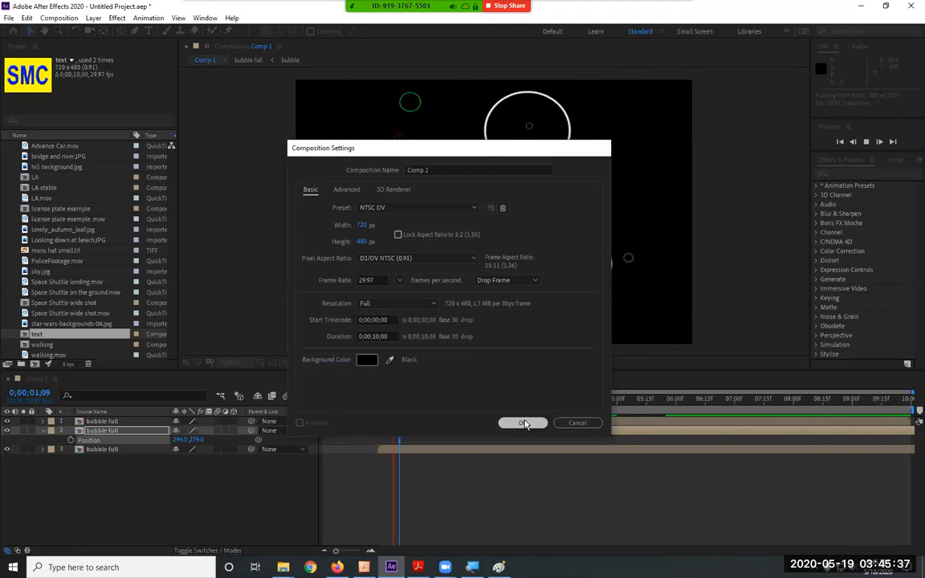
left_click(522, 423)
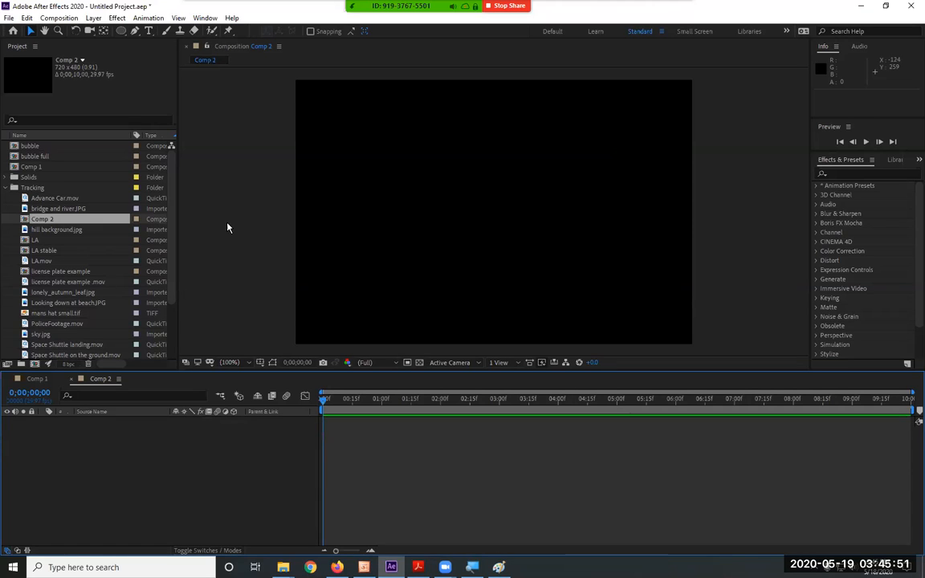
Choose the Rectangle Tool from the shape tools.
left_click(120, 31)
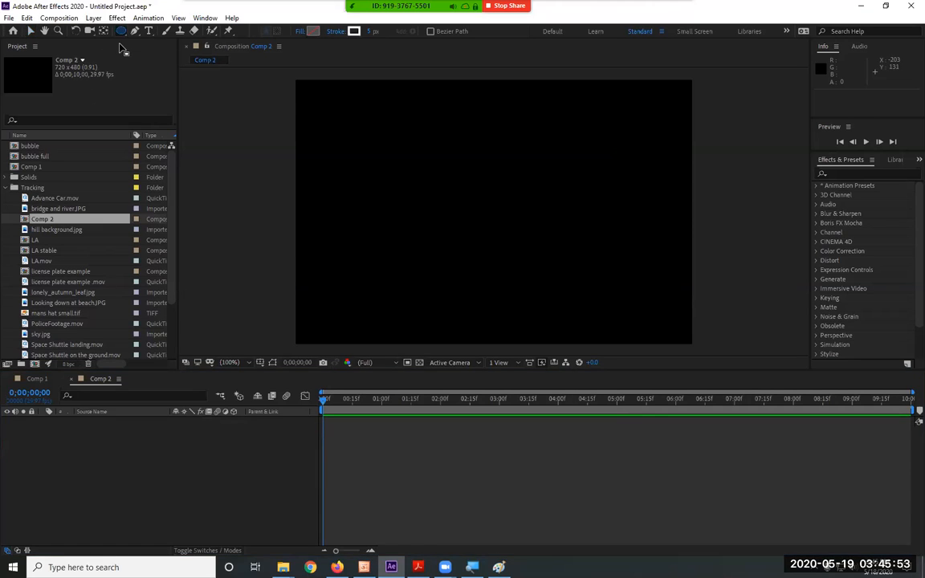
left_click(121, 32)
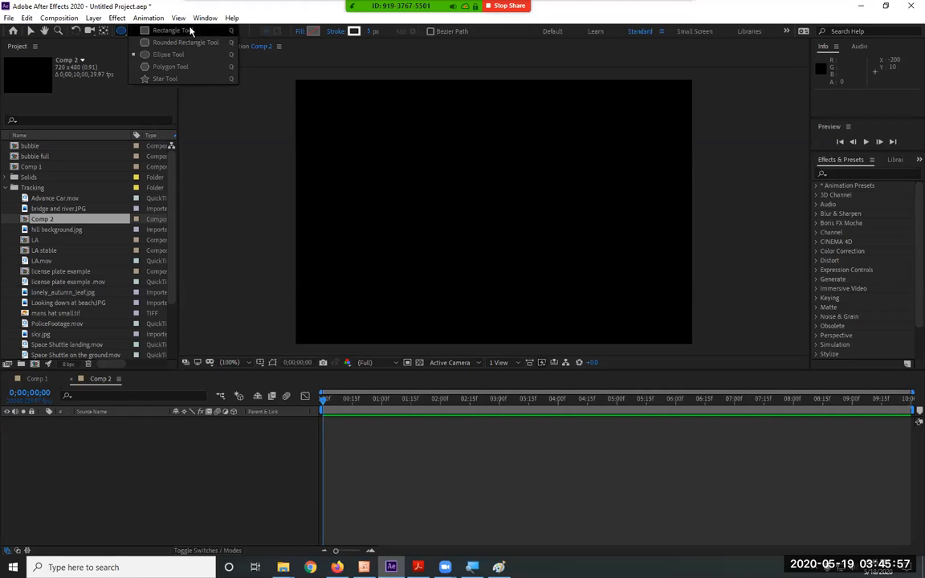
left_click(190, 31)
left_click(120, 32)
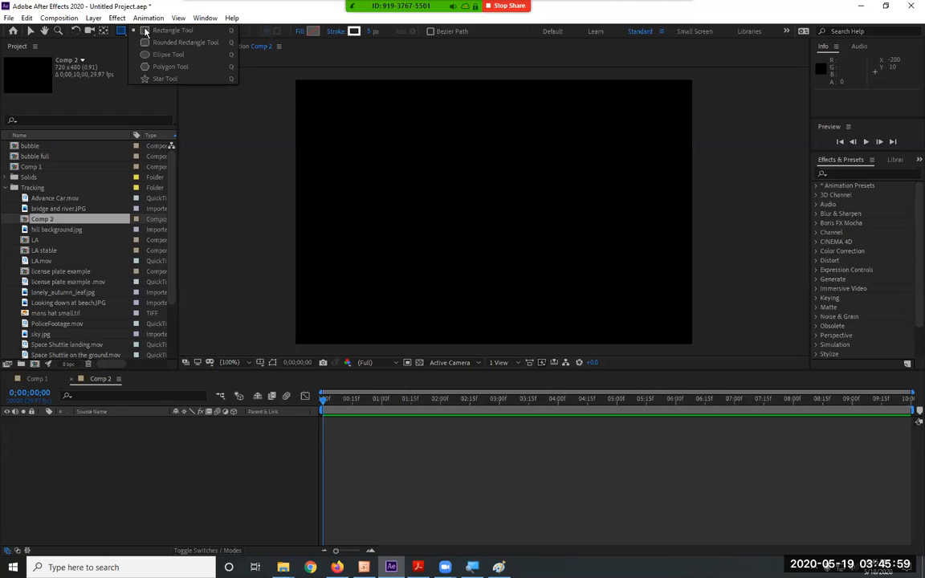
left_click(120, 32)
Activate the Pen tool with the fill set to None and the stroke set to Solid Color.
left_click(134, 32)
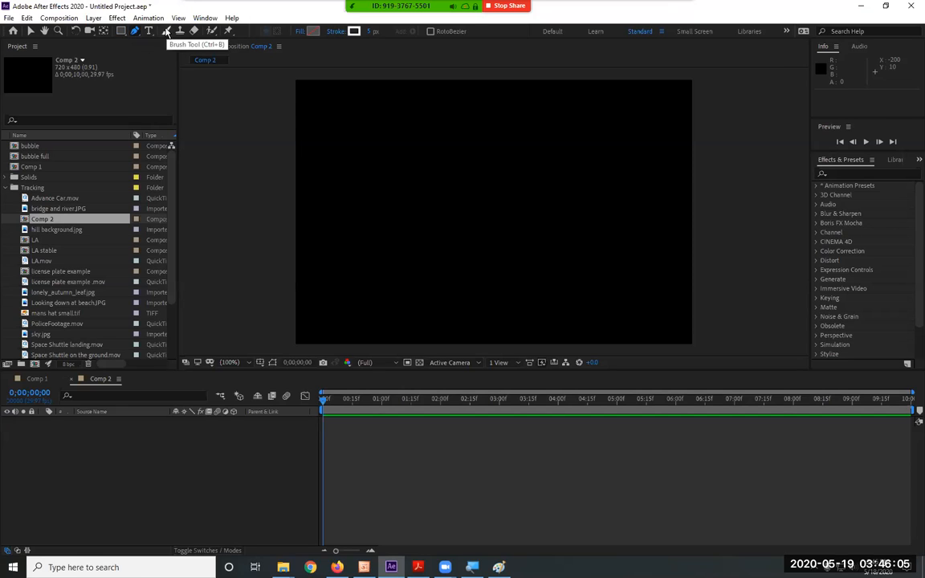
left_click(302, 32)
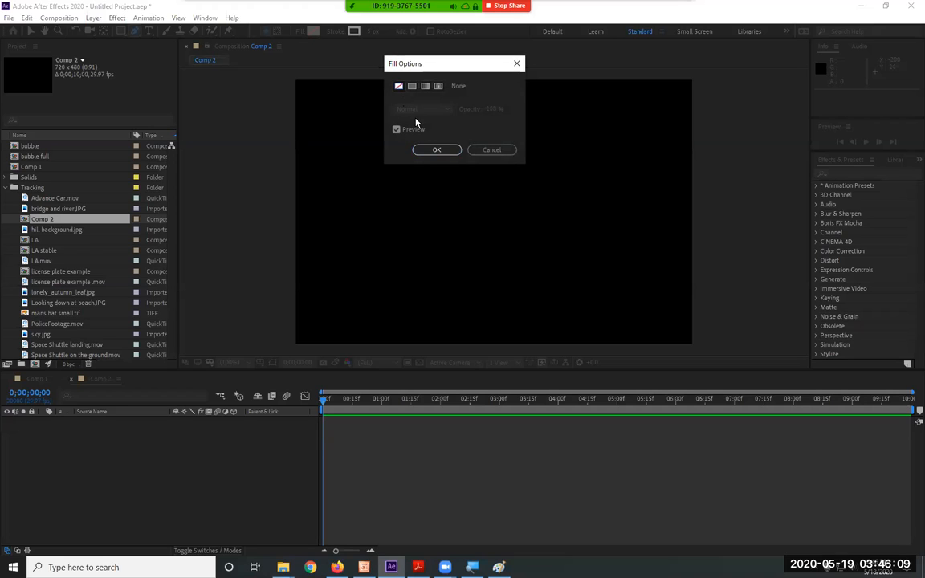
left_click(438, 151)
left_click(371, 31)
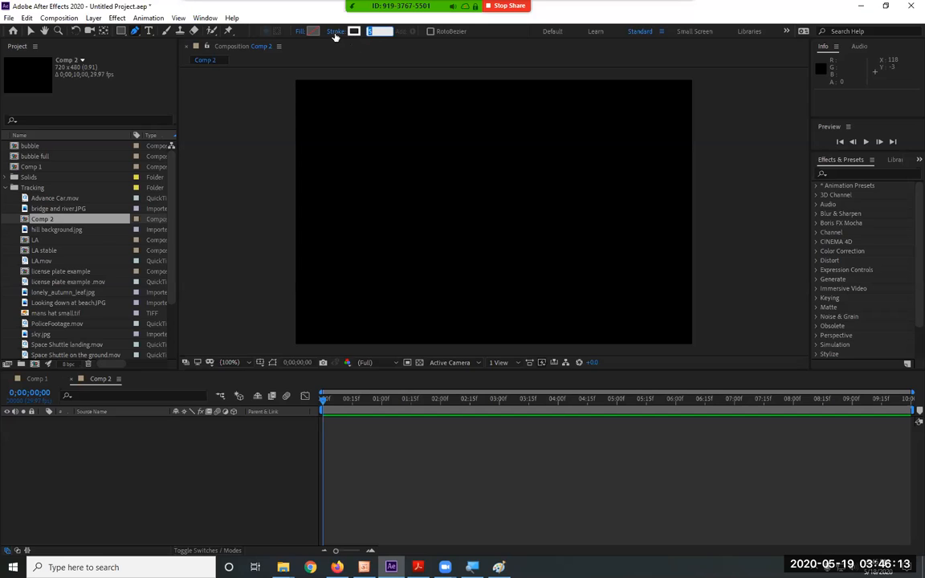
left_click(335, 34)
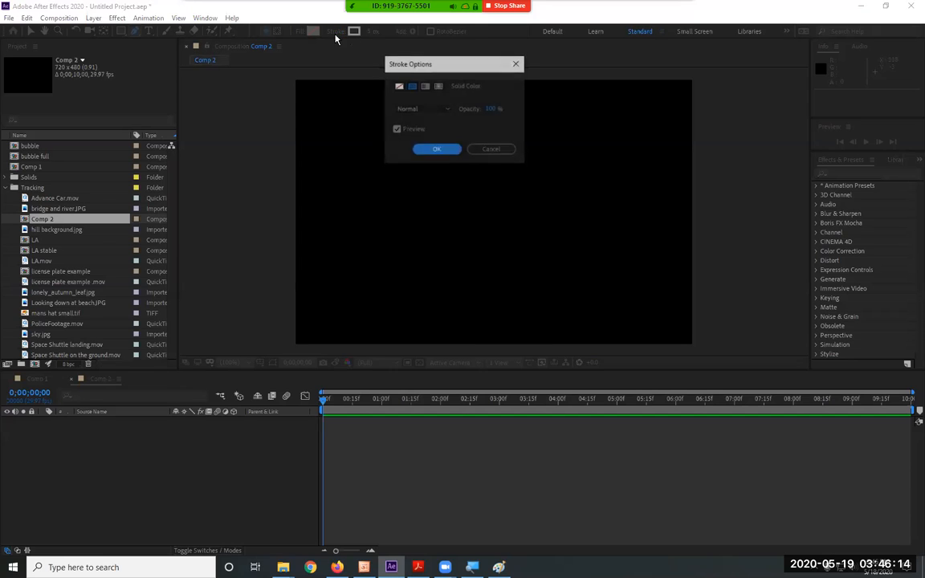
left_click(448, 154)
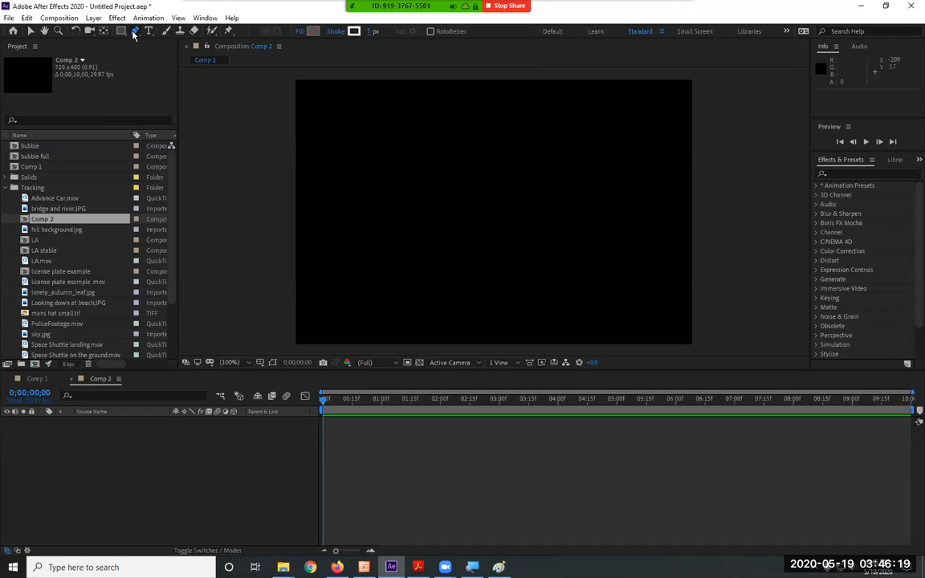
left_click(341, 162)
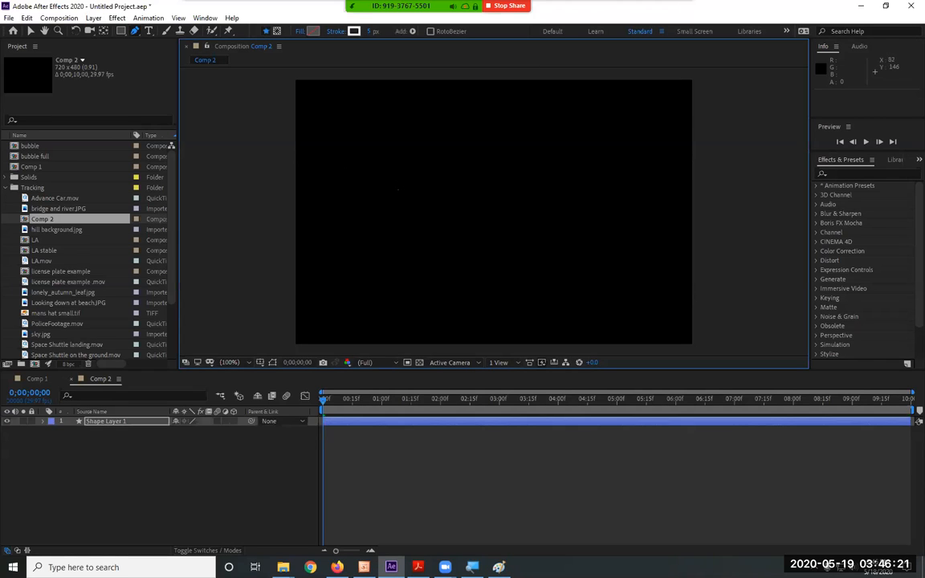
left_click_drag(349, 164, 443, 186)
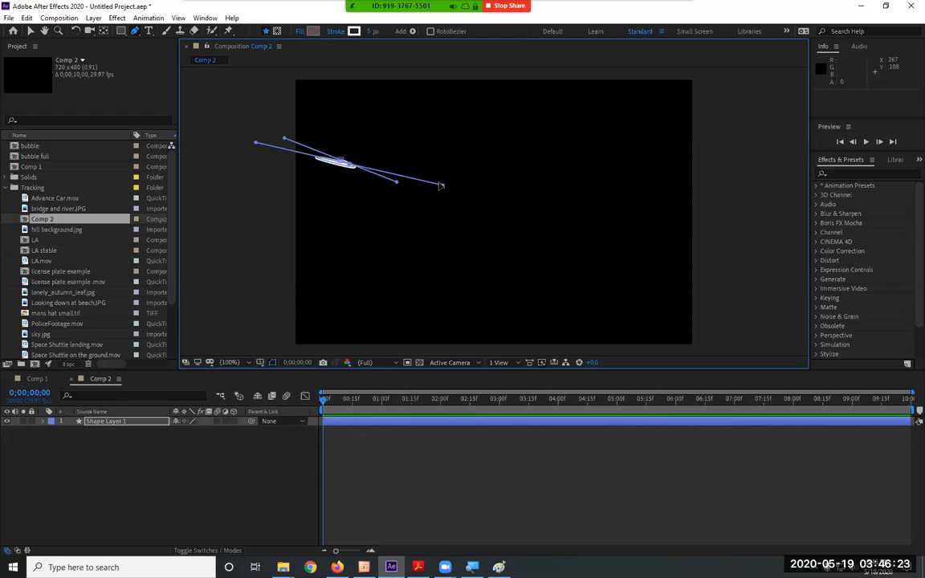
left_click(30, 30)
left_click_drag(396, 123, 279, 220)
key("Delete")
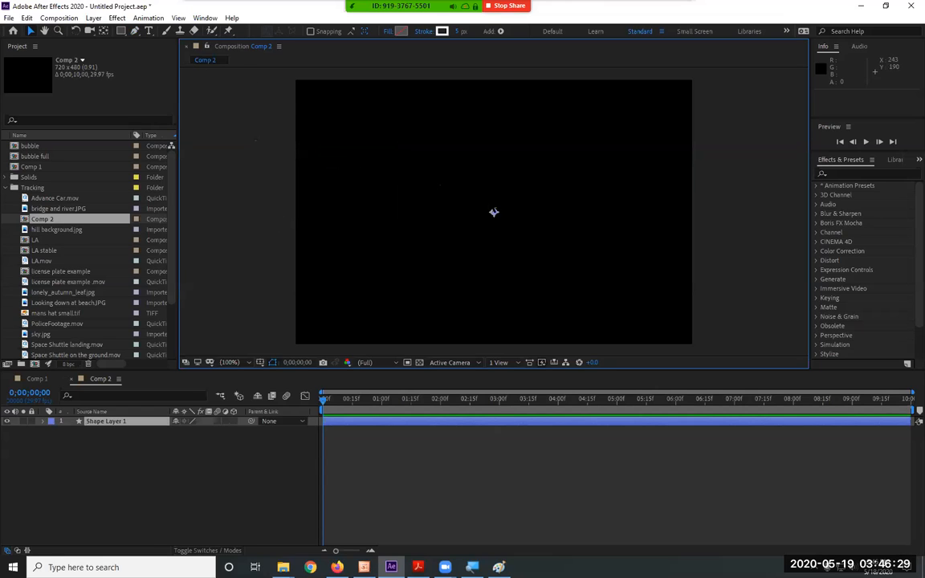
Draw an open curved path with three smooth Pen points, from the frame's upper left over to its lower right.
left_click(136, 32)
left_click_drag(351, 163, 413, 177)
left_click_drag(554, 166, 571, 225)
left_click_drag(572, 314, 450, 327)
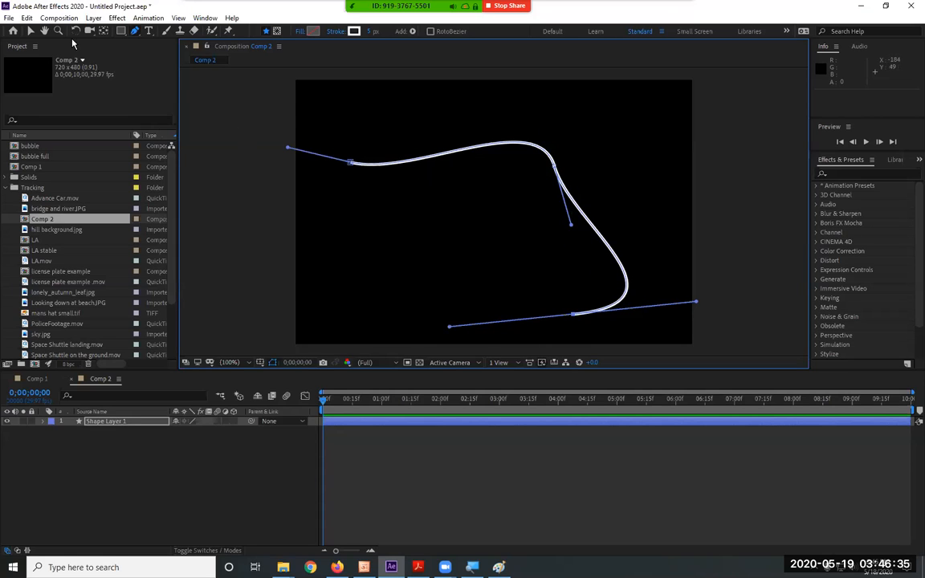
left_click(30, 30)
left_click(421, 170)
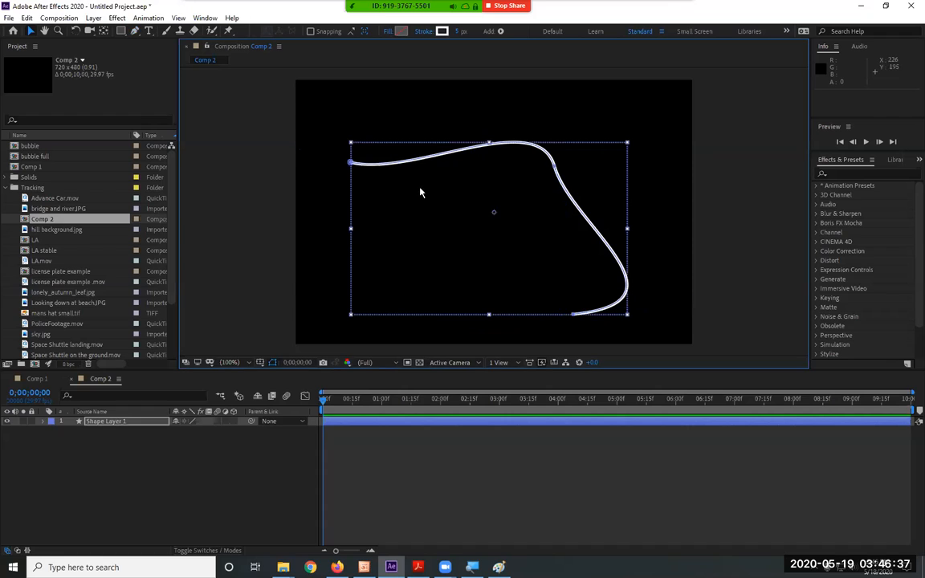
Expand Shape Layer 1 and examine the list of operators that can be added to its contents.
left_click(41, 424)
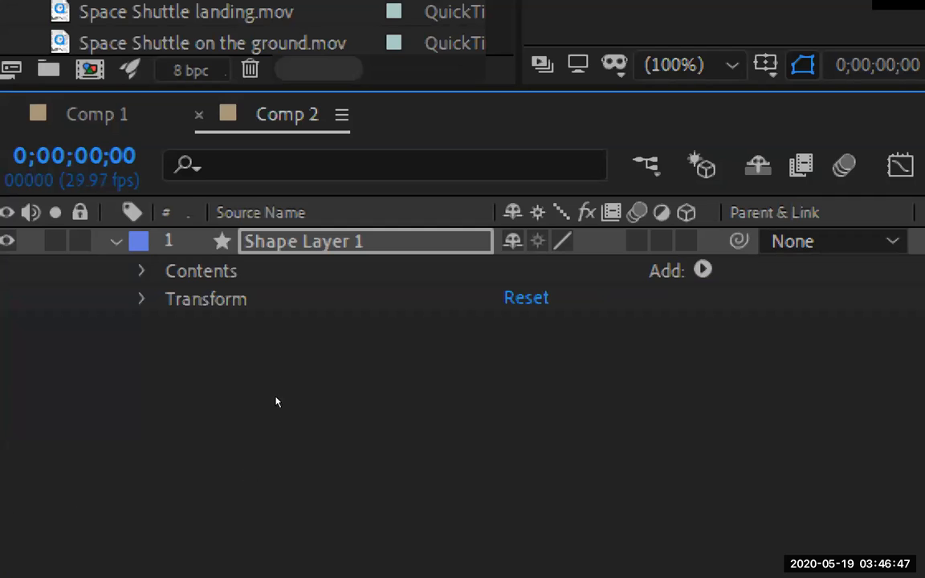
left_click(702, 269)
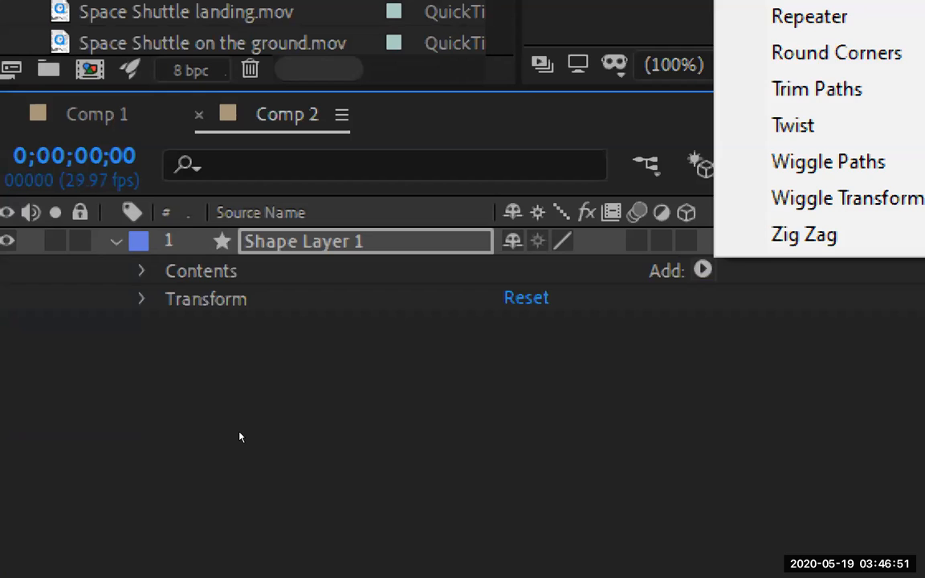
left_click(239, 437)
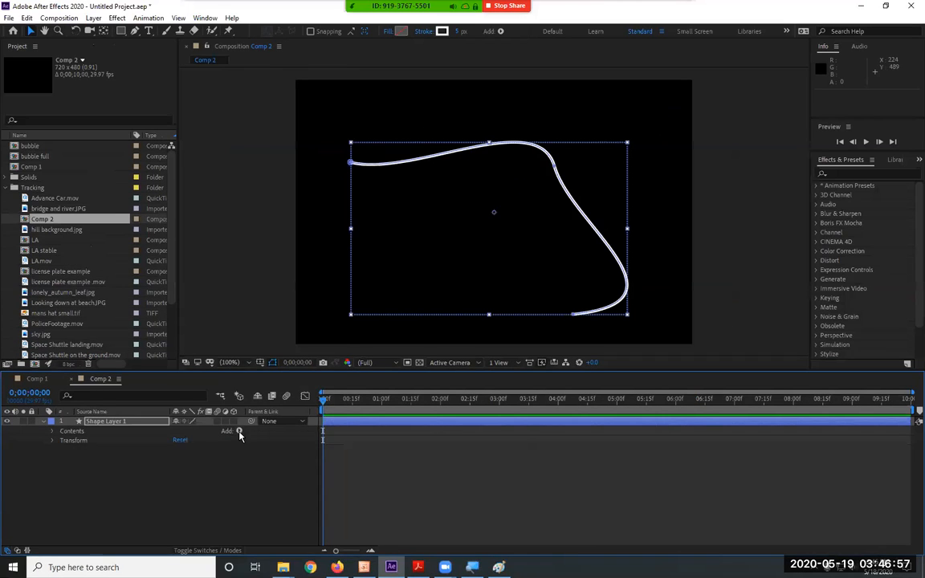
left_click(238, 431)
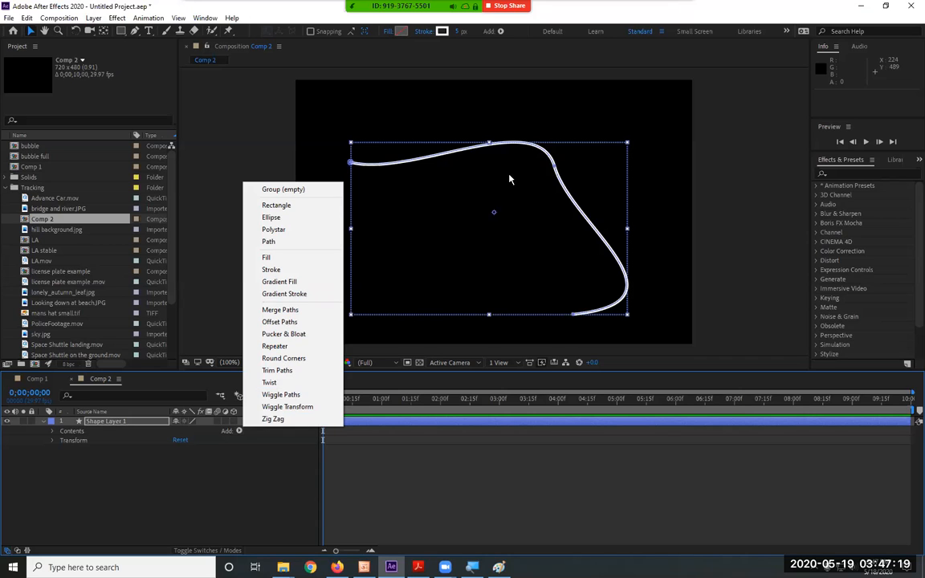
left_click(89, 471)
Expand the shape layer's Contents, add a Trim Paths operator and expand its properties.
left_click(54, 446)
left_click(72, 439)
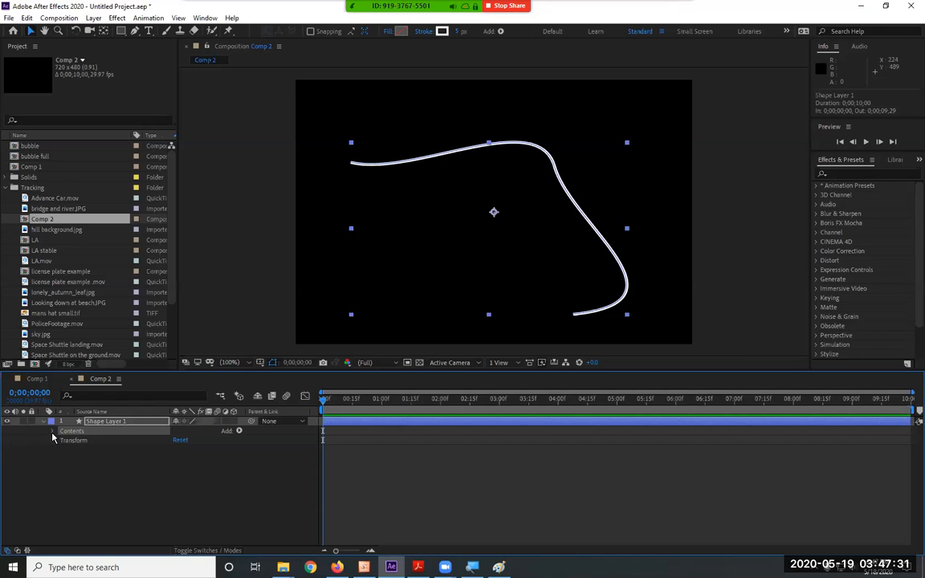
left_click(53, 432)
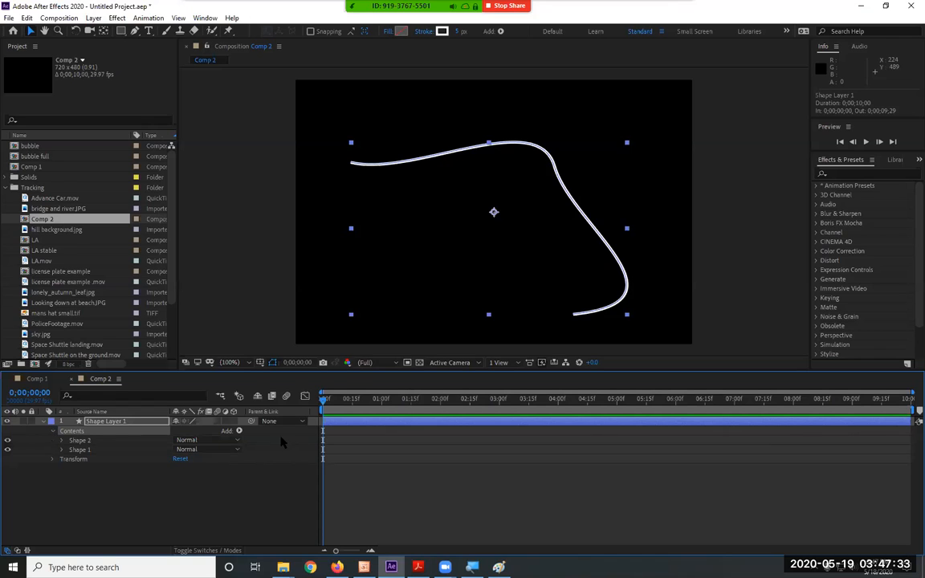
left_click(238, 432)
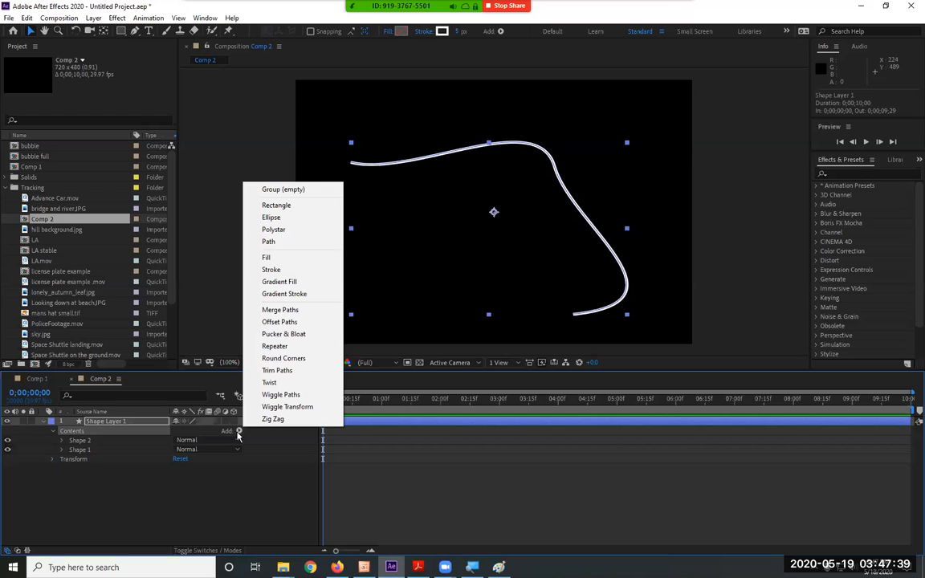
left_click(291, 372)
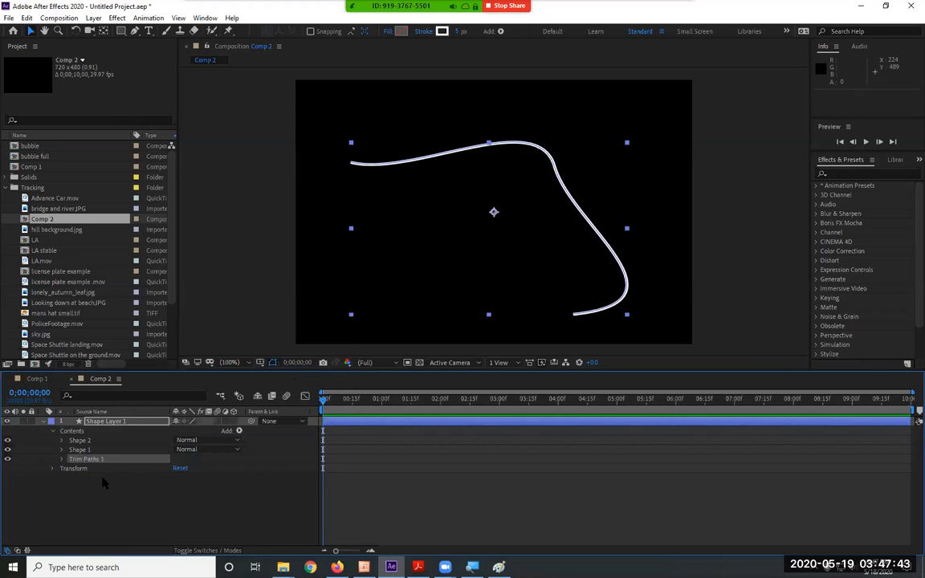
left_click(62, 459)
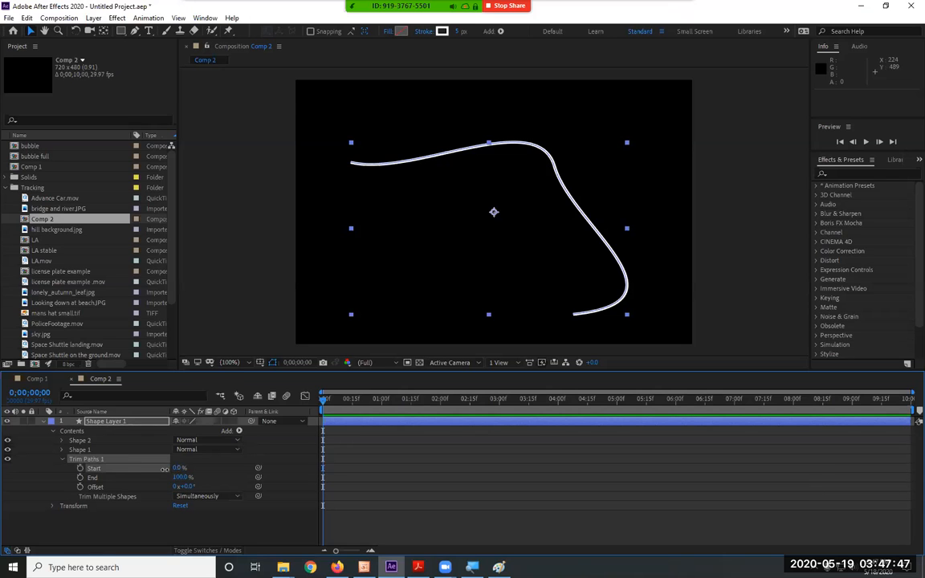
Test the Trim Paths properties by shortening the curved line to an End value of 27%.
mouse_move(178, 468)
left_mouse_down()
mouse_move(238, 465)
mouse_move(138, 479)
mouse_move(167, 477)
left_mouse_up()
left_click_drag(151, 478, 163, 478)
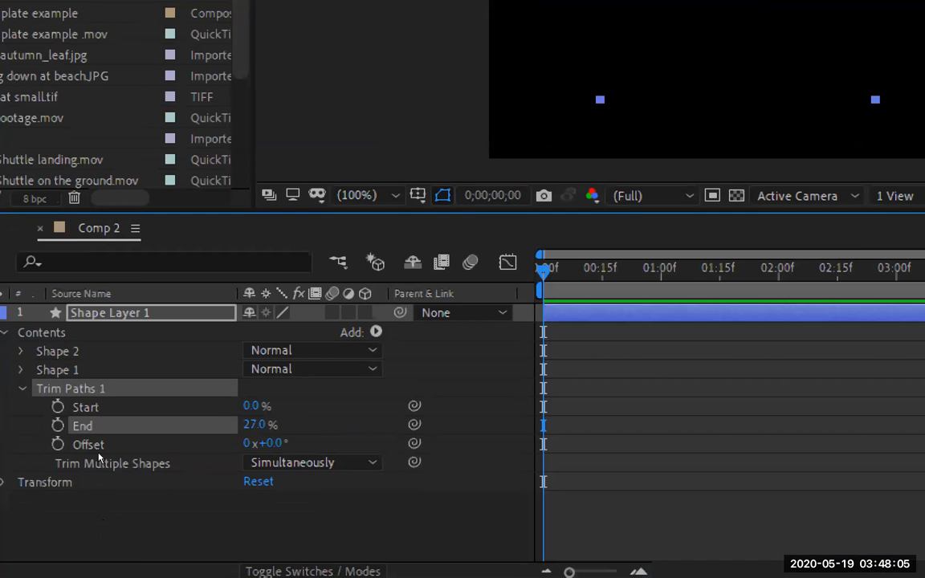
left_click(94, 408)
left_click(94, 445)
left_click(94, 407)
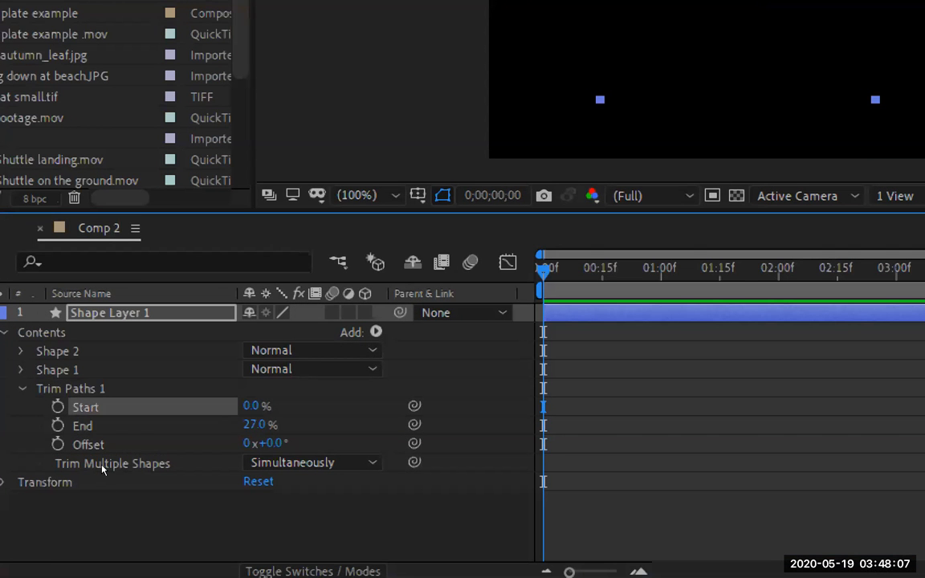
left_click(94, 444)
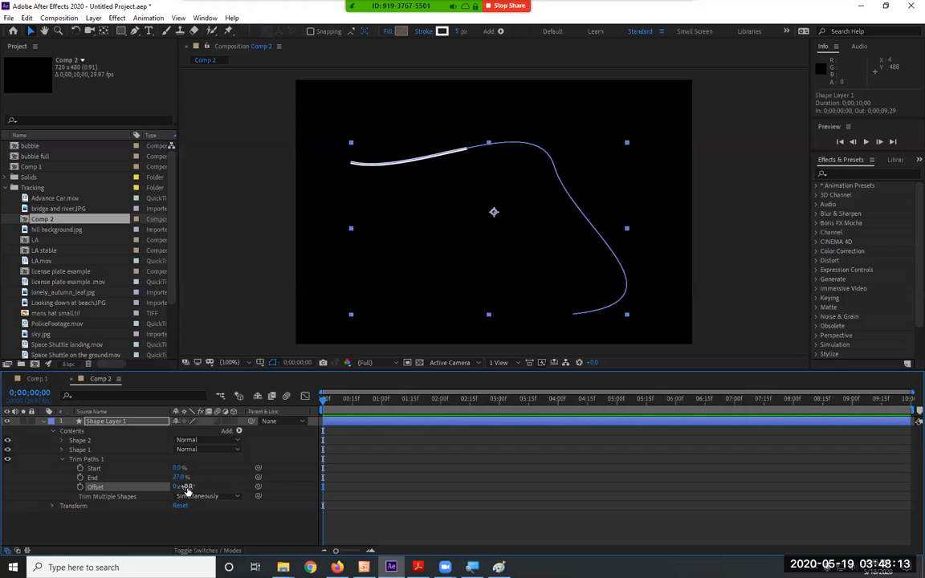
Shift the Trim Paths Offset to 47° and set End to 25%.
mouse_move(185, 487)
left_mouse_down()
mouse_move(239, 495)
mouse_move(203, 496)
left_mouse_up()
left_click(183, 477)
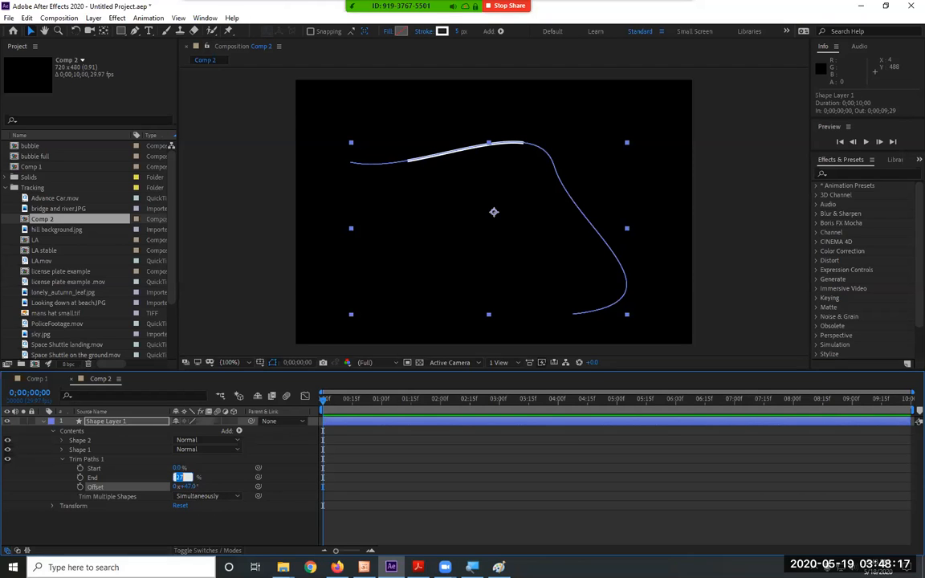
type("25")
key("Return")
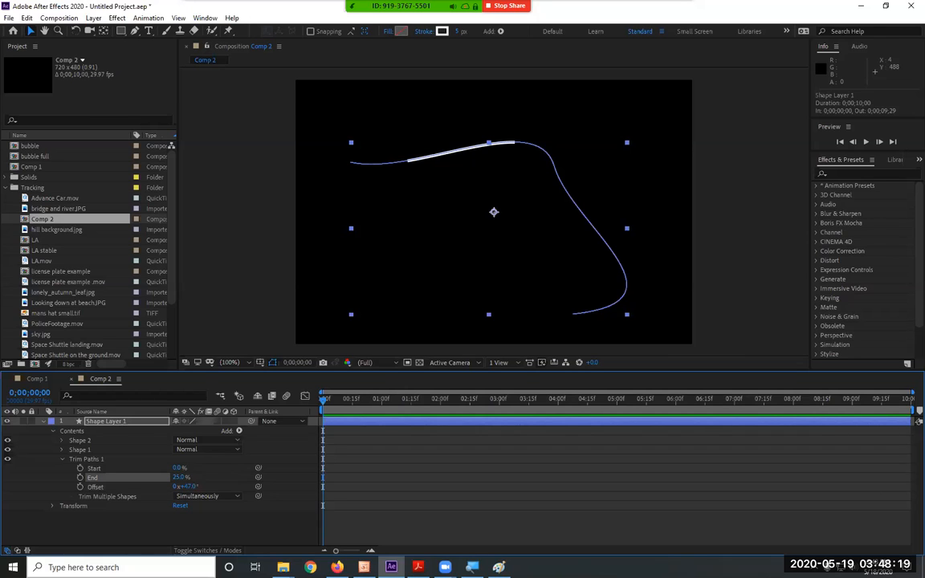
Slide the trimmed segment back and forth along the path with the Trim Paths Offset, ending at -119°.
mouse_move(187, 487)
left_mouse_down()
mouse_move(344, 487)
mouse_move(418, 468)
mouse_move(223, 490)
left_mouse_up()
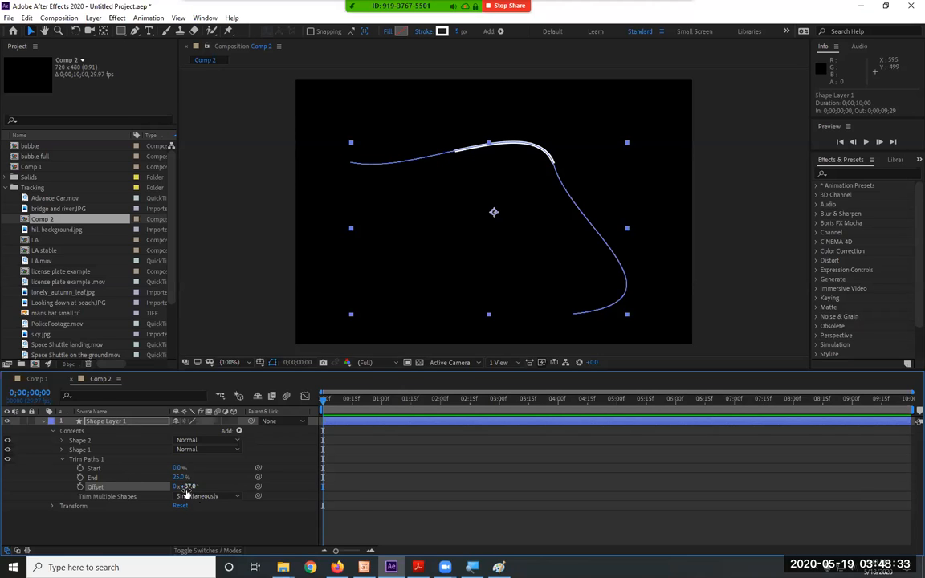
mouse_move(183, 487)
left_mouse_down()
mouse_move(386, 466)
mouse_move(114, 487)
mouse_move(123, 486)
left_mouse_up()
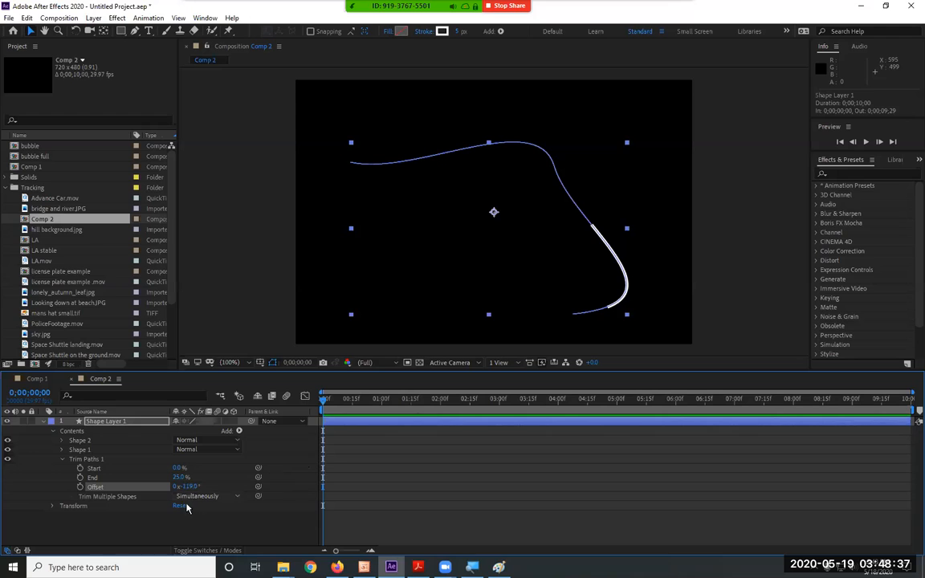
Reset the Trim Paths Offset to 0° and enable keyframing for it at the first frame.
left_click(192, 487)
type("0")
key("Return")
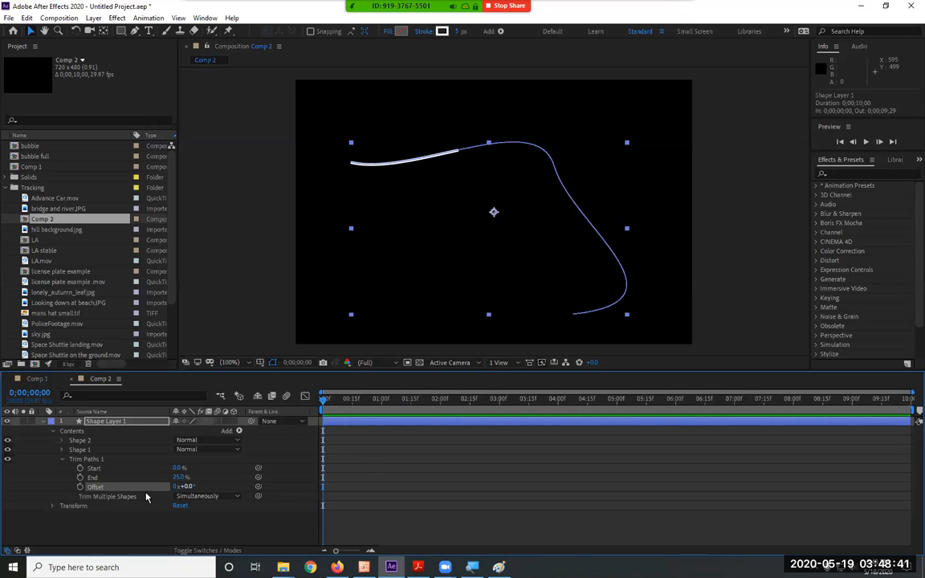
left_click(80, 487)
Set the Trim Paths Offset to 5 revolutions at the last frame, 0;00;09;29, and preview the animation.
left_click(910, 400)
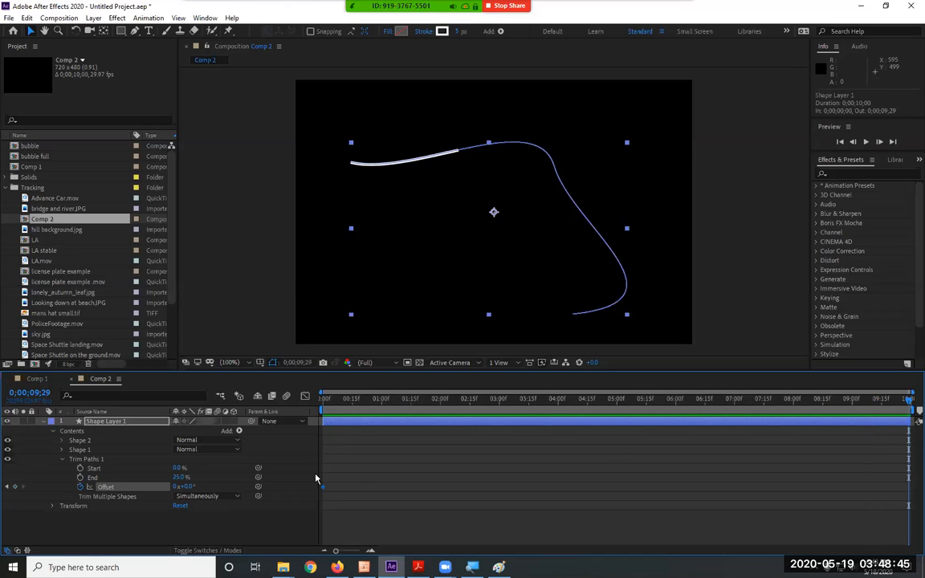
left_click(176, 487)
type("5")
key("Return")
key("space")
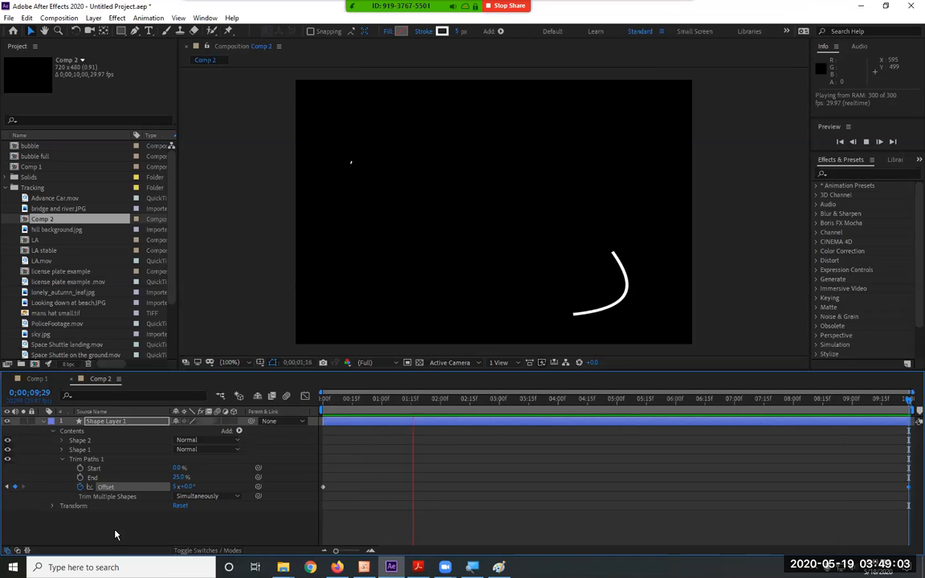
Collapse and duplicate Shape Layer 1, then scale the copy down to about 67% width and 43% height.
left_click(50, 423)
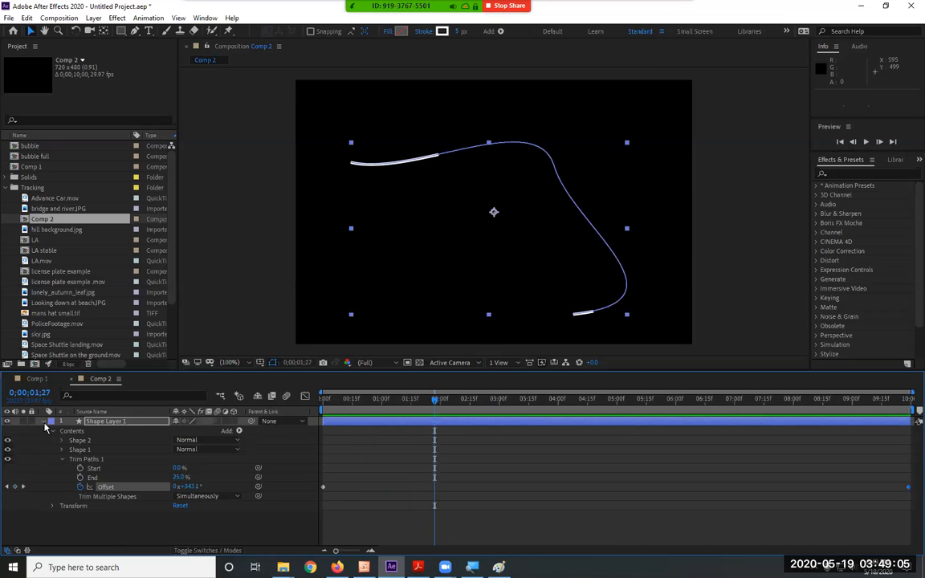
left_click(44, 422)
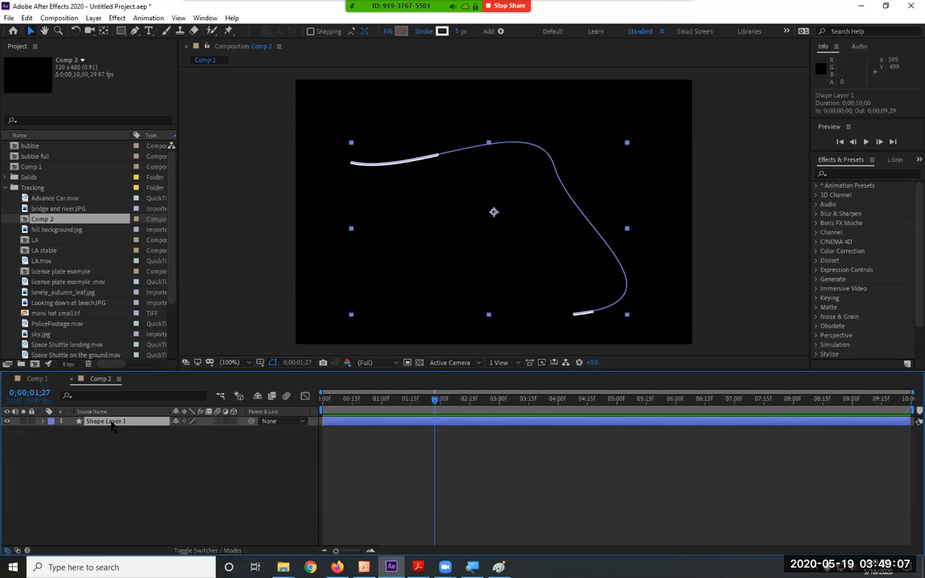
key("ctrl+d")
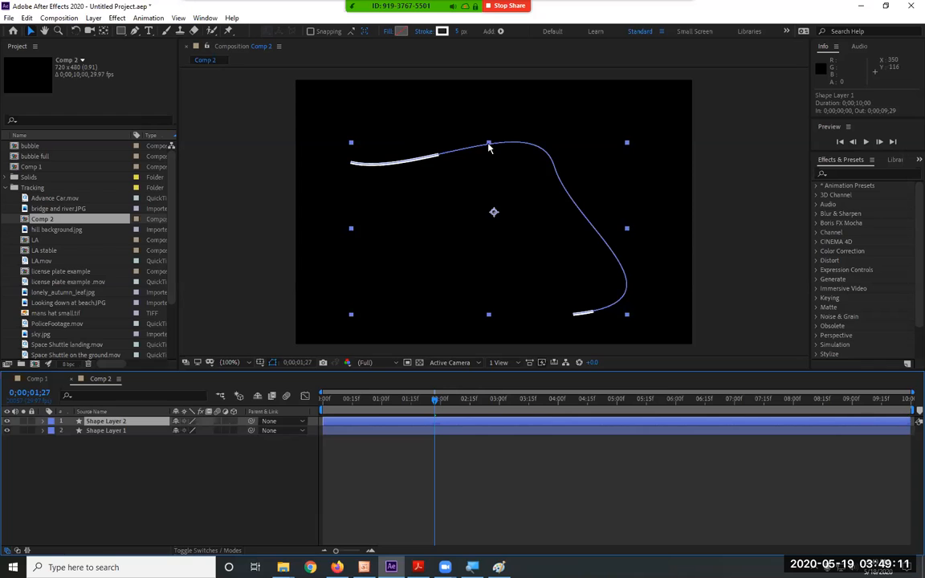
left_click_drag(489, 145, 514, 188)
left_click_drag(627, 250, 583, 256)
Reshape the duplicated line into an S-like curve by pulling new handles from its first and middle vertices with the Convert Vertex Tool.
left_click(135, 31)
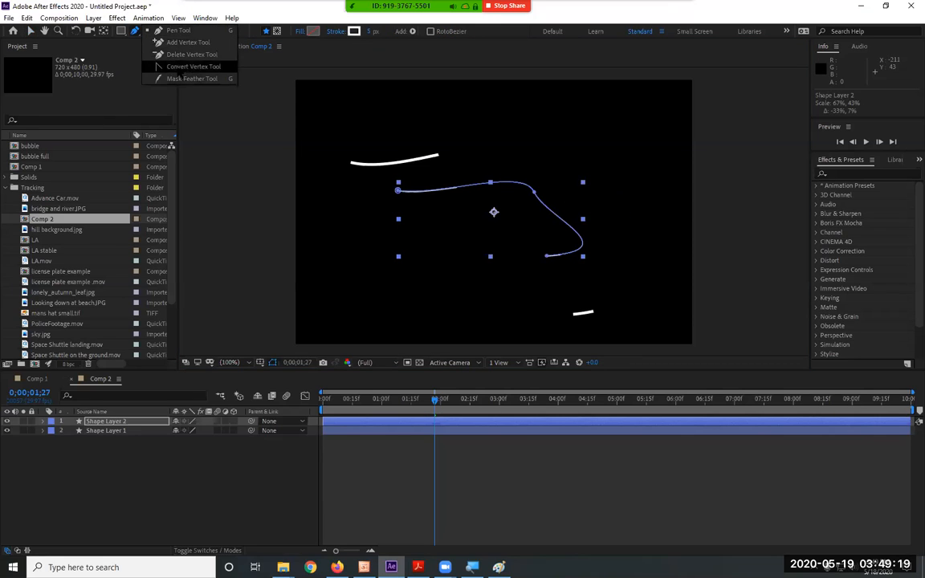
left_click(188, 67)
left_click_drag(399, 189, 317, 233)
left_click_drag(534, 193, 447, 246)
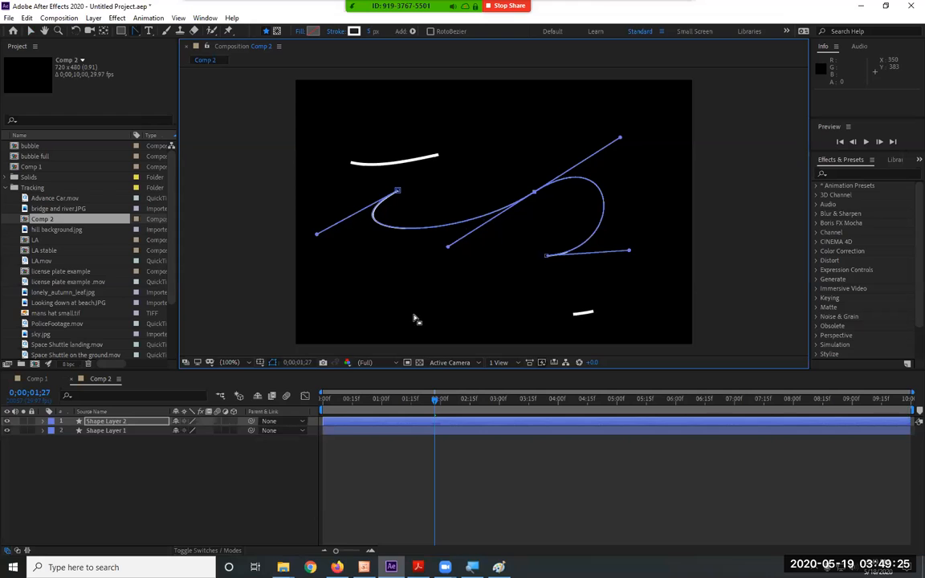
Preview the animation of both trimmed lines from the first frame.
key("Home")
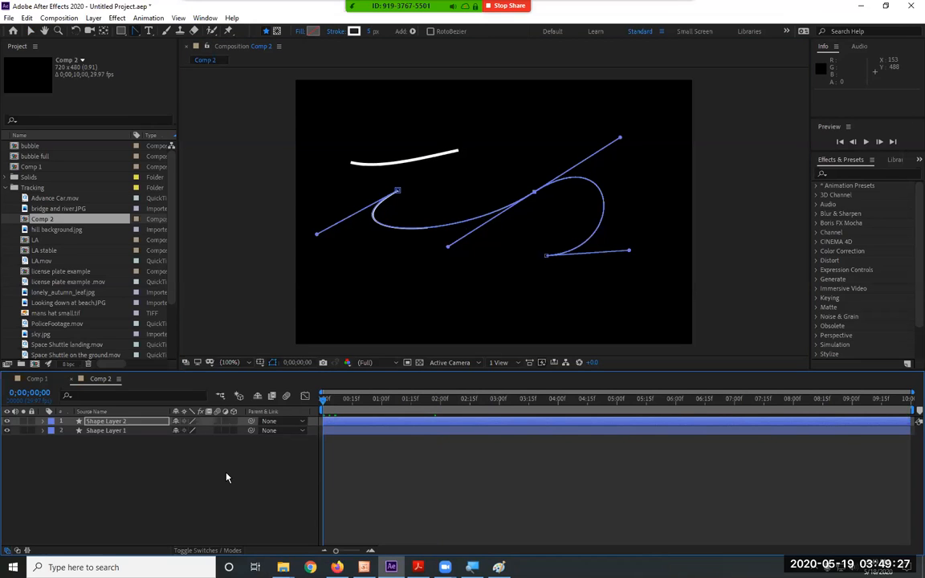
key("space")
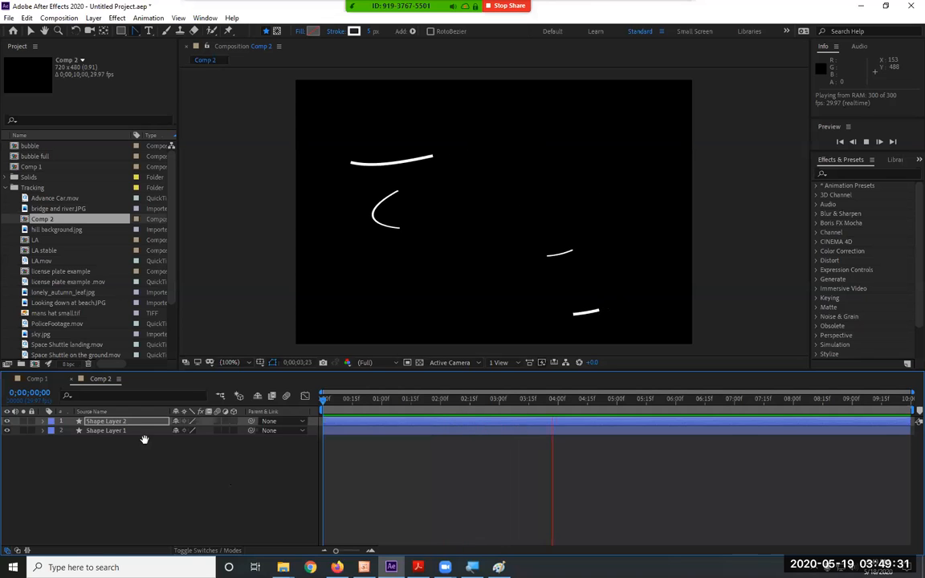
key("space")
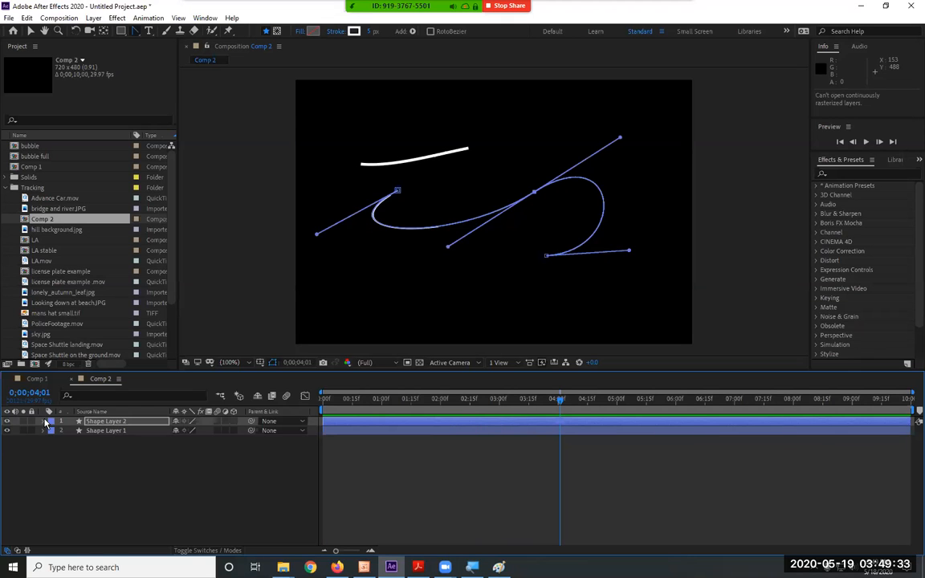
Expand Stroke 1 of Shape 1 in Shape Layer 2 and set its color to blue 3000FF and its width to 23.
left_click(44, 422)
left_click(53, 432)
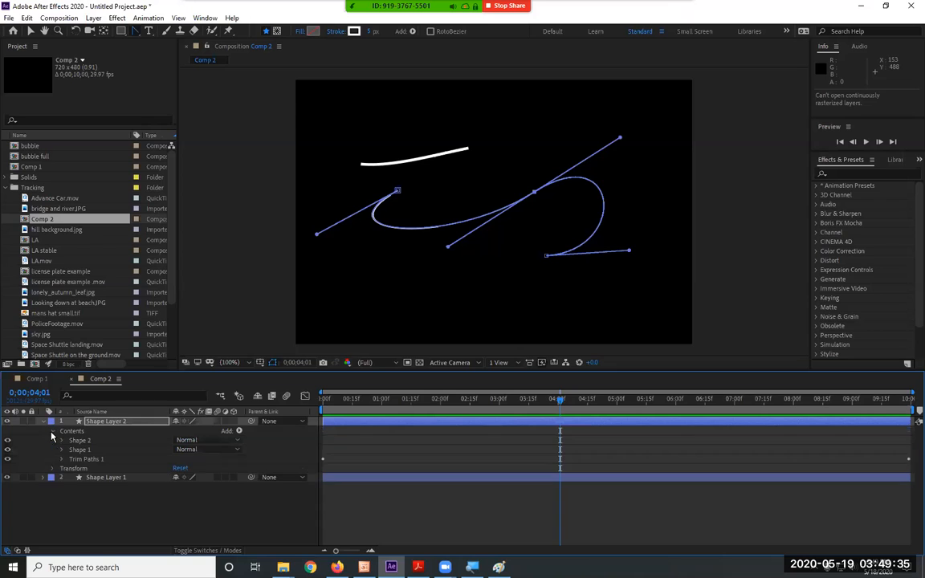
left_click(61, 449)
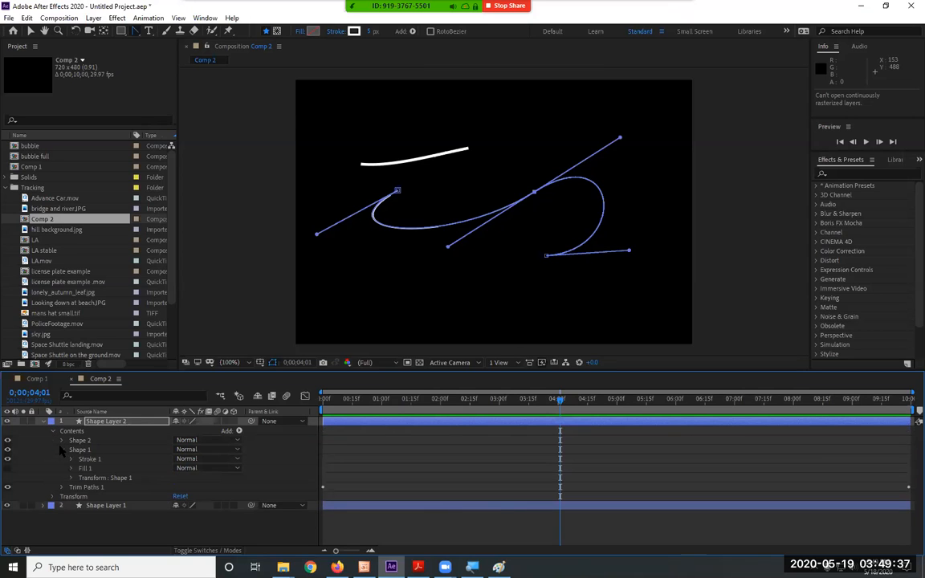
left_click(70, 469)
left_click(71, 470)
left_click(70, 459)
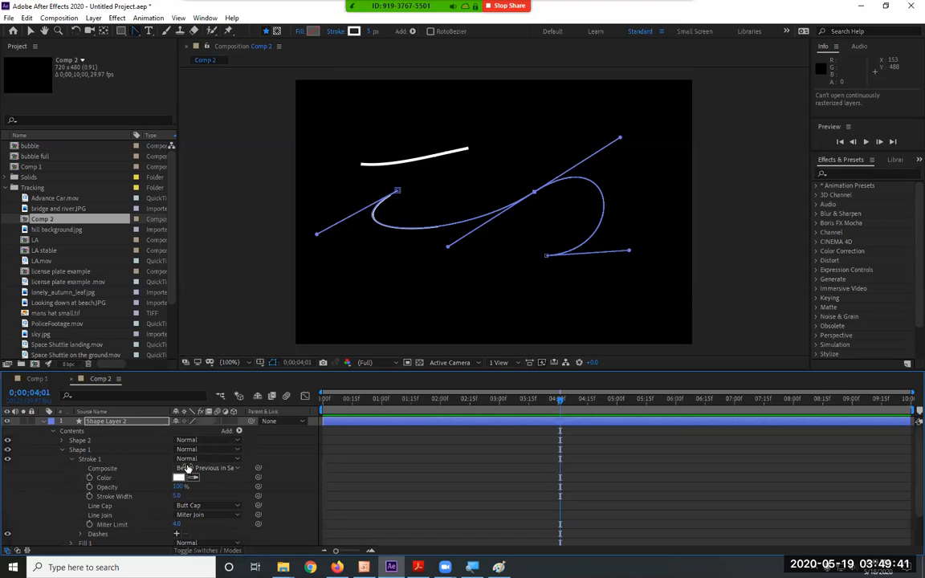
left_click(180, 479)
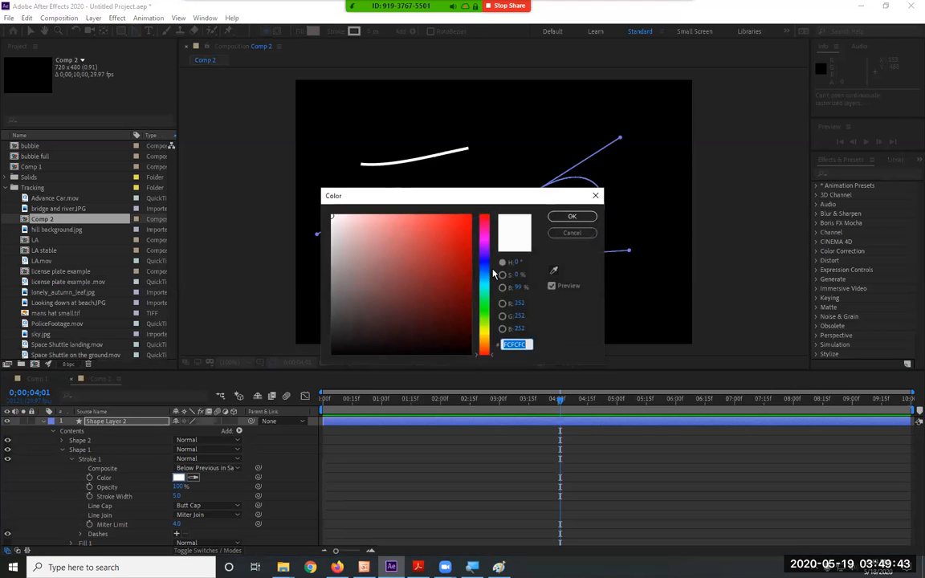
type("3000FF")
key("Return")
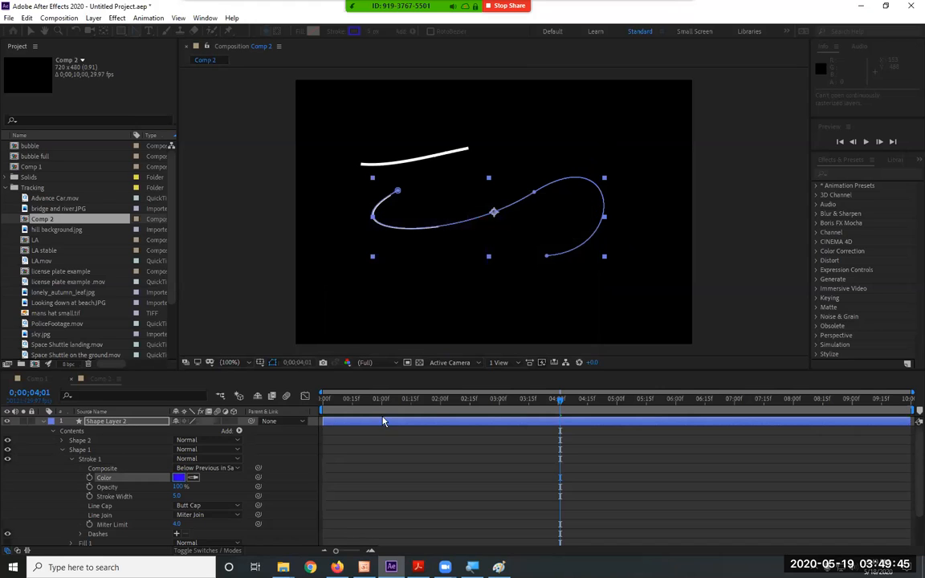
left_click_drag(176, 497, 198, 500)
left_click(183, 496)
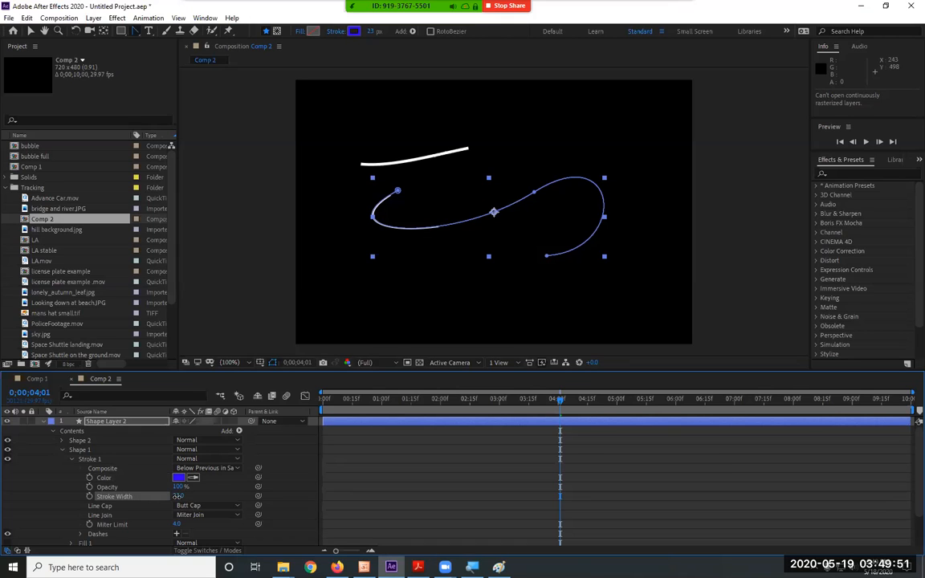
Delete Shape 1 from Shape Layer 2's Contents and select Shape 2.
left_click(85, 455)
key("Delete")
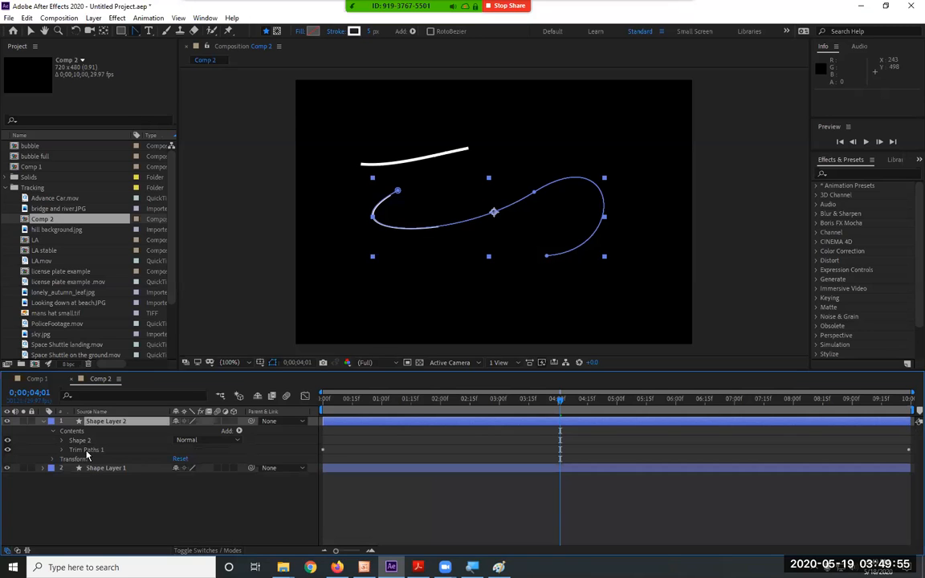
left_click(86, 441)
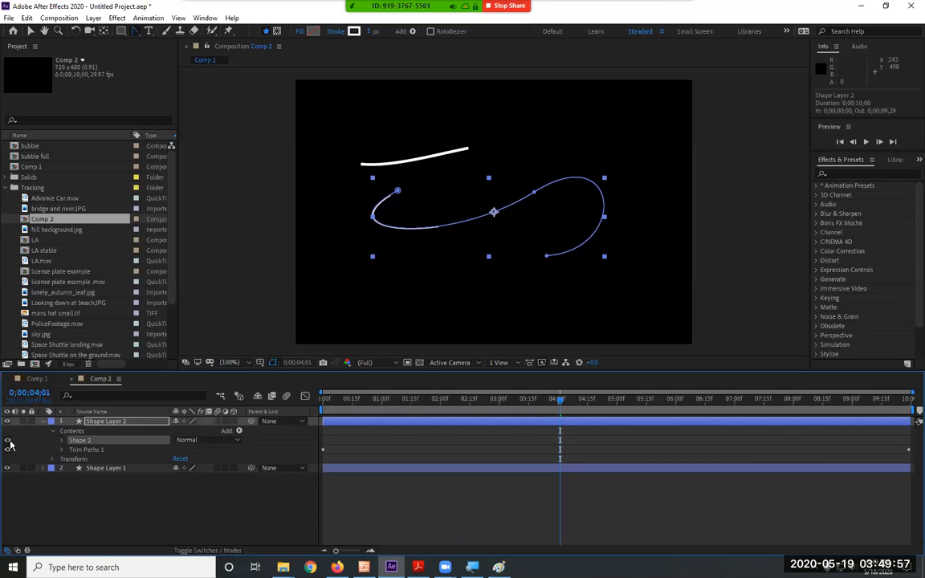
Set the stroke of Shape 2 in Shape Layer 2 to blue with a Stroke Width of 24.
left_click(62, 441)
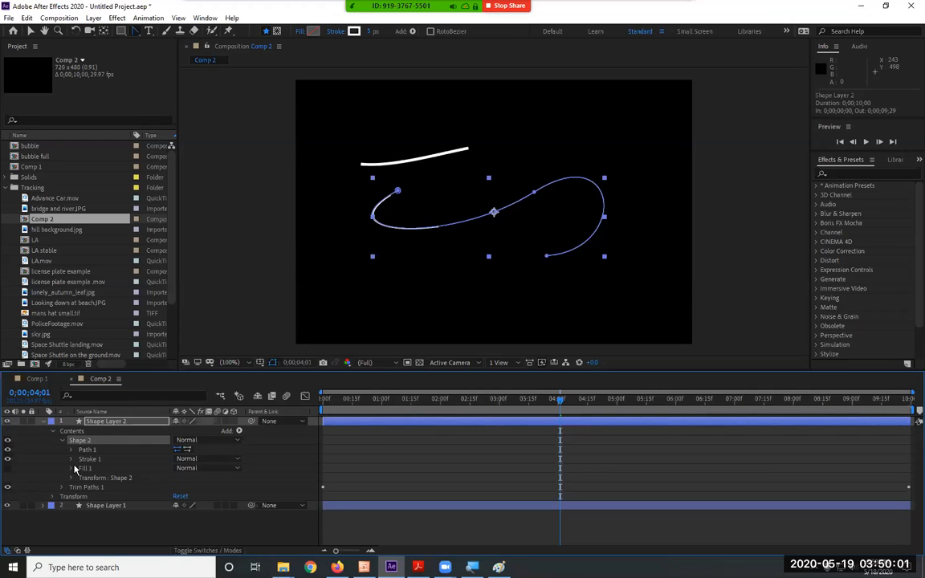
left_click(71, 459)
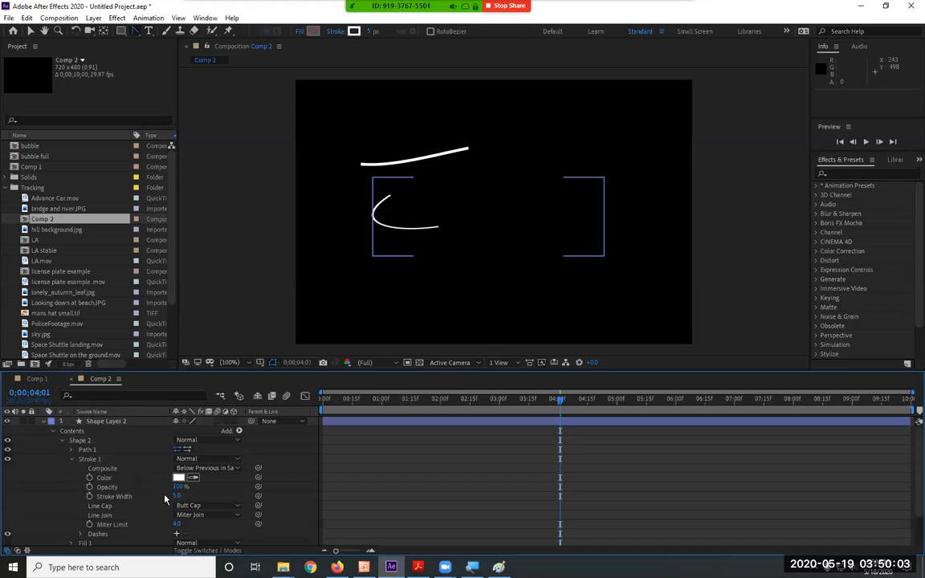
left_click(178, 477)
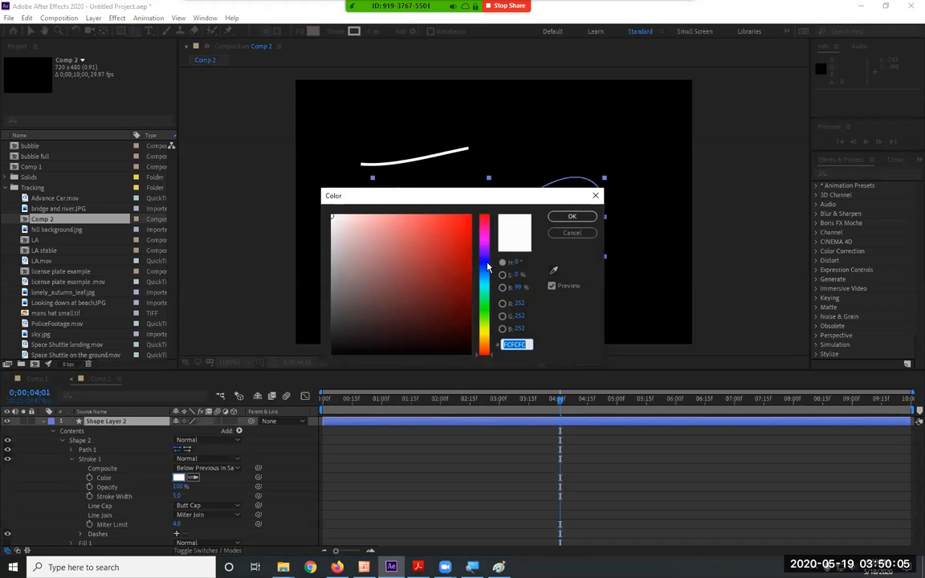
left_click(487, 268)
left_click(469, 217)
left_click(572, 216)
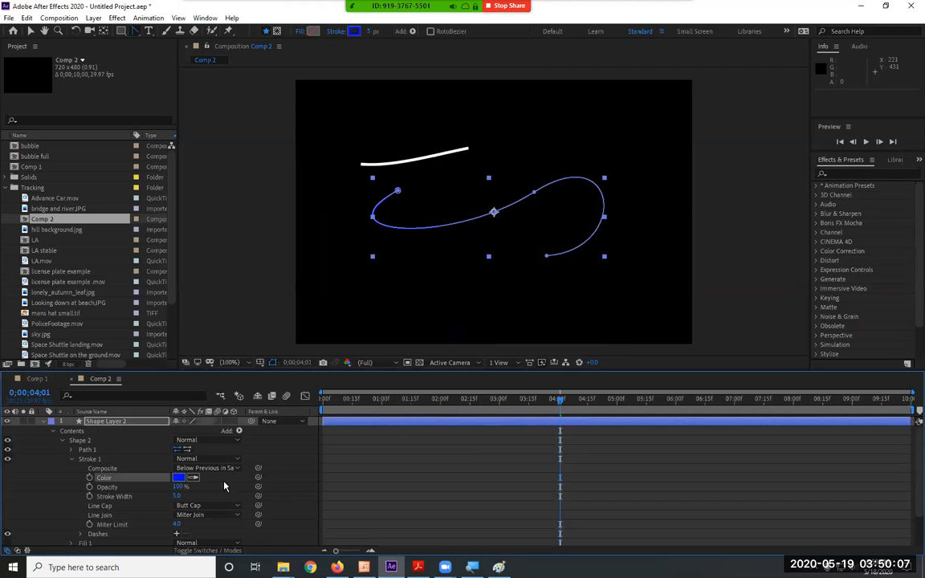
left_click_drag(178, 497, 191, 497)
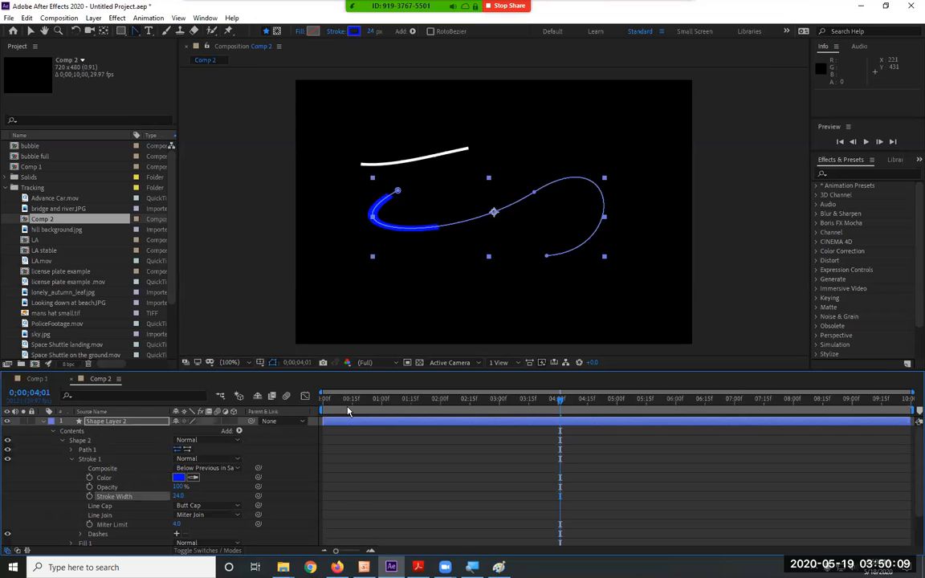
Preview the white and blue lines moving along their paths and collapse Shape Layer 2's properties.
key("space")
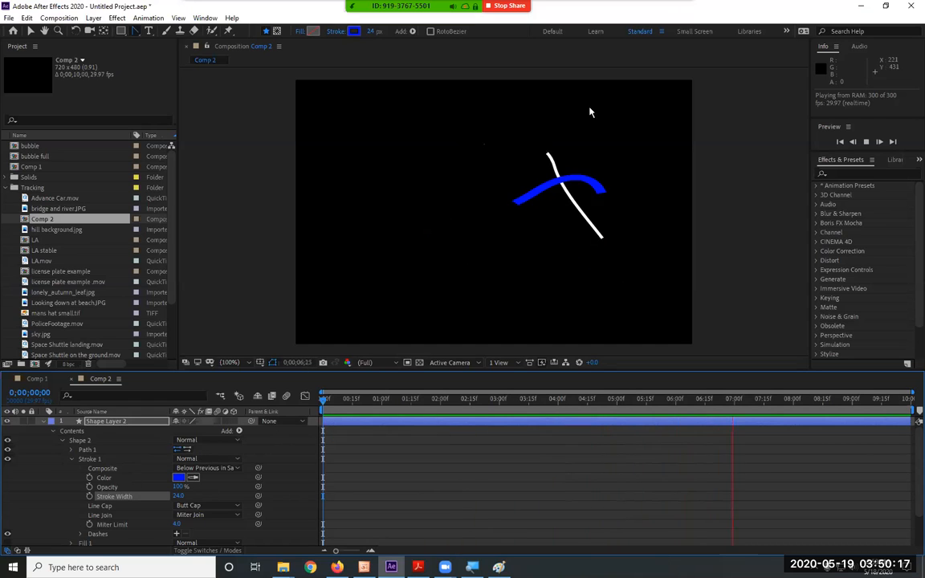
left_click(61, 440)
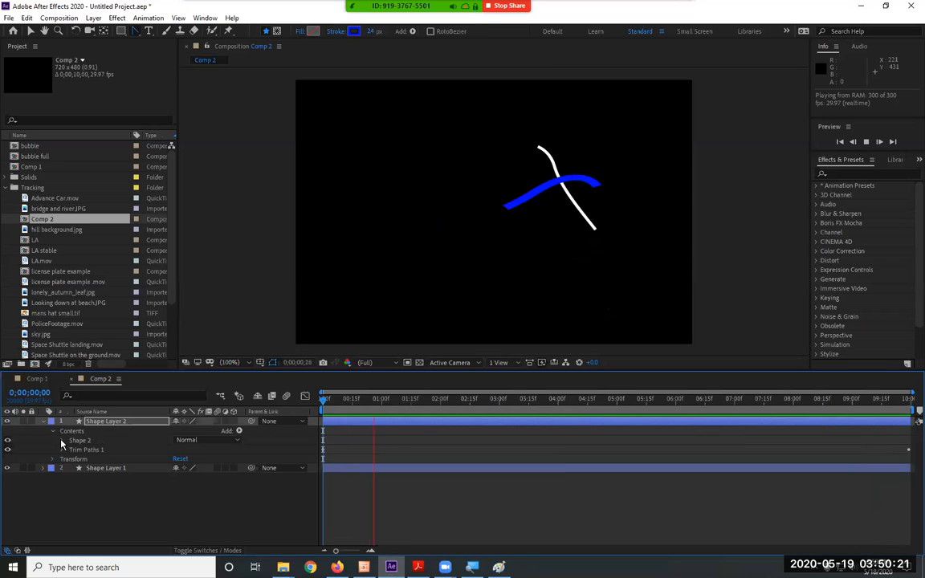
left_click(42, 420)
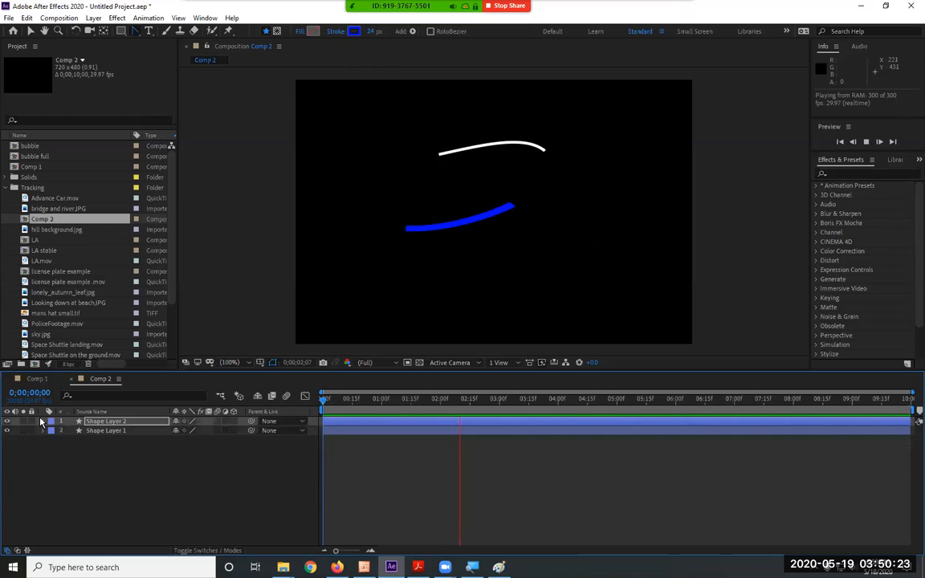
left_click(109, 457)
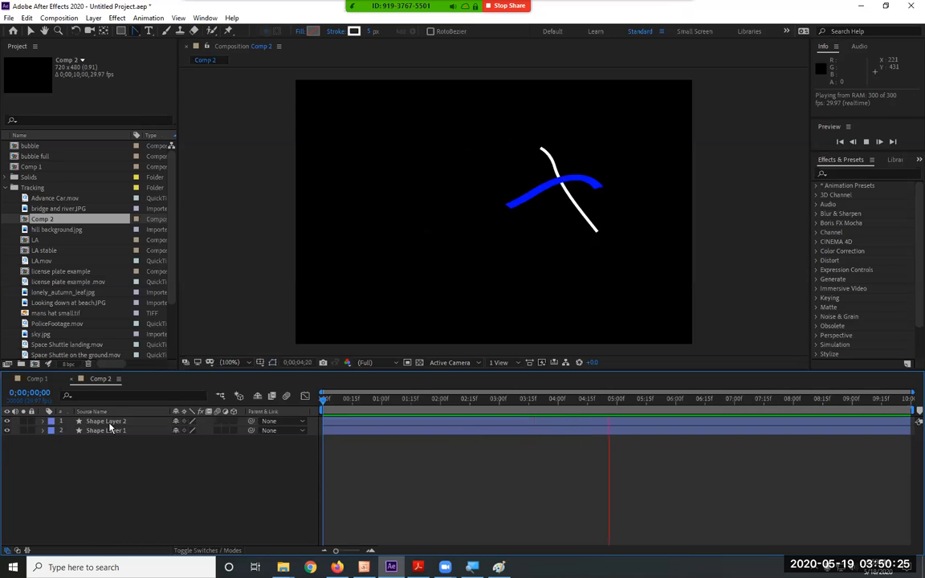
key("space")
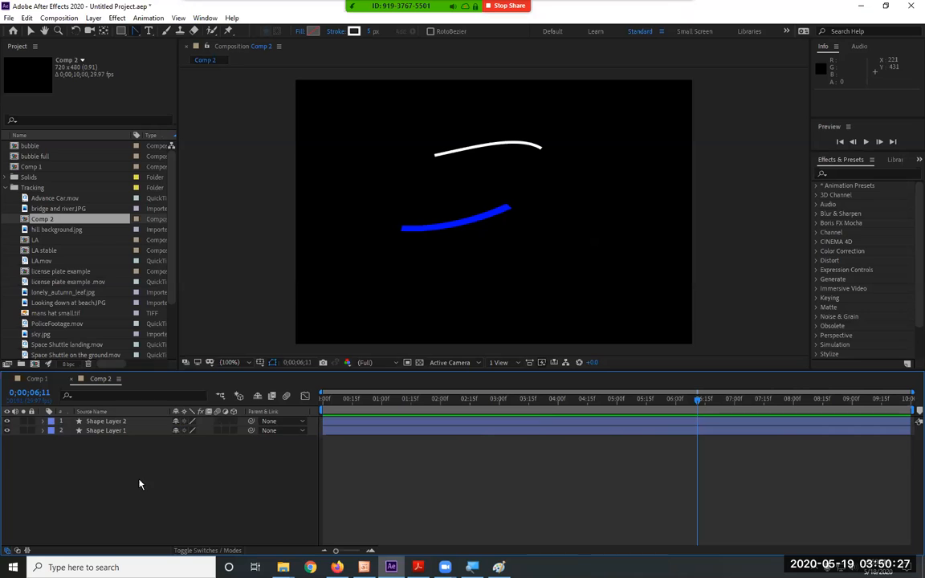
Create a new composition named Comp 3 with the NTSC DV preset and a 10-second duration.
left_click(58, 18)
left_click(80, 30)
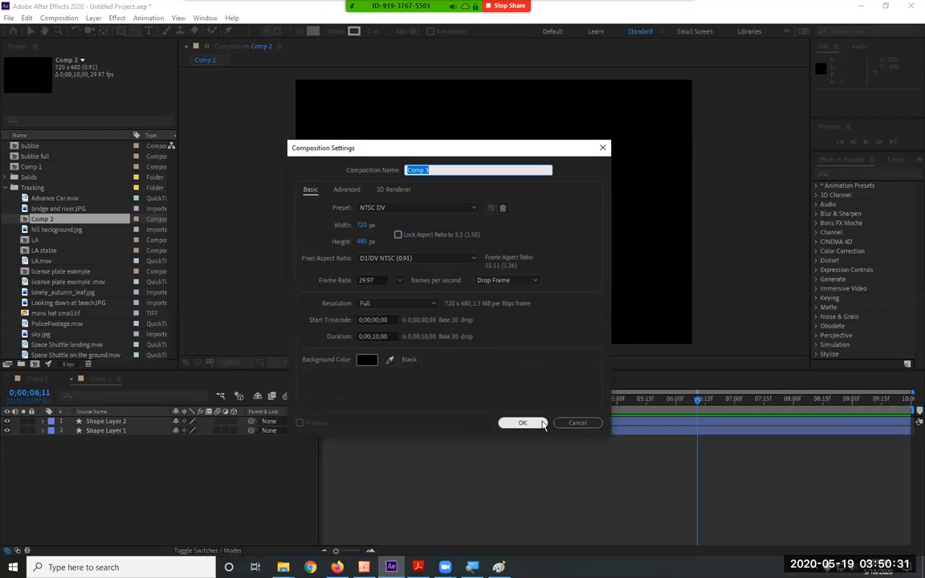
left_click(542, 422)
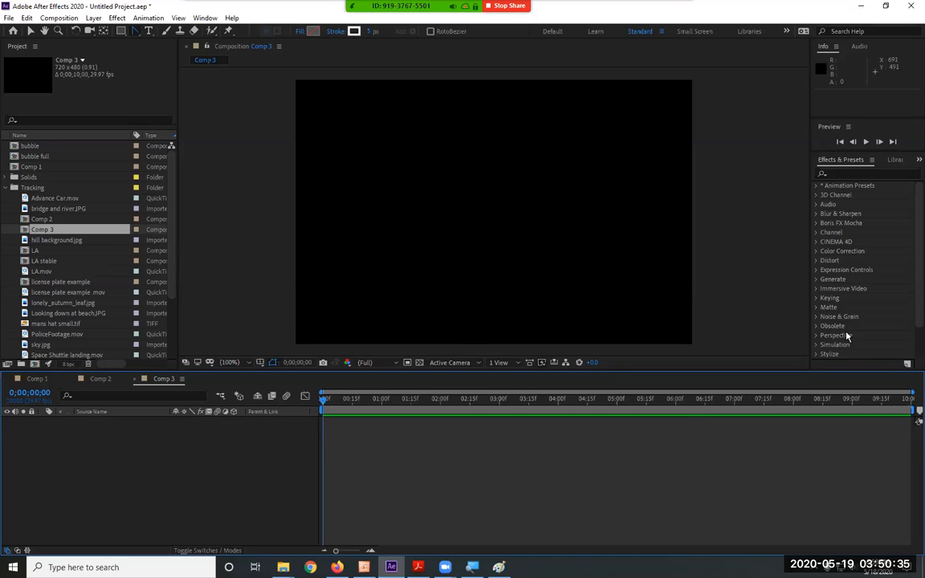
Draw a circle about 79 px across left of the composition's center with the Ellipse Tool and expand its Ellipse Path properties.
left_click(122, 31)
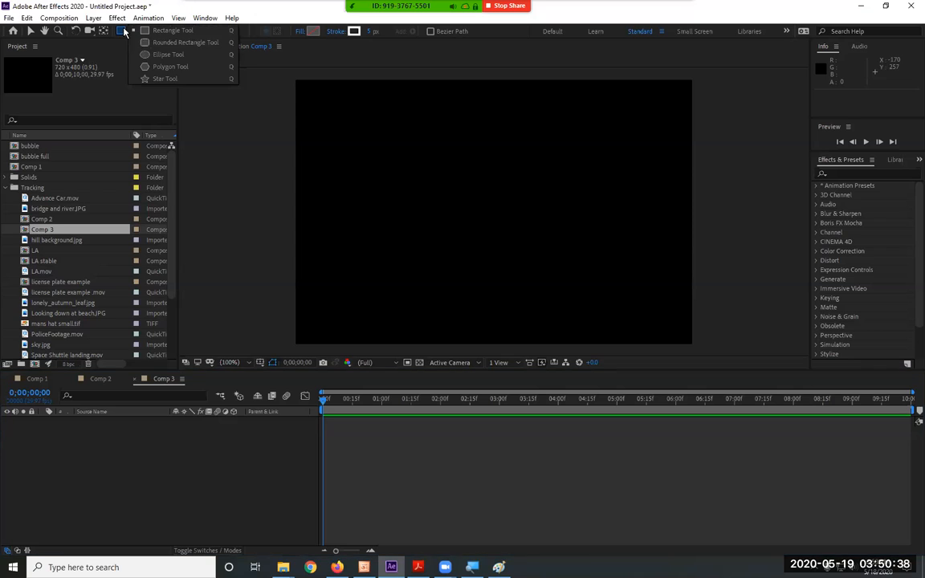
left_click(161, 55)
left_click_drag(387, 169, 428, 216)
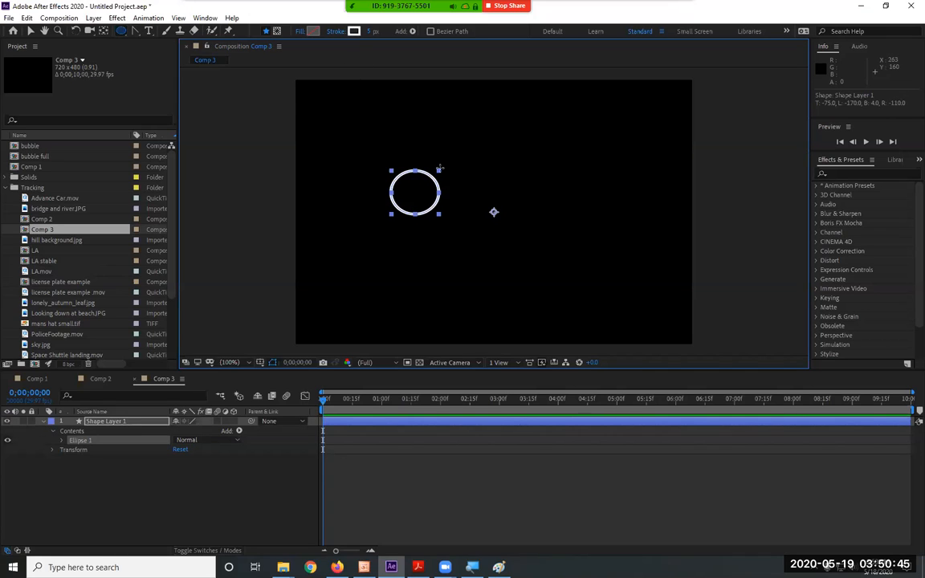
left_click(61, 442)
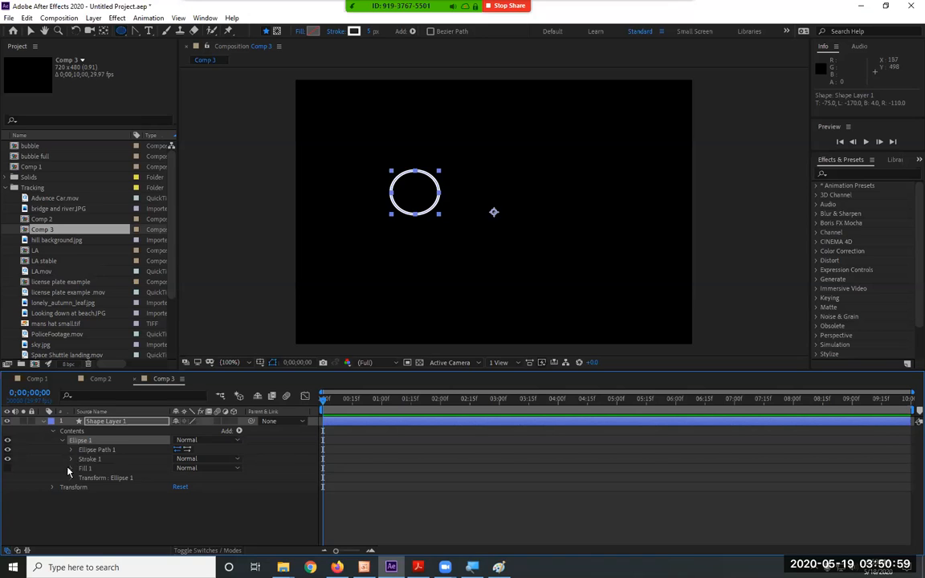
left_click(71, 452)
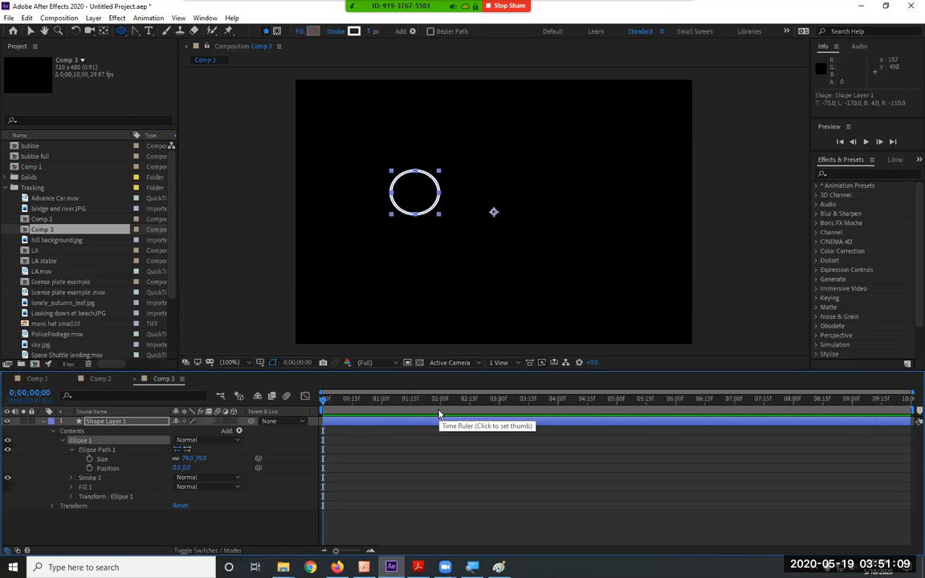
Expand the circle's Stroke 1 properties and move the current time to 2 seconds.
left_click(72, 478)
scroll(72, 480, "down", 1)
left_click_drag(404, 407, 441, 407)
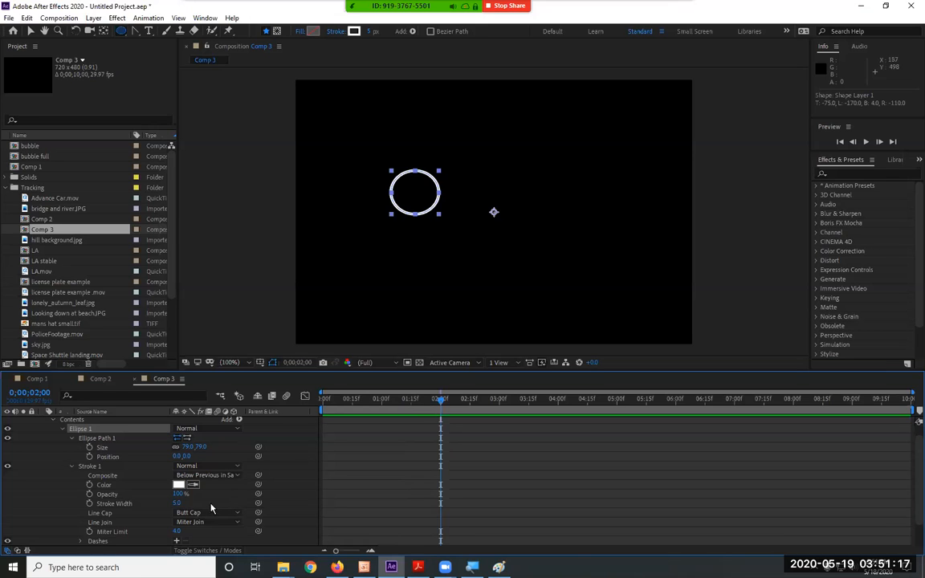
Try Stroke Width keyframes of 0 at 15 frames and 5 at 2 seconds, preview them, and undo both keyframes.
left_click(90, 503)
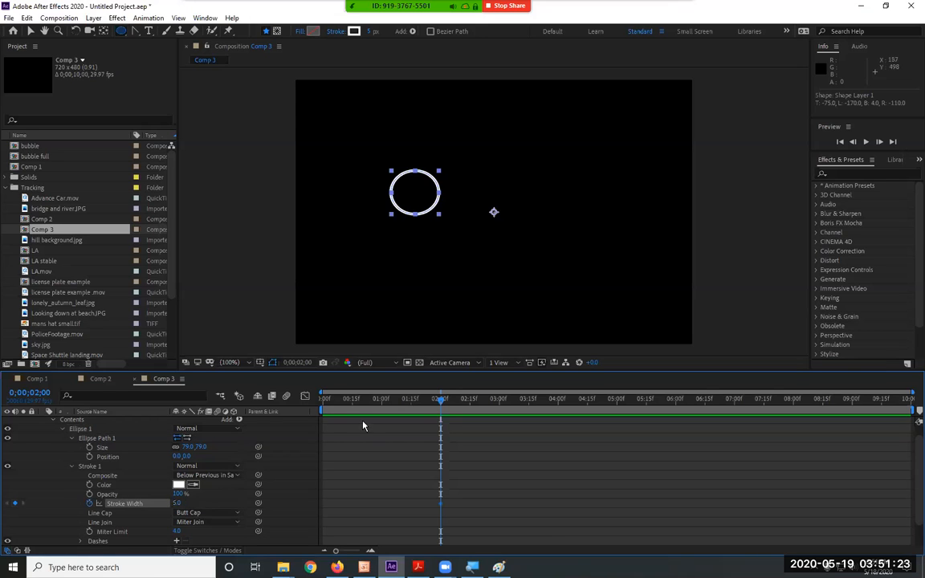
left_click_drag(442, 404, 351, 421)
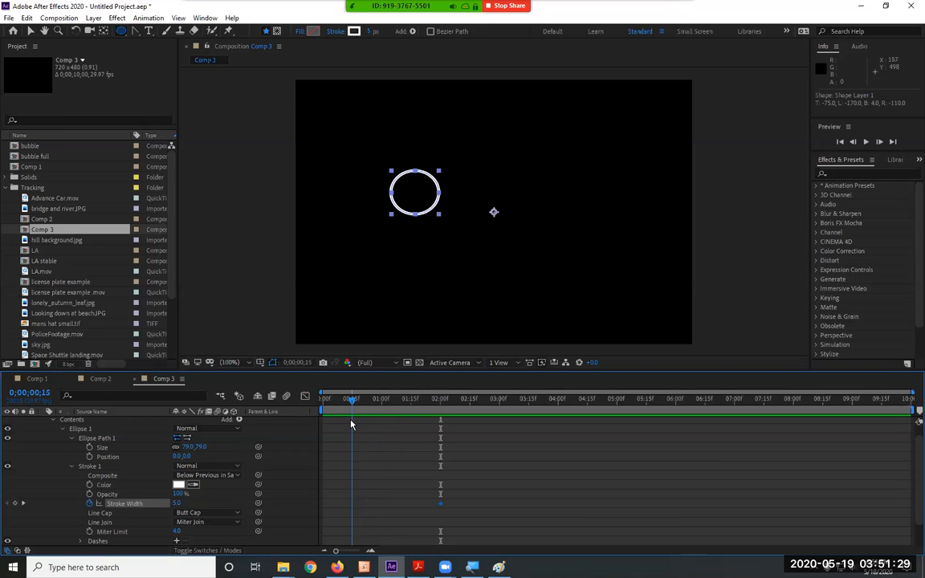
left_click_drag(178, 506, 161, 456)
left_click_drag(358, 403, 315, 398)
key("space")
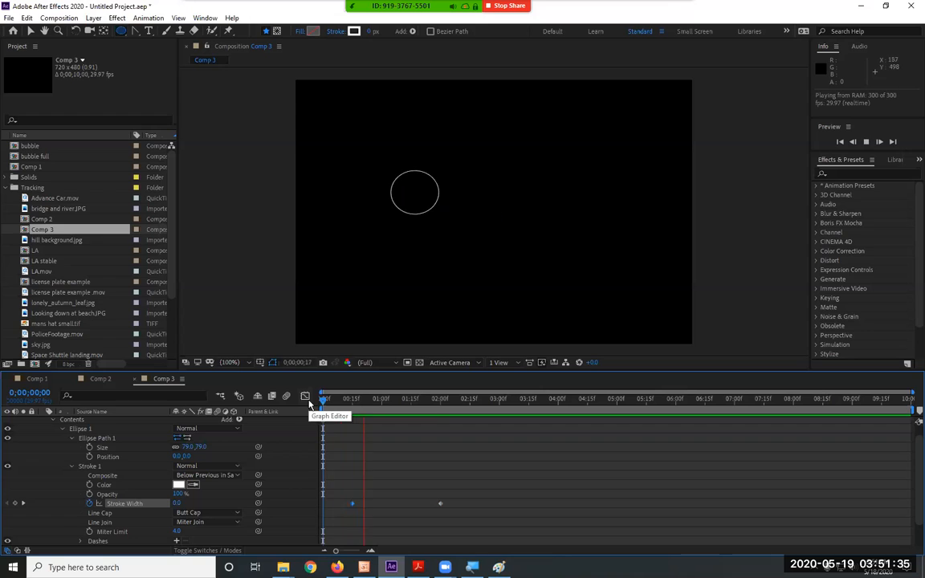
key("space")
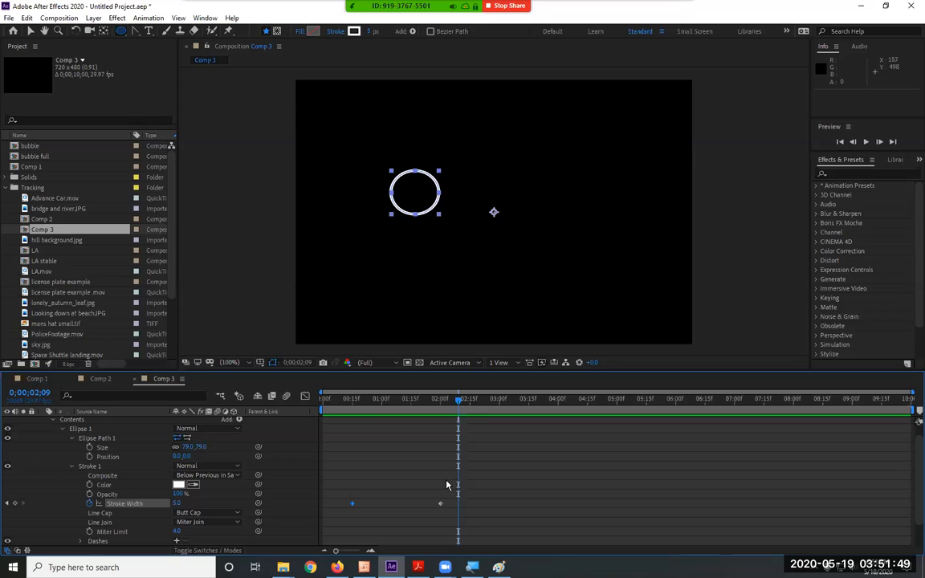
key("ctrl+z")
key("ctrl+z")
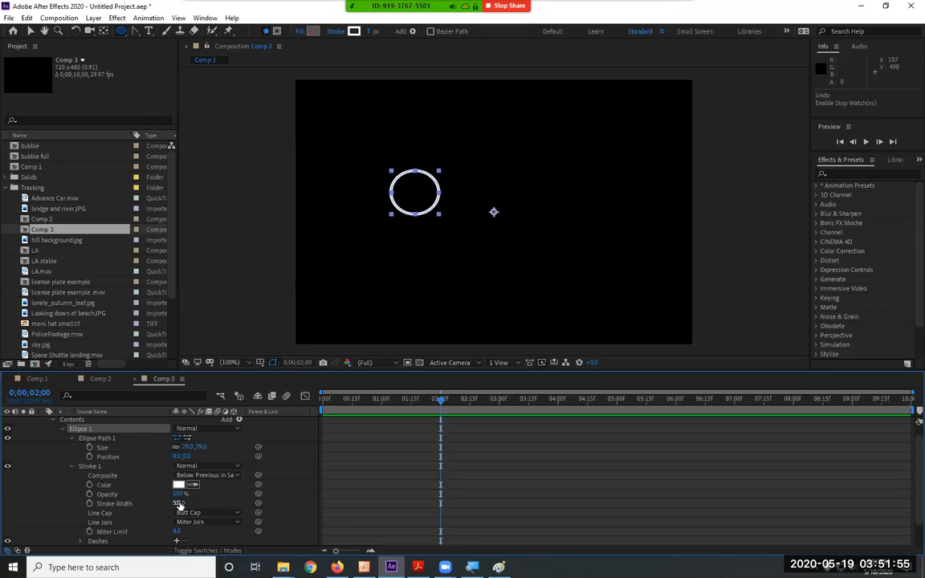
Keyframe the circle's Stroke Width at 0 at 2 seconds and at 5 at 1 second.
left_click(89, 504)
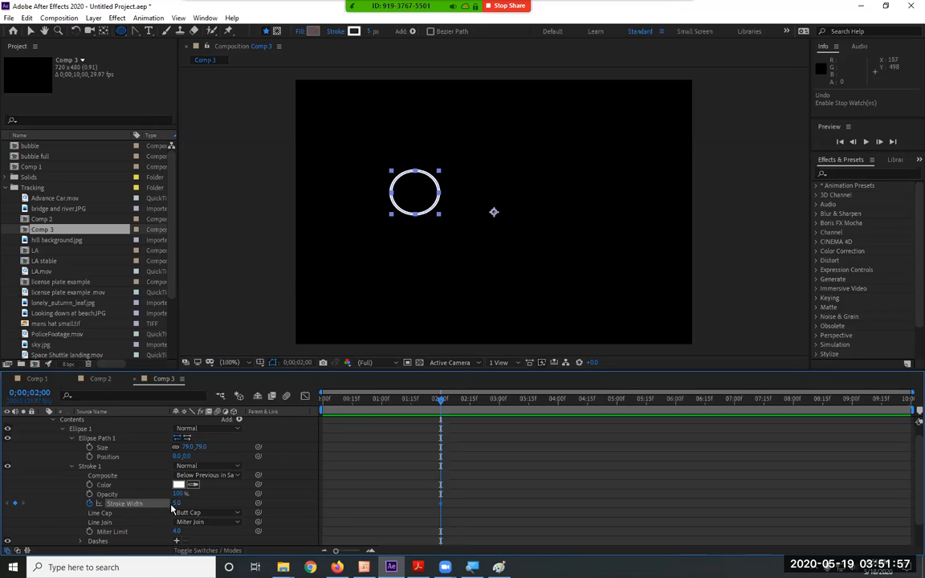
left_click_drag(143, 502, 141, 502)
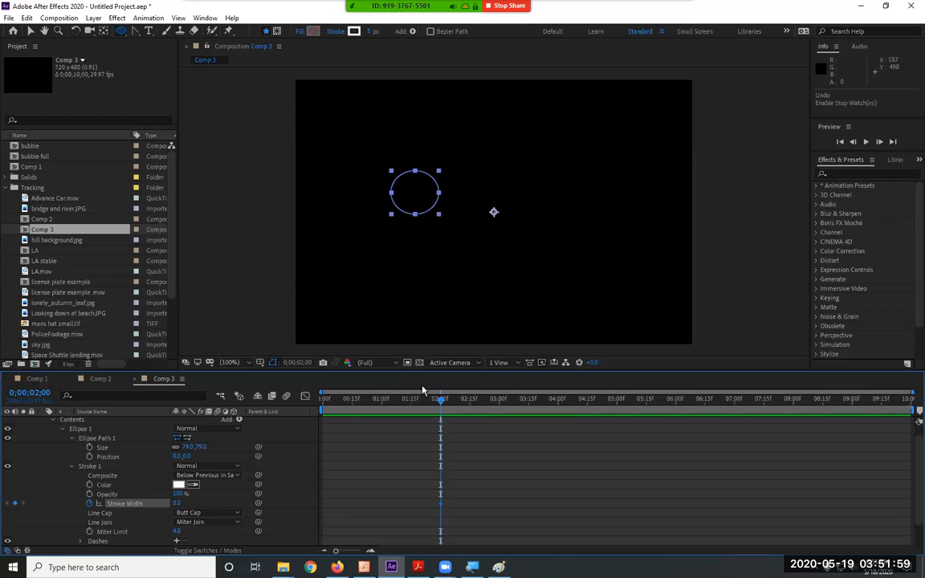
left_click(381, 401)
mouse_move(177, 503)
left_mouse_down()
mouse_move(225, 503)
mouse_move(207, 503)
left_mouse_up()
left_click(183, 503)
type("5")
key("Return")
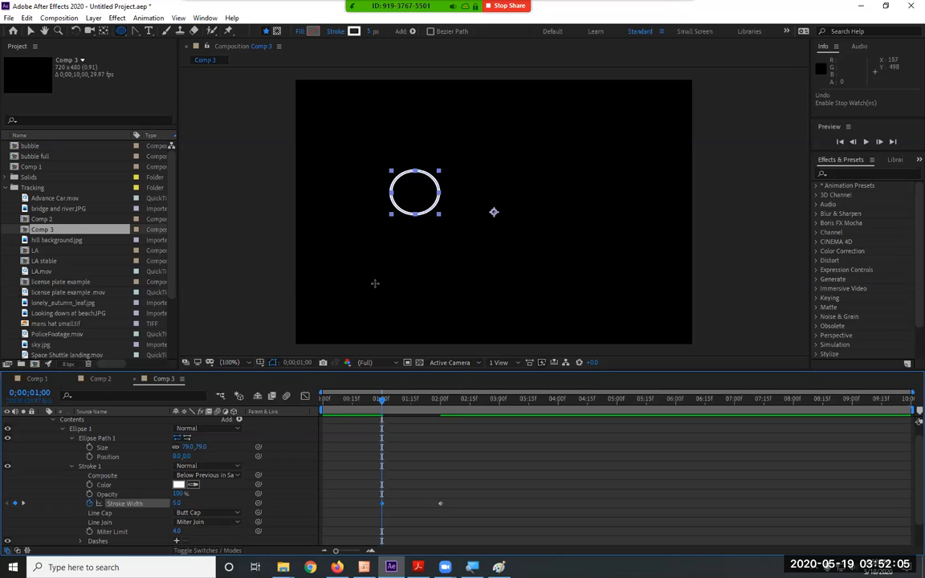
Move the Stroke Width keyframe at 1 second to 0;00;01;15, preview the stroke animation, and collapse Stroke 1.
key("Home")
key("space")
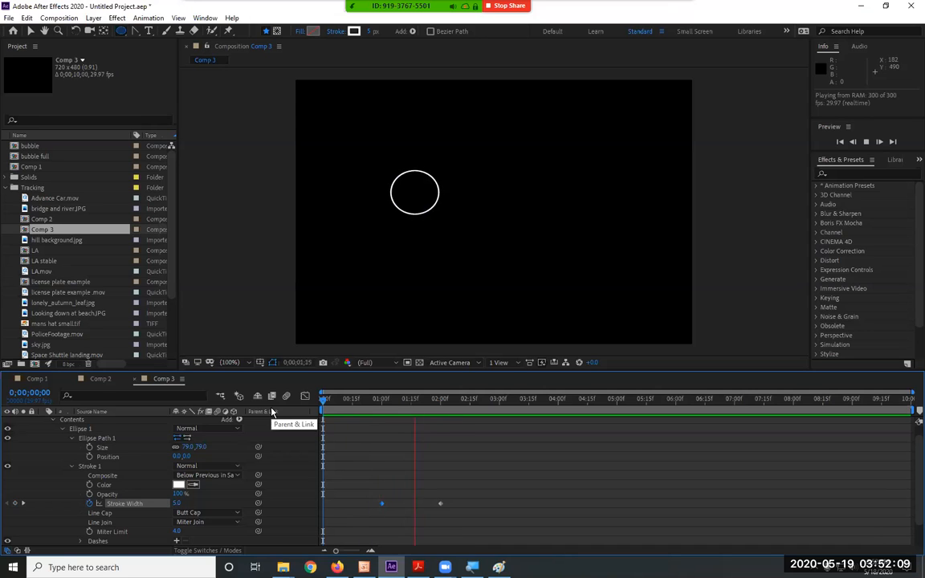
key("space")
left_click_drag(382, 503, 412, 506)
key("Home")
key("space")
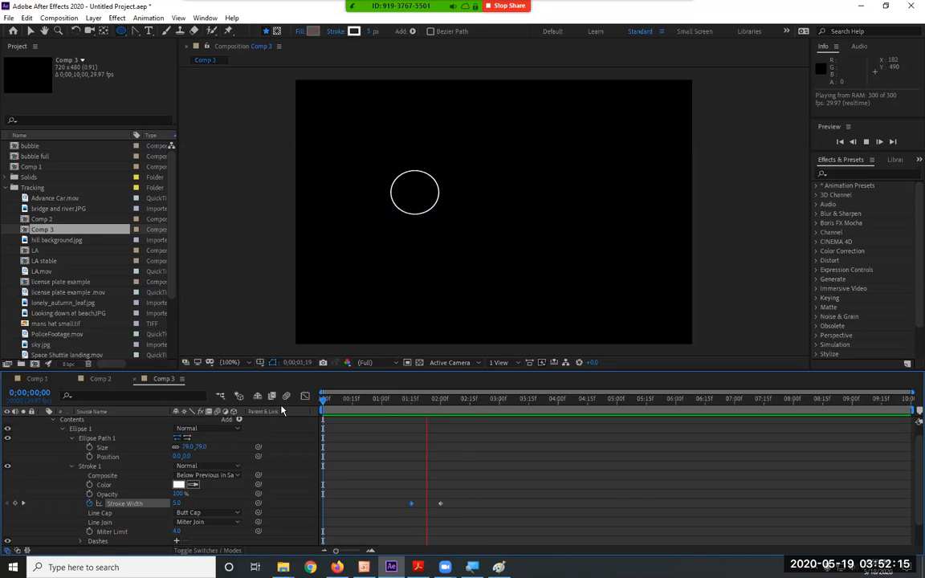
key("space")
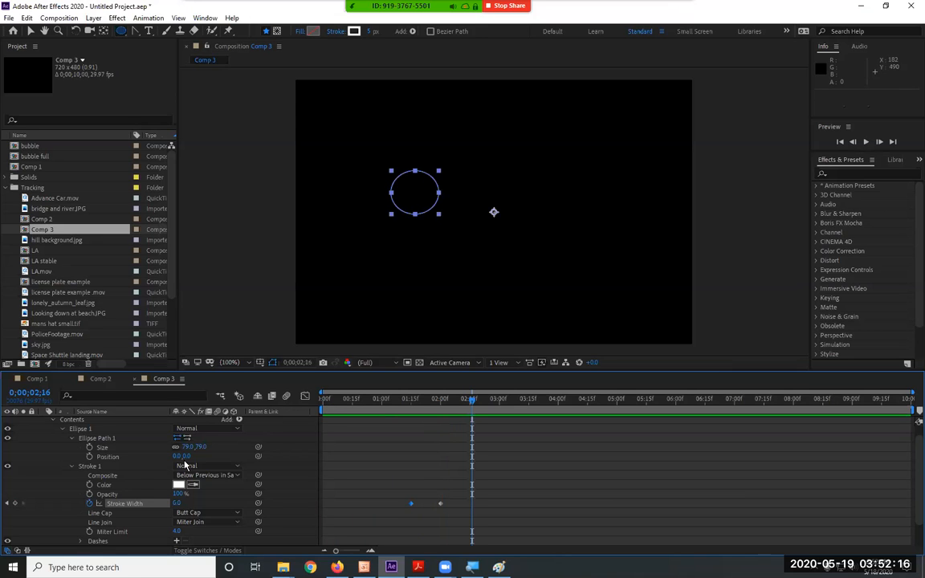
left_click(73, 466)
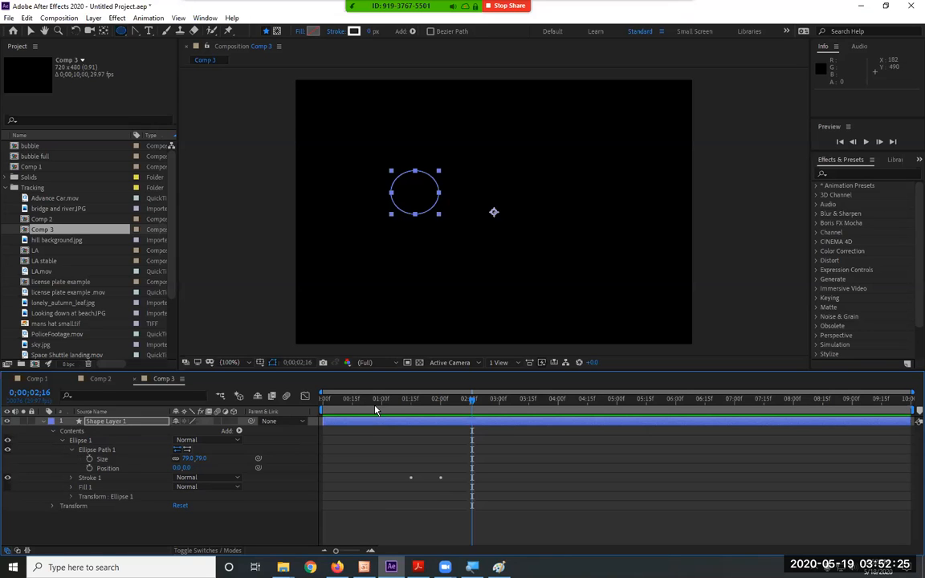
Keyframe the Ellipse Path Size at its existing value at 2 seconds and at 0 at the start of the composition.
key("Home")
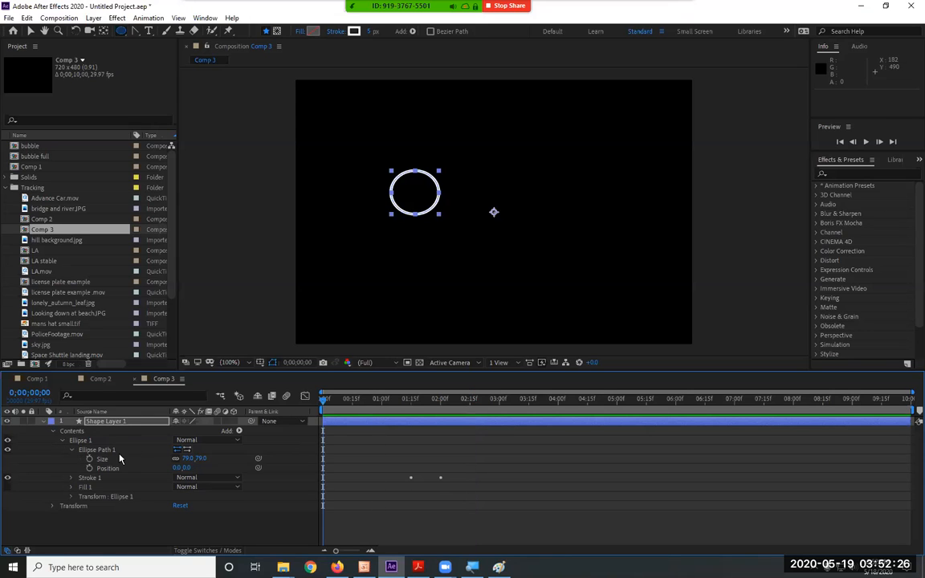
left_click(102, 459)
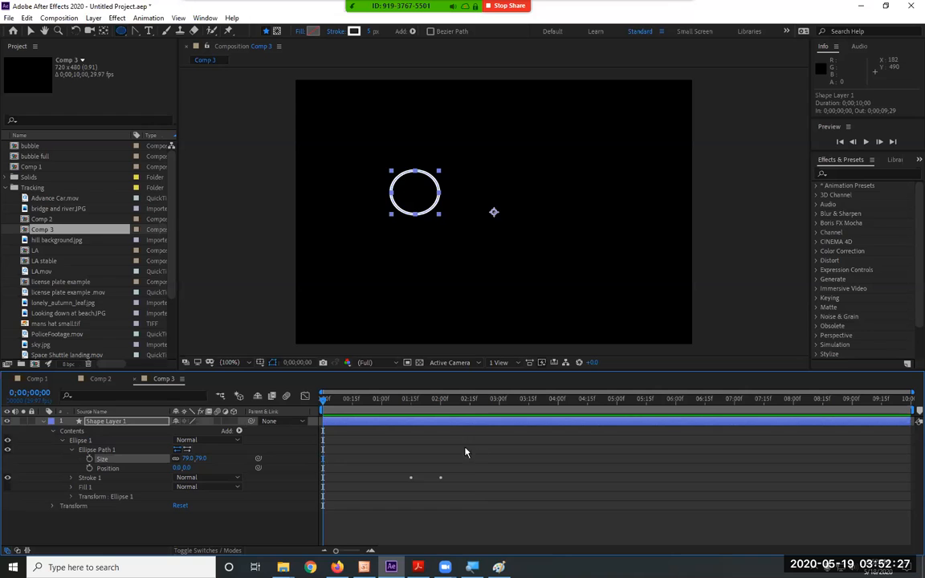
left_click(441, 406)
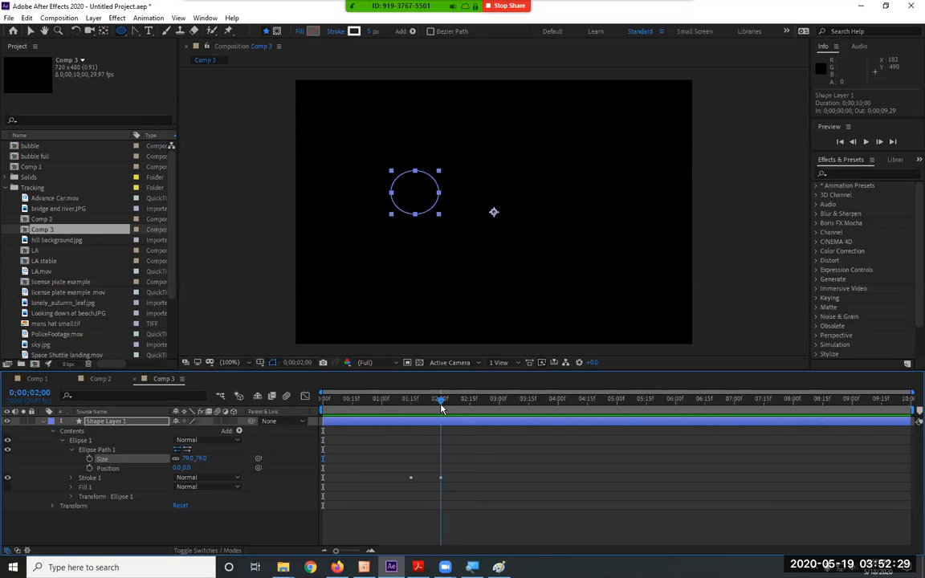
left_click_drag(441, 409, 440, 411)
left_click(89, 460)
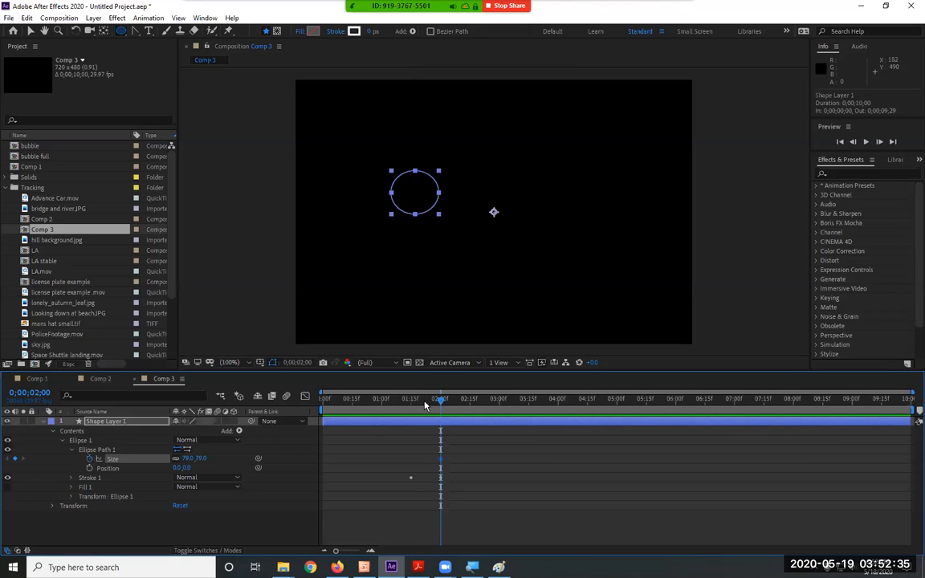
left_click_drag(425, 405, 319, 413)
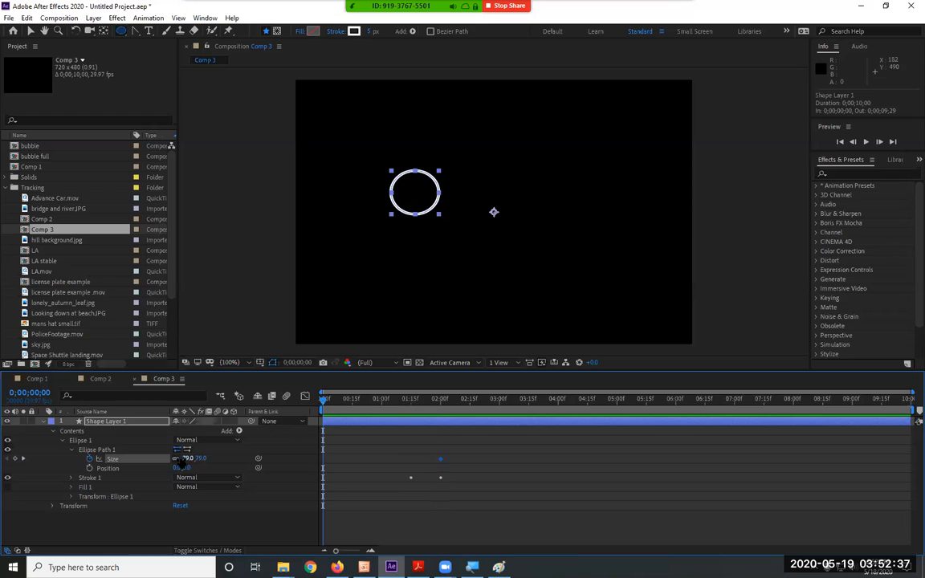
left_click(187, 458)
type("0")
key("Return")
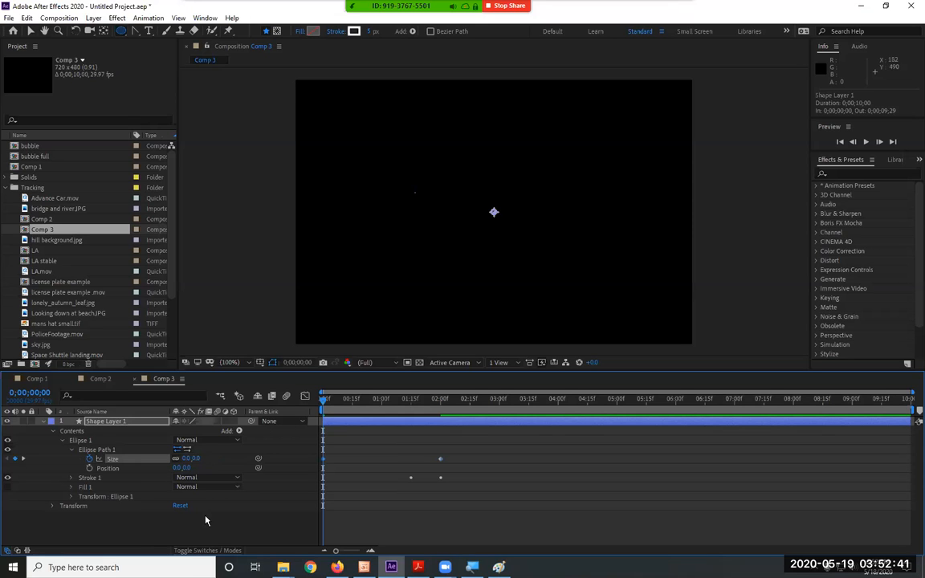
Preview the circle growing and its stroke thinning out, checking the frames just before 2 seconds.
key("space")
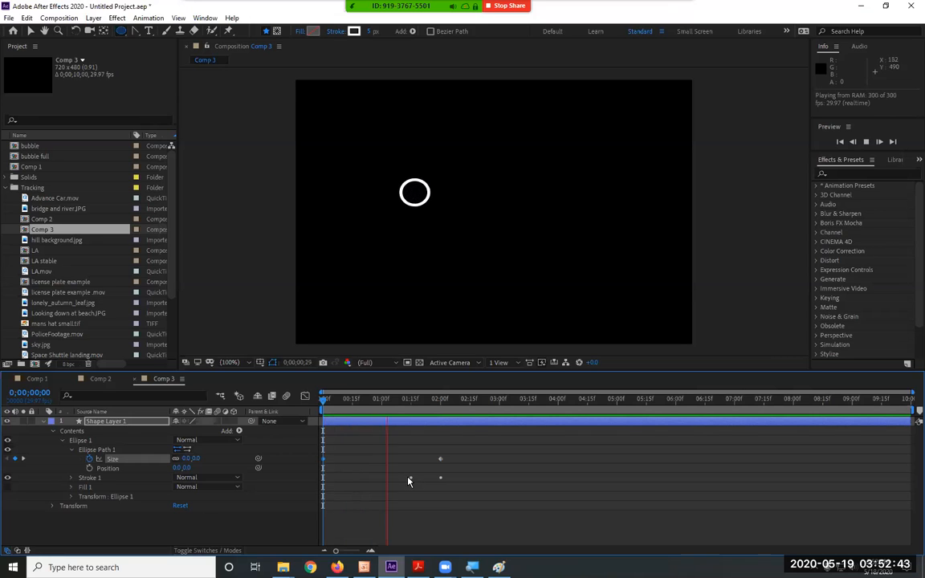
left_click(431, 400)
left_click_drag(430, 401, 427, 401)
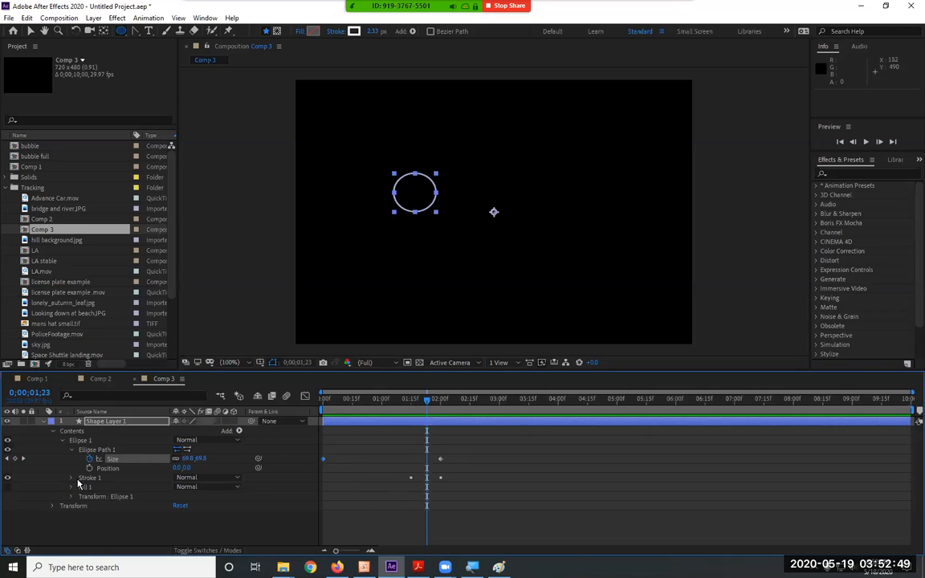
mouse_move(428, 401)
left_mouse_down()
mouse_move(354, 401)
mouse_move(430, 401)
left_mouse_up()
key("space")
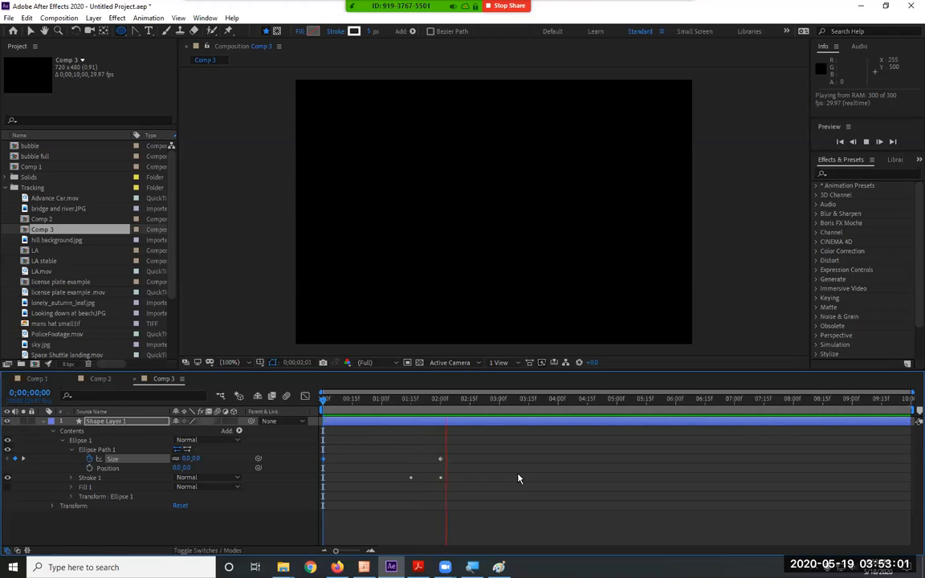
key("space")
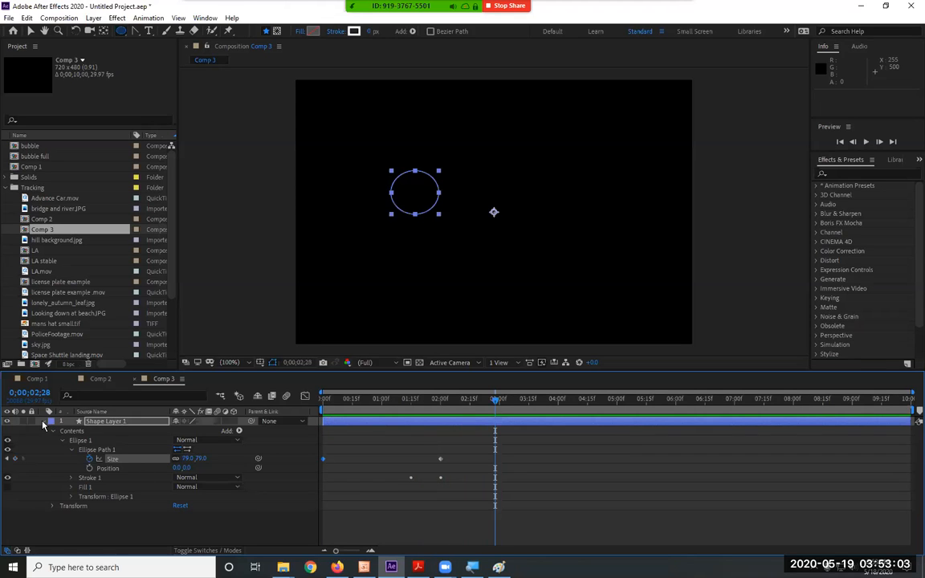
Collapse Shape Layer 1 and duplicate it four times.
left_click(43, 420)
left_click(112, 423)
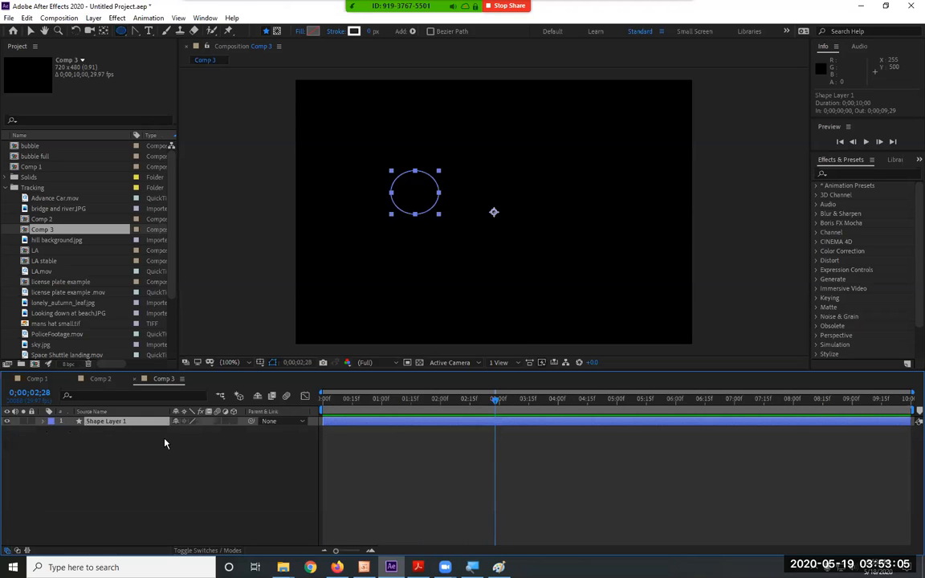
key("ctrl+d")
key("ctrl+d")
key("ctrl+d")
key("ctrl+d")
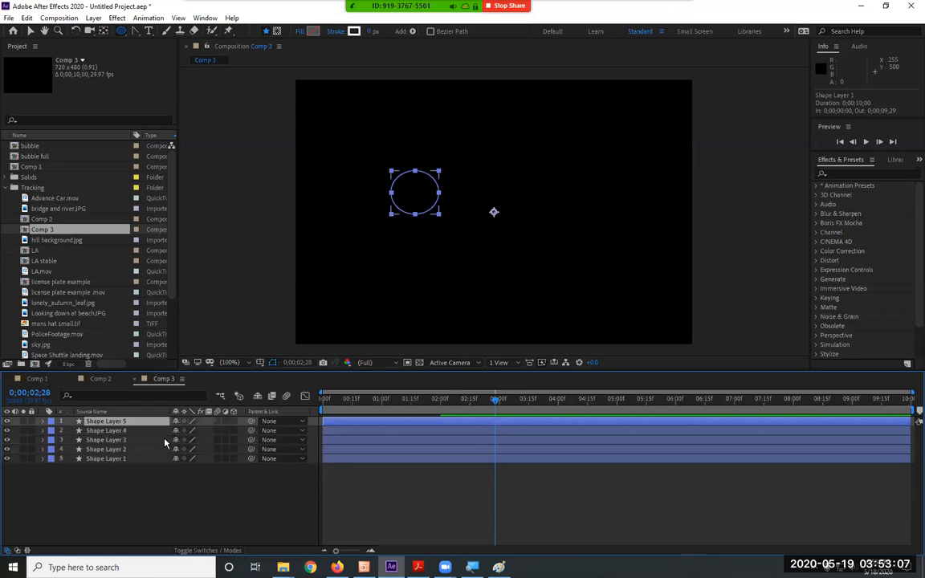
Scatter the four duplicated circles around the original circle with the Selection Tool, checking them at 0;00;01;12.
left_click(30, 30)
left_click_drag(392, 169, 530, 121)
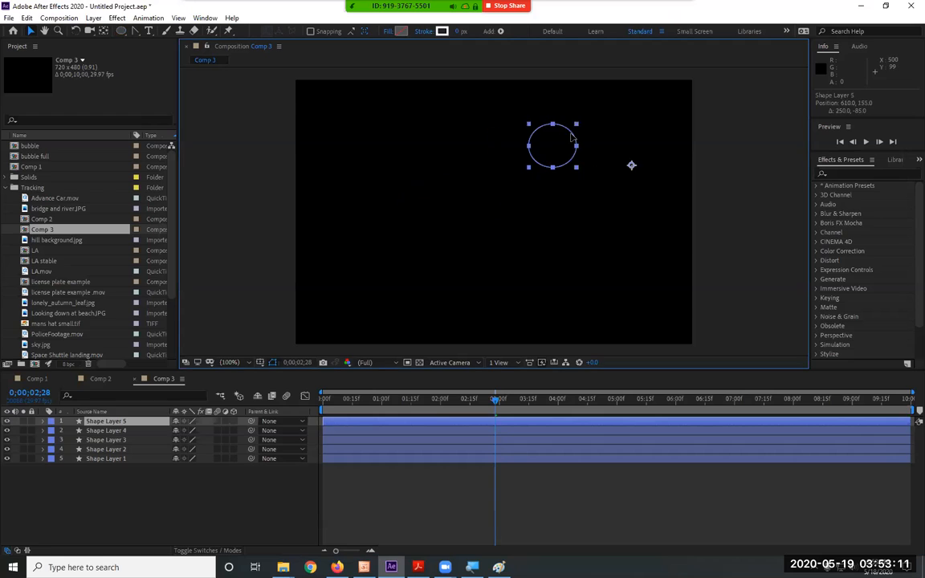
left_click(124, 432)
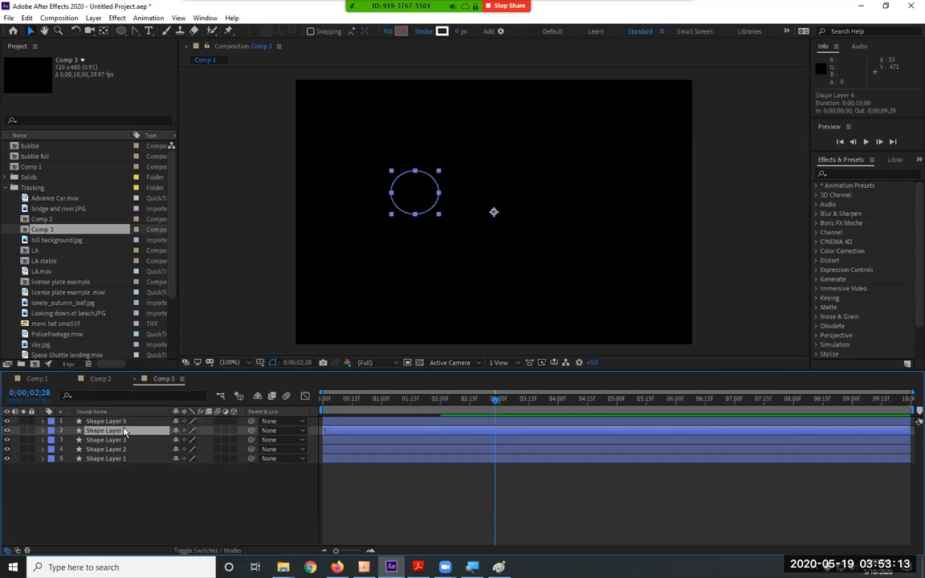
left_click_drag(426, 412, 405, 408)
left_click_drag(424, 205, 497, 232)
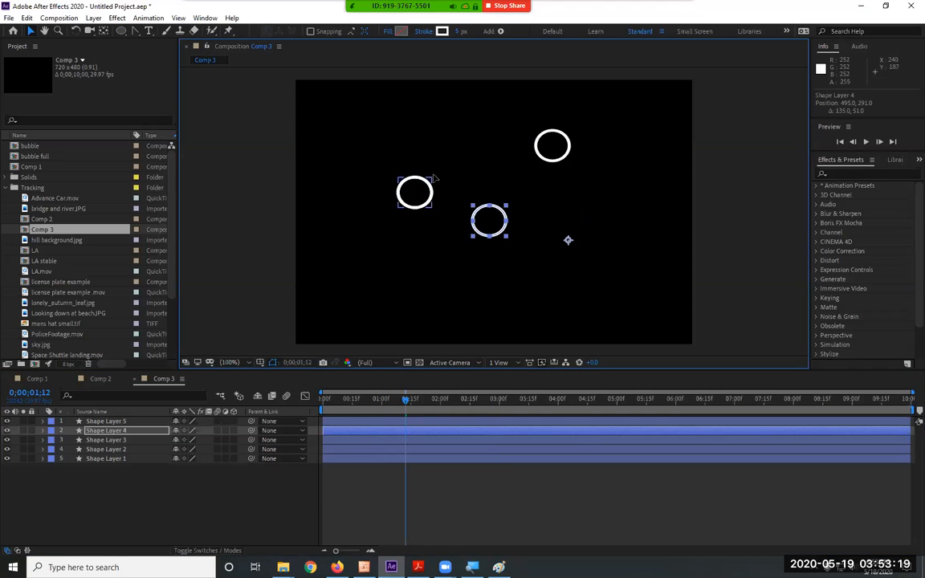
left_click_drag(428, 184, 475, 112)
left_click_drag(429, 206, 426, 280)
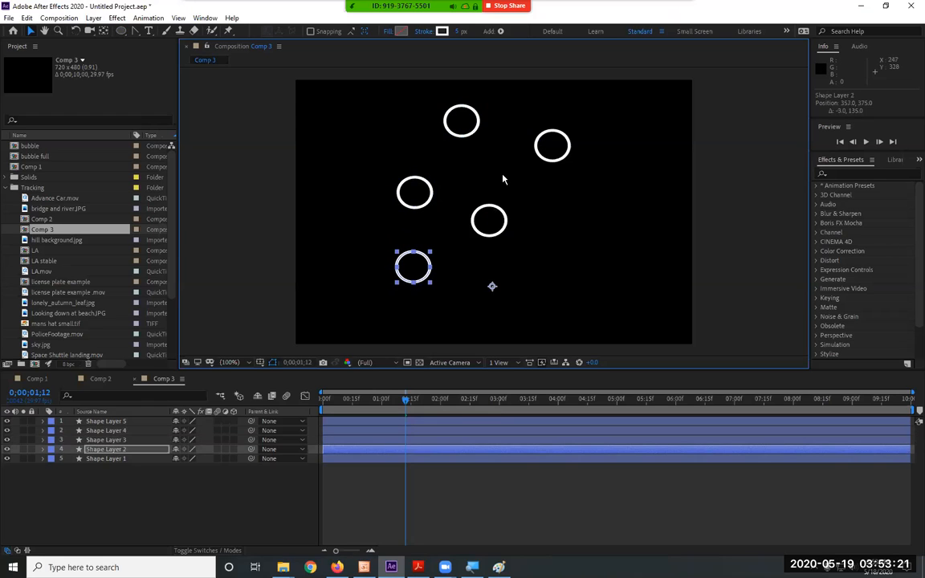
left_click(502, 225)
left_click_drag(504, 225, 503, 235)
left_click_drag(538, 146, 500, 172)
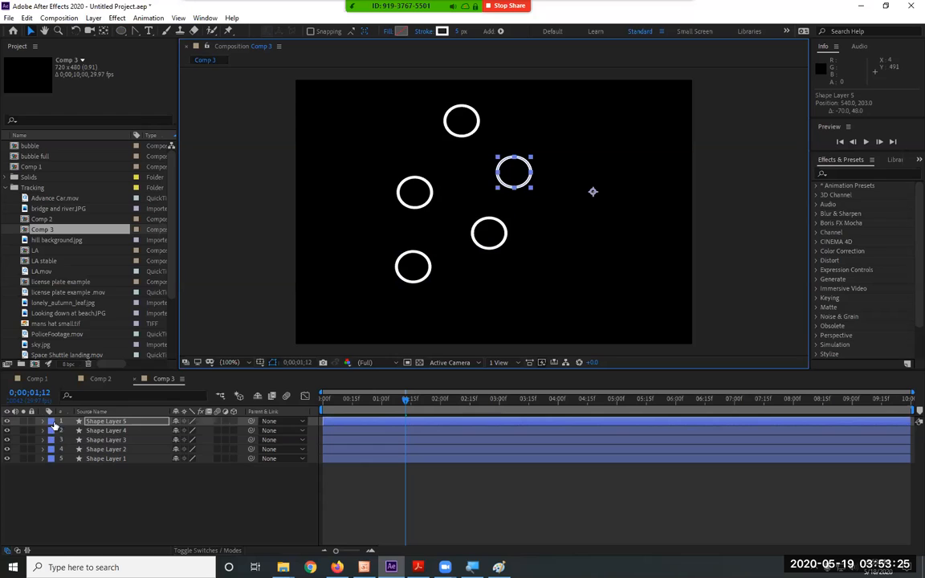
Expand all five shape layers and set the Stroke 1 color of Shape Layer 5 to bright red.
left_click_drag(116, 475, 52, 419)
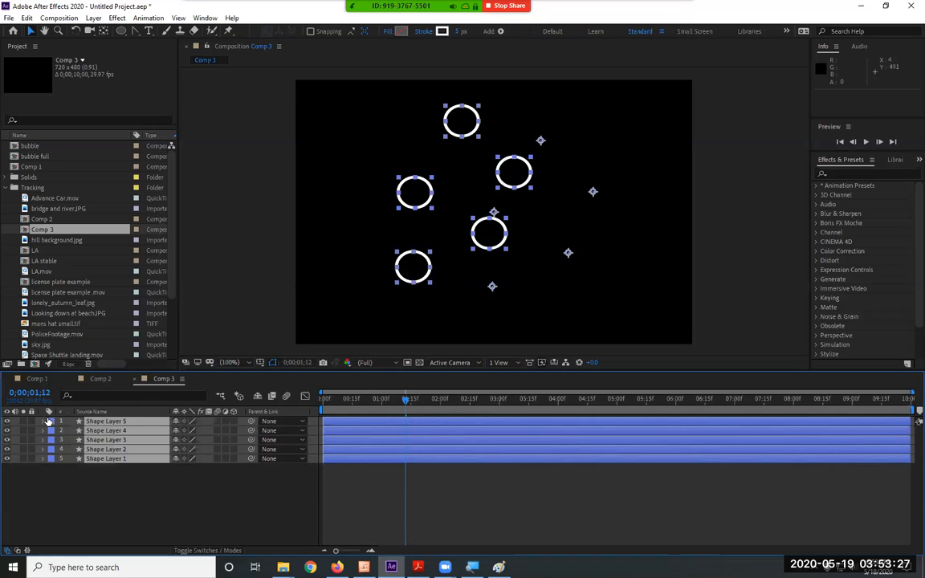
left_click(44, 421)
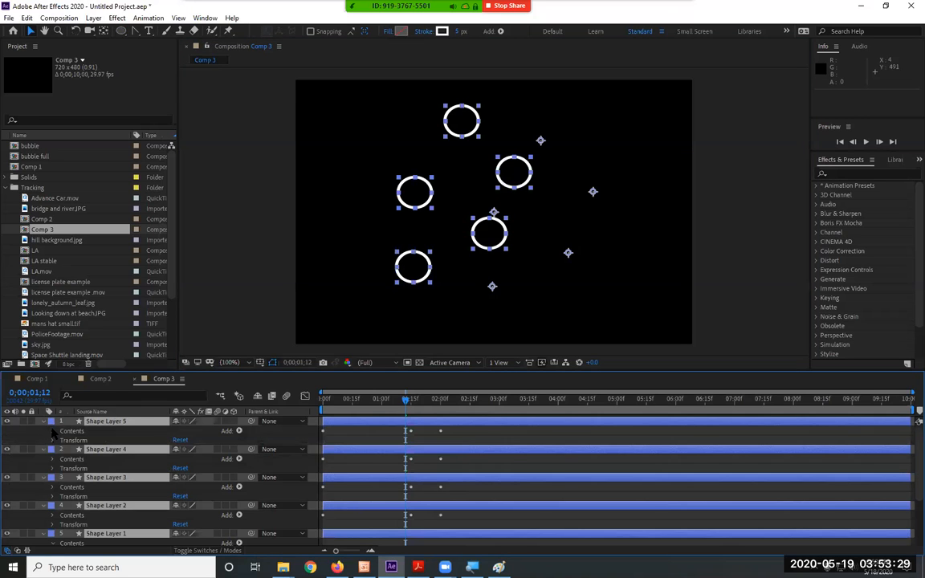
left_click(53, 432)
left_click(61, 440)
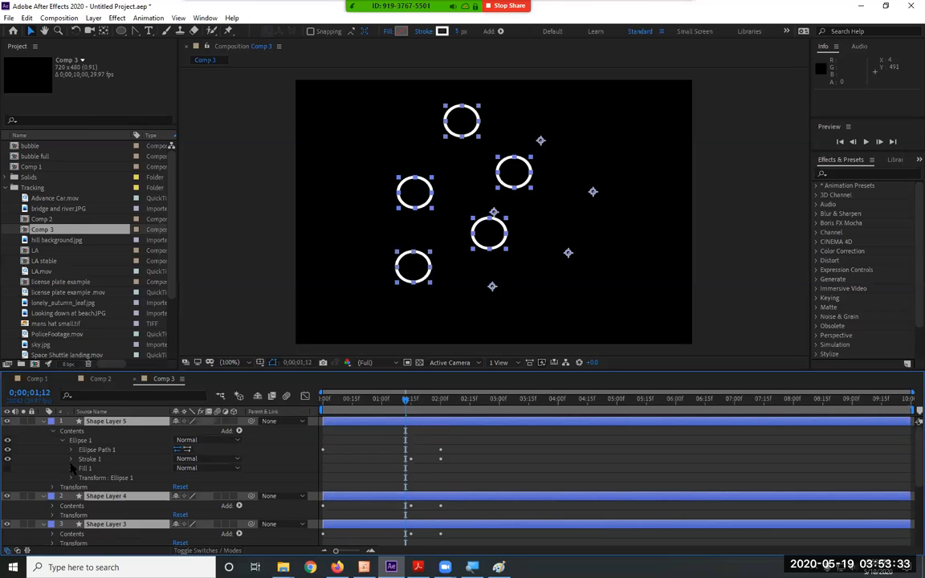
left_click(71, 458)
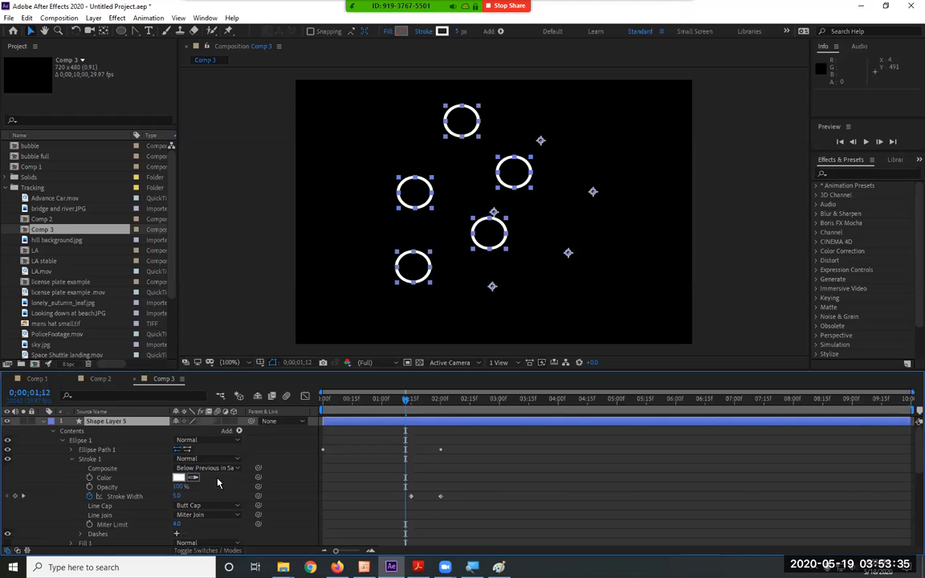
left_click(222, 480)
left_click(178, 477)
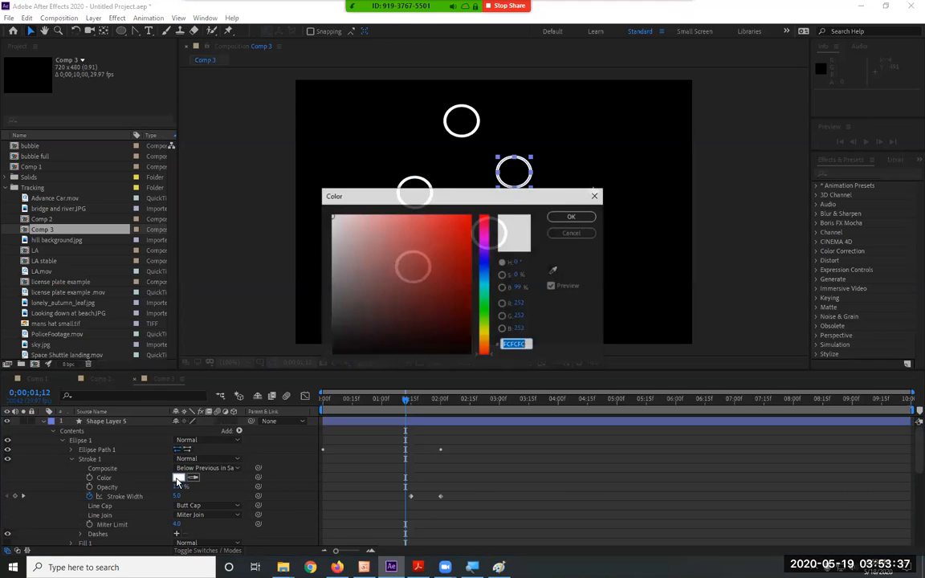
left_click(469, 215)
left_click(572, 216)
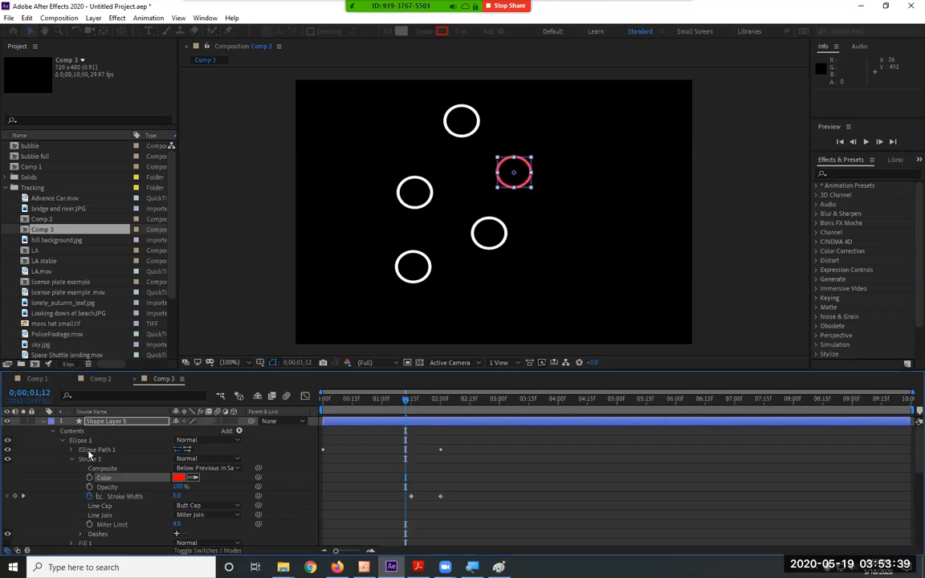
Collapse Shape Layer 5 and set the Stroke 1 color of Shape Layer 4 to blue (2200CF).
left_click(45, 422)
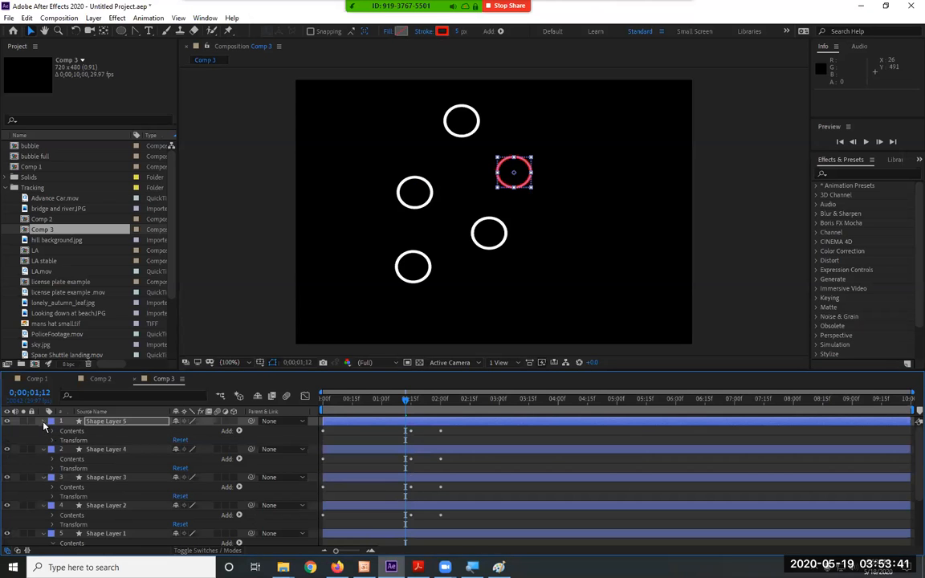
left_click(44, 422)
left_click(51, 441)
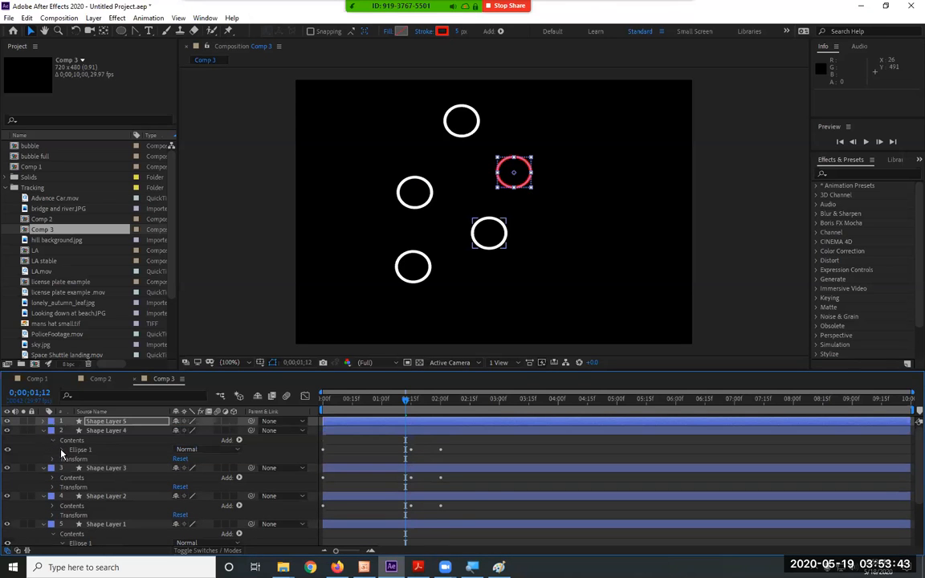
left_click(61, 451)
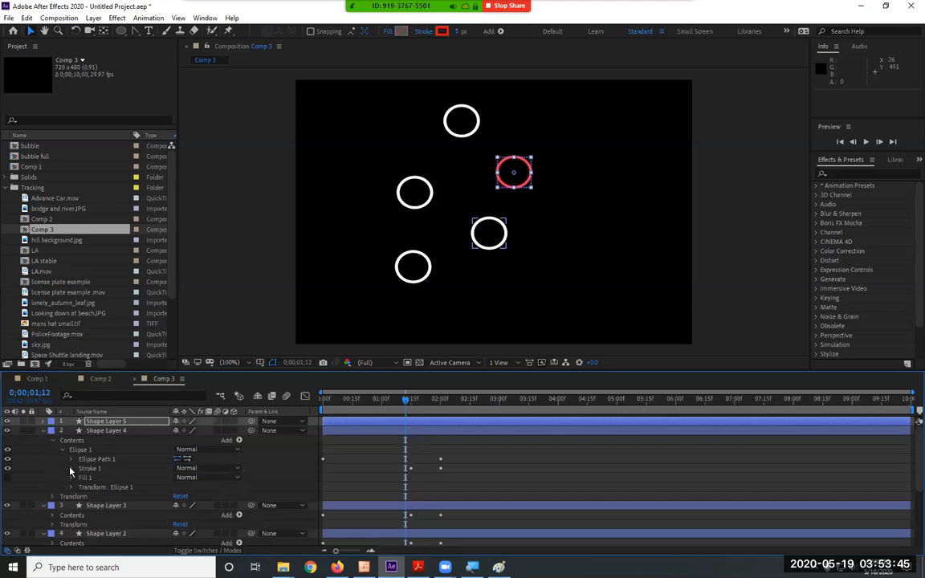
left_click(70, 468)
left_click(179, 484)
left_click(432, 310)
left_click(459, 289)
left_click(462, 287)
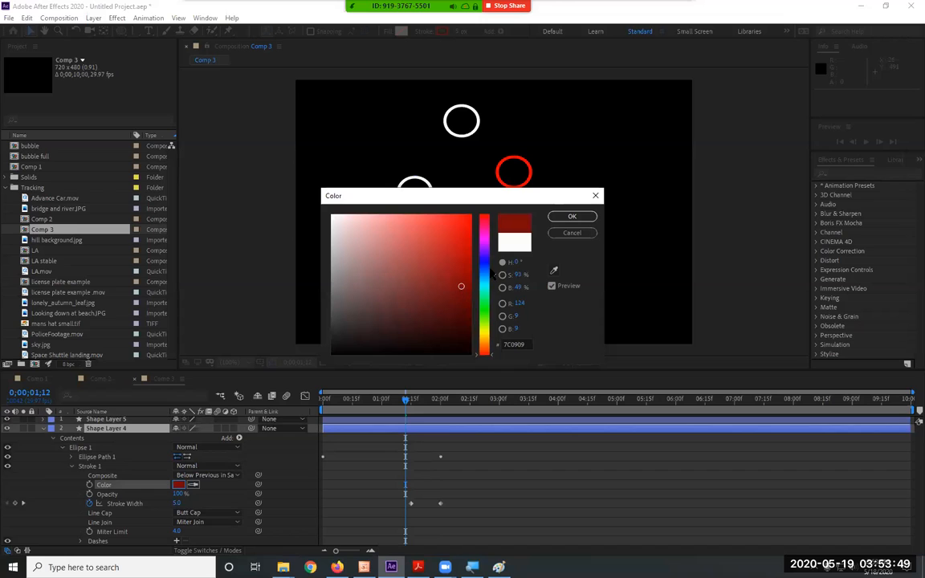
left_click(484, 259)
left_click(471, 241)
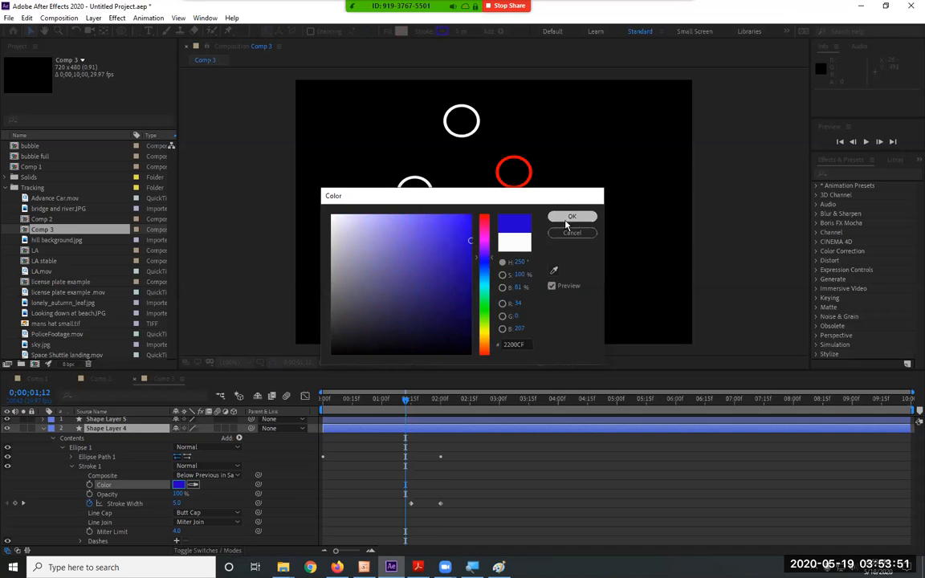
left_click(570, 219)
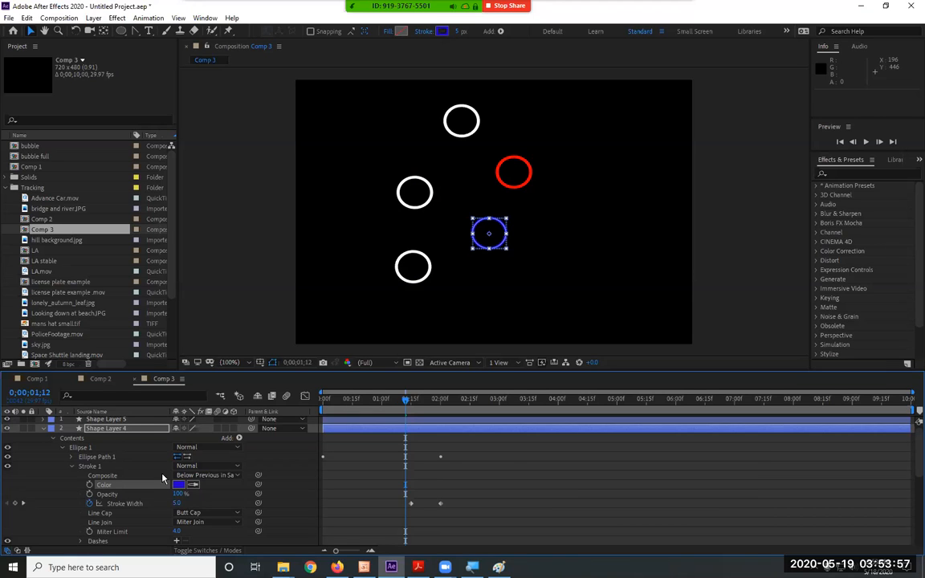
Collapse Shape Layer 4 and Shape Layer 3 in the timeline, leaving Shape Layer 2 expanded.
left_click(43, 428)
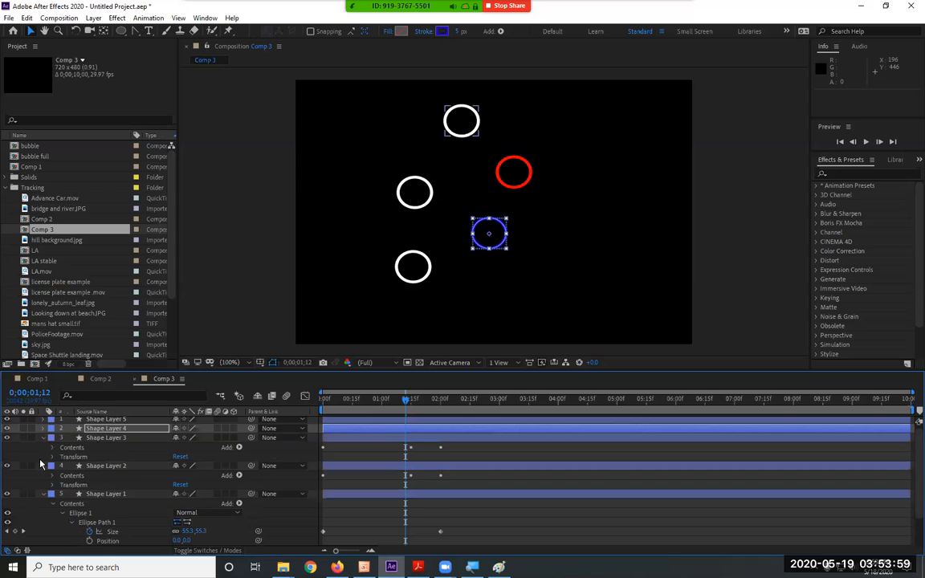
left_click(45, 466)
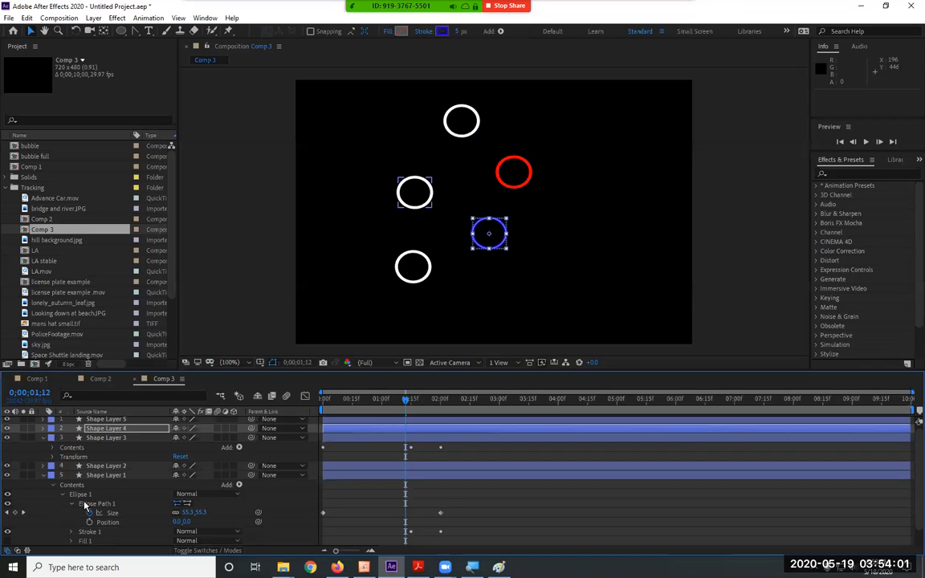
left_click(45, 466)
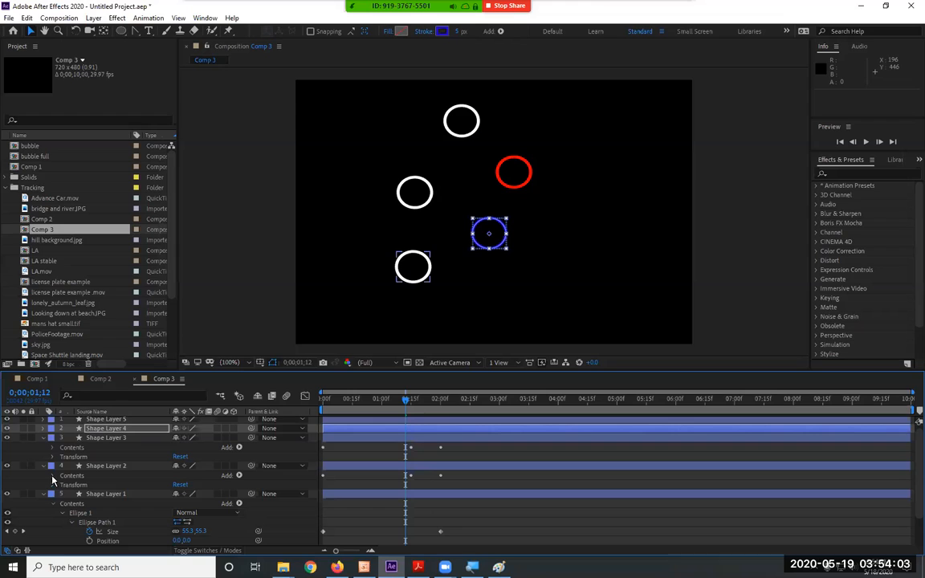
left_click(44, 439)
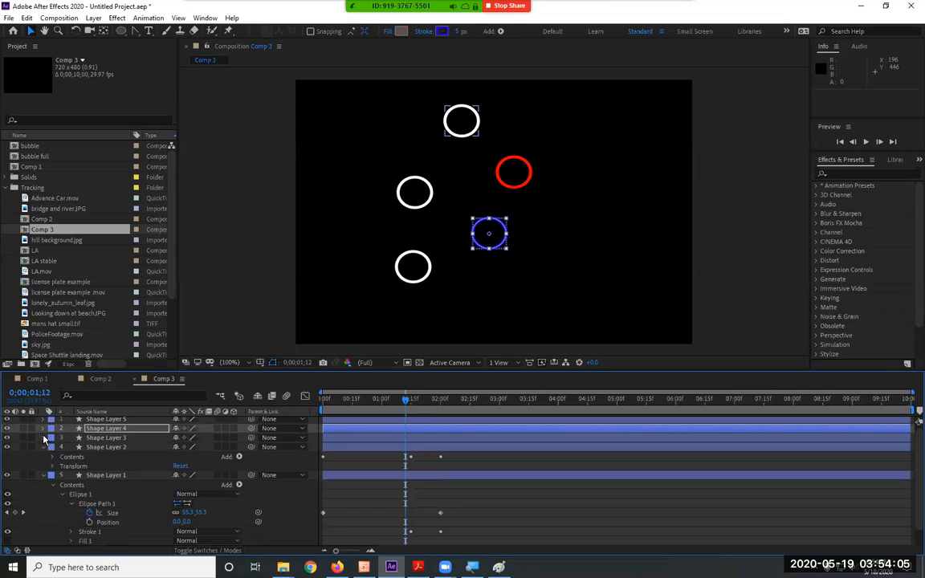
Set the Stroke 1 color of Shape Layer 2 to bright green (00FF06).
left_click(90, 448)
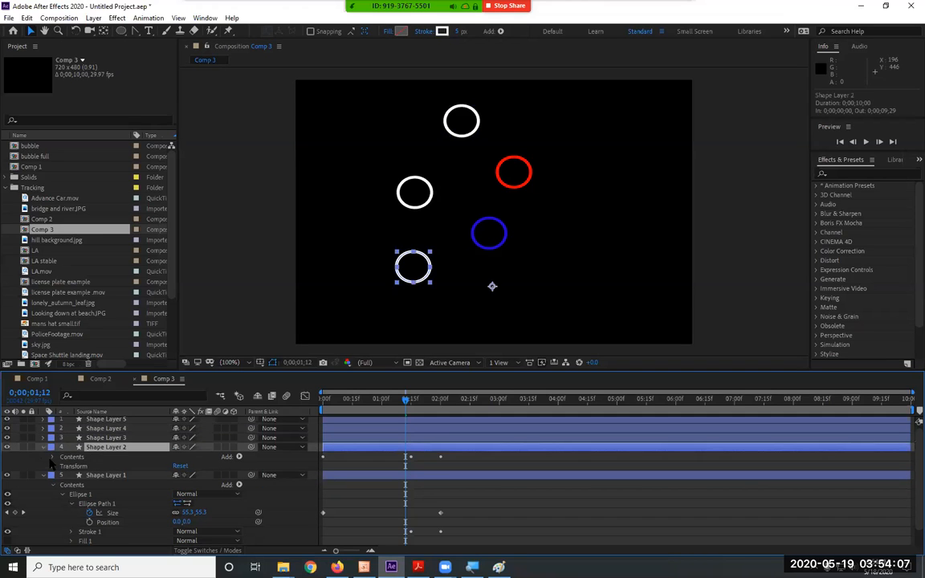
left_click(52, 457)
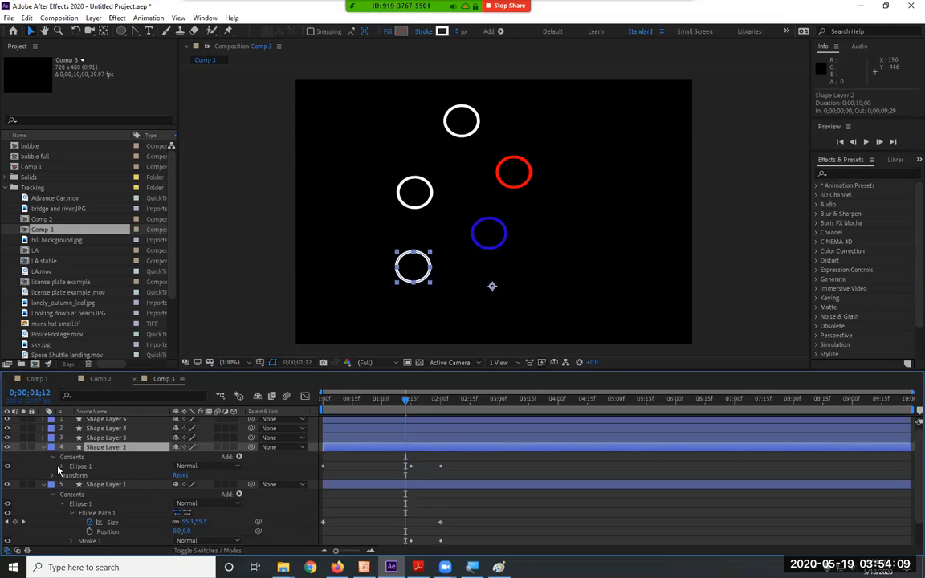
left_click(63, 467)
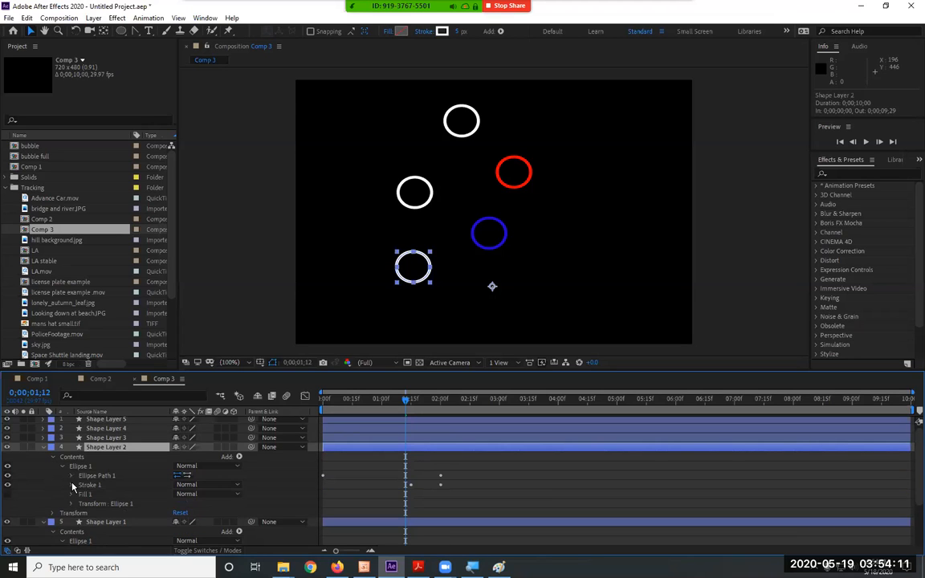
left_click(71, 485)
left_click(179, 485)
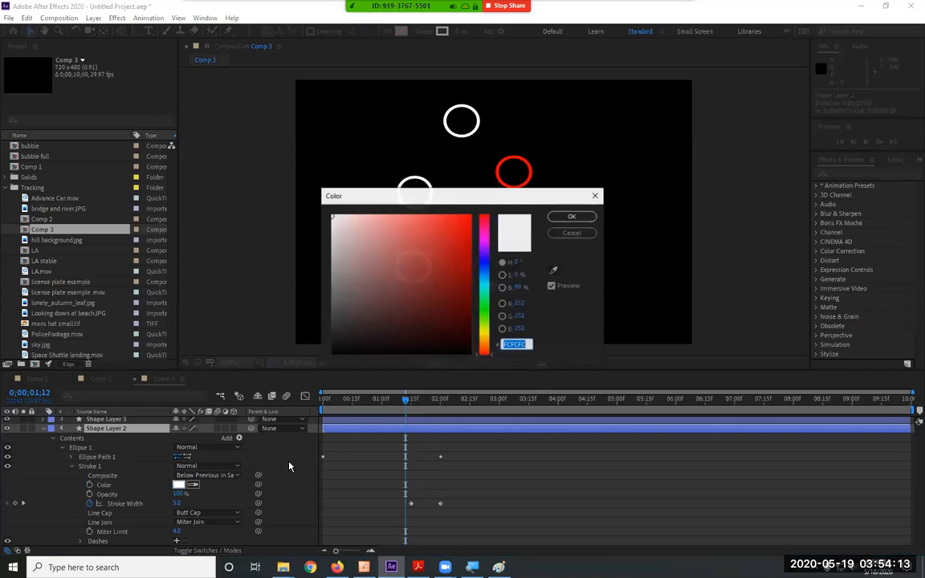
left_click(485, 312)
left_click(459, 275)
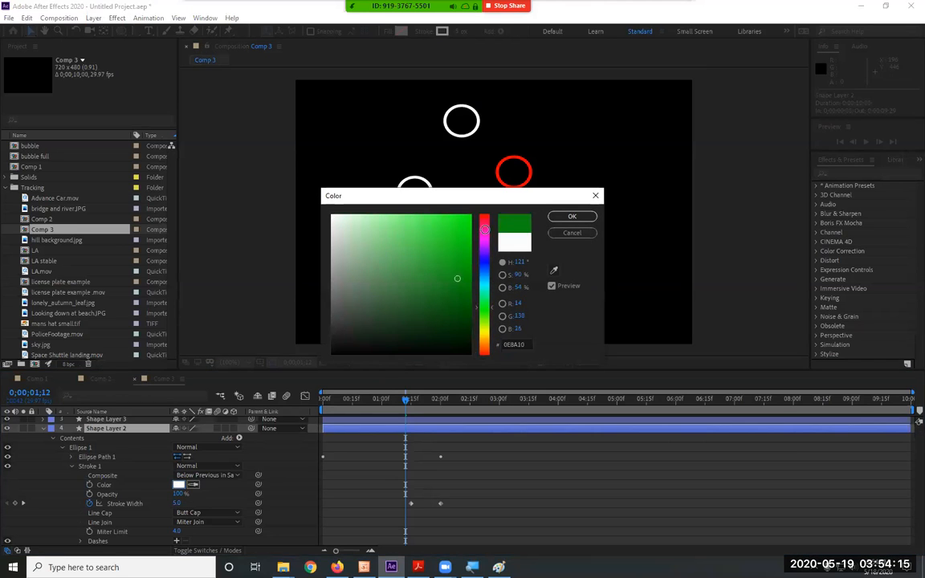
left_click(573, 216)
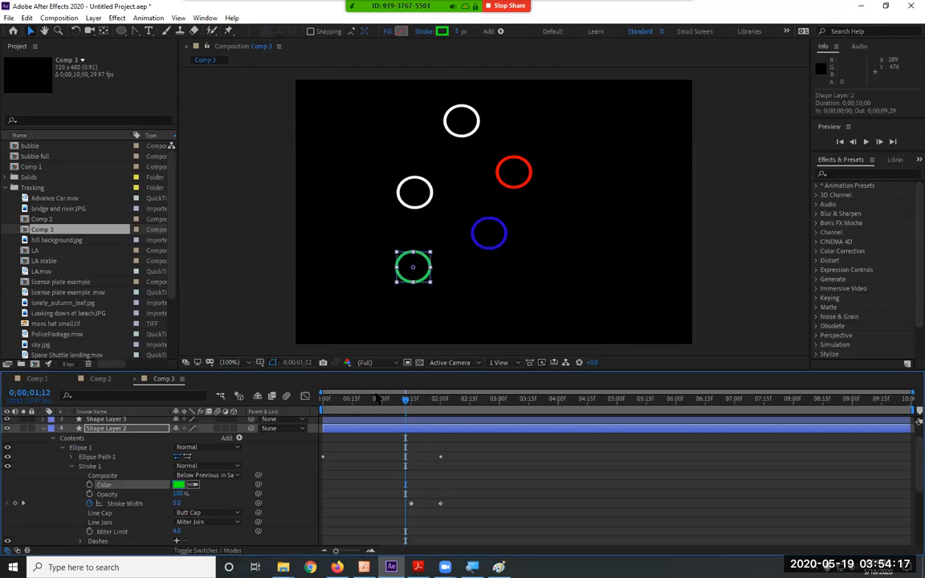
Collapse Shape Layer 2 and set the Stroke 1 color of Shape Layer 1 to purple (9C00FF).
left_click(43, 428)
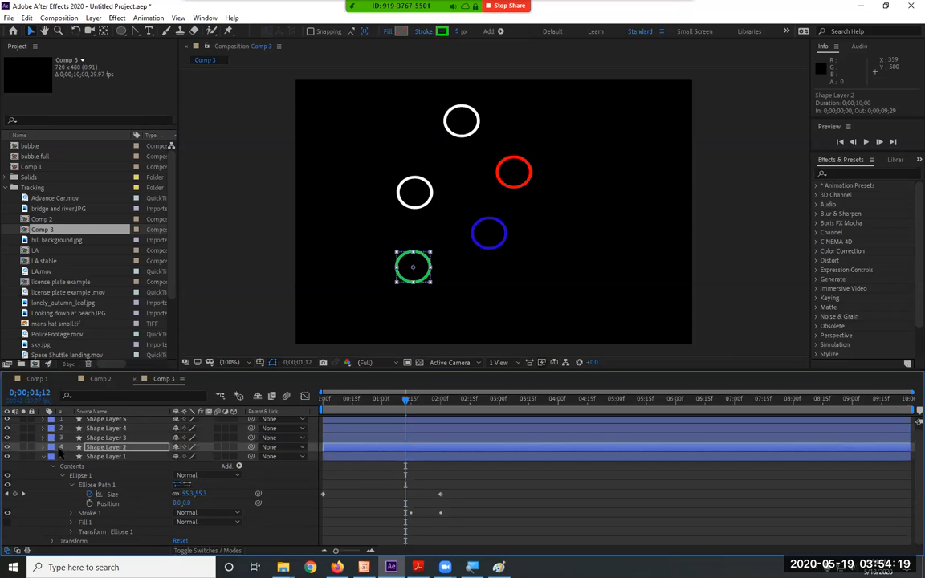
left_click(133, 457)
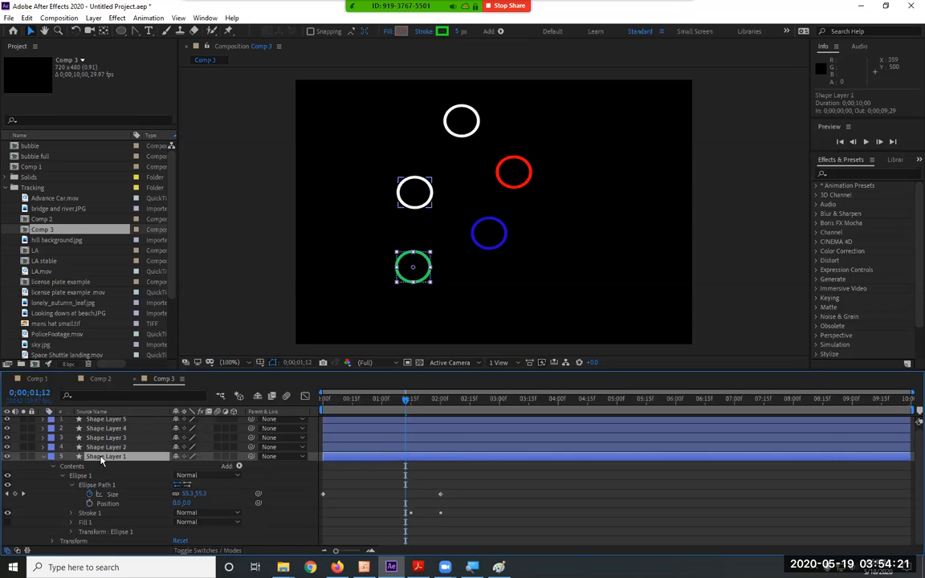
left_click(72, 513)
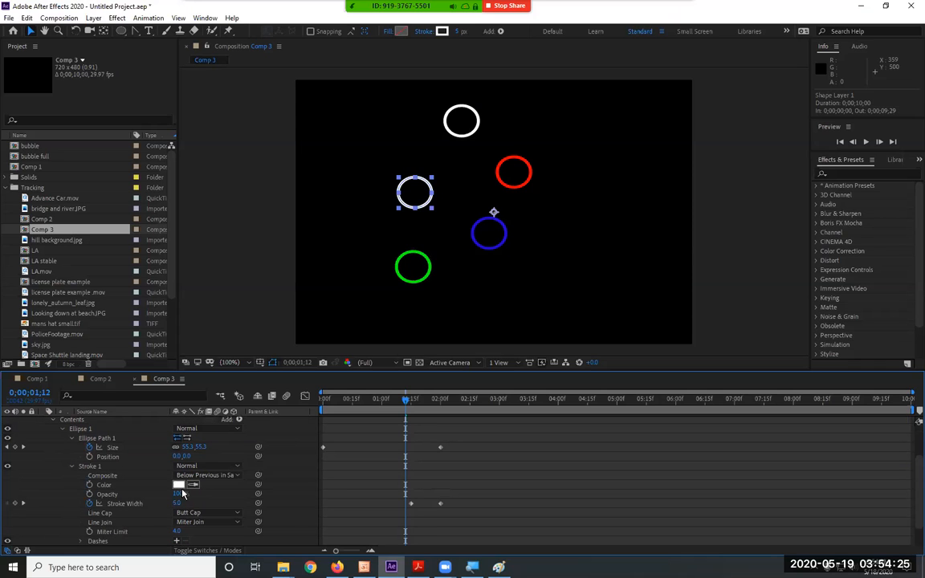
left_click(178, 485)
left_click(484, 280)
left_click_drag(497, 266, 499, 248)
left_click(470, 215)
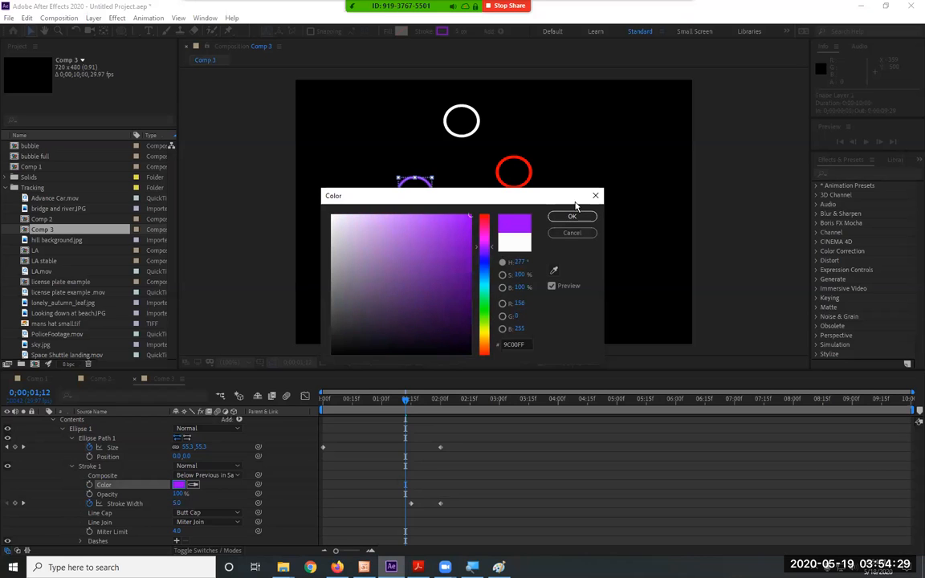
left_click(572, 216)
Move the white circle slightly lower in the composition without resizing it, and collapse Shape Layer 1.
left_click(462, 137)
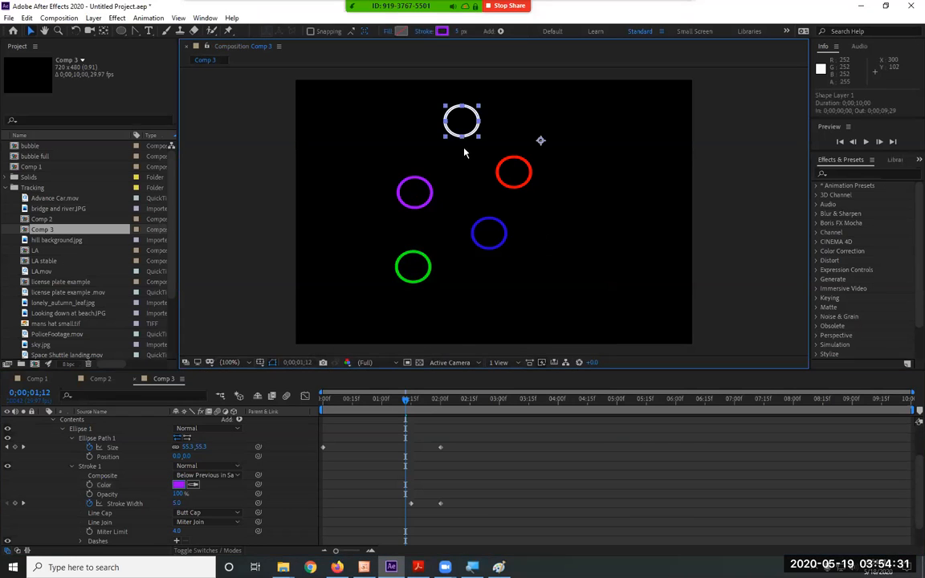
left_click_drag(463, 152, 464, 159)
key("ctrl+z")
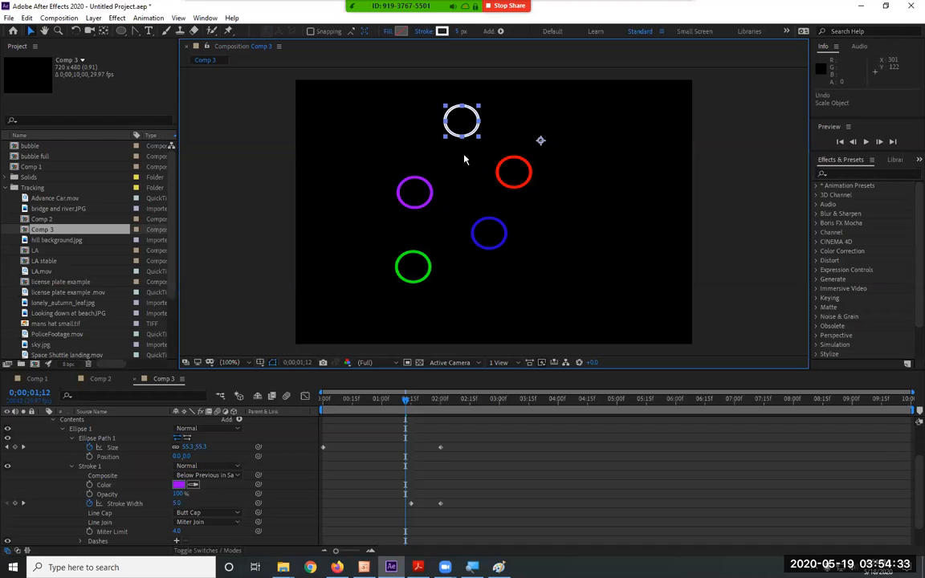
left_click_drag(467, 135, 467, 147)
left_click(570, 222)
scroll(65, 420, "up", 2)
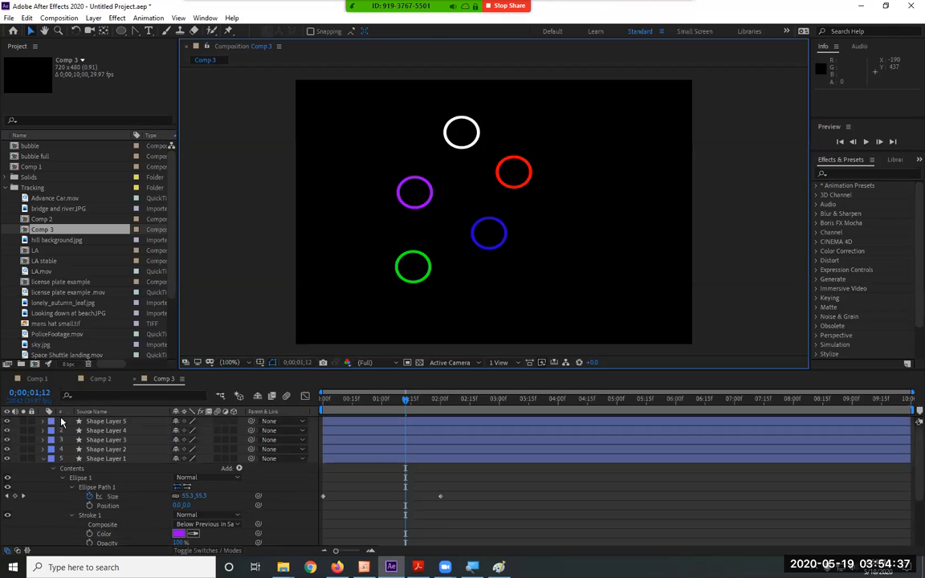
left_click(42, 460)
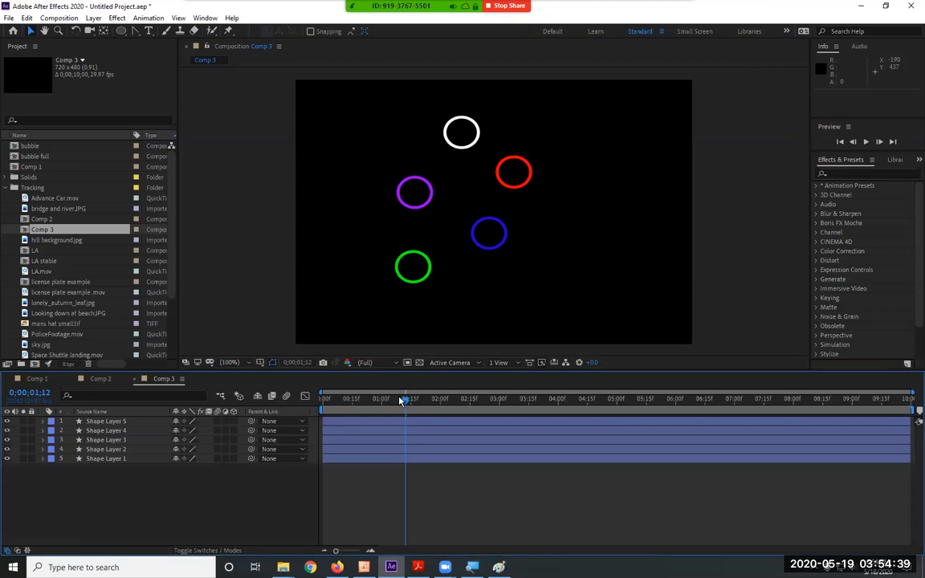
Preview the five colored circles animating together from the start of Comp 3.
key("Home")
key("space")
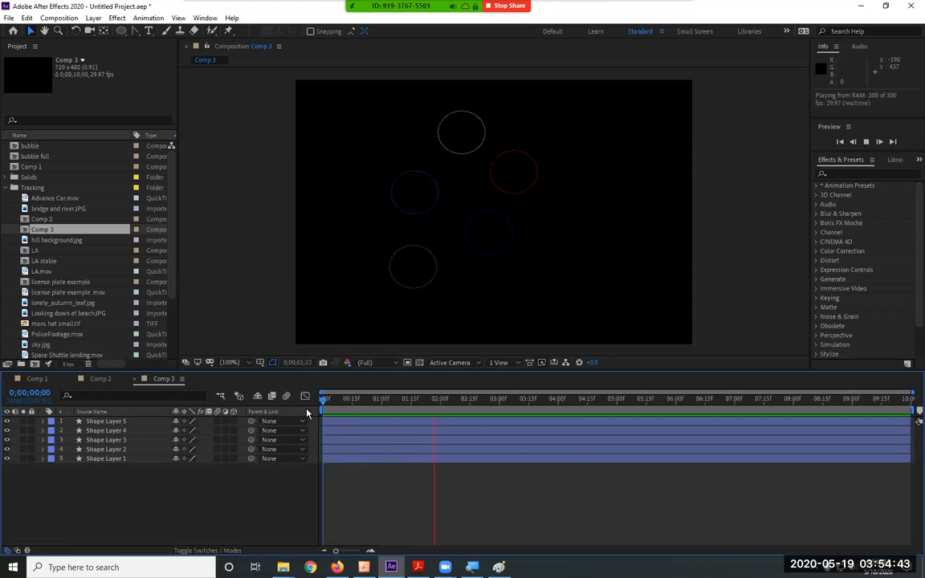
key("space")
Stagger the starts of Shape Layers 1 to 4 by a few frames, with Shape Layer 1 at 0;00;00;11, and preview from the beginning.
left_click_drag(345, 431, 388, 459)
left_click_drag(337, 402, 247, 405)
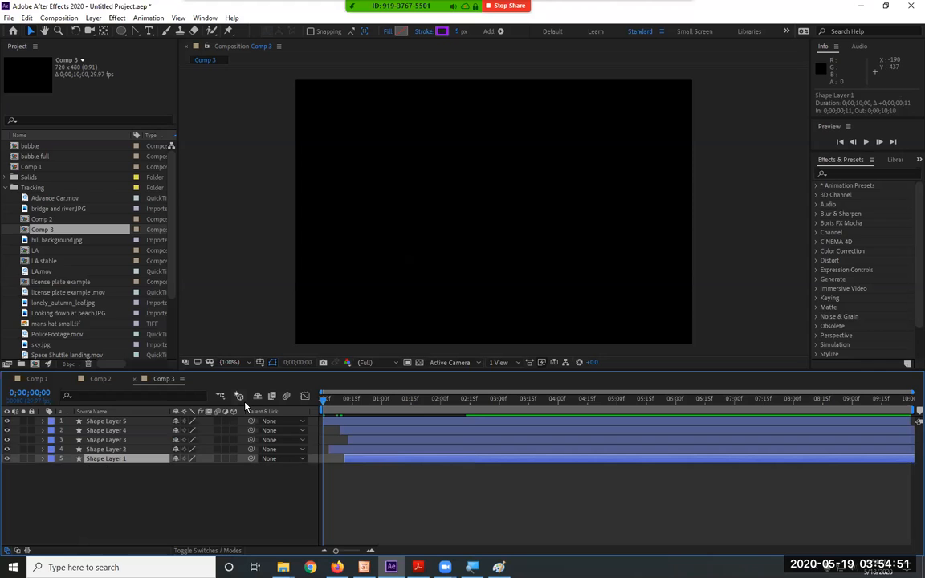
key("space")
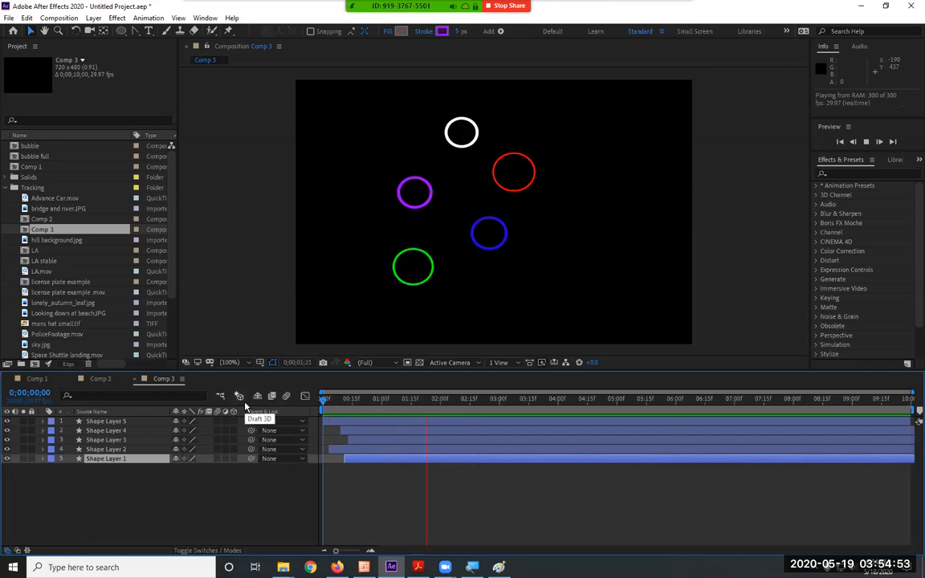
Pre-compose all five shape layers into a new composition named circle 1.
left_click_drag(143, 504, 76, 412)
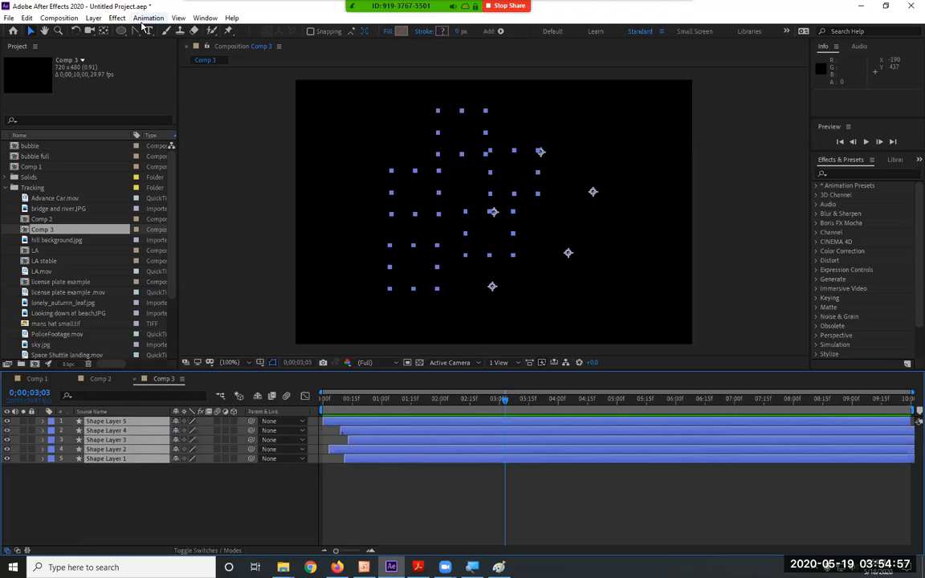
left_click(94, 18)
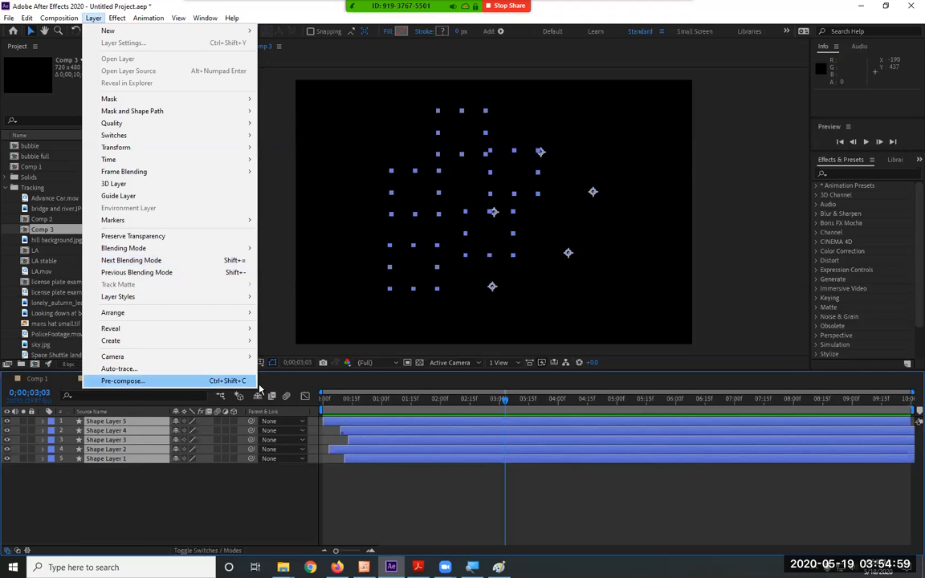
left_click(233, 381)
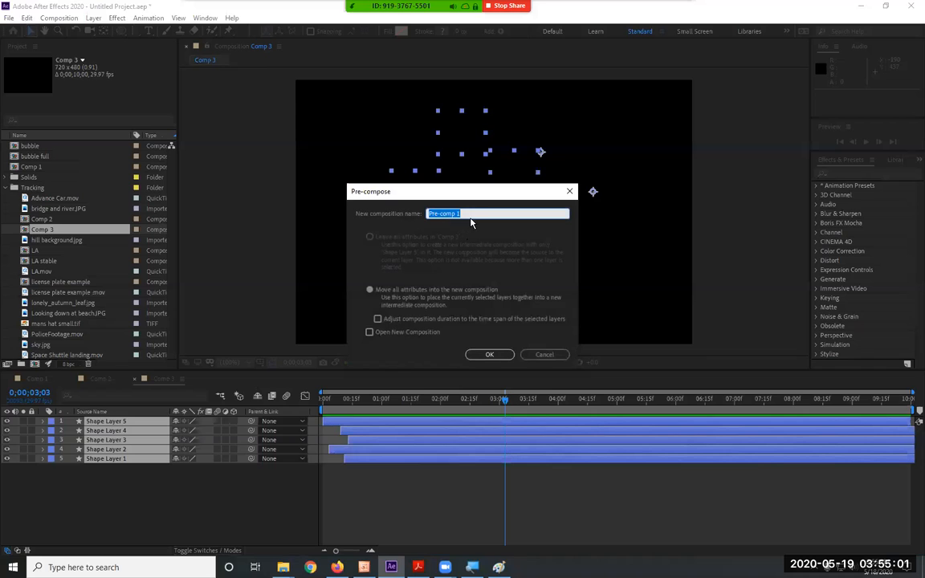
type("circle")
key("Return")
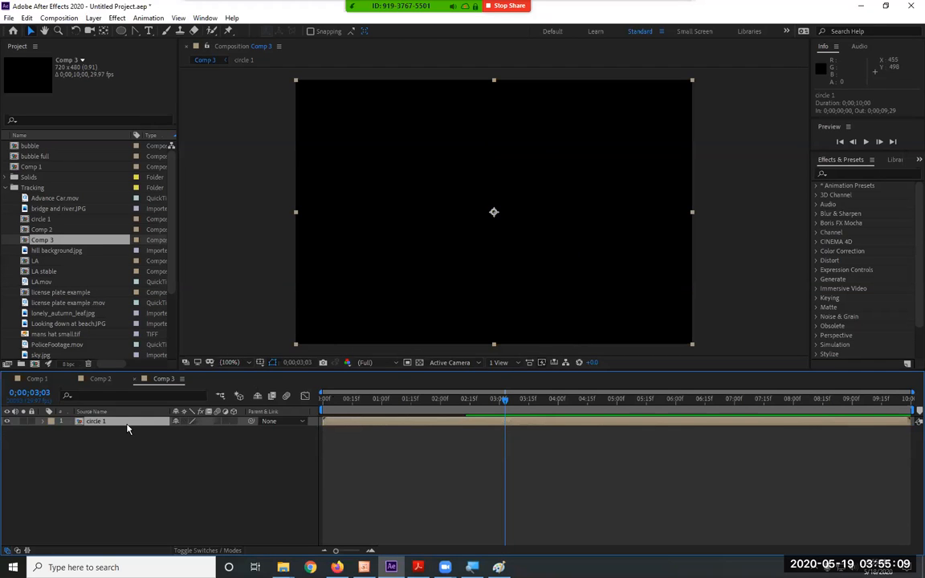
At 0;00;01;08, duplicate the circle 1 layer four times and move the top copy sideways to position 647, 246.
mouse_move(410, 400)
left_mouse_down()
mouse_move(382, 400)
mouse_move(397, 400)
left_mouse_up()
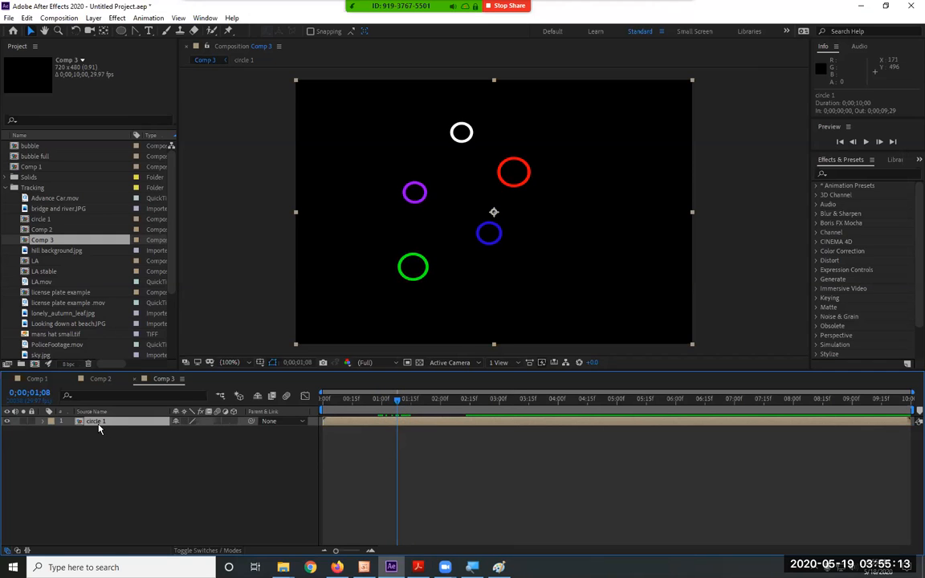
key("ctrl+d")
key("ctrl+d")
key("ctrl+d")
key("ctrl+d")
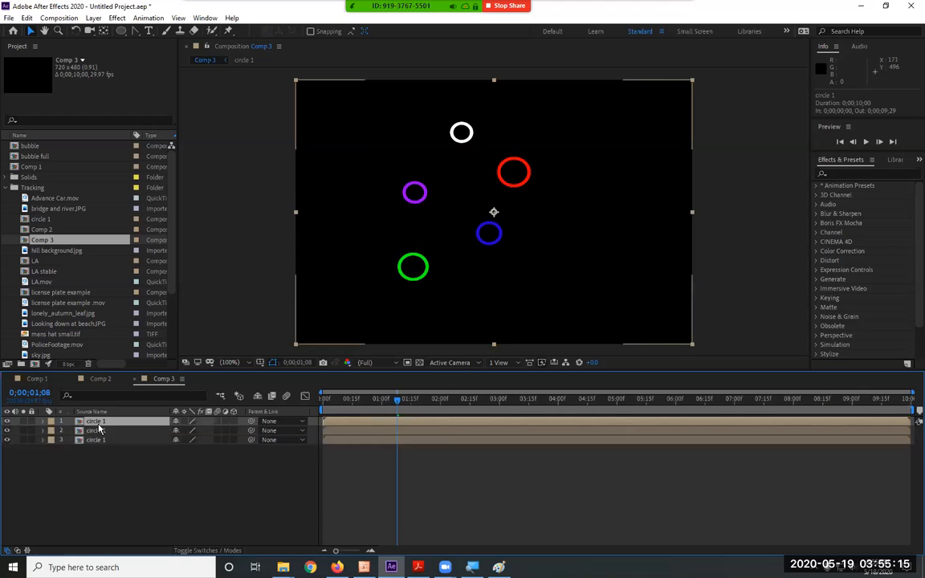
left_click_drag(425, 270, 583, 274)
Scale up the top circle 1 copy and rotate it to 34°.
left_click(42, 420)
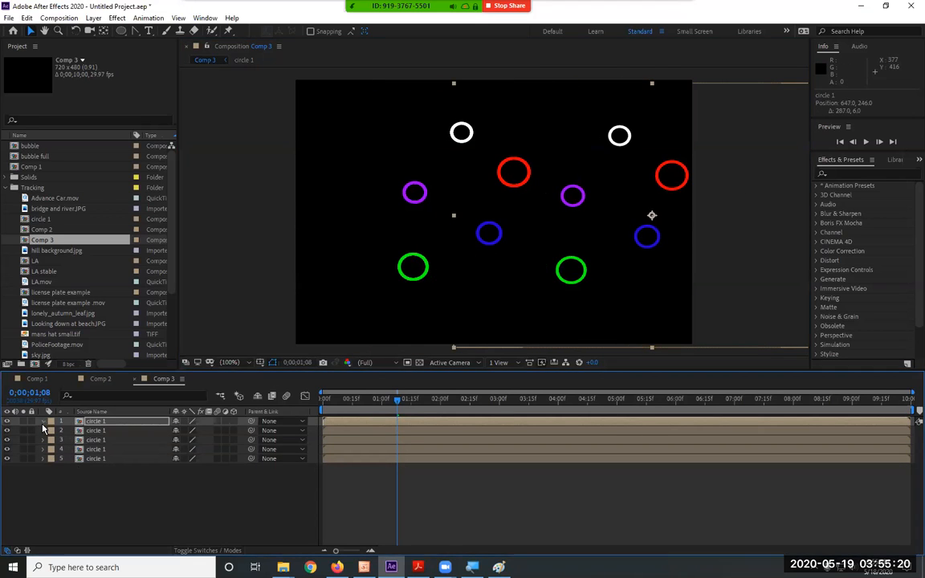
left_click(100, 426)
key("s")
mouse_move(208, 439)
left_mouse_down()
mouse_move(230, 438)
mouse_move(209, 431)
left_mouse_up()
key("r")
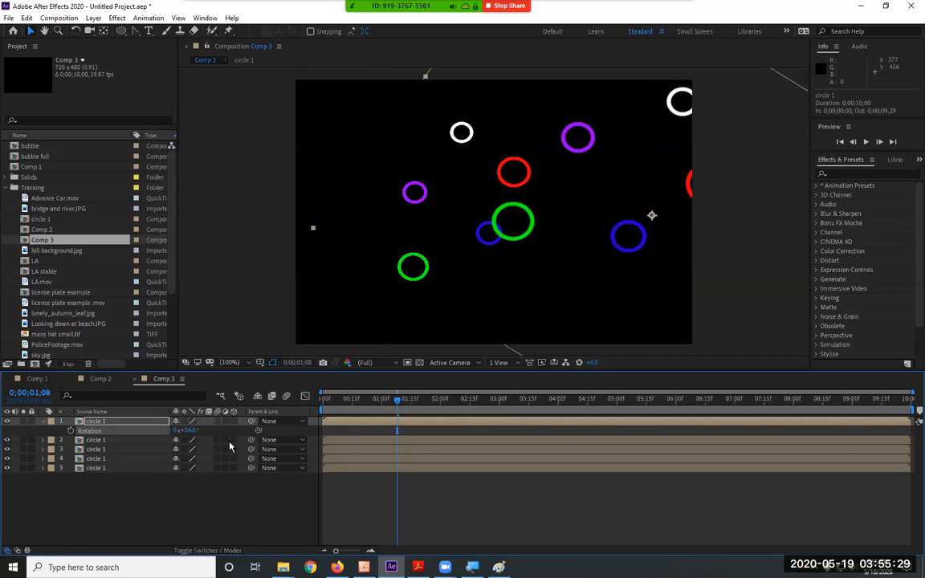
Move the second circle 1 copy to position 203, 195.
left_click(43, 423)
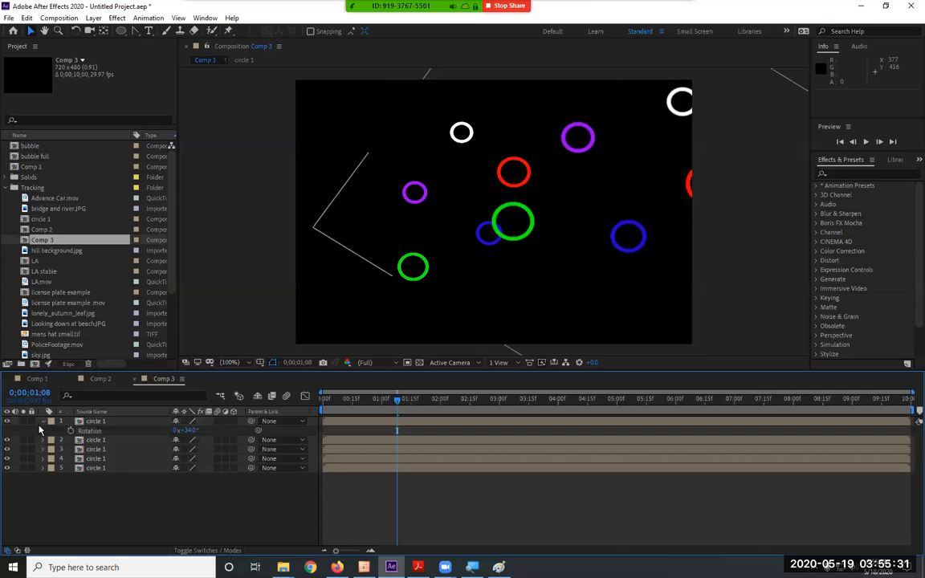
left_click(42, 422)
left_click(89, 431)
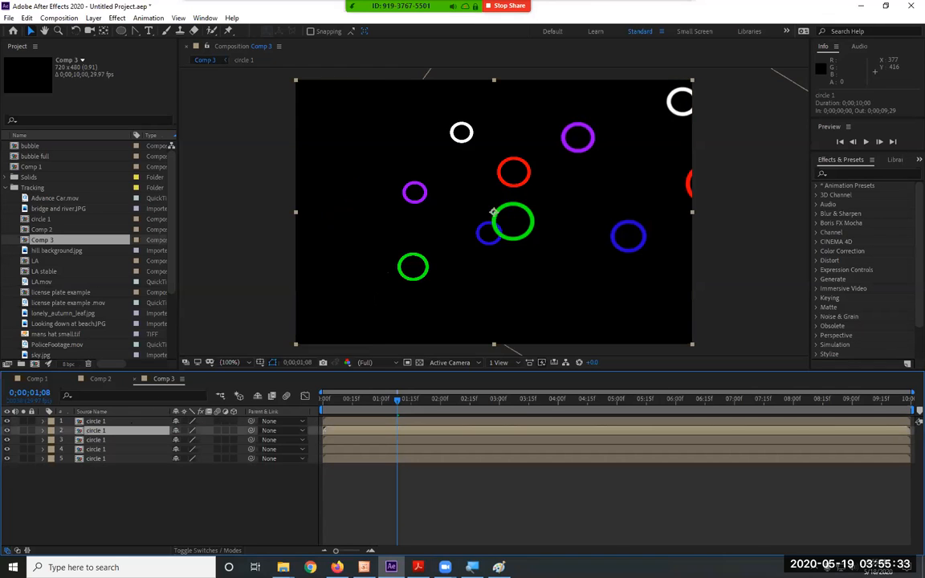
left_click_drag(439, 262, 353, 237)
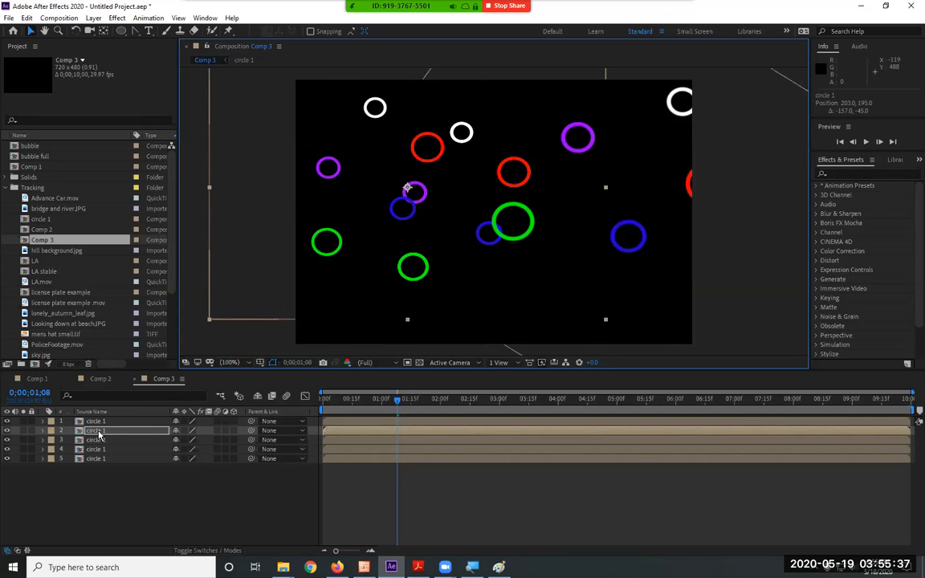
Scale the second circle 1 copy to 120% and rotate it to 180°.
key("s")
left_click_drag(208, 441, 224, 442)
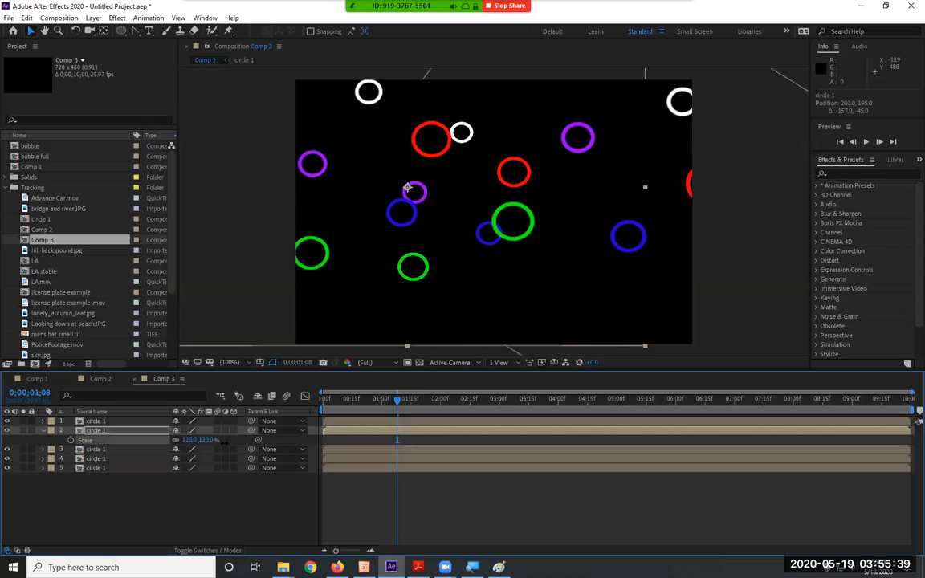
key("r")
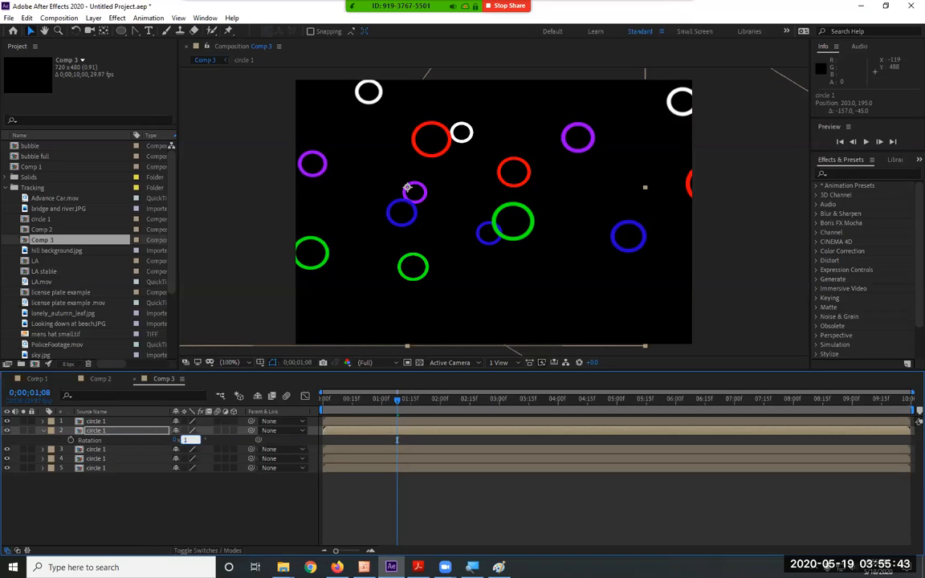
key("Return")
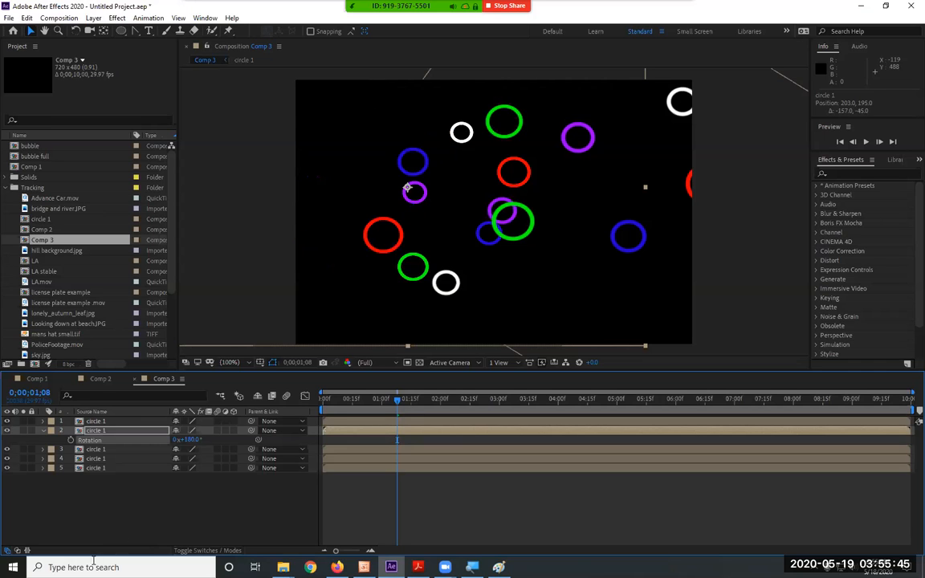
Shift the second circle 1 copy to a new spot with its start at 0;00;00;17, and enlarge it to 151%.
left_click_drag(385, 238, 335, 222)
left_click_drag(354, 431, 387, 436)
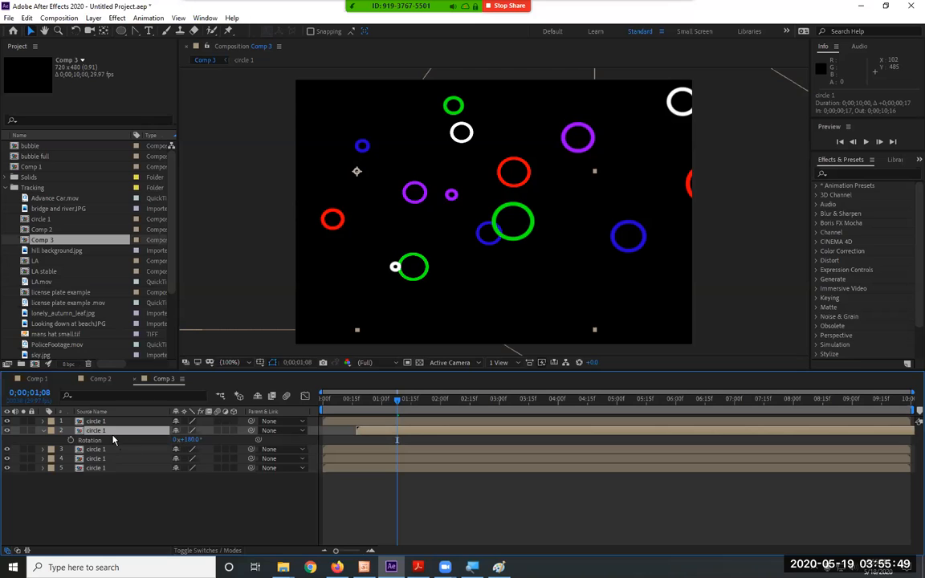
key("s")
left_click_drag(211, 440, 227, 442)
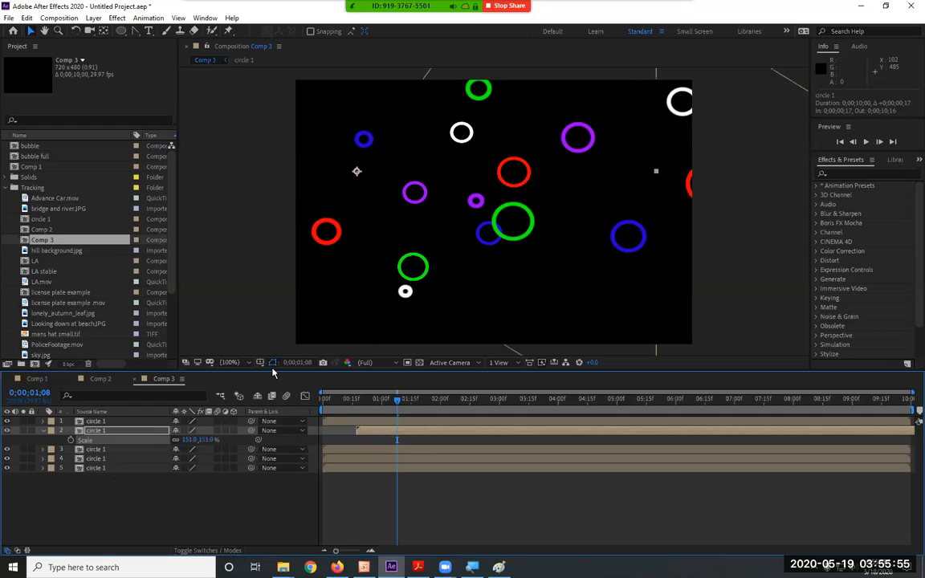
left_click(42, 431)
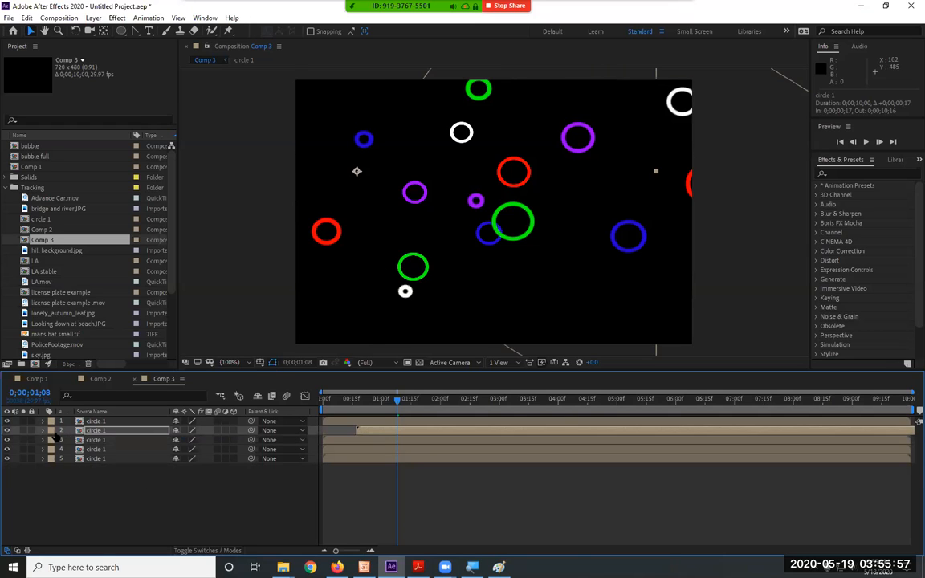
Move the third circle 1 copy to about position 600, 316 and rotate it to 90°.
left_click(106, 440)
left_click_drag(434, 265, 567, 300)
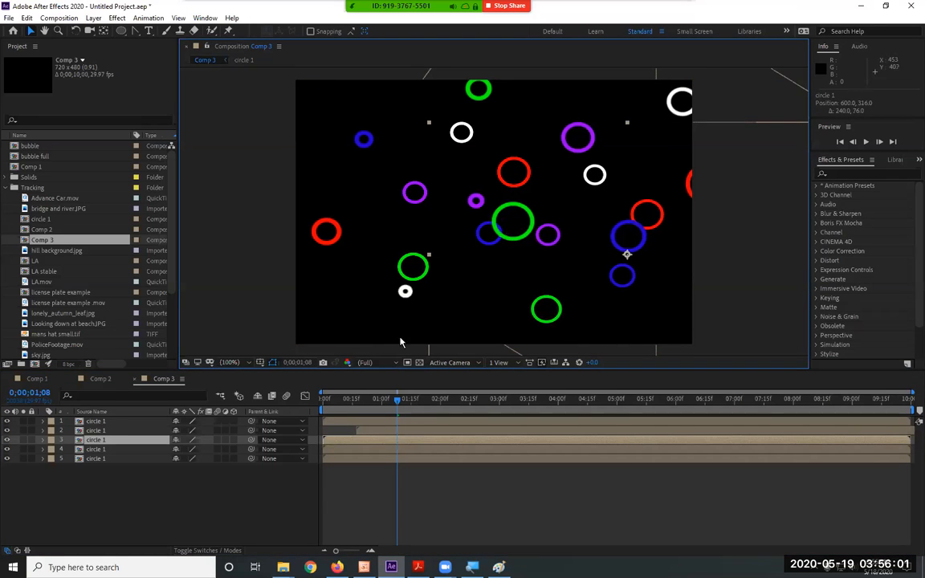
key("Return")
type("r")
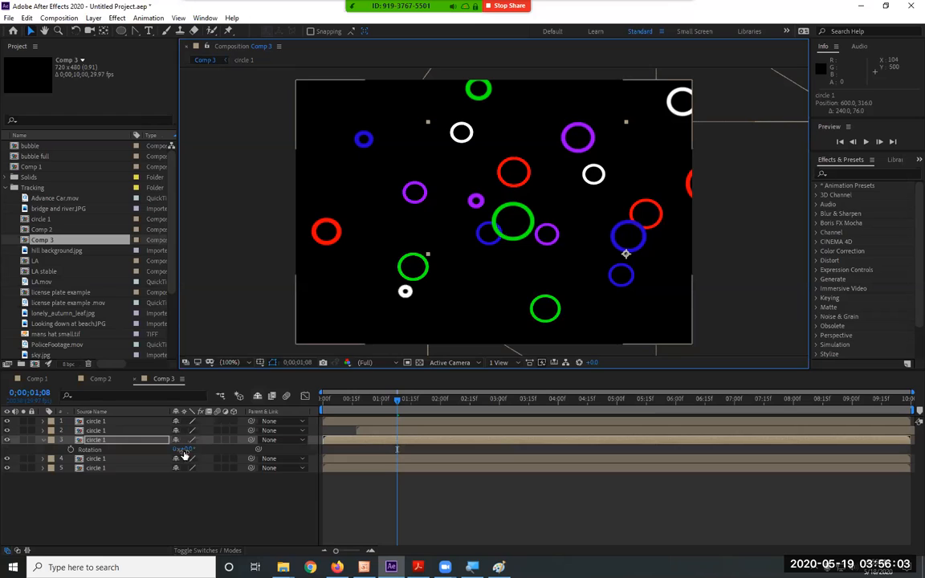
type("90")
key("Return")
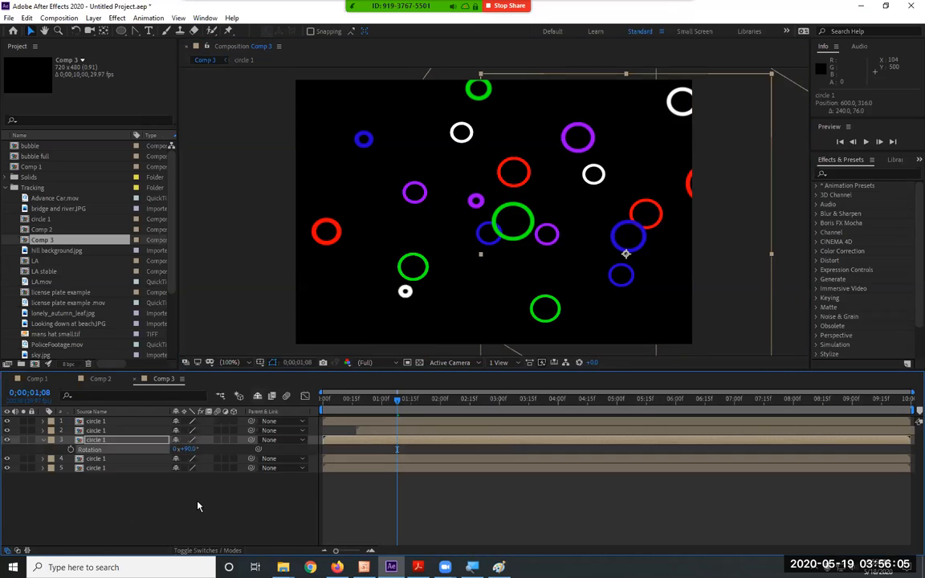
Scale the third circle 1 copy to 118%.
left_click(118, 440)
type("s")
type("118")
key("Return")
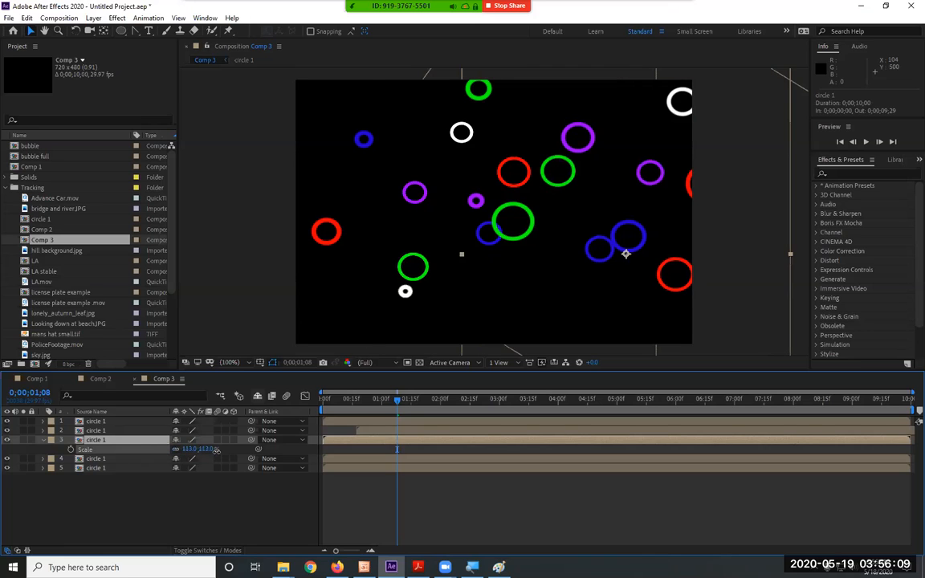
left_click(43, 440)
Move the fourth circle 1 copy away from the original and rotate it.
left_click(92, 448)
left_click_drag(450, 261, 386, 212)
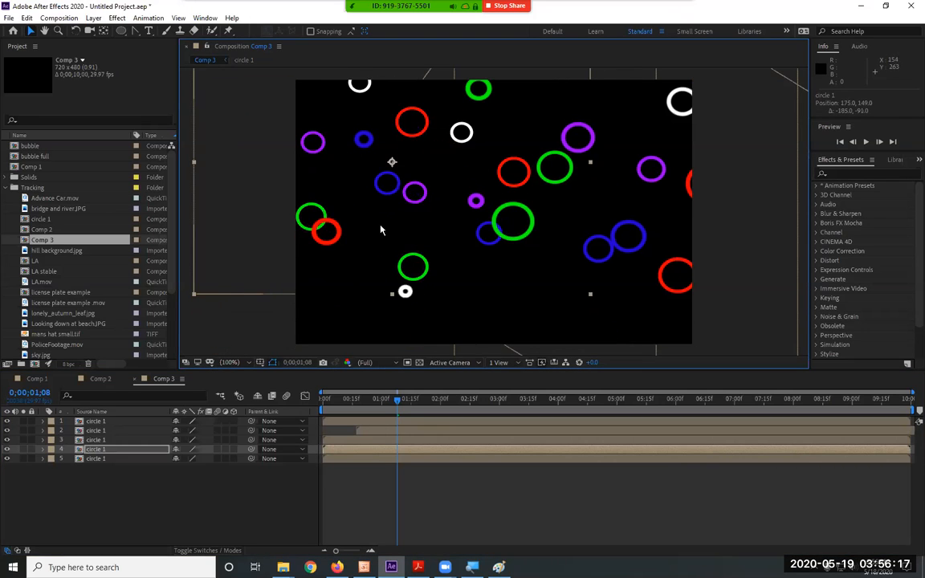
key("r")
left_click_drag(187, 461, 213, 459)
left_click_drag(406, 235, 434, 246)
Scale the fourth circle 1 copy to 172% and move it to position 402, 318.
key("s")
left_click_drag(190, 458, 272, 466)
left_click_drag(520, 278, 616, 355)
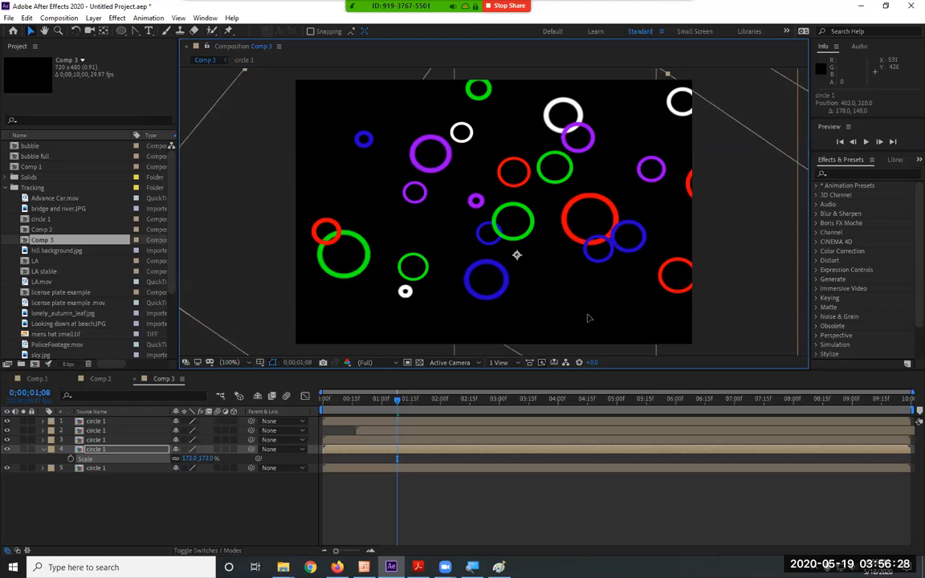
left_click(44, 448)
Reposition the bottom circle 1 layer, delay layers 3 to 5 with layer 3 at 0;00;00;07 and layer 5 at 0;00;00;06, and preview.
left_click(88, 459)
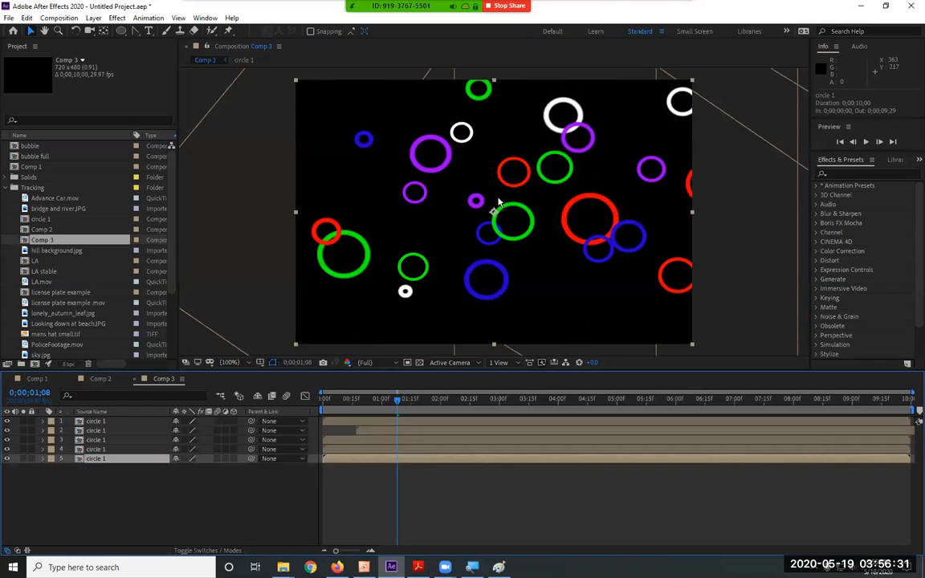
left_click_drag(502, 160, 463, 226)
left_click_drag(369, 449, 420, 441)
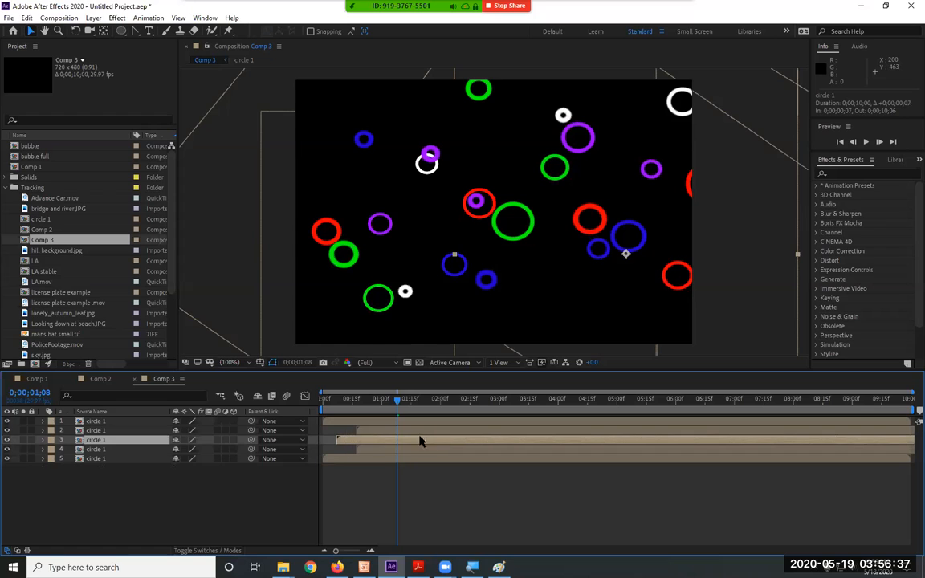
left_click_drag(361, 458, 373, 459)
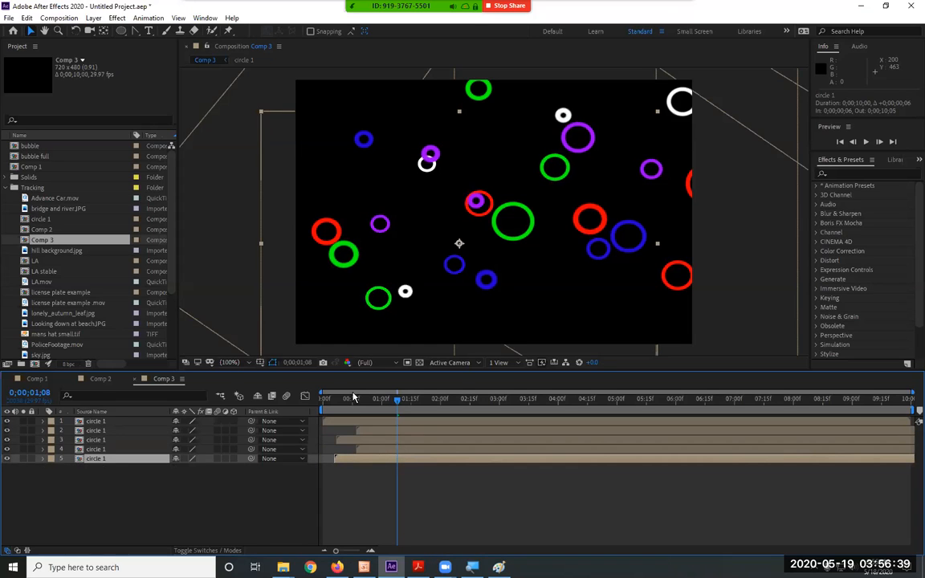
key("space")
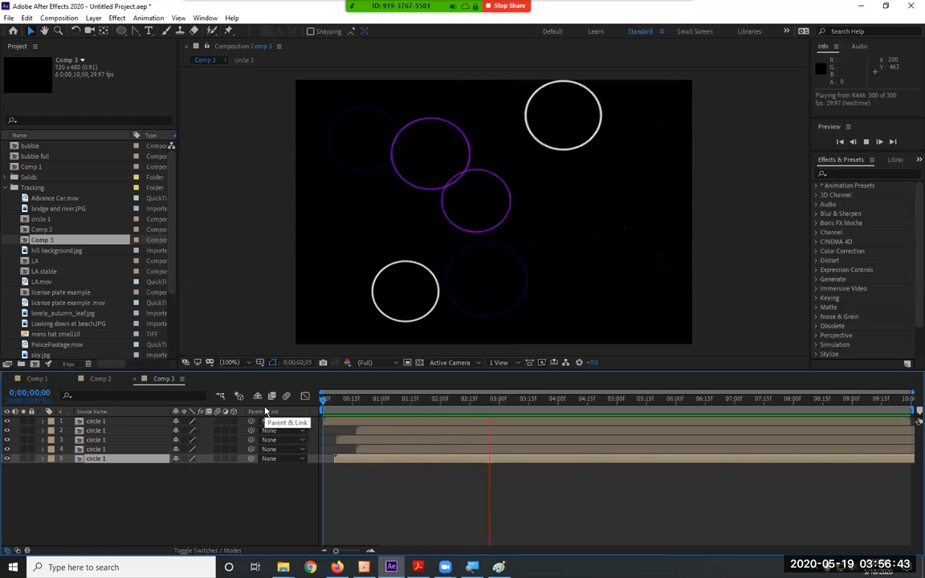
key("space")
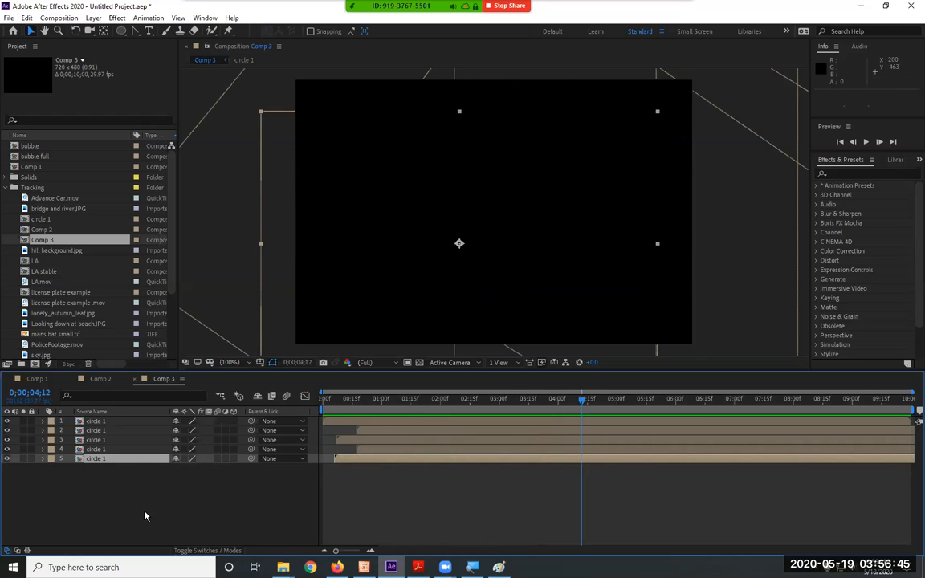
Pre-compose all five circle 1 layers into a new composition named cricle 2.
key("ctrl+a")
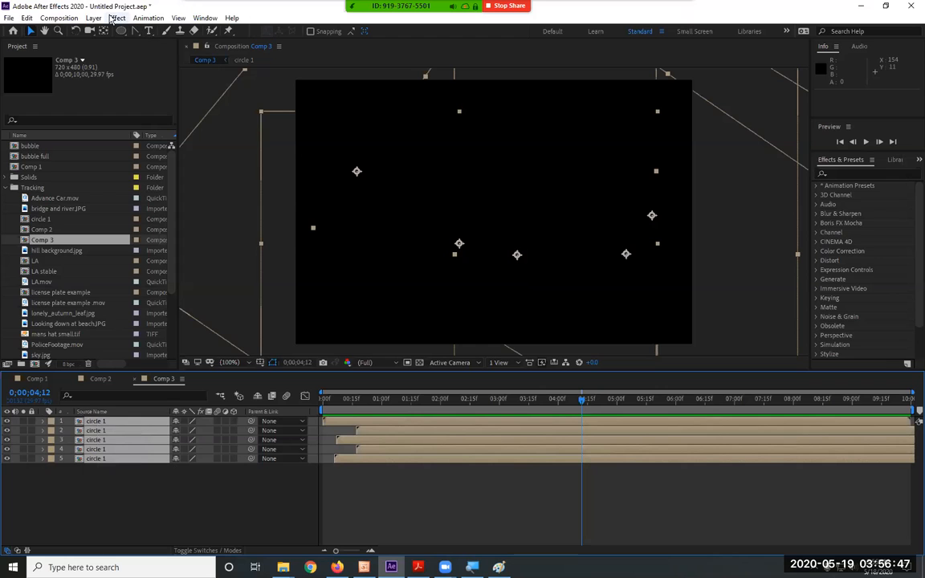
left_click(115, 18)
mouse_move(93, 17)
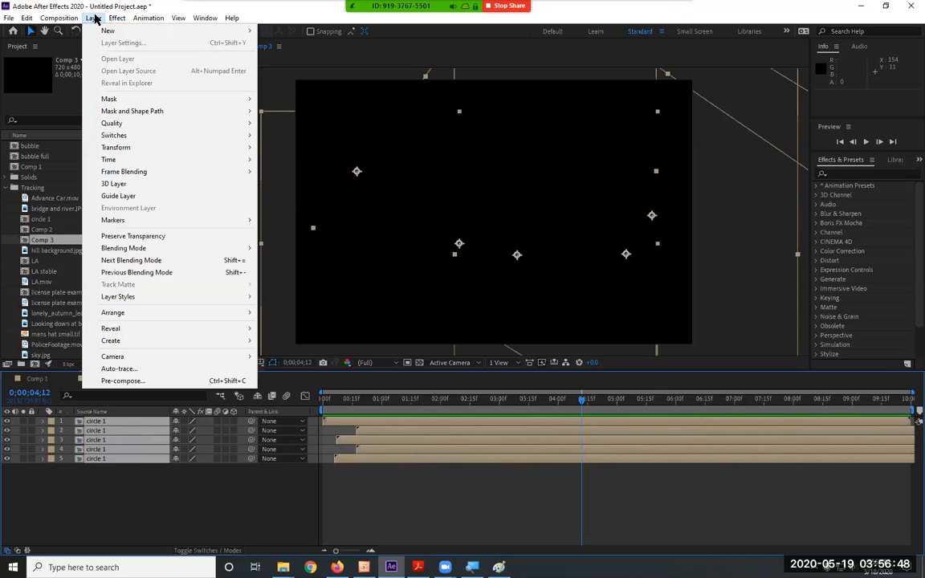
left_click(141, 382)
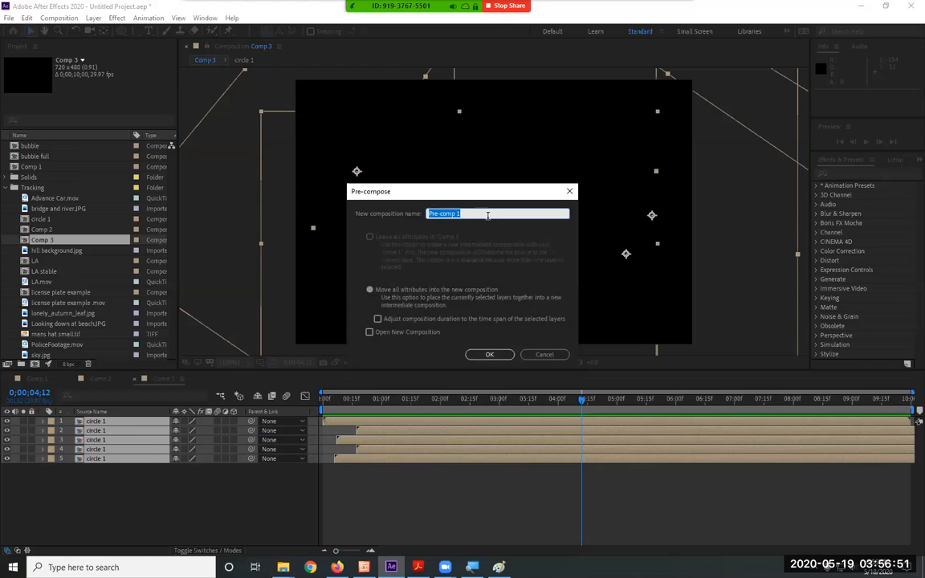
type("c")
type("ricle 2")
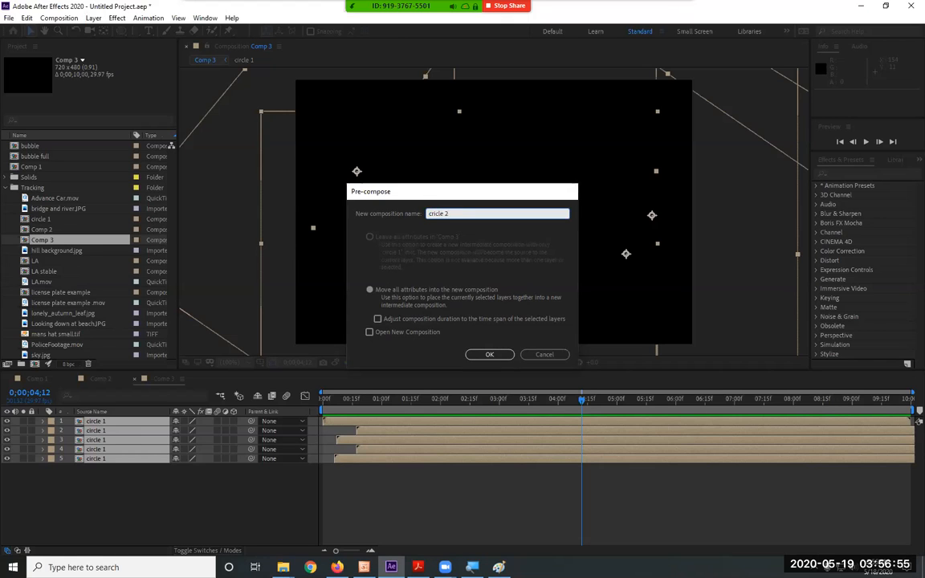
key("Return")
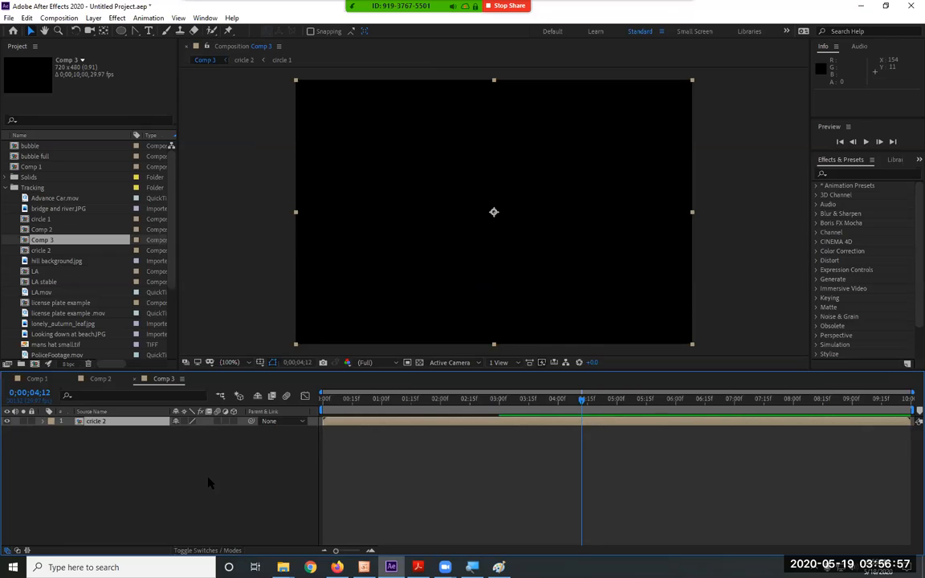
Duplicate the cricle 2 layer twice and stagger the lower two layers to start at 0;00;00;25 and 0;00;01;13.
key("ctrl+d")
key("ctrl+d")
left_click(391, 436)
left_click_drag(391, 436, 493, 442)
At 0;00;01;17, rotate the bottom cricle 2 layer to 90° and move it to position 319, 166.
left_click_drag(381, 411, 414, 411)
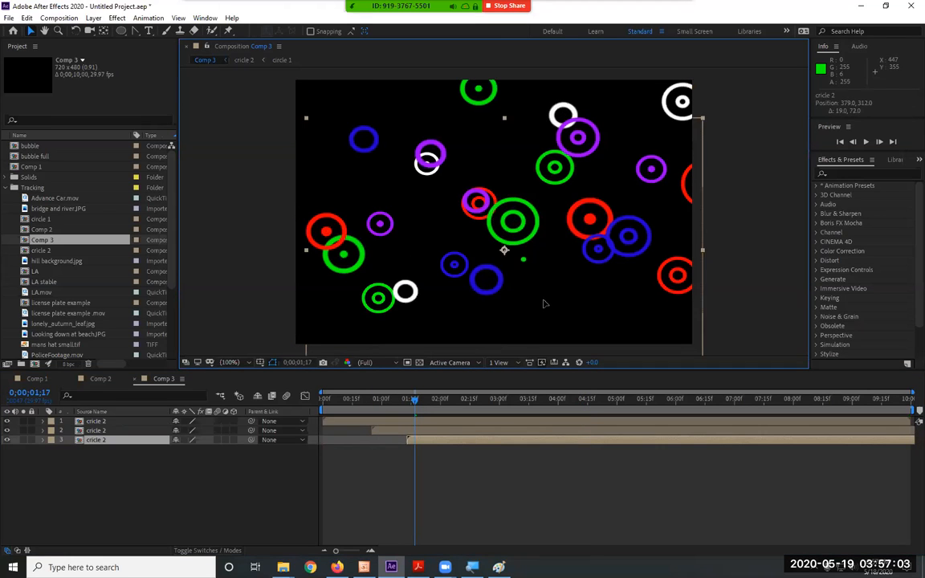
left_click_drag(544, 277, 504, 236)
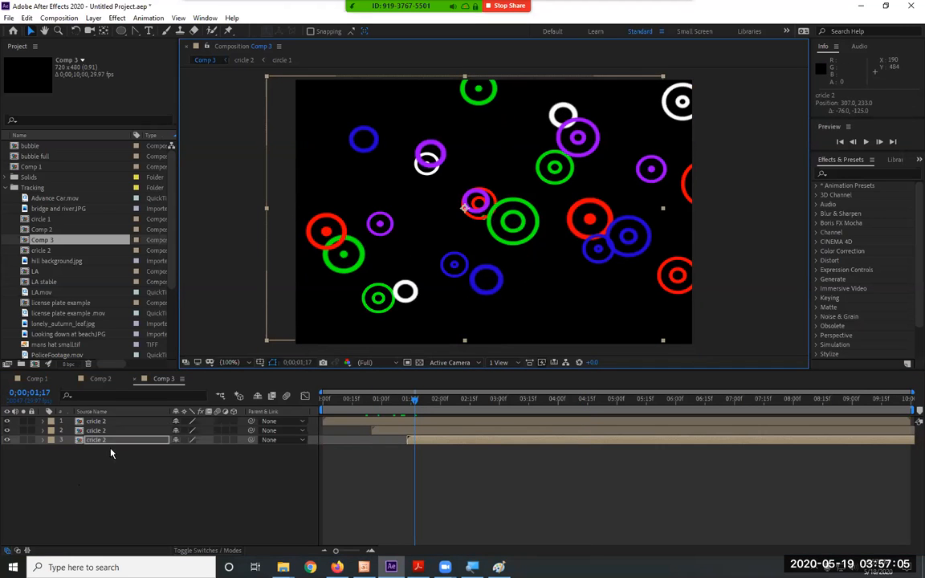
key("r")
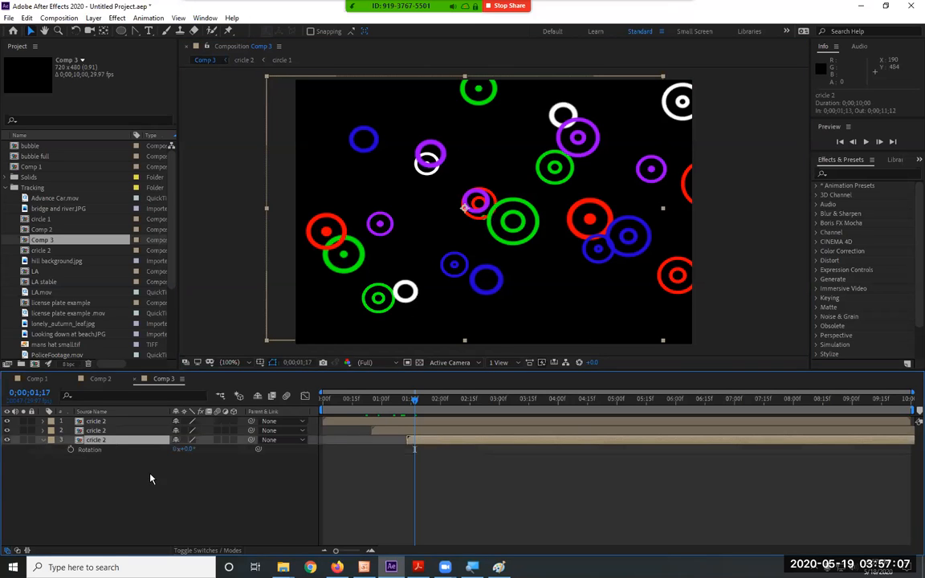
left_click(187, 450)
type("90")
key("Return")
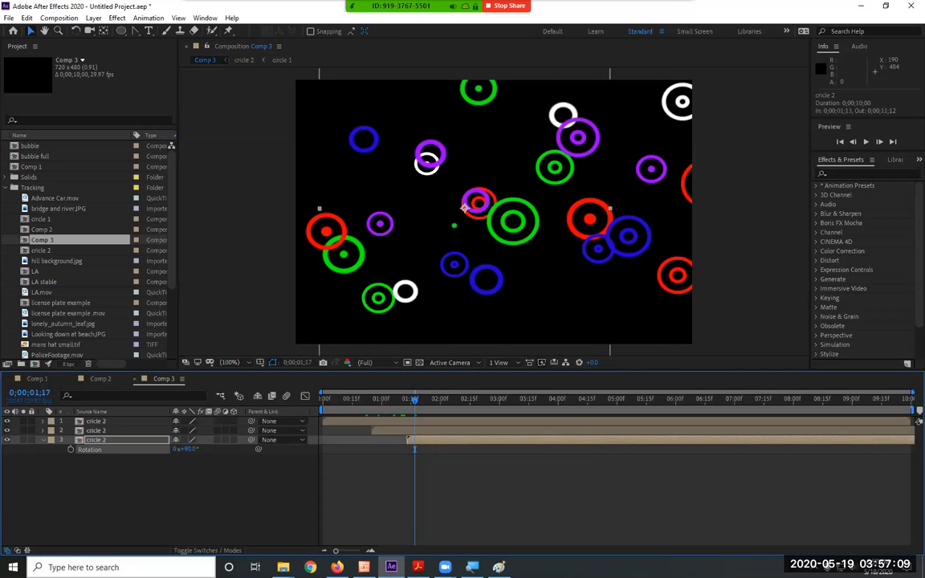
left_click_drag(530, 304, 535, 257)
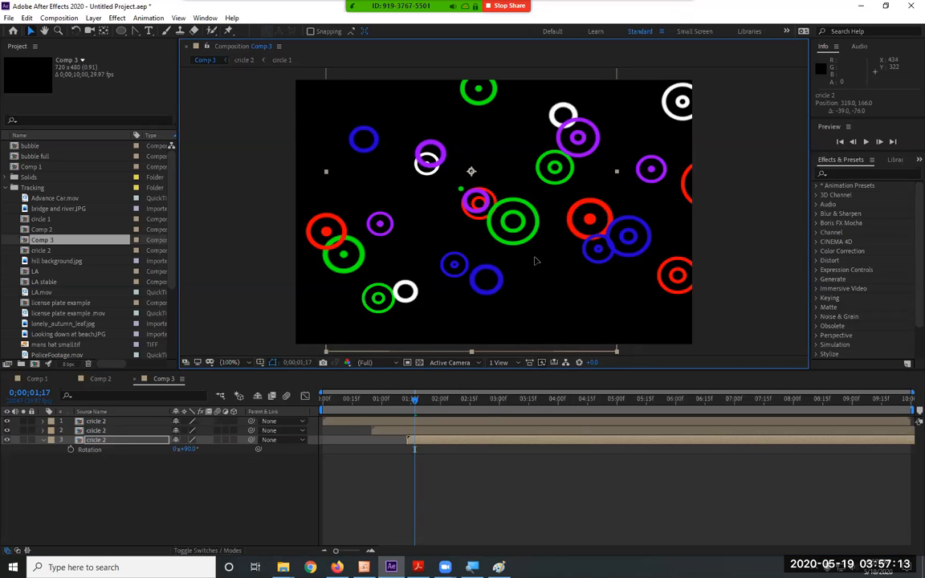
At 0;00;02;17, move the second cricle 2 layer to position 304, 185.
left_click_drag(454, 411, 473, 410)
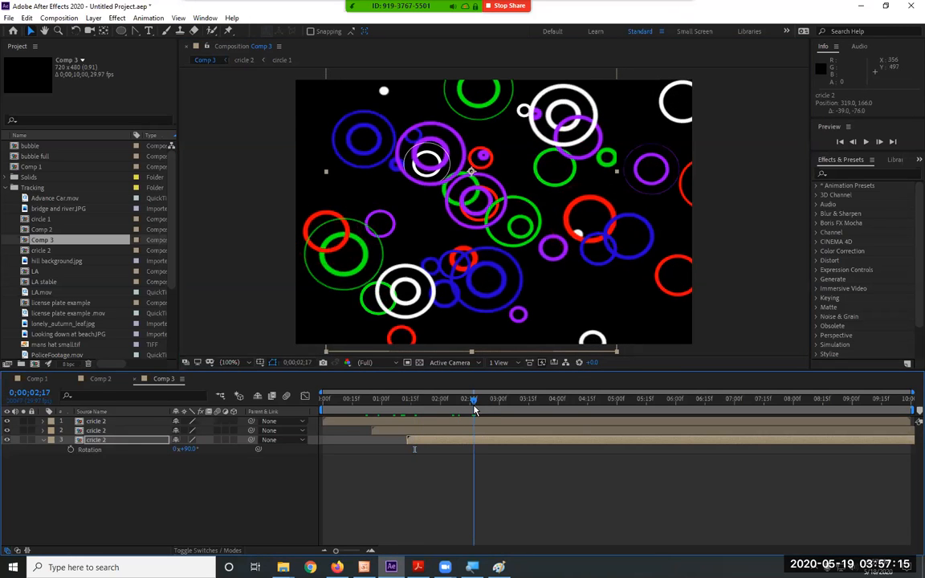
left_click(103, 434)
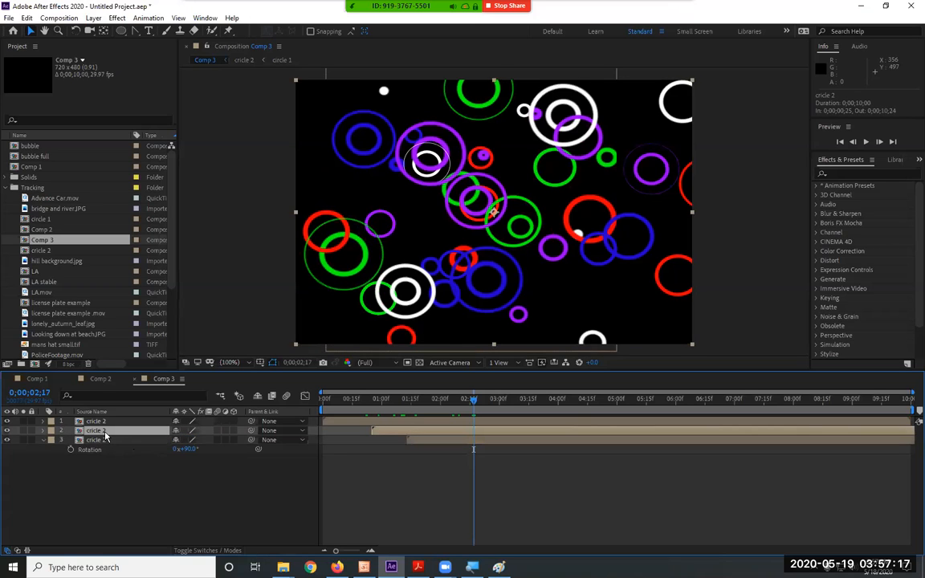
key("p")
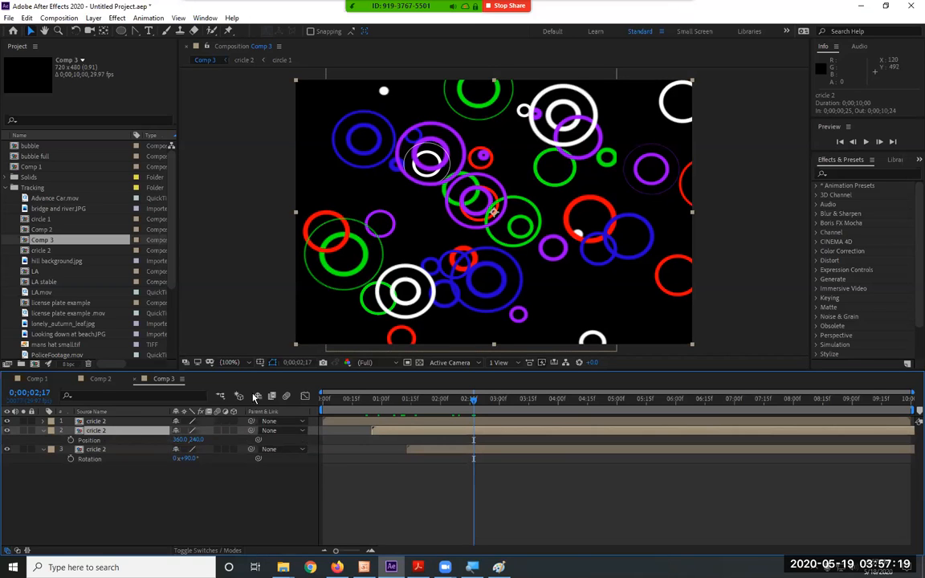
left_click_drag(515, 204, 484, 174)
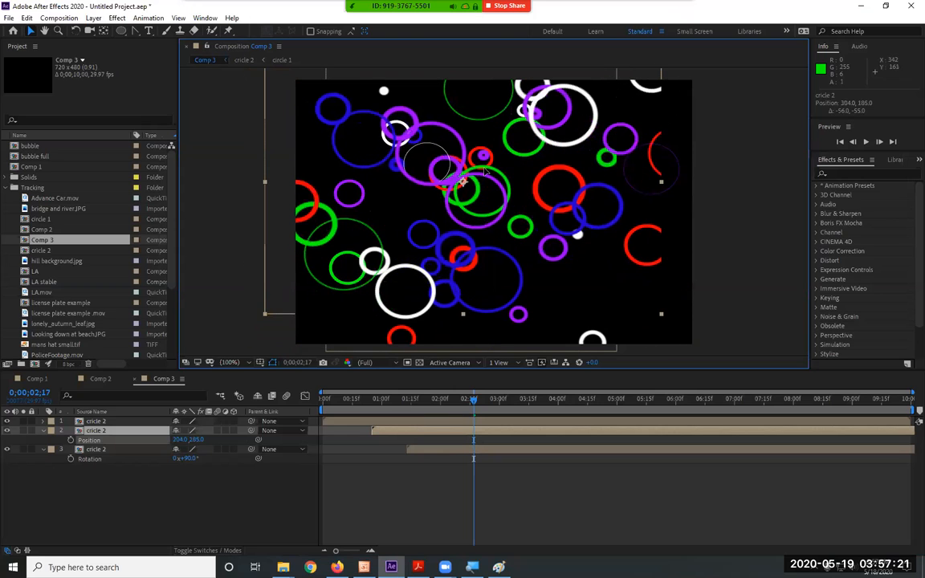
Set the rotation of the second cricle 2 layer to -90°.
left_click(118, 413)
left_click(113, 432)
key("r")
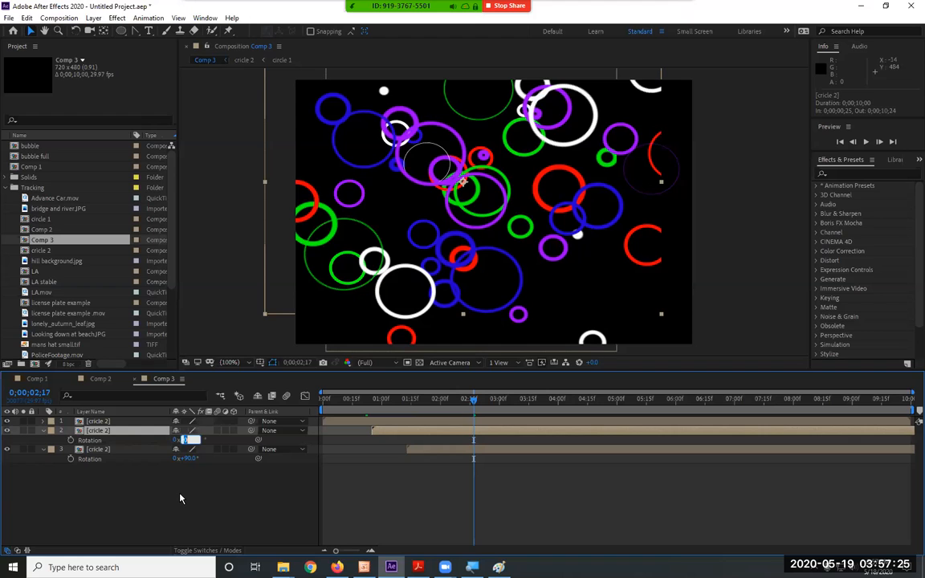
type("-90")
key("Return")
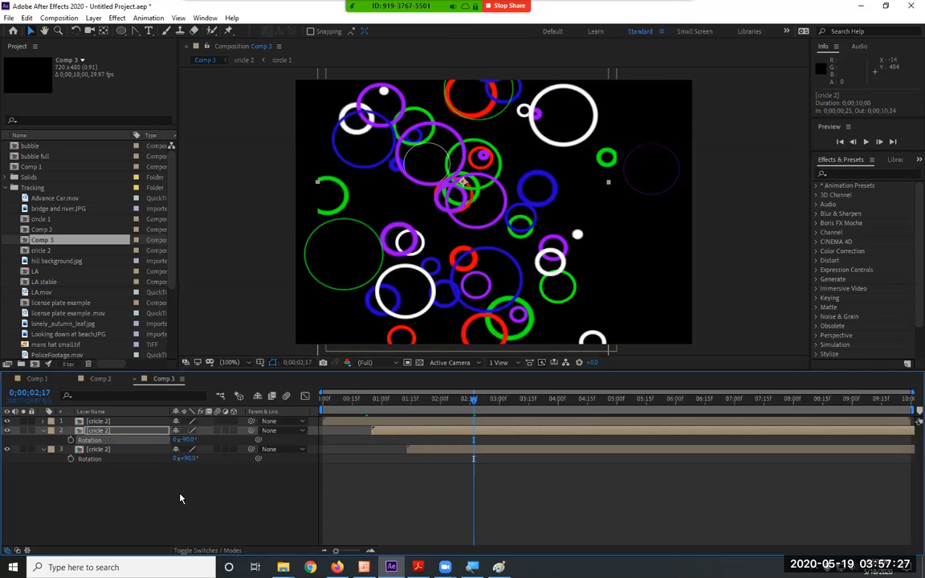
Scale the second cricle 2 layer to 167% and move it to position 389, 110.
left_click_drag(528, 262, 465, 257)
key("s")
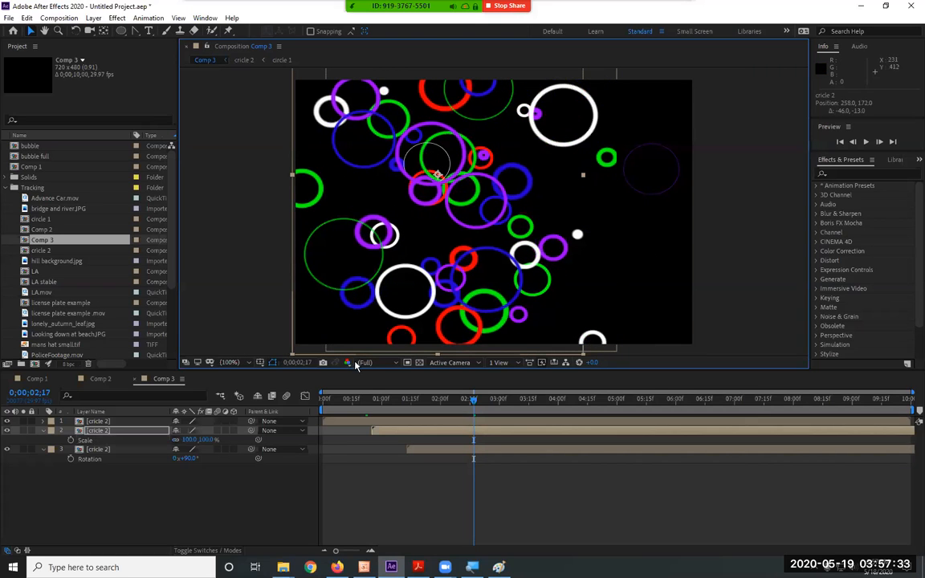
left_click_drag(207, 440, 546, 218)
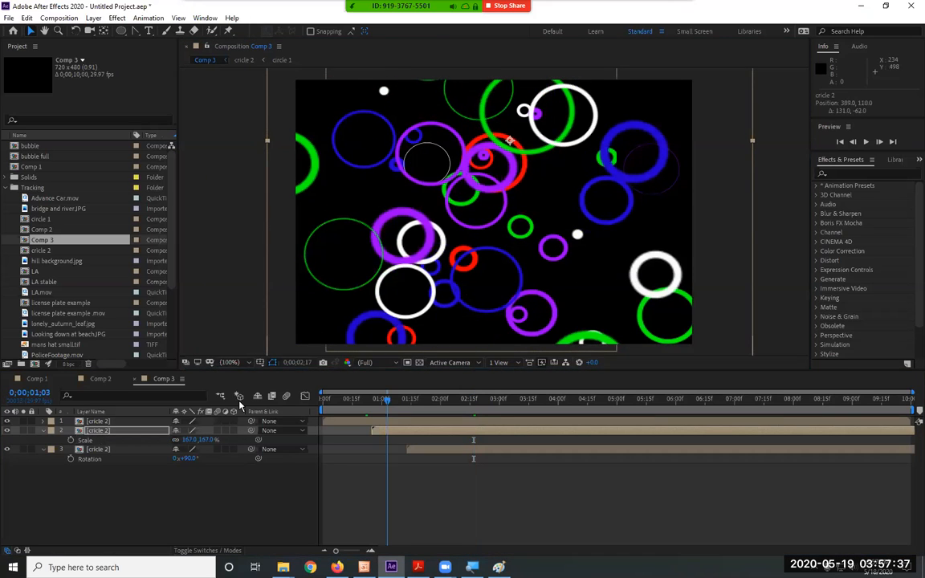
Play back the Comp 3 animation and scrub through its timeline to check when the circles disappear.
key("space")
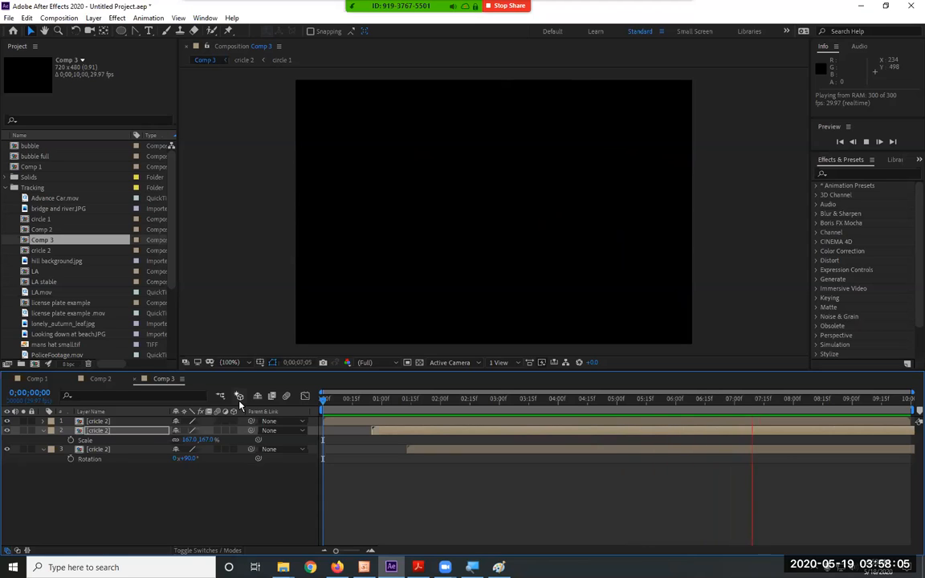
key("space")
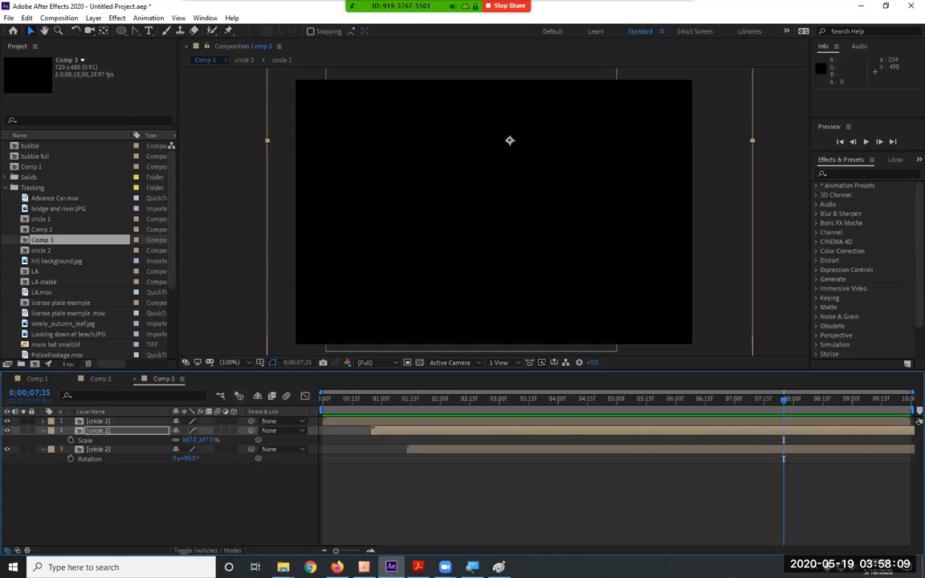
left_click(417, 567)
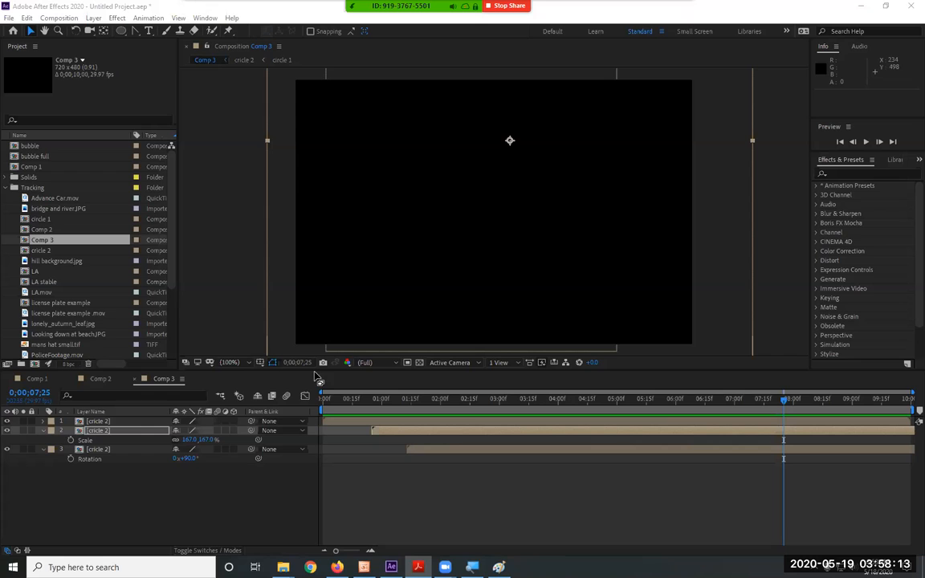
left_click_drag(330, 401, 773, 413)
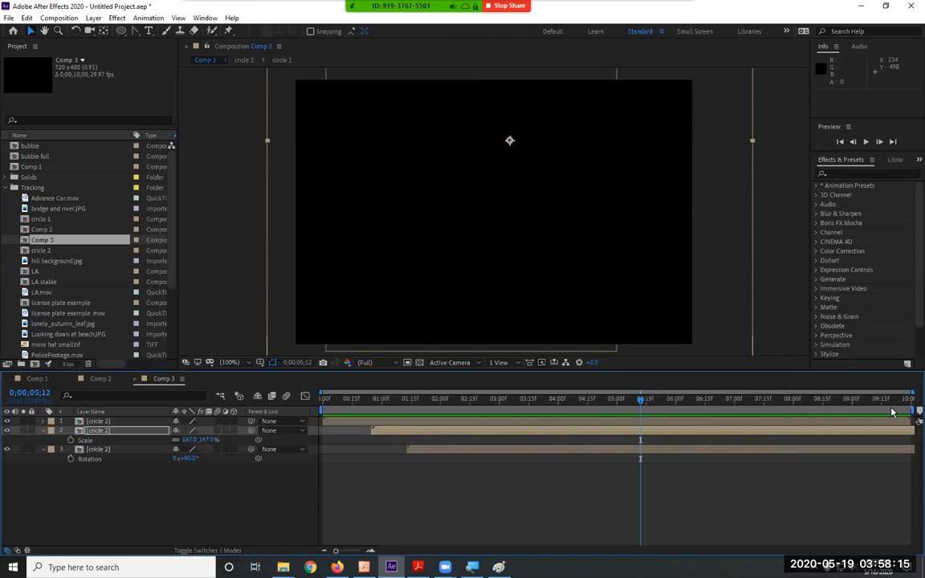
Delay the lower two cricle 2 layers to about 0;00;01;27 and 0;00;03;23, and preview with the work area ending at 0;00;05;28.
left_click_drag(913, 411, 578, 418)
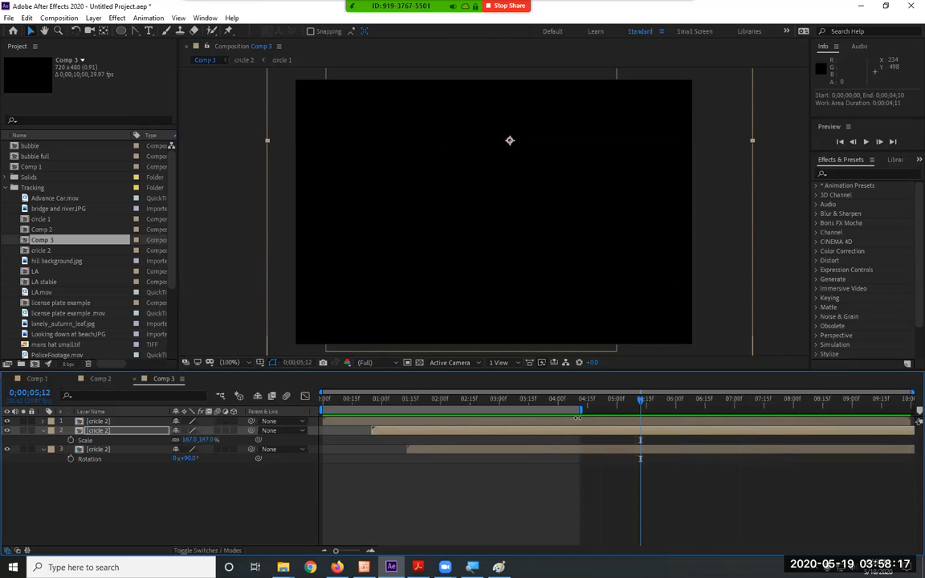
key("space")
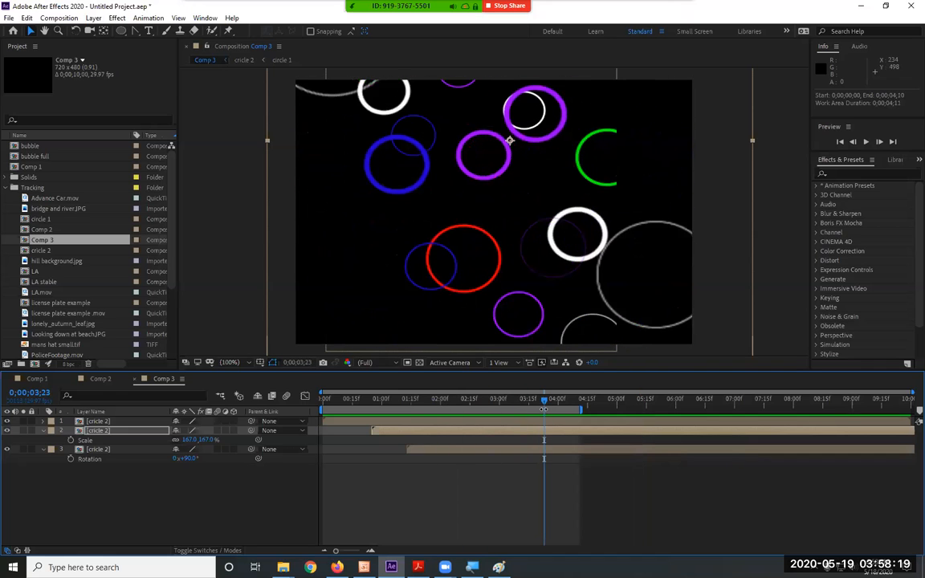
left_click_drag(402, 435, 624, 450)
left_click(516, 432)
left_click_drag(516, 432, 493, 432)
left_click_drag(582, 410, 675, 410)
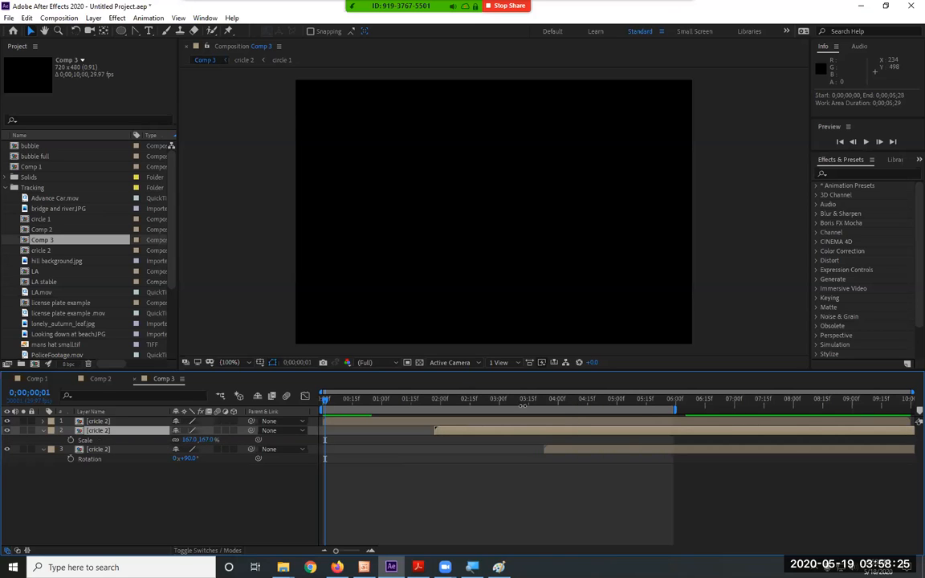
key("space")
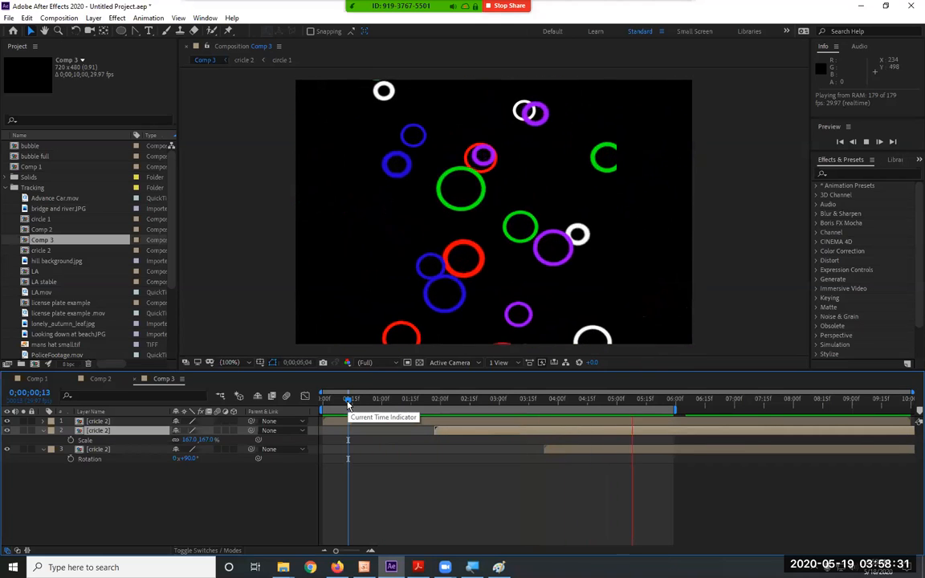
key("space")
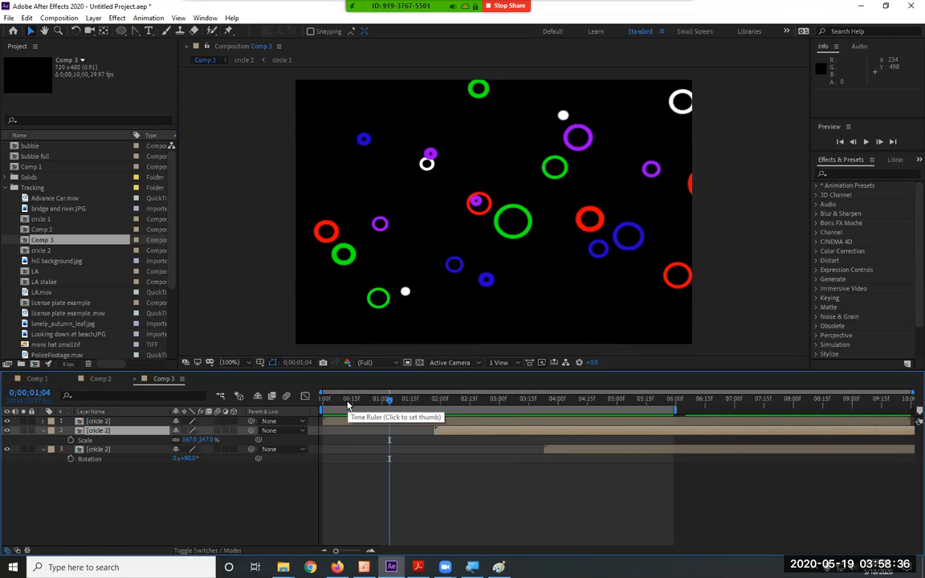
Create a new composition, accepting the offered settings.
left_click(58, 19)
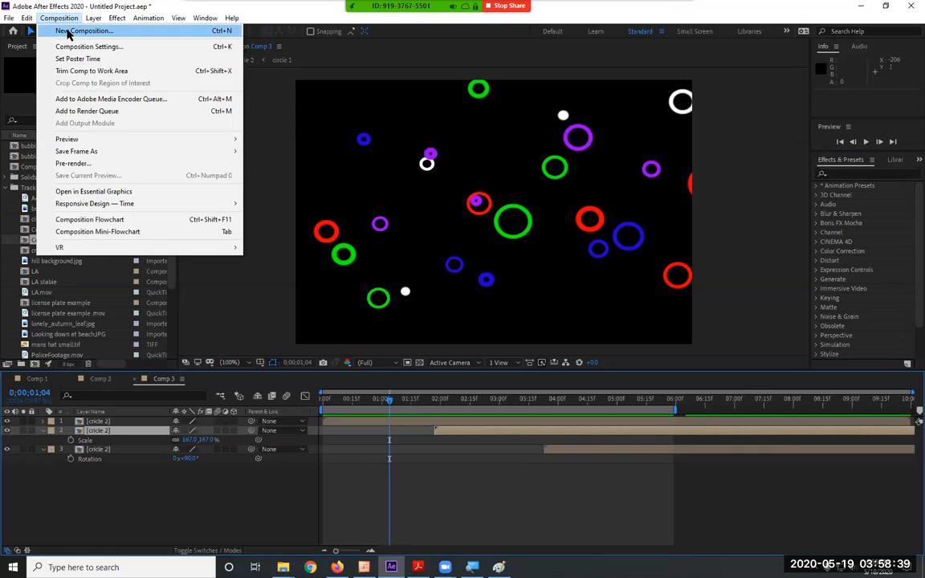
left_click(69, 31)
left_click(523, 423)
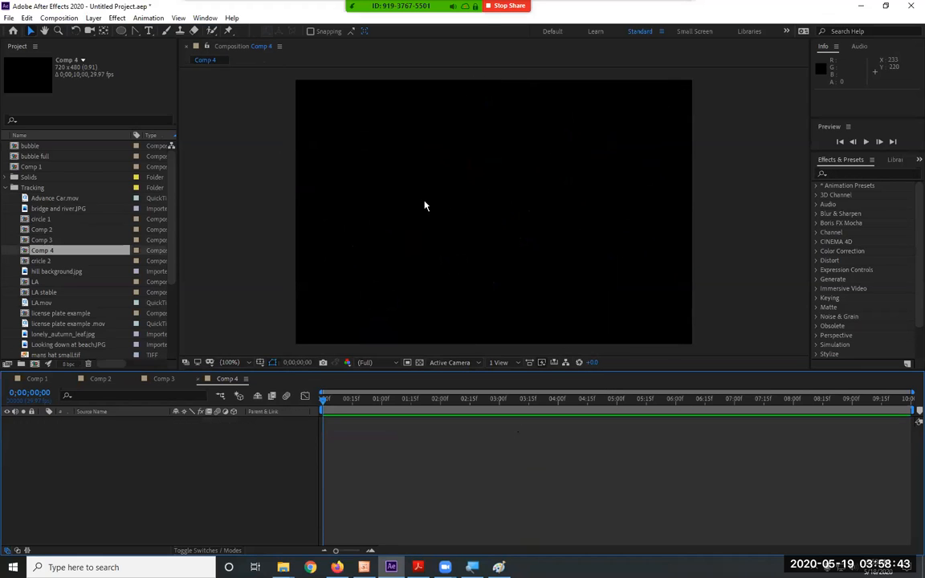
Activate the Pen tool with a 3 px stroke width and display the title/action safe guides in the composition view.
left_click_drag(135, 31, 183, 42)
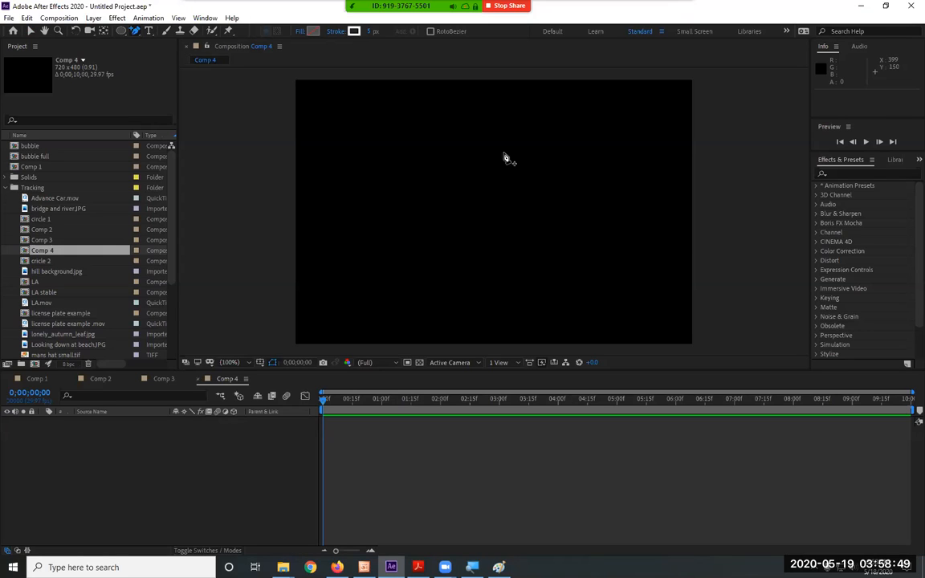
left_click(372, 31)
type("3")
key("Return")
left_click(272, 362)
left_click(279, 376)
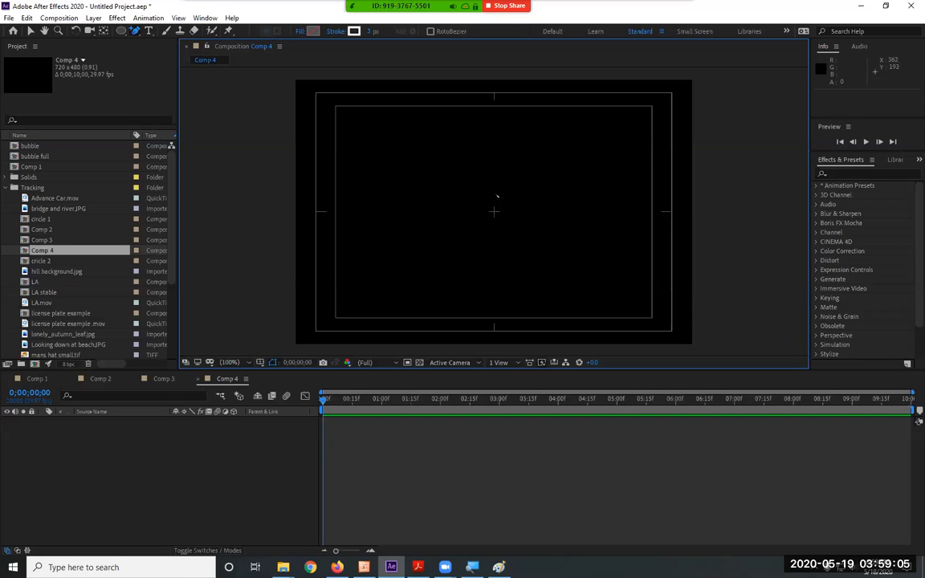
Draw a short vertical line straight up from the frame's centre with the Pen tool, about 50 px long, and deselect it.
left_click_drag(495, 211, 495, 179)
left_click(134, 32)
left_click_drag(135, 32, 186, 31)
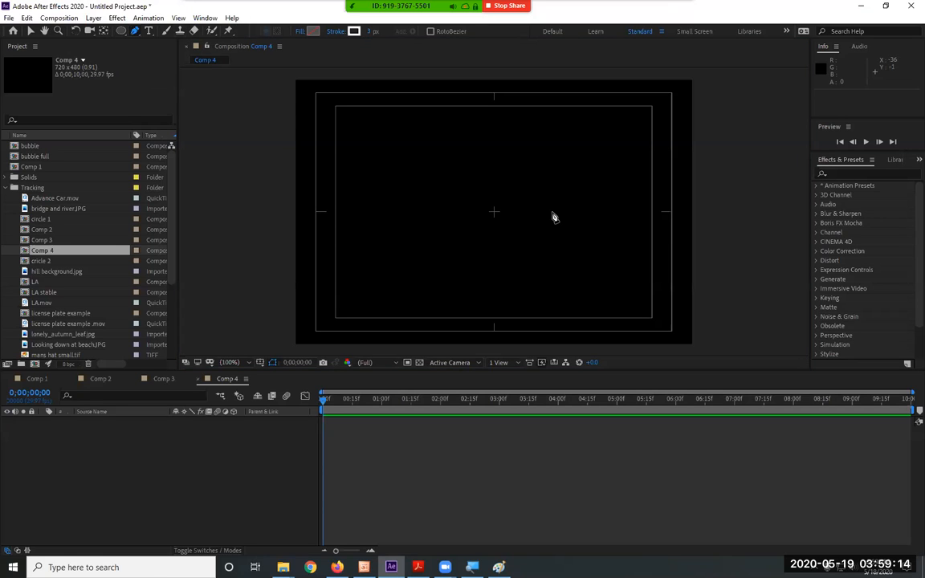
left_click(494, 212)
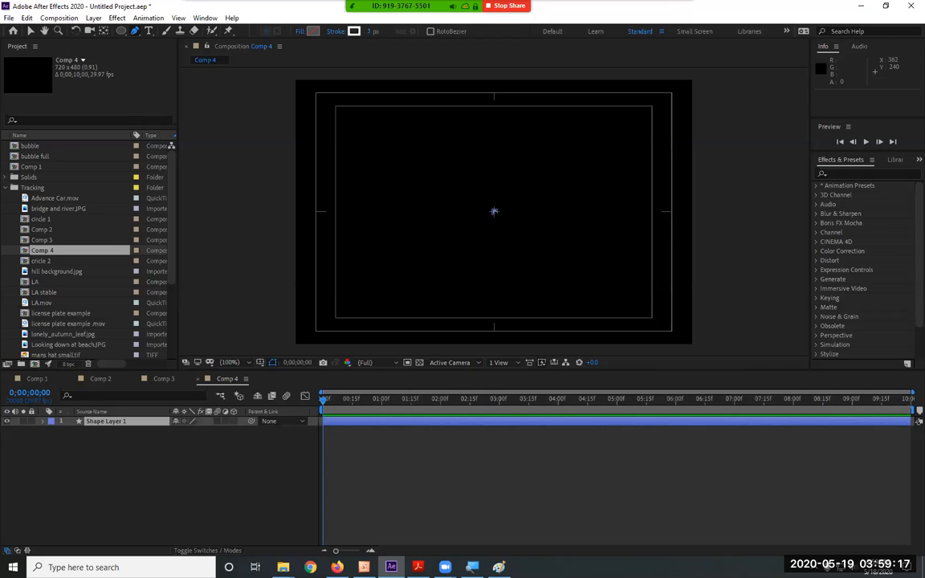
left_click(494, 184)
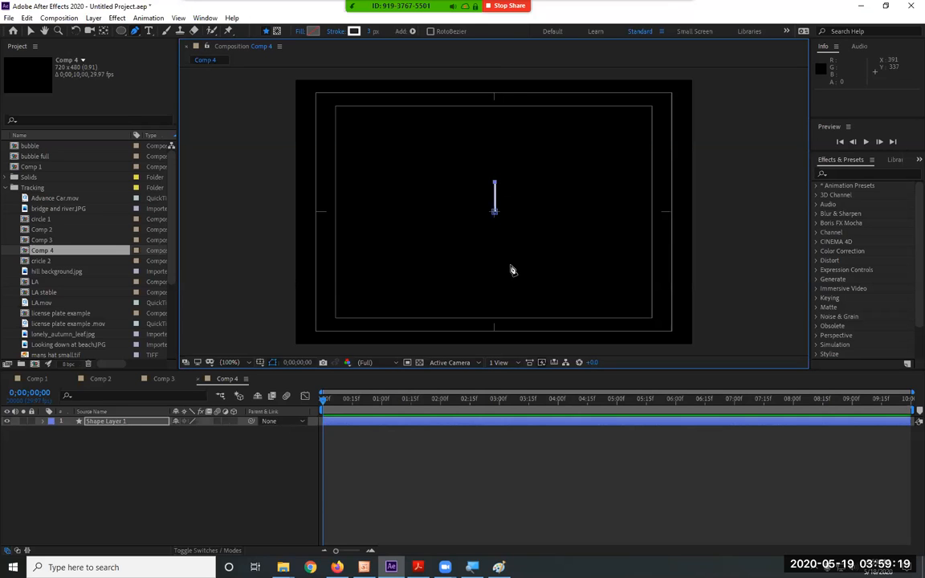
left_click(30, 30)
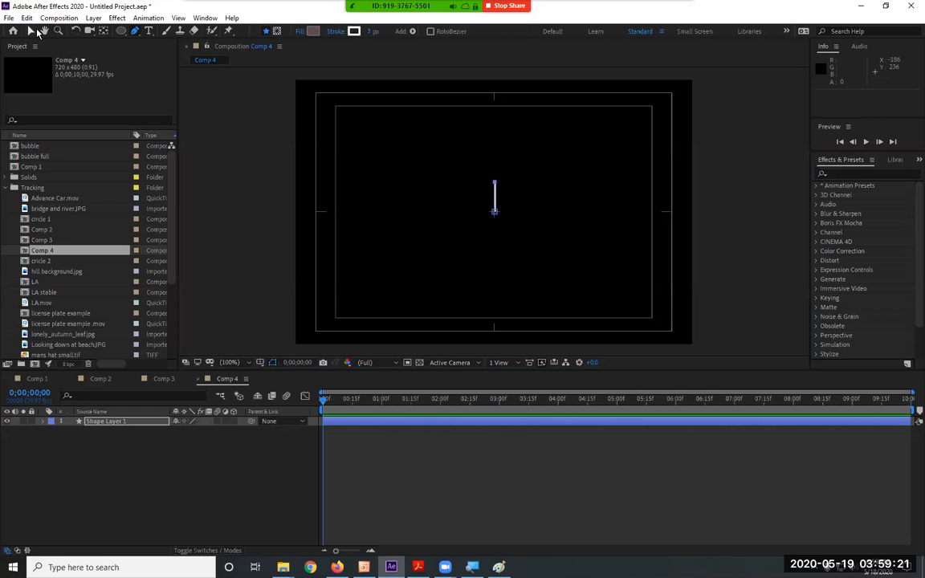
left_click(118, 443)
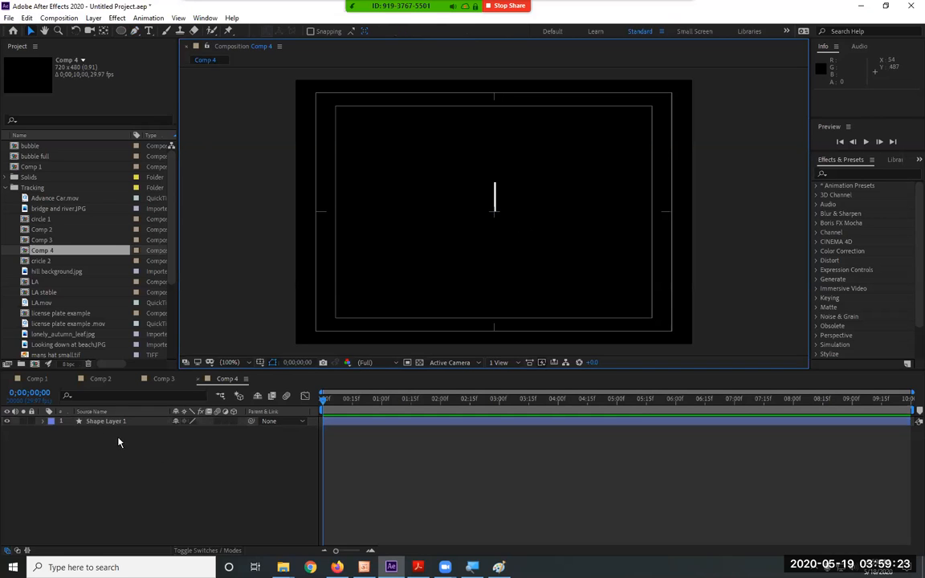
left_click(100, 426)
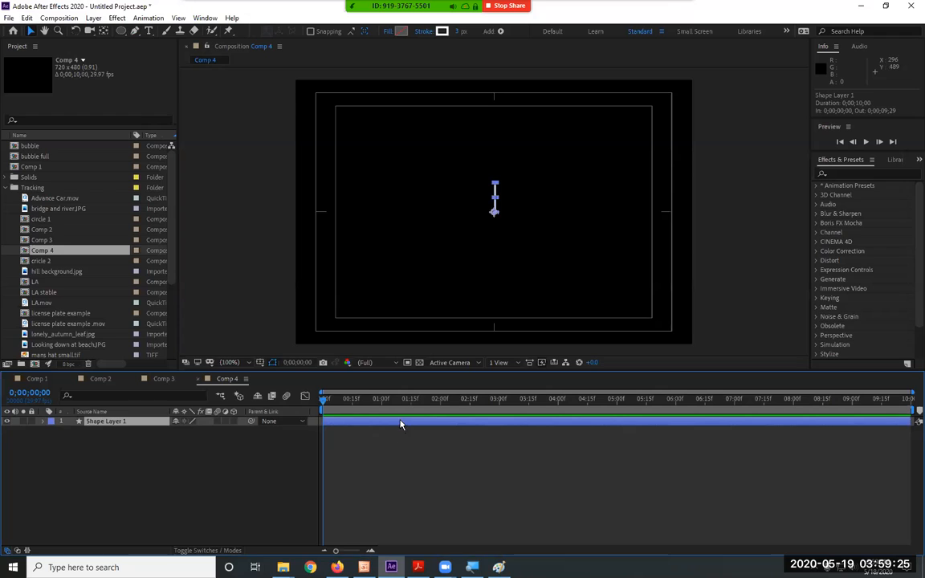
left_click(546, 252)
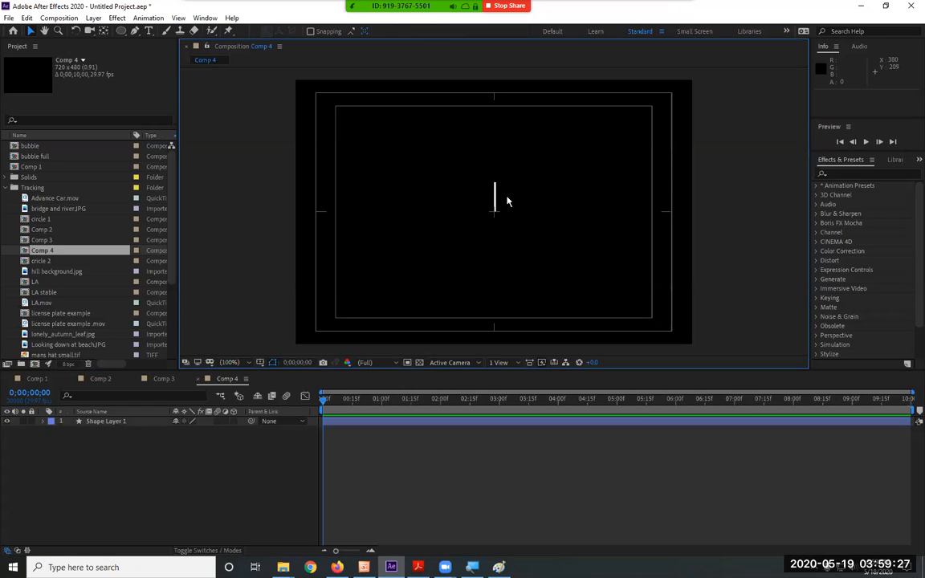
Add a Repeater to the contents of the line's shape layer.
scroll(507, 200, "up", 2)
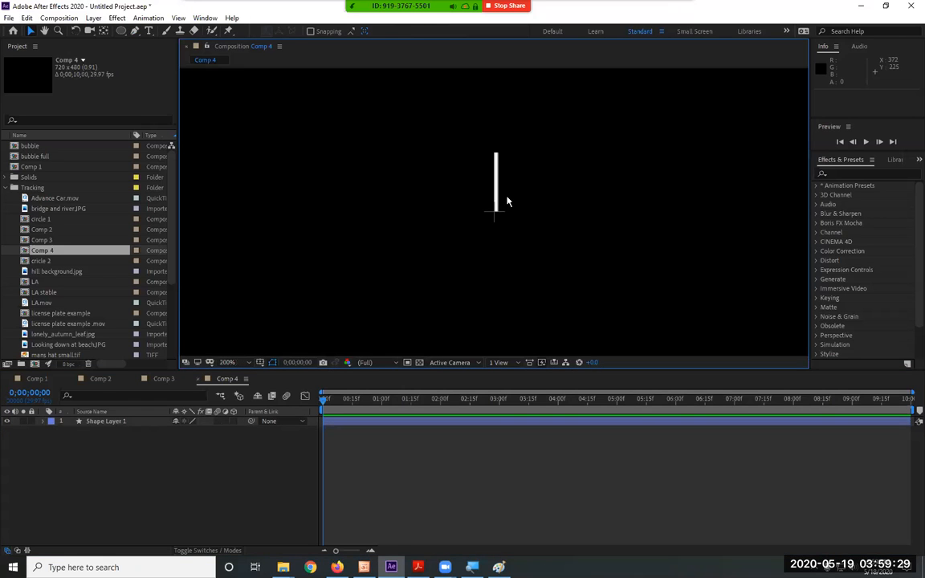
left_click(40, 424)
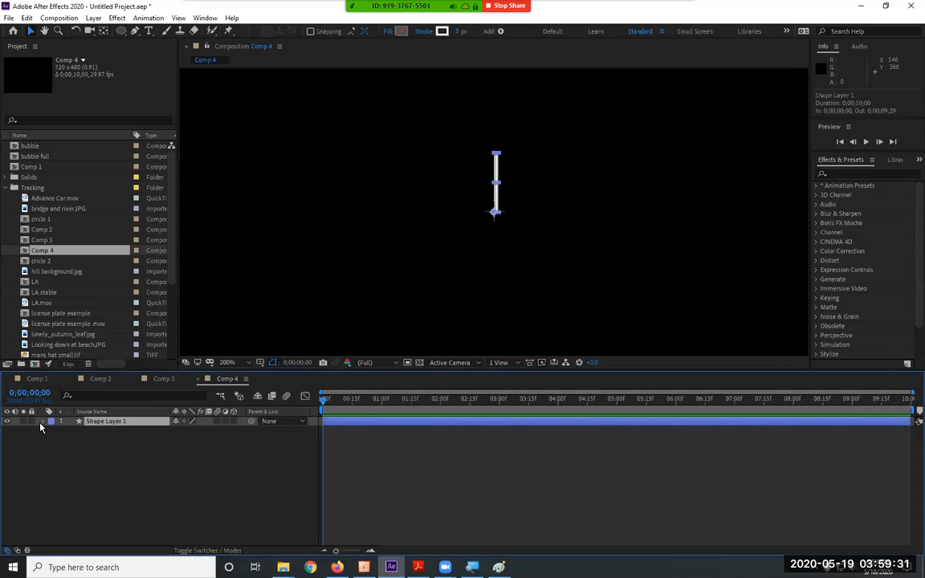
left_click(40, 424)
left_click(53, 431)
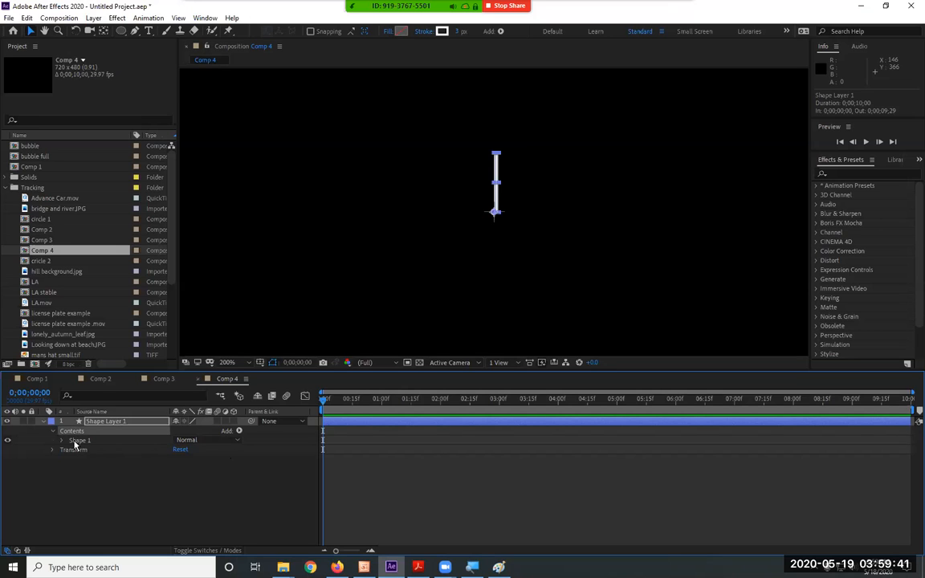
left_click(238, 431)
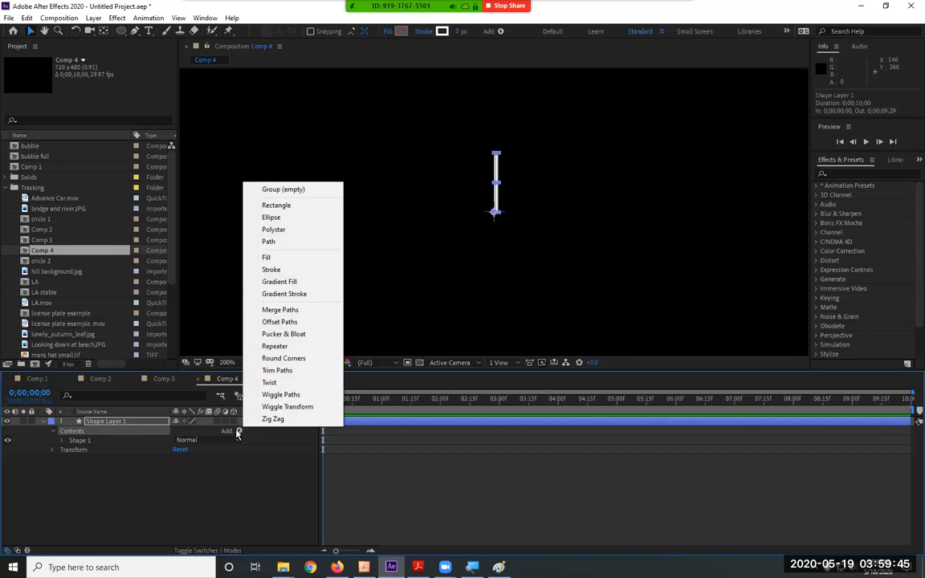
left_click(274, 346)
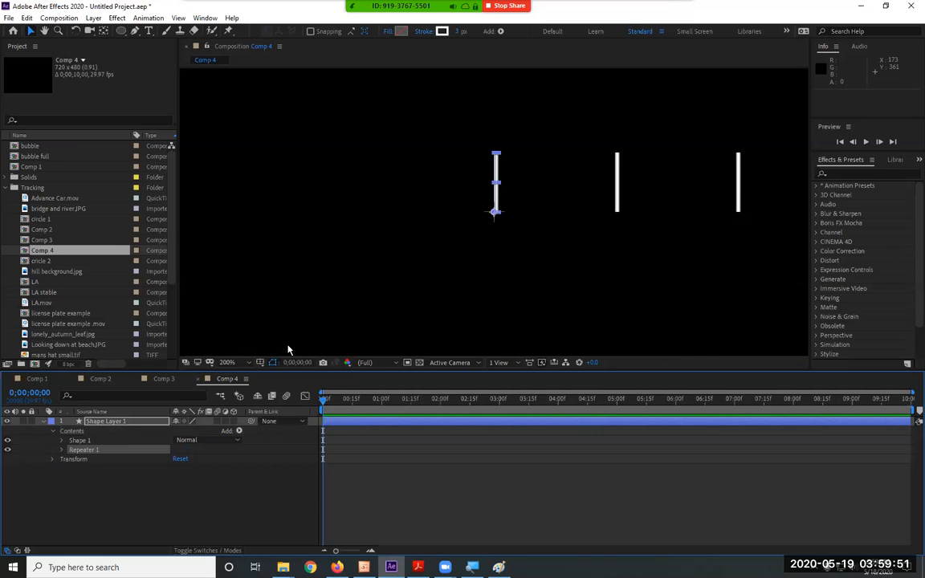
Set the number of copies in Repeater 1 to 10.
left_click(61, 451)
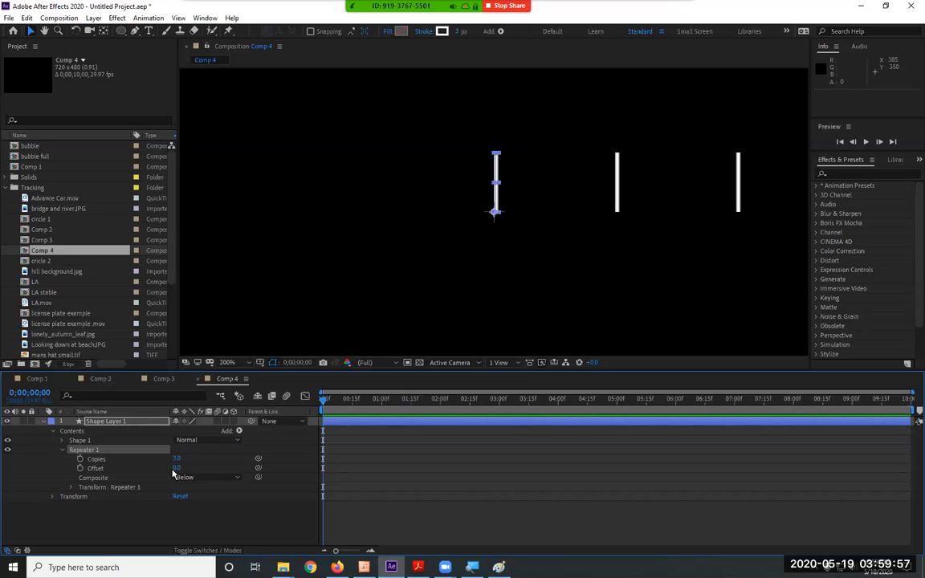
key("comma")
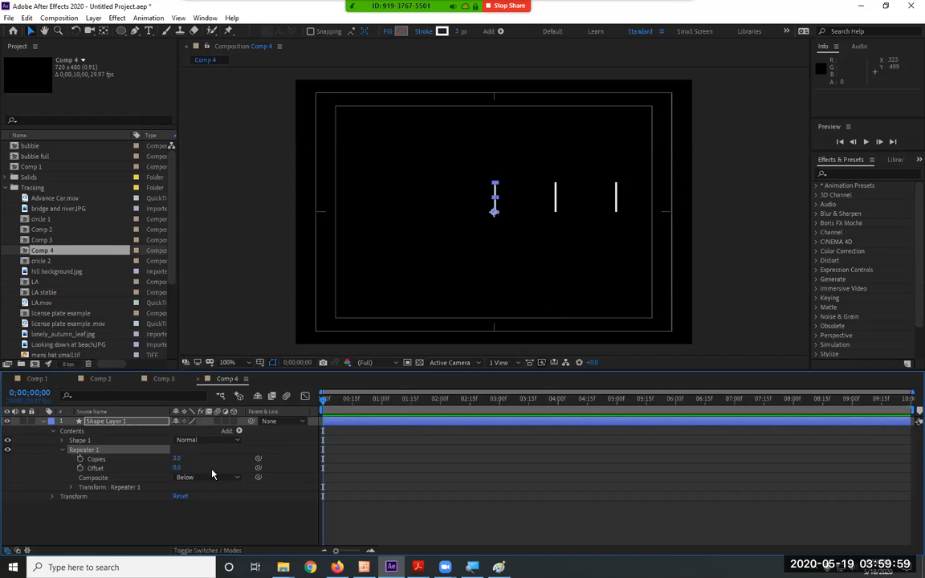
left_click_drag(175, 460, 178, 463)
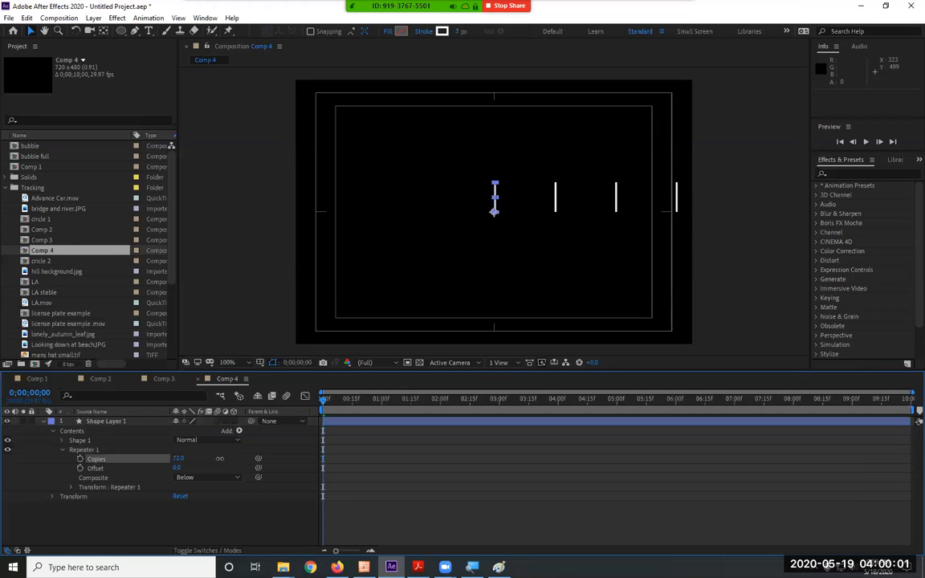
left_click(177, 458)
key("Return")
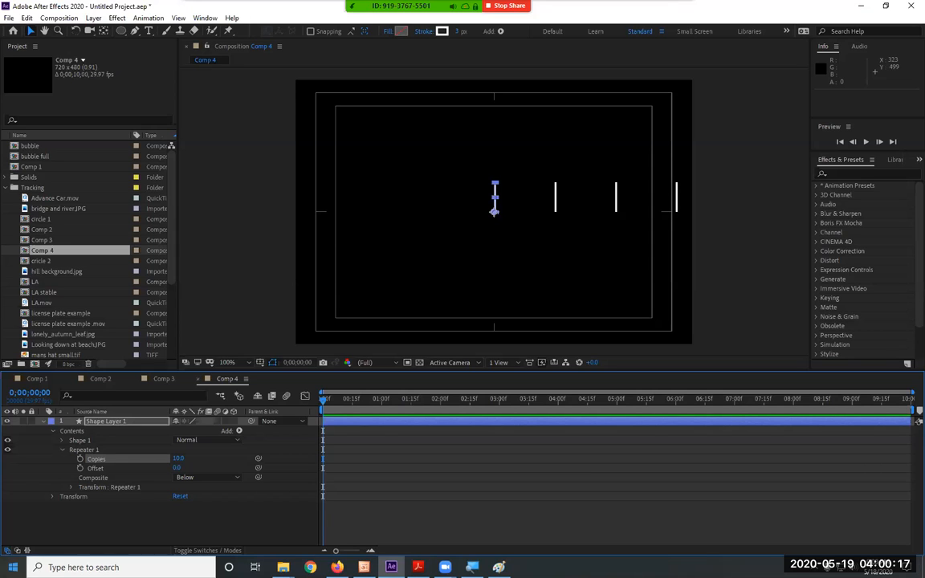
Expand the Transform : Repeater 1 properties of Shape Layer 1.
left_click(105, 487)
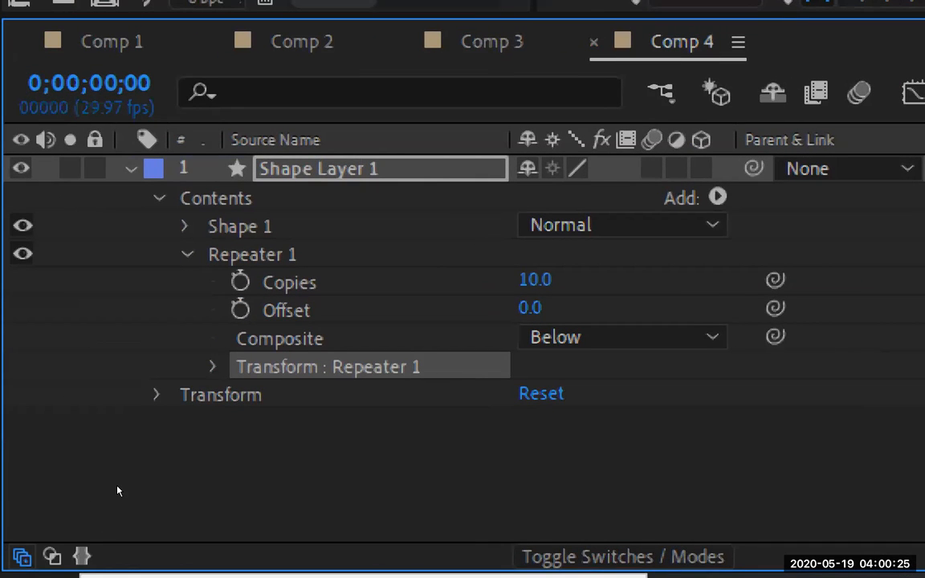
key("ctrl+Up")
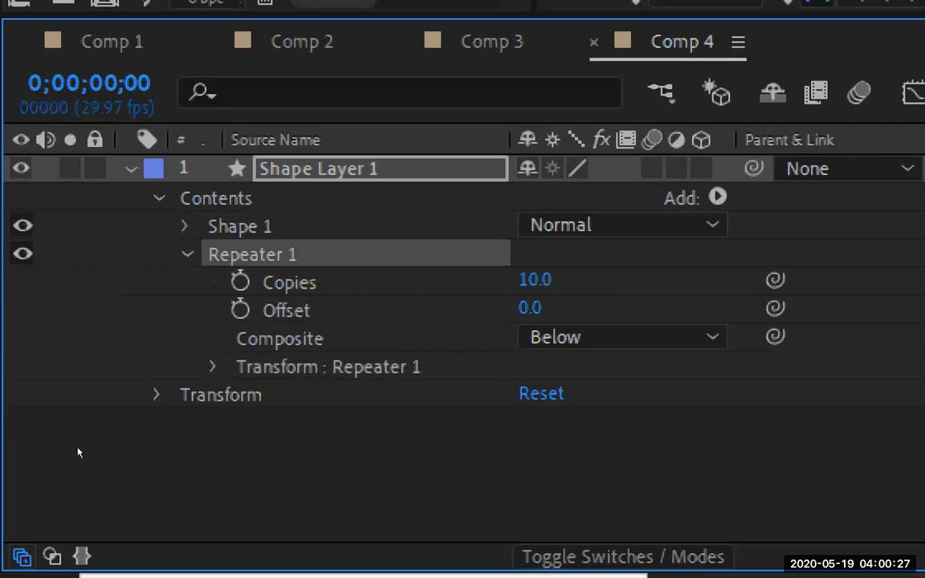
key("ctrl+Down")
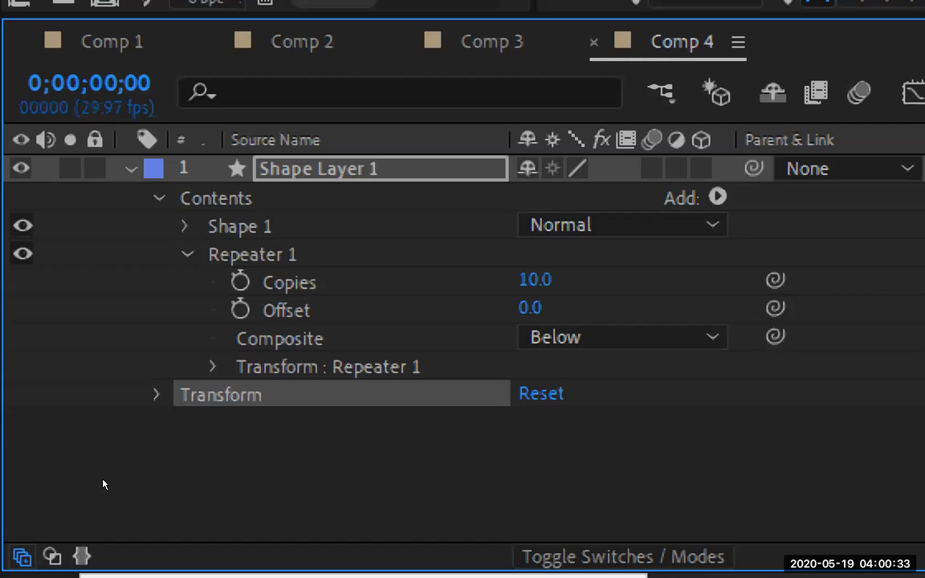
key("ctrl+Up")
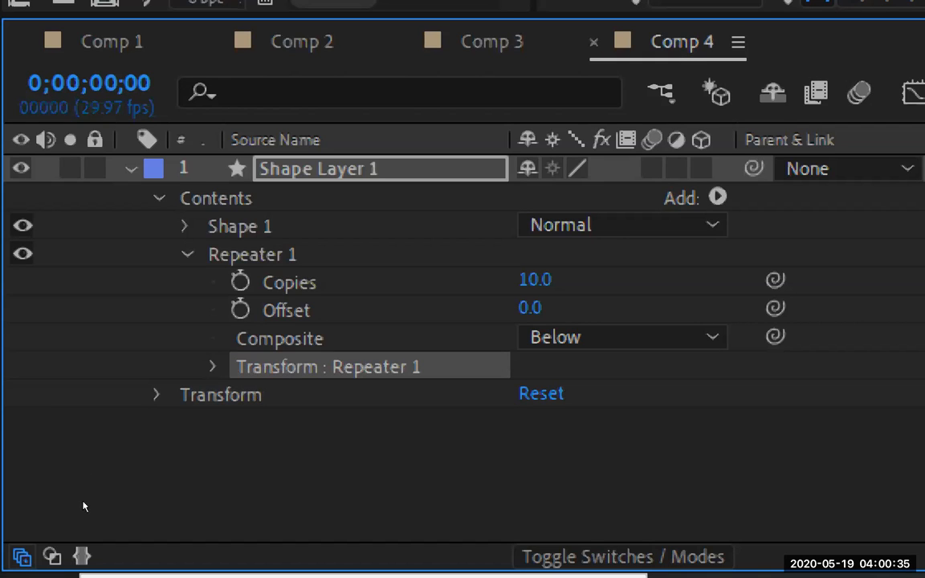
key("ctrl+Right")
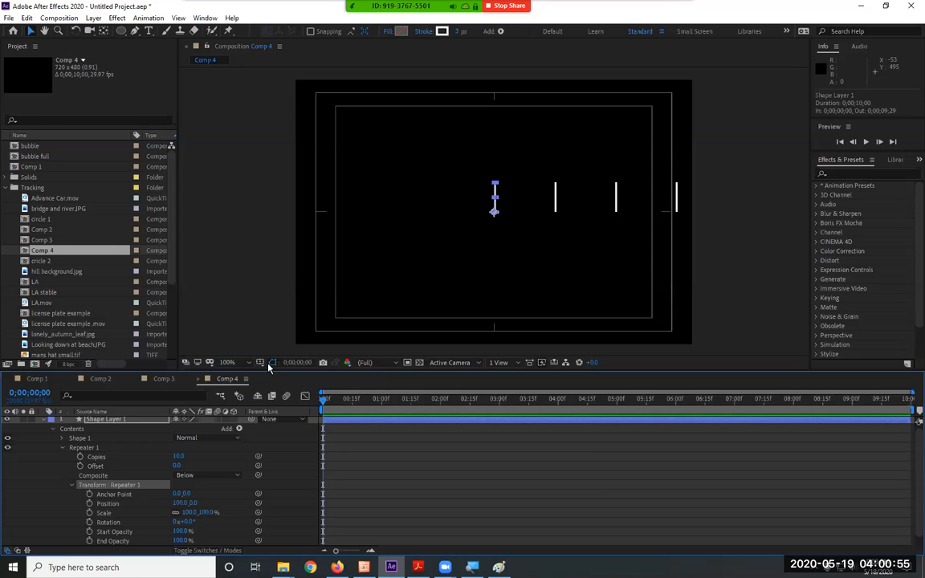
Try rotating the repeater's copies by 20° and by a larger angle, and return their Rotation to 0°.
left_click(185, 523)
type("20")
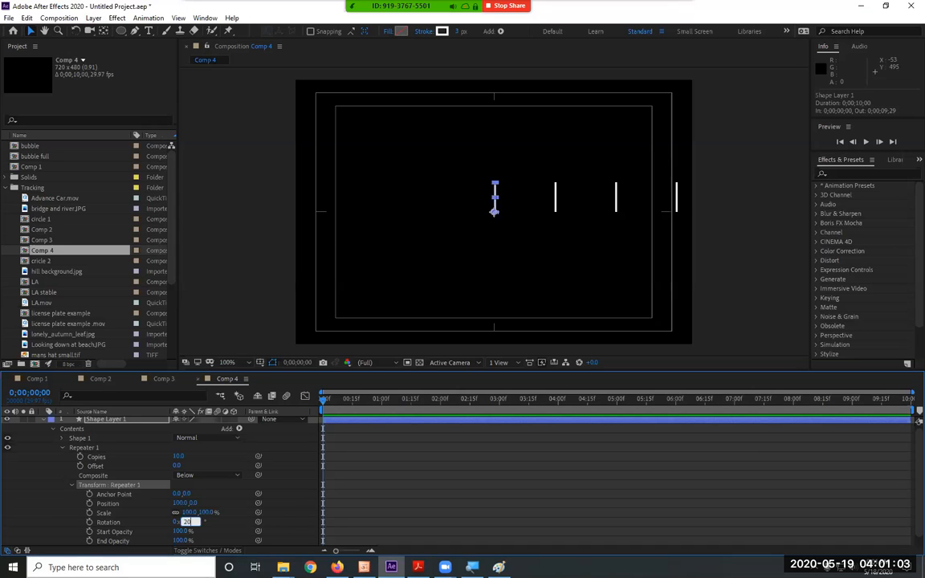
key("Return")
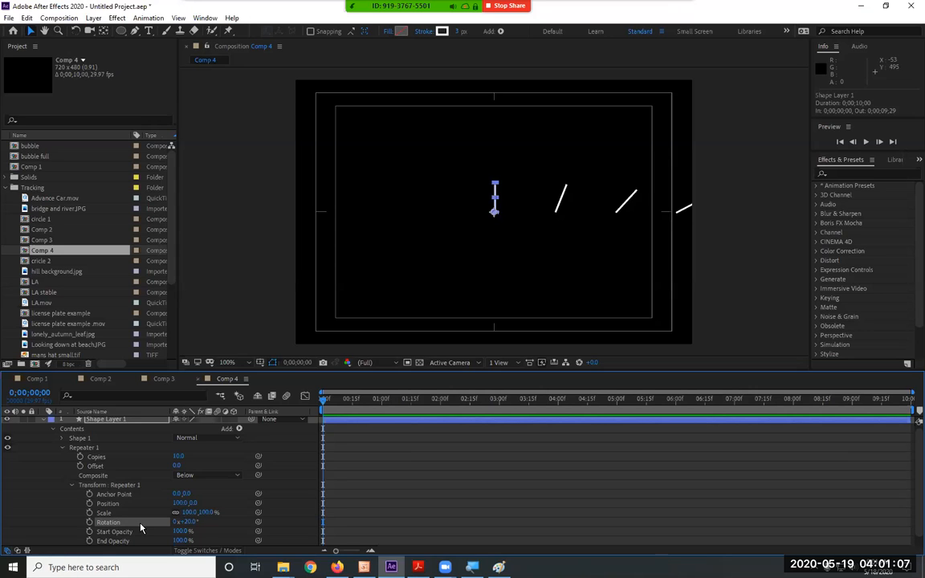
mouse_move(185, 523)
left_mouse_down()
mouse_move(432, 507)
mouse_move(215, 509)
mouse_move(200, 530)
left_mouse_up()
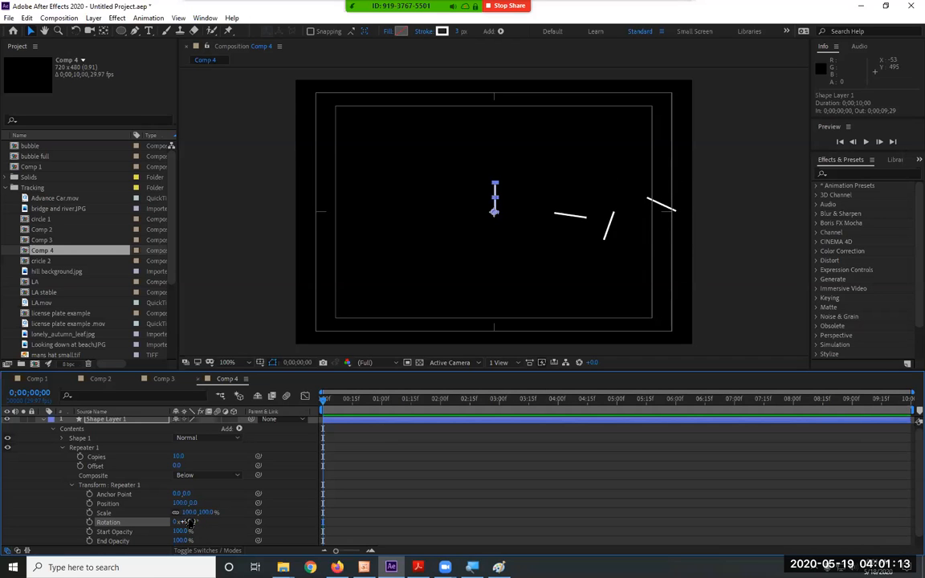
left_click(189, 523)
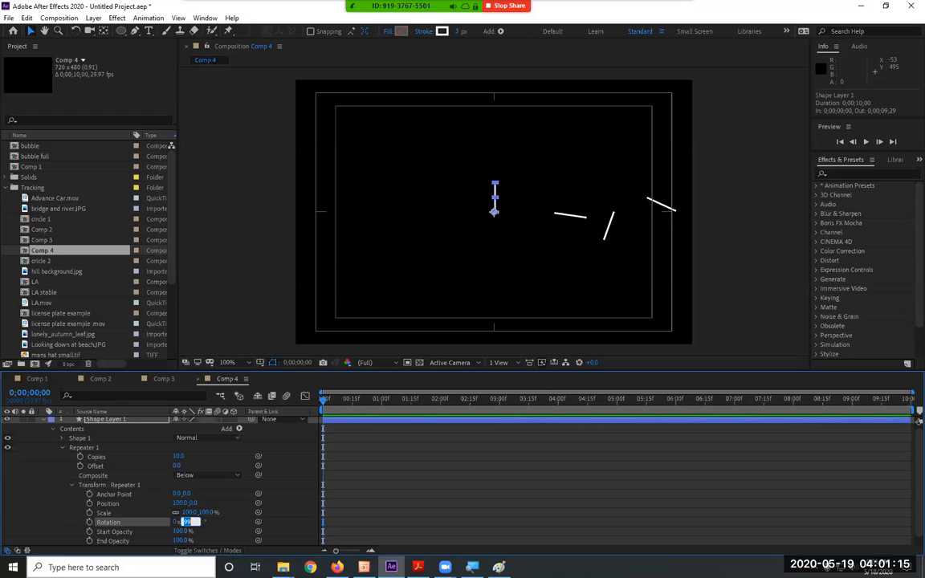
type("0")
key("Return")
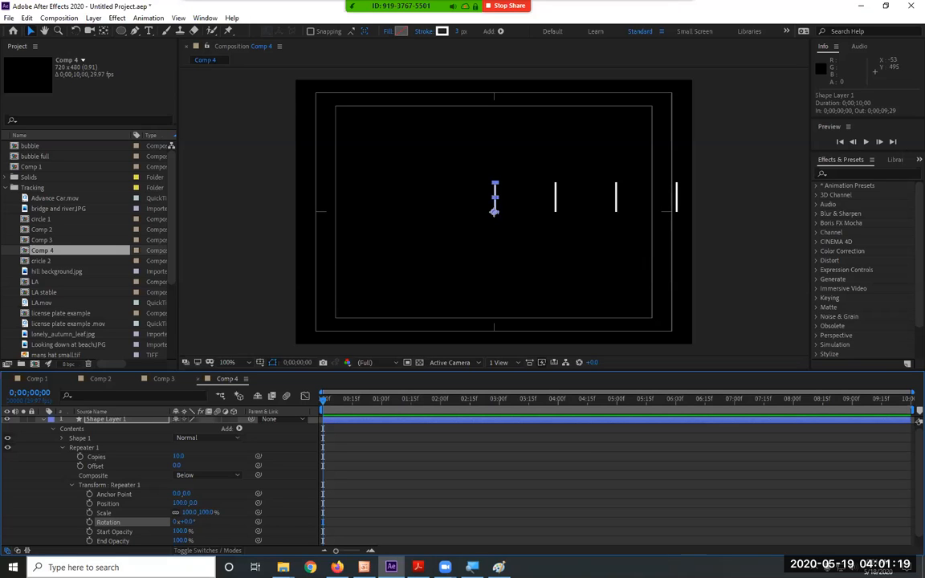
Set the X position in Repeater 1's transform to 0 so all the copies share one origin.
left_click(180, 503)
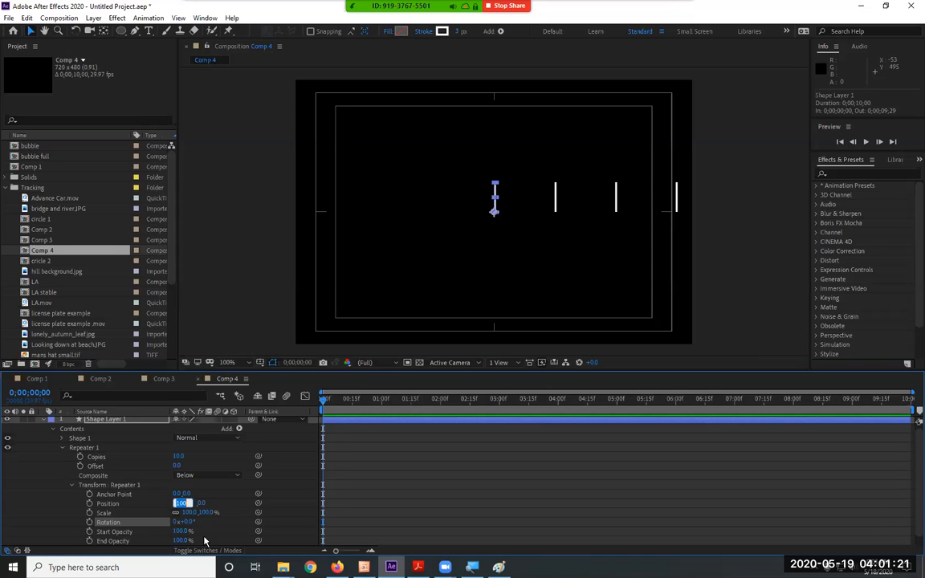
left_click(121, 503)
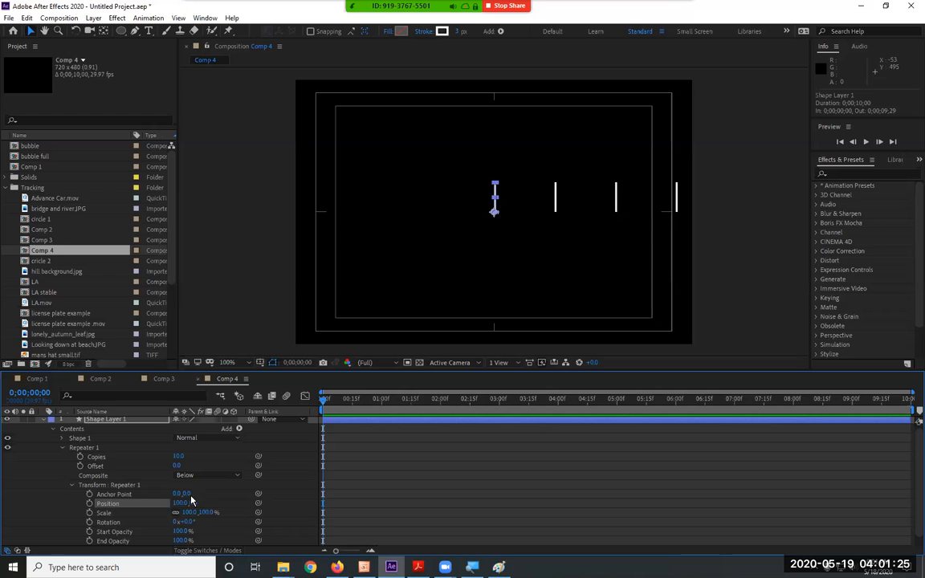
left_click(178, 456)
left_click(177, 456)
left_click(114, 505)
left_click(183, 503)
type("0")
key("Return")
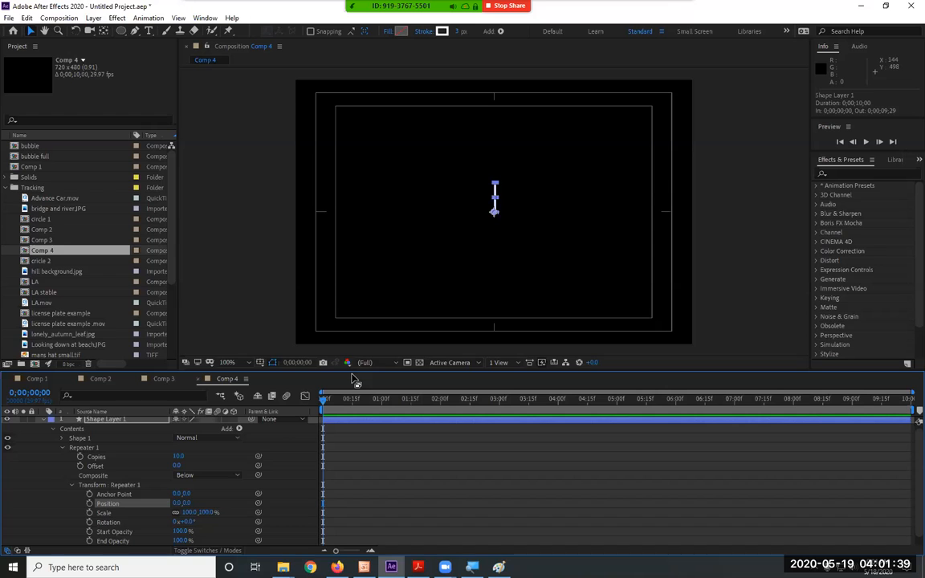
Try Rotation values of 20°, 36° and 35° in Repeater 1's transform.
left_click(187, 522)
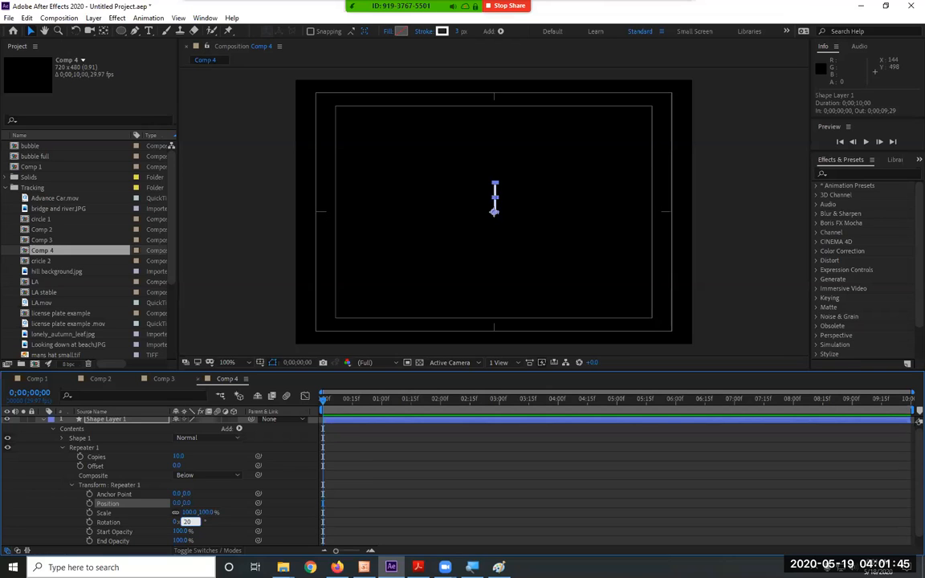
key("Return")
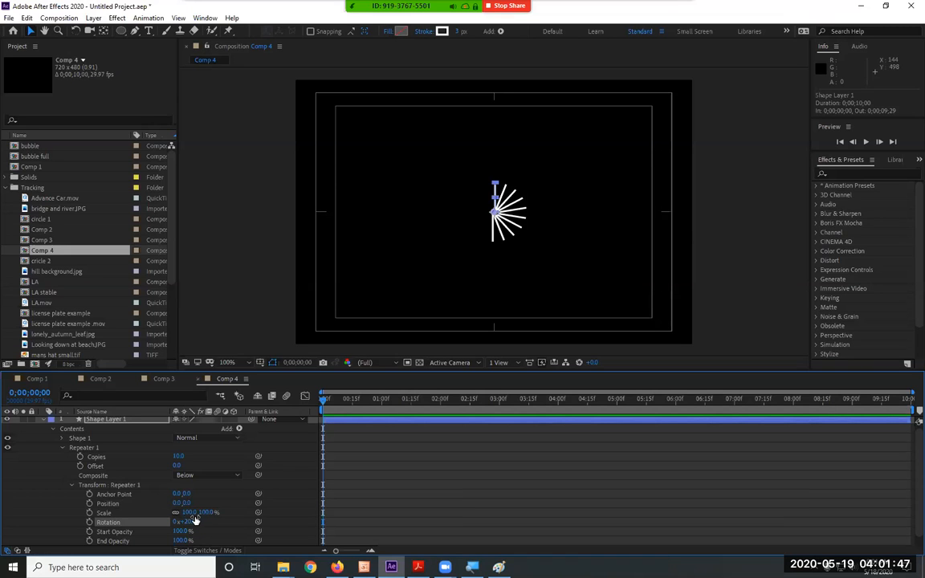
left_click_drag(187, 522, 205, 521)
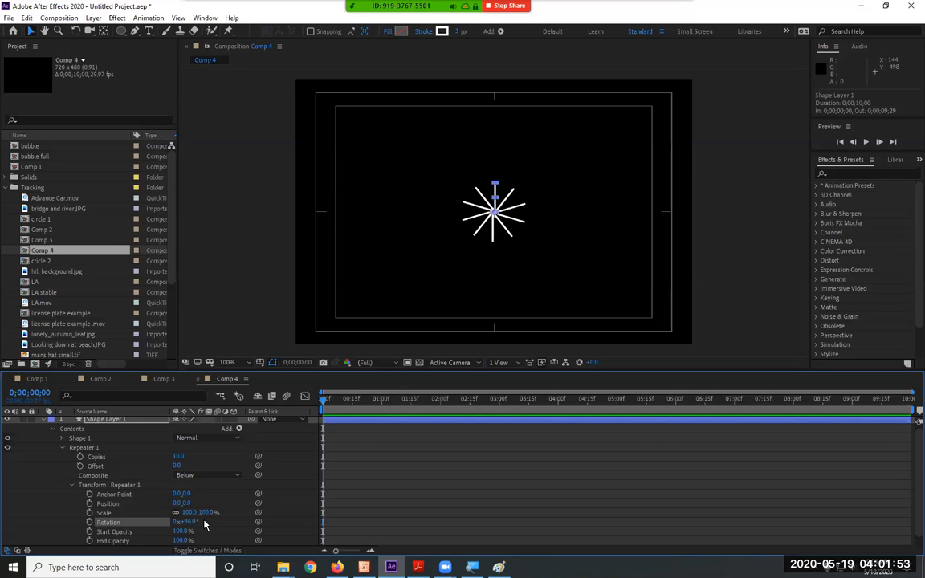
left_click(191, 522)
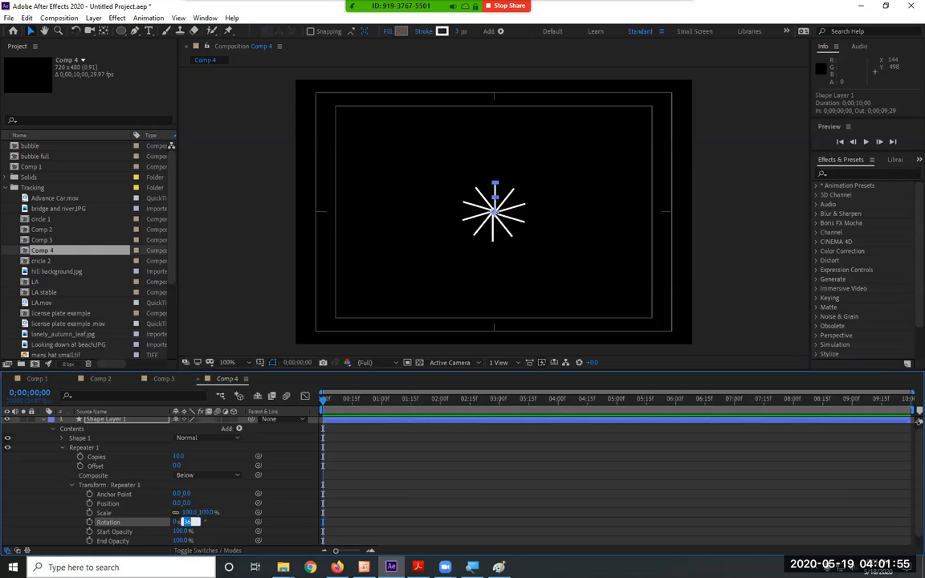
type("35")
key("Return")
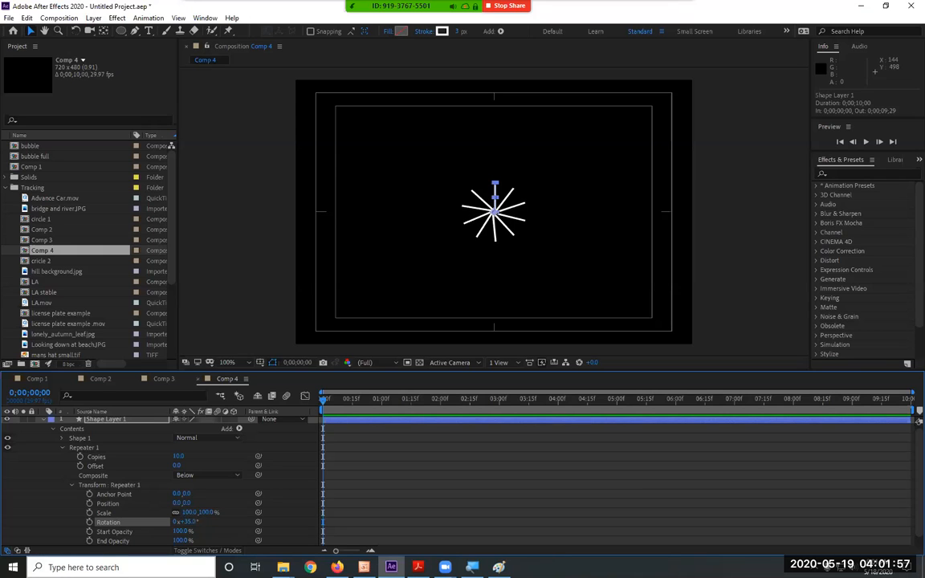
Set the Rotation in Repeater 1's transform to 37° and deselect the shape layer.
left_click(187, 522)
type("37")
key("Return")
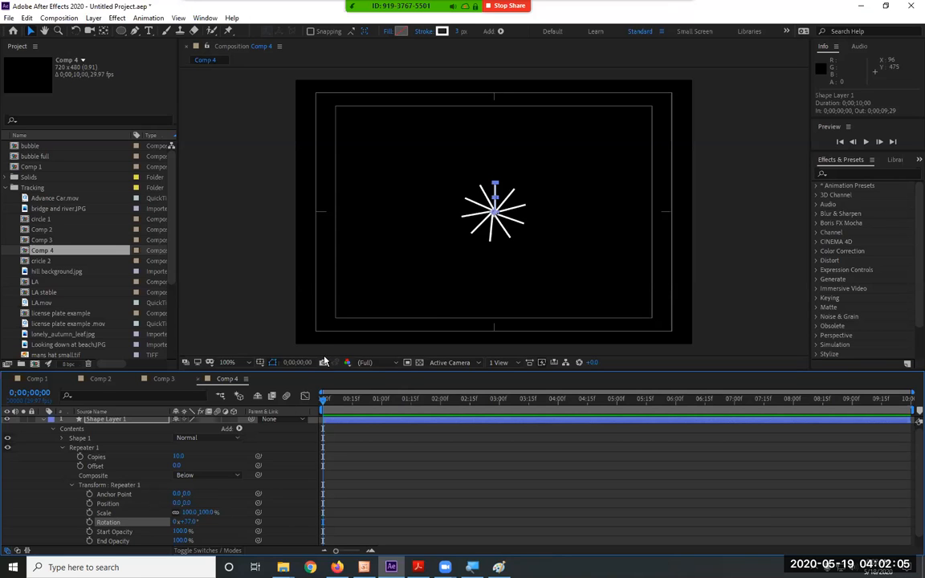
left_click(457, 286)
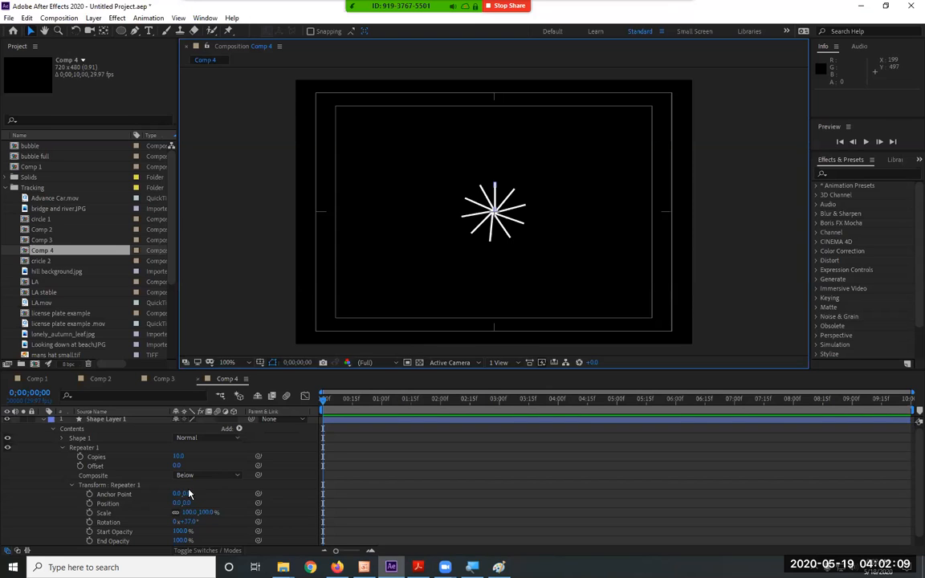
Set the repeater's Anchor Point Y to 28 to open a gap at the burst's centre, undoing a trial X shift.
scroll(496, 213, "up", 1)
scroll(499, 214, "up", 1)
scroll(500, 213, "down", 2)
left_click_drag(193, 499, 219, 493)
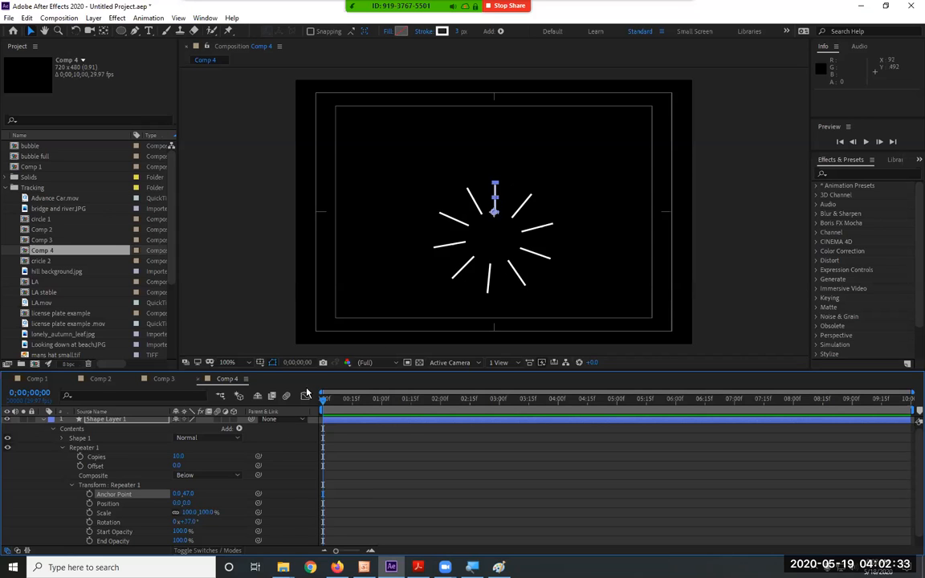
left_click_drag(184, 494, 158, 442)
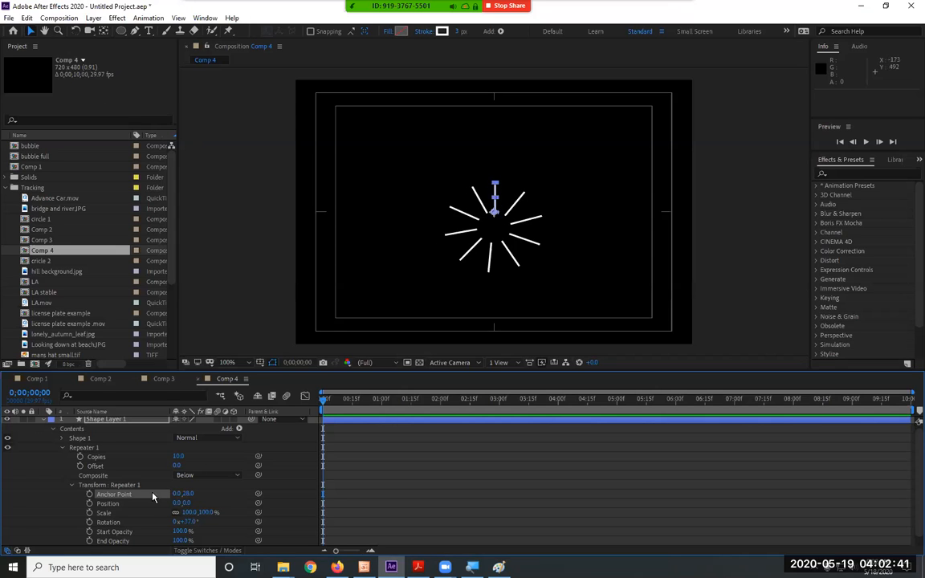
left_click_drag(177, 495, 180, 498)
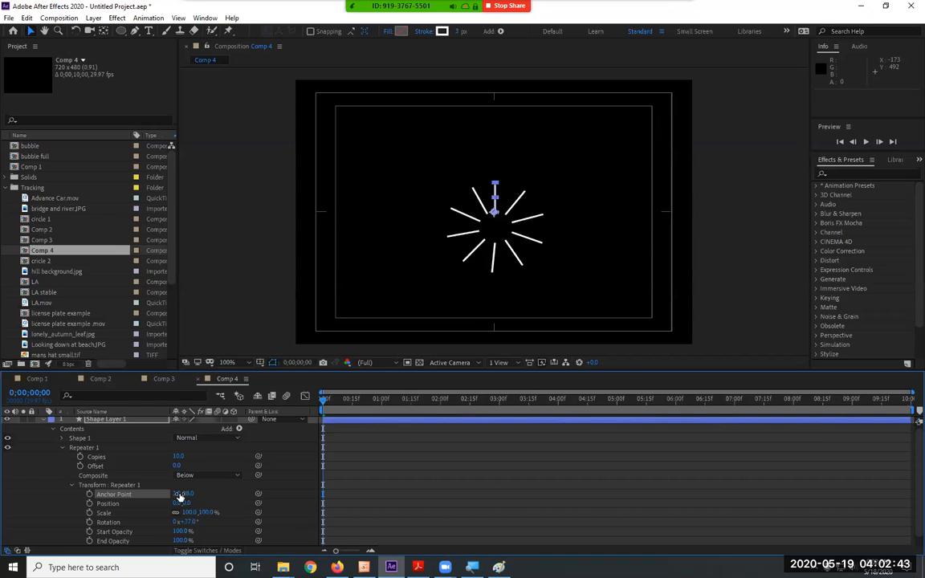
key("ctrl+z")
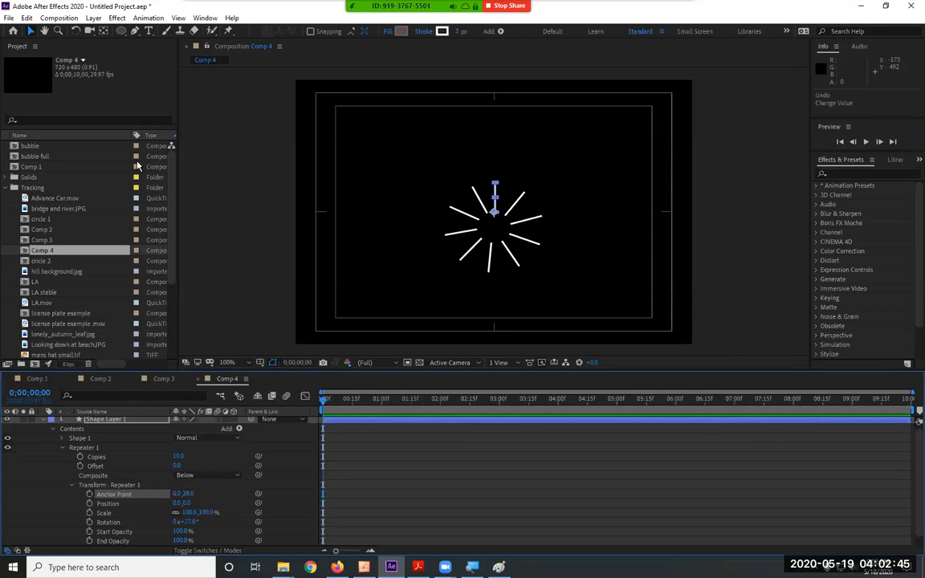
Centre Shape Layer 1's anchor point in the layer content and activate the Pan Behind (Anchor Point) tool.
left_click(94, 18)
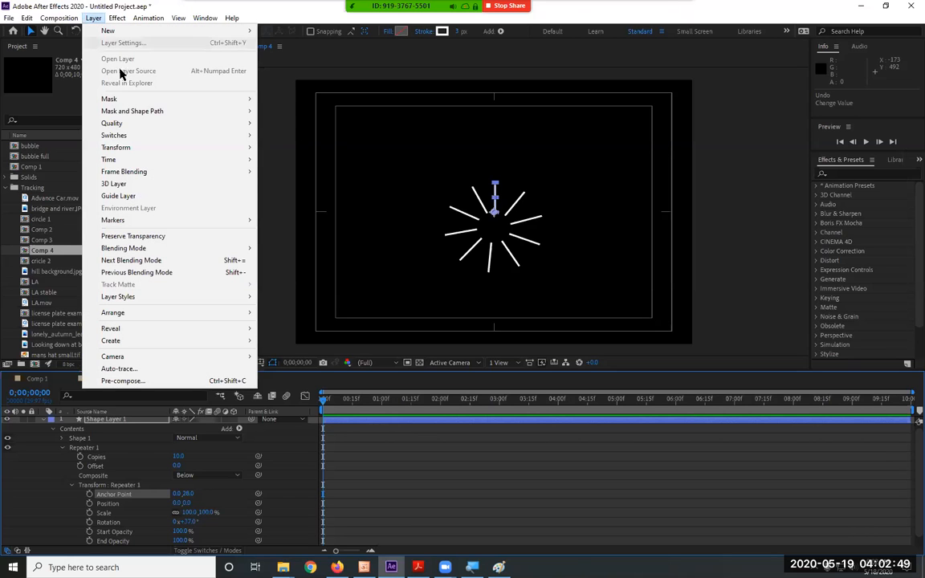
mouse_move(134, 147)
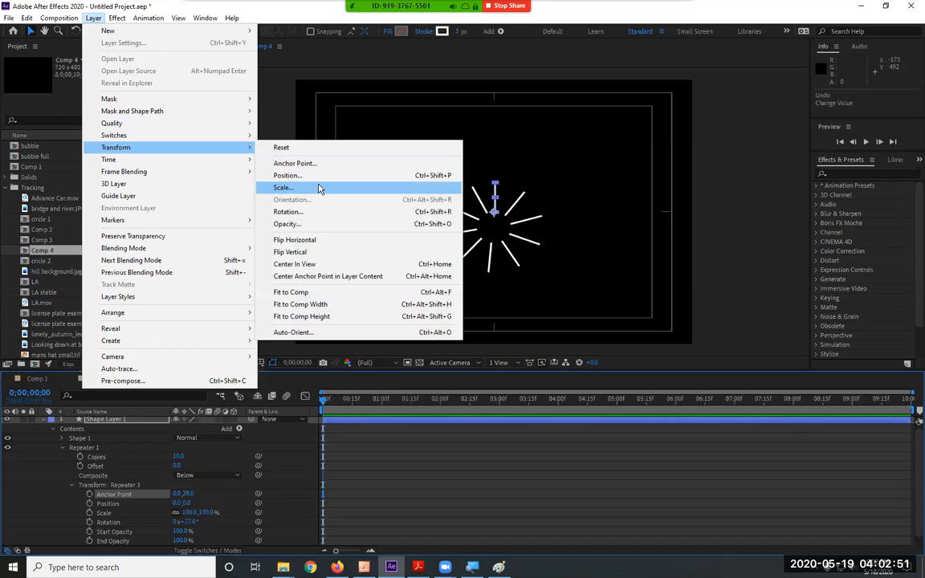
left_click(356, 283)
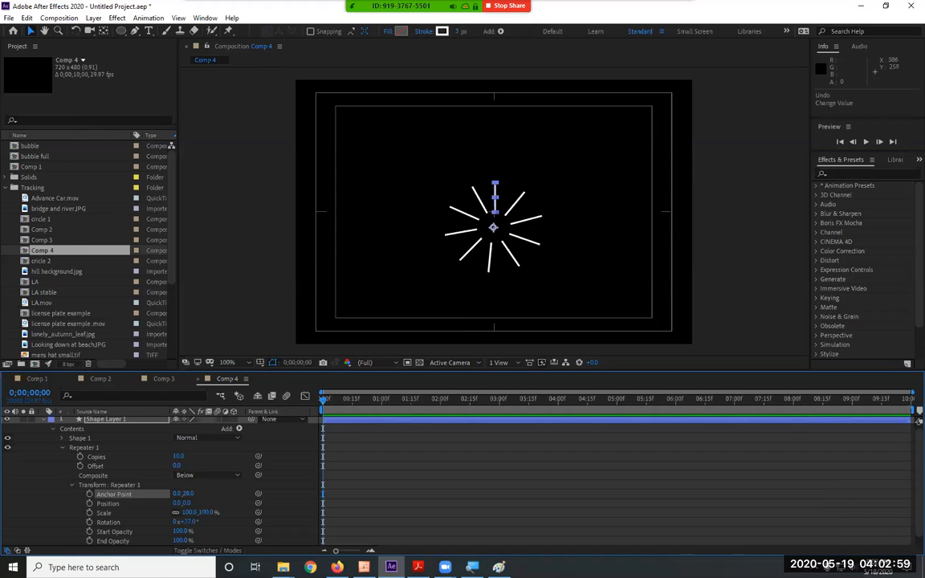
left_click(104, 31)
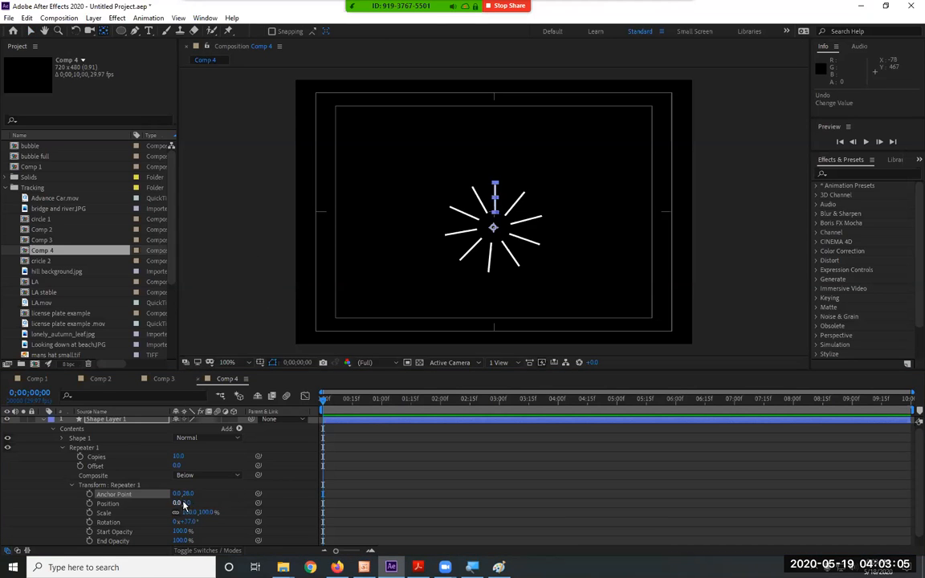
Set the repeater's Anchor Point Y to 31, and undo a trial change of its Position.
mouse_move(190, 496)
left_mouse_down()
mouse_move(216, 496)
mouse_move(180, 496)
mouse_move(197, 496)
left_mouse_up()
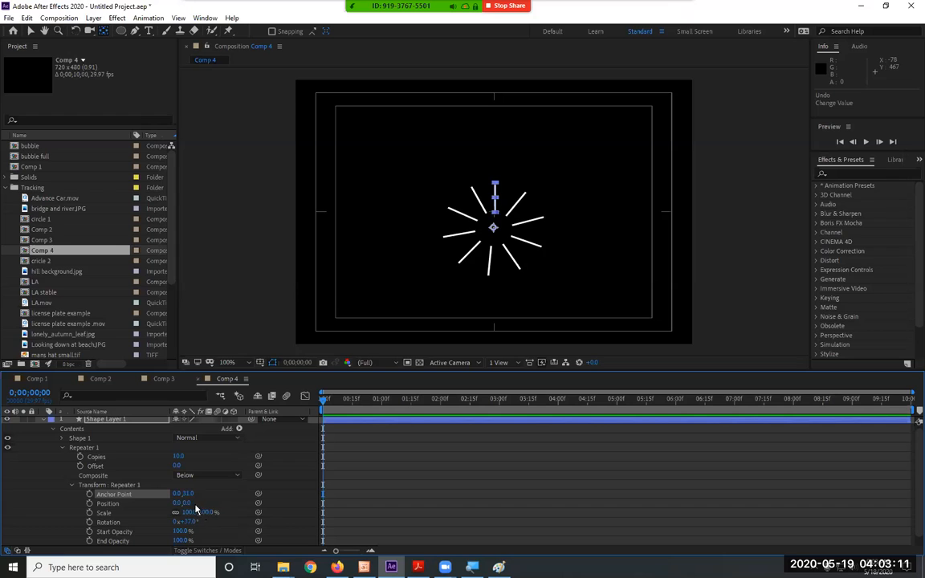
left_click_drag(186, 503, 253, 505)
key("ctrl+z")
scroll(259, 496, "down", 1)
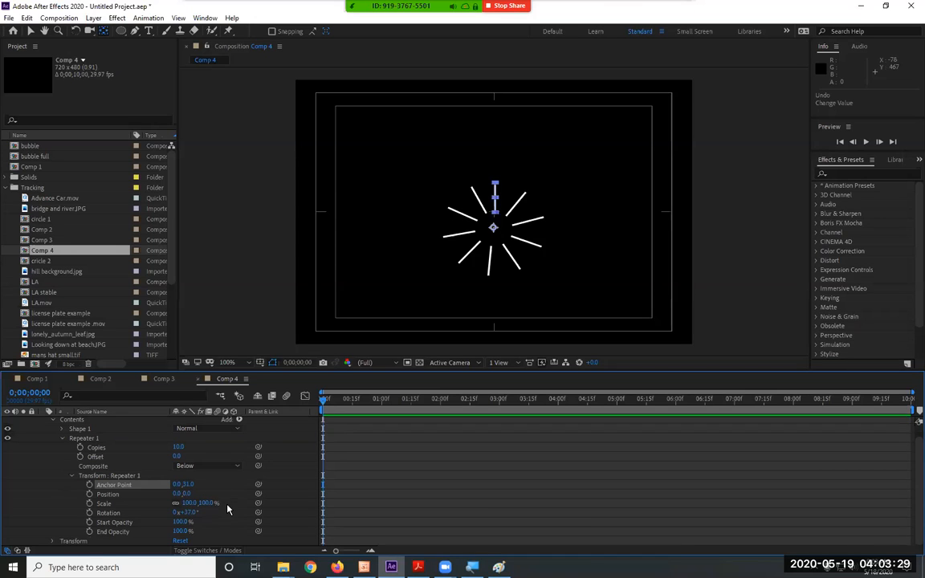
Try rotating the whole burst with Shape Layer 1's Transform Rotation, and reset the value to 0x+0.0°.
left_click(70, 477)
left_click(52, 497)
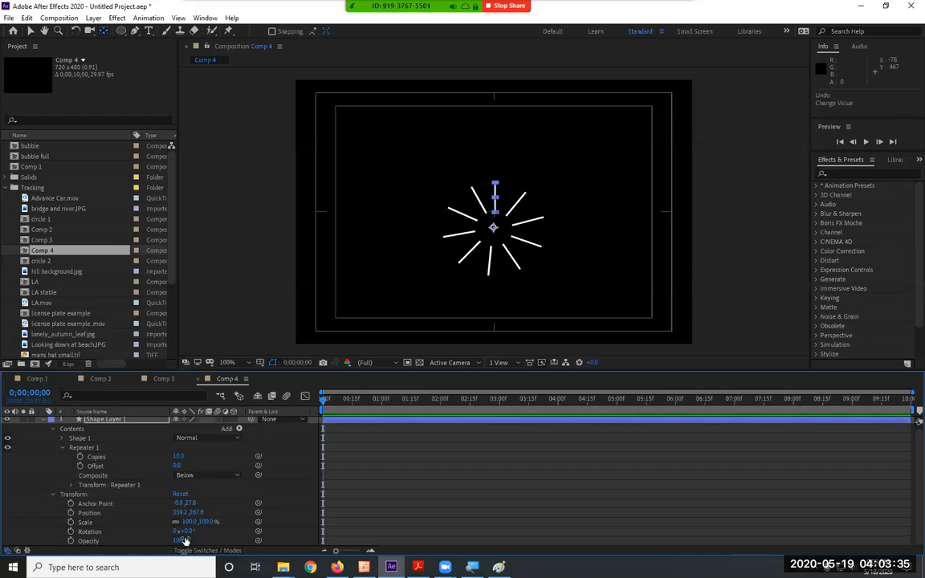
left_click_drag(184, 532, 614, 511)
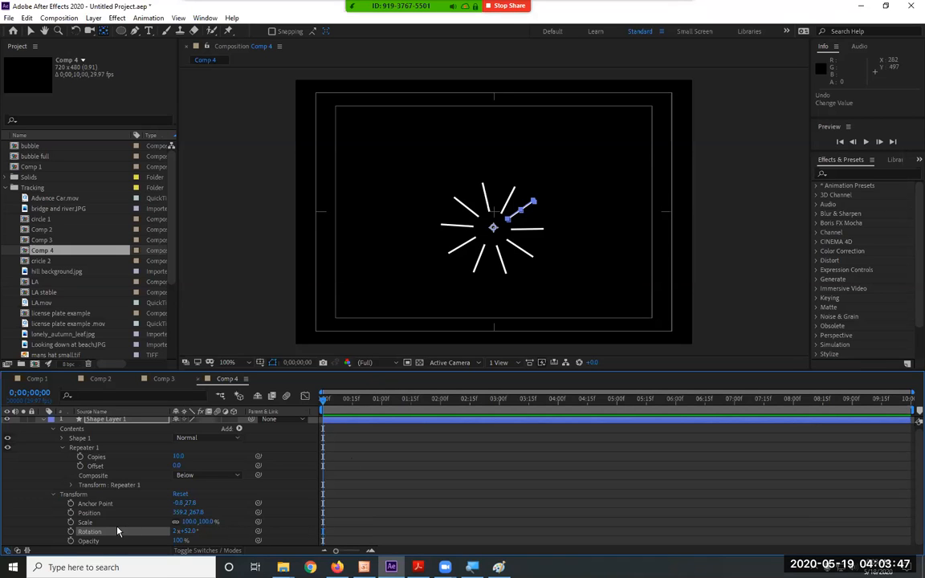
left_click(176, 532)
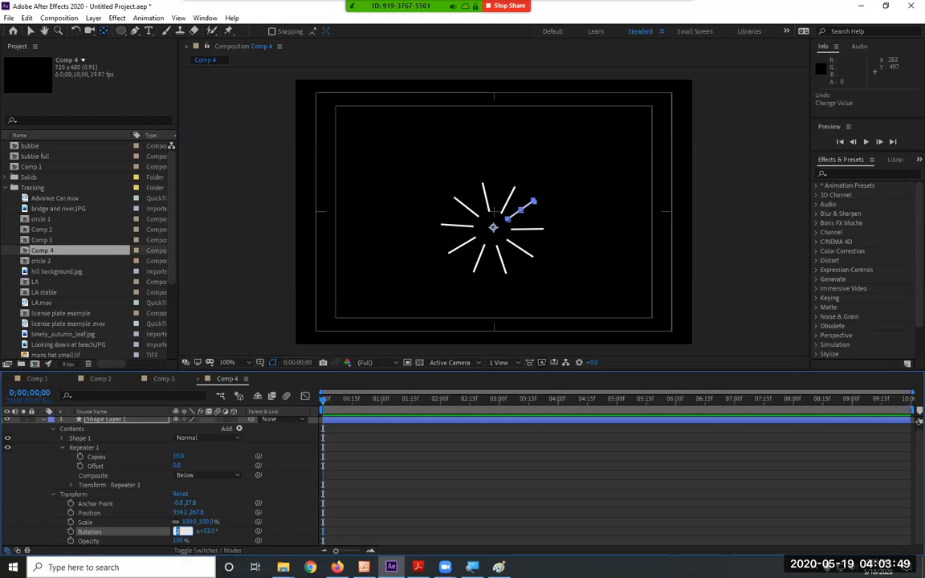
type("0")
key("Return")
left_click(187, 532)
type("0")
key("Return")
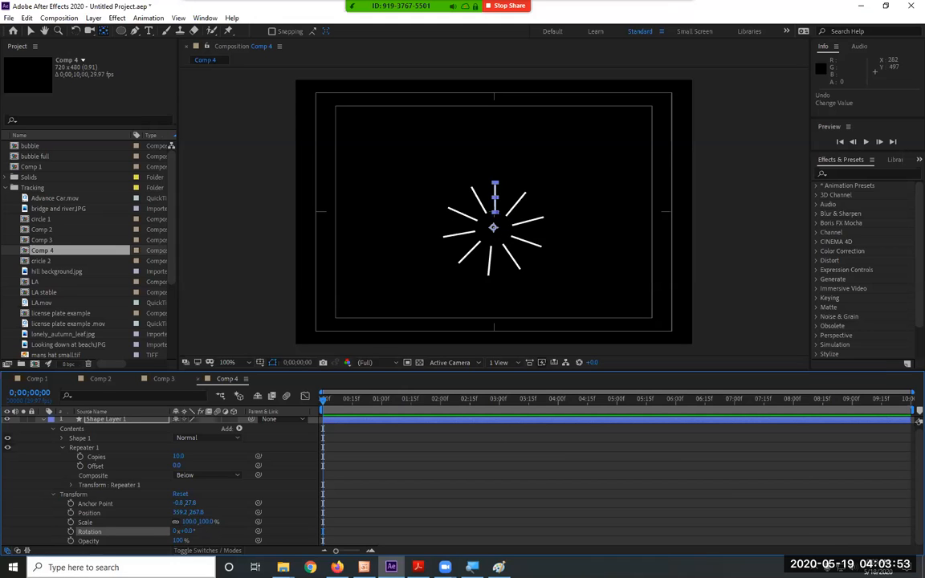
Try animating the layer's Rotation from 0 at the start to 3 revolutions at 0;00;05;15, preview it, and remove the keyframes.
left_click(71, 532)
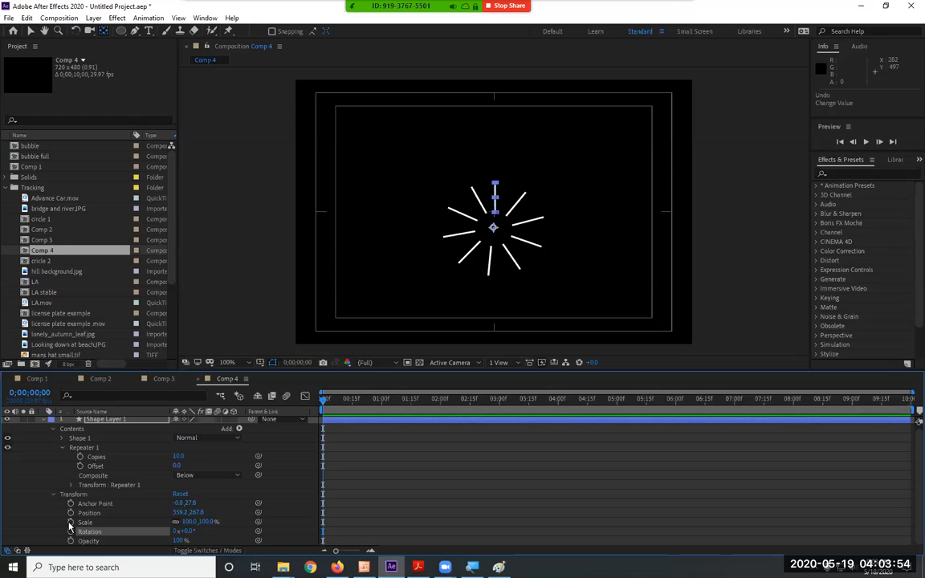
left_click(646, 399)
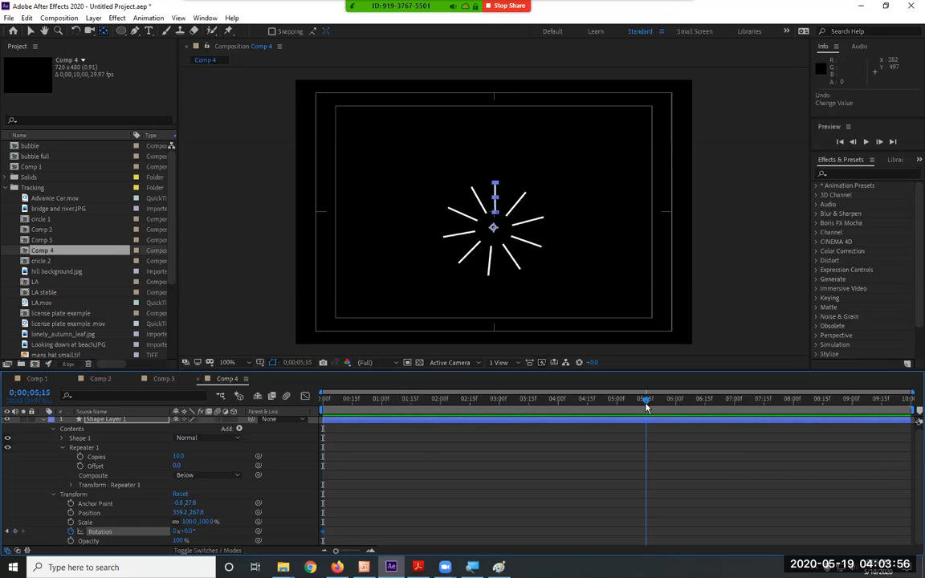
left_click(177, 532)
type("3")
key("Return")
left_click(324, 401)
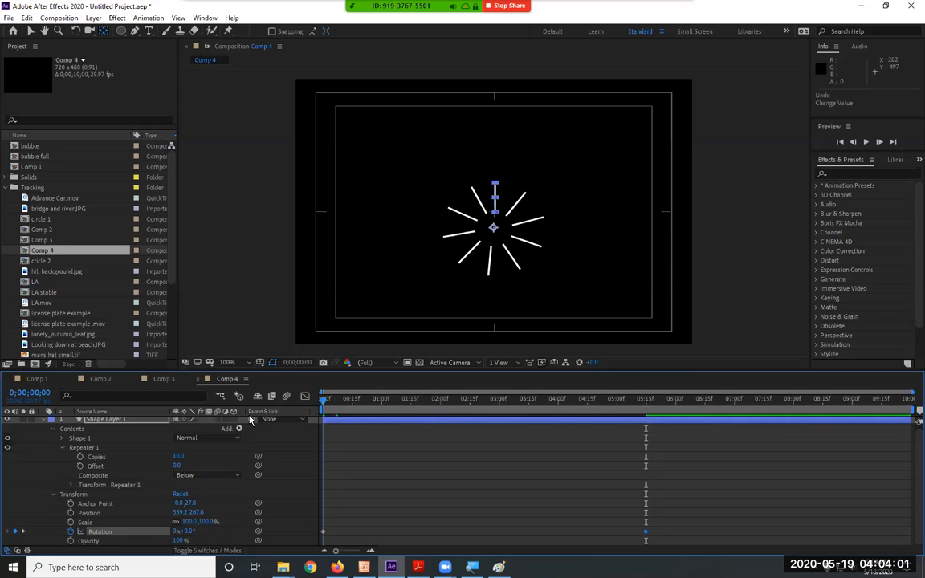
key("space")
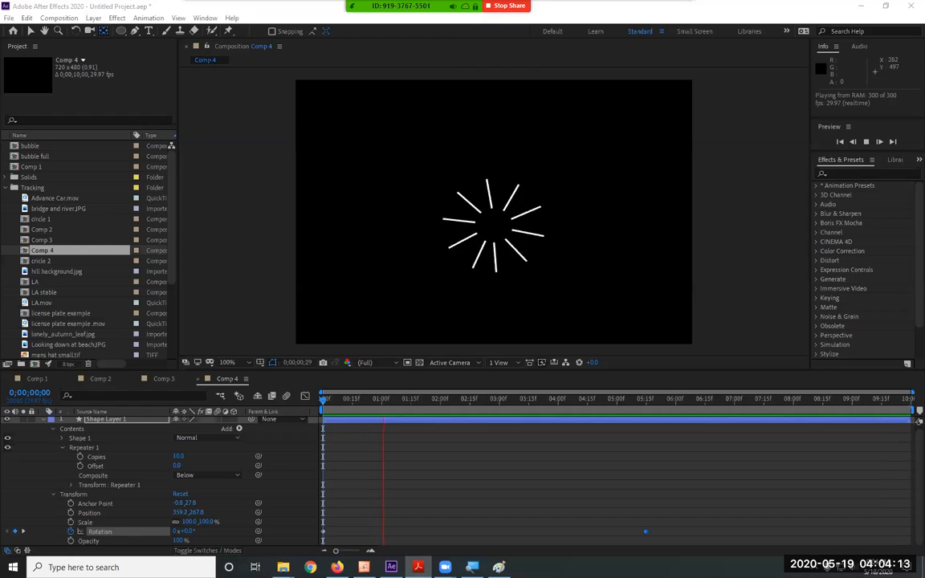
key("space")
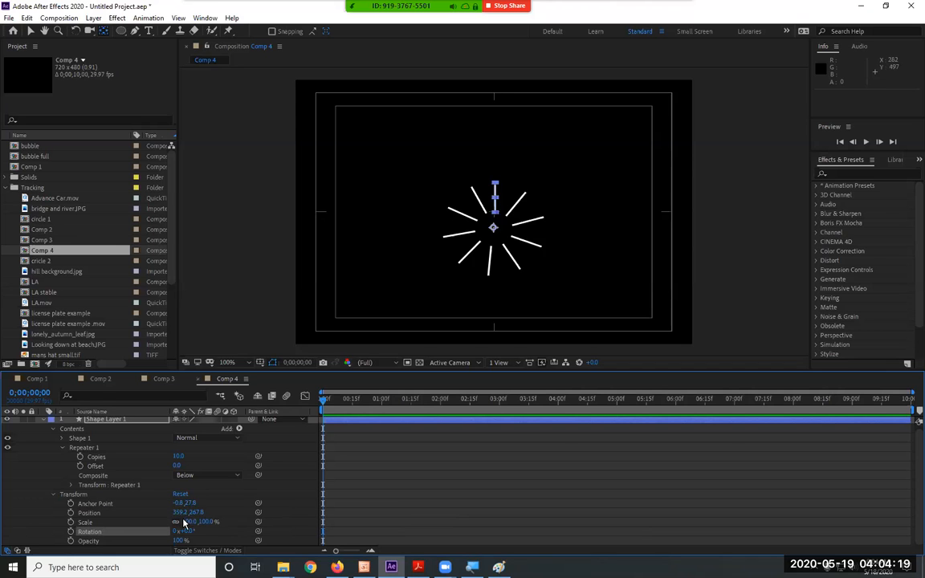
Scale Shape Layer 1 to 128% and set a Scale keyframe at 0;00;02;00.
left_click_drag(183, 523, 148, 510)
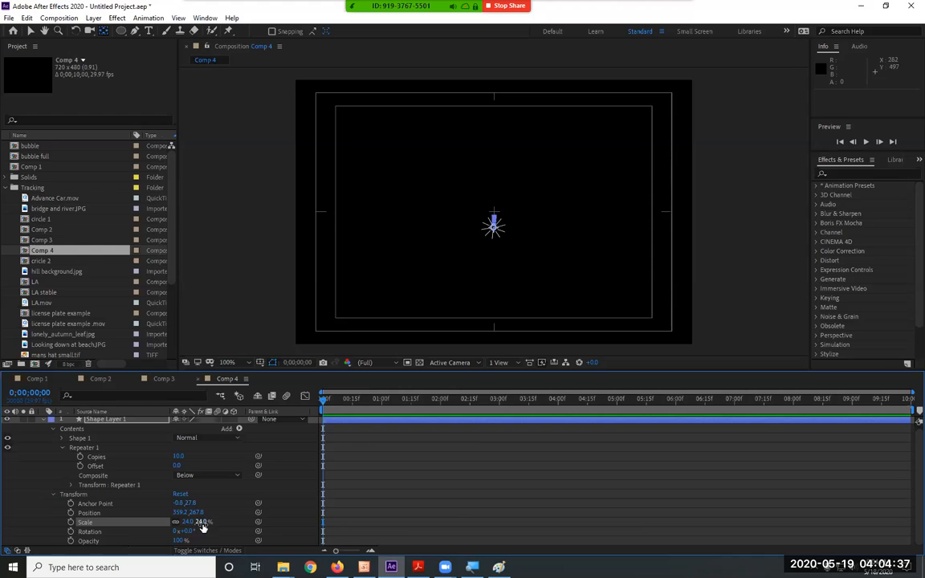
left_click_drag(189, 522, 268, 523)
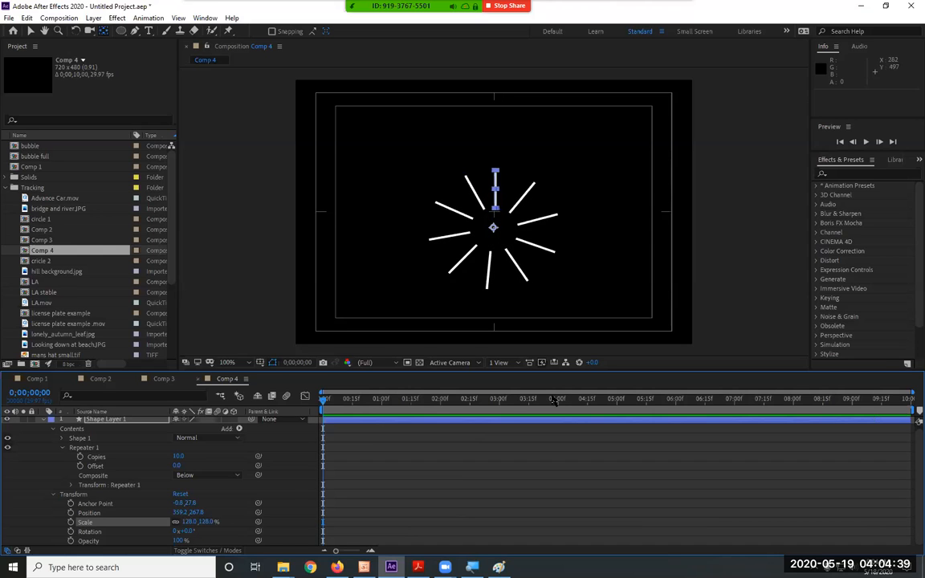
left_click(441, 406)
left_click(71, 523)
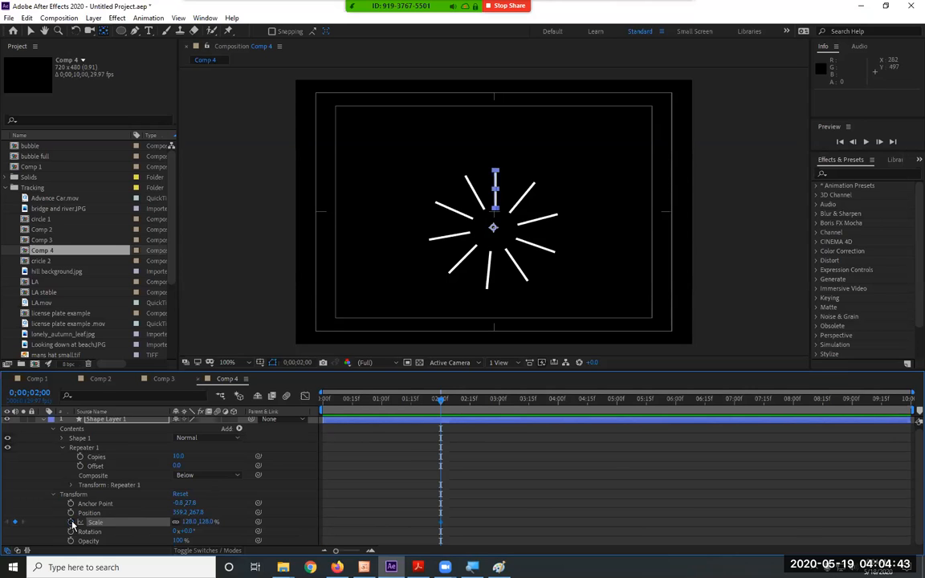
Set the layer's Scale to 0% at 0;00;01;01 and preview the growing burst.
left_click_drag(439, 400, 381, 411)
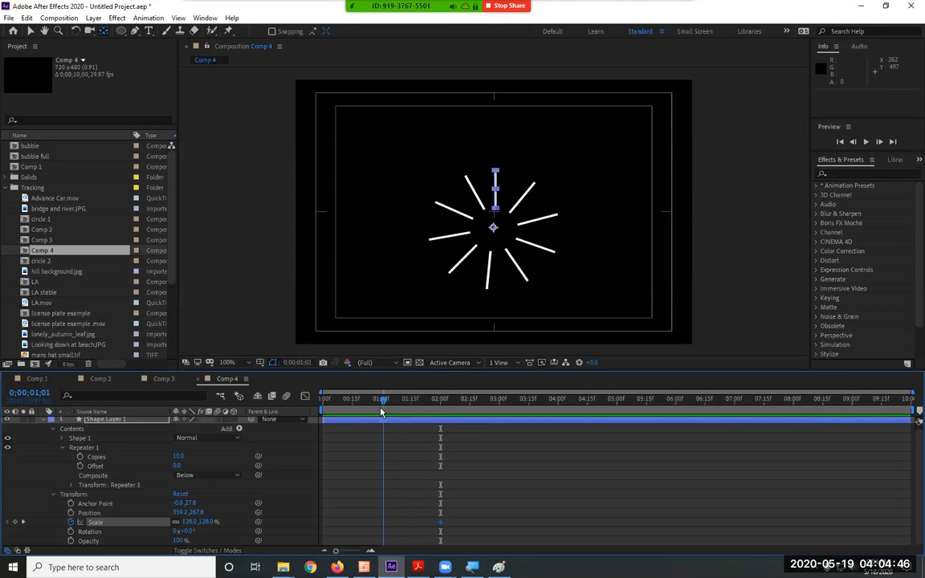
left_click(202, 523)
type("0")
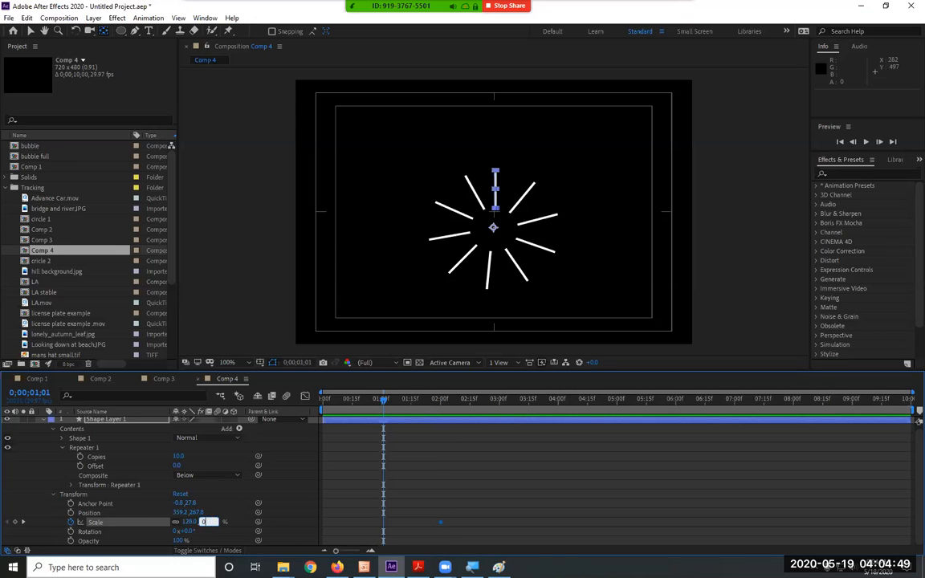
key("Return")
key("space")
key("space")
Start keyframing Stroke 1's Stroke Width in Shape 1 at 0;00;01;14.
left_click_drag(435, 404, 409, 412)
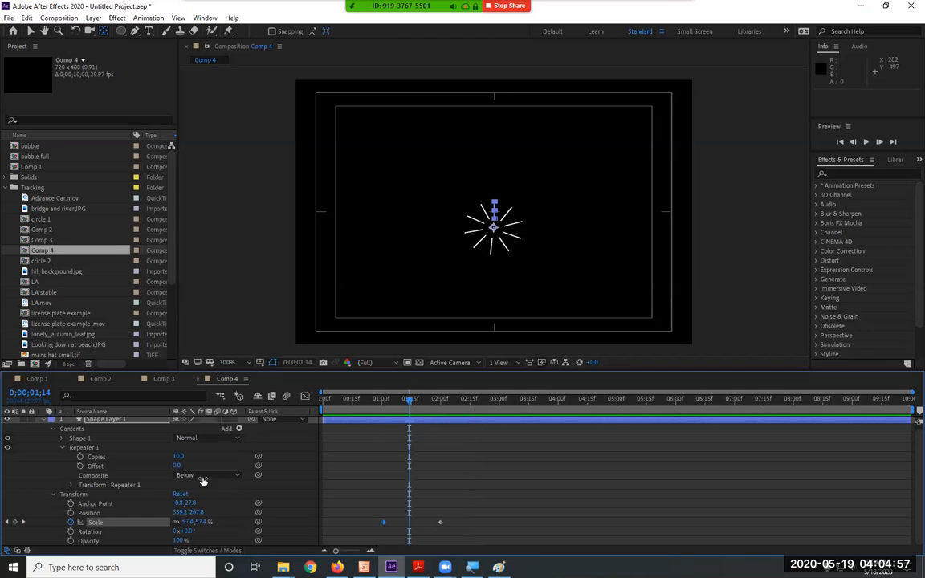
left_click(57, 494)
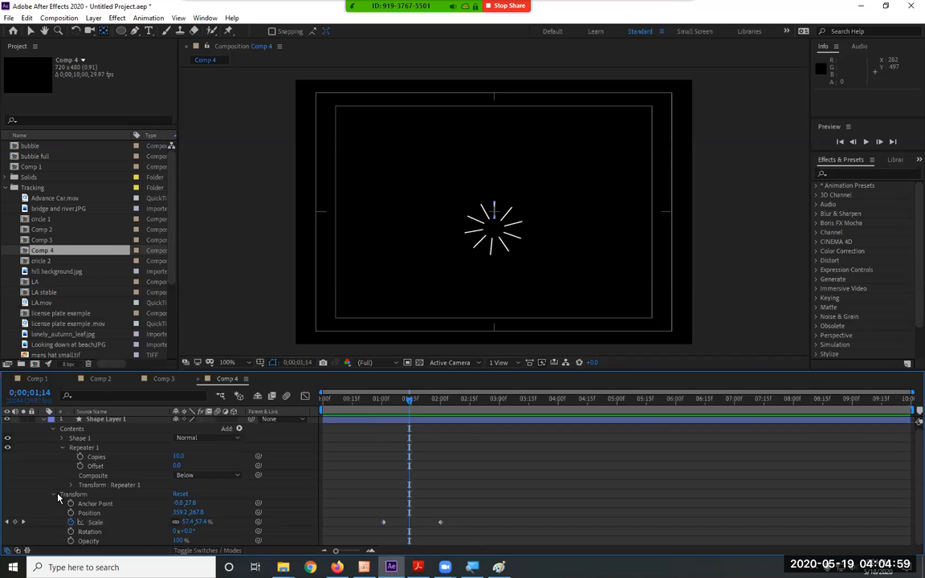
left_click(63, 448)
left_click(62, 441)
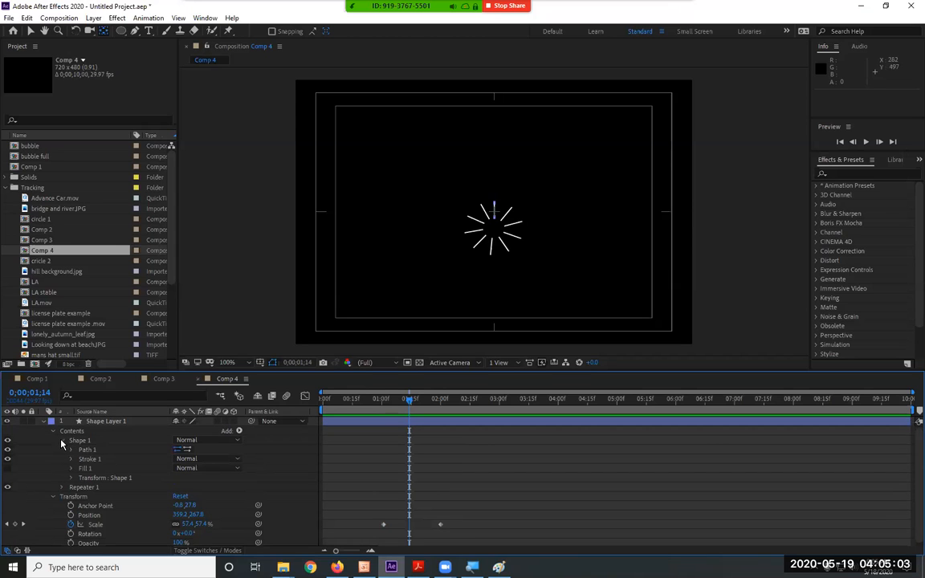
left_click(71, 460)
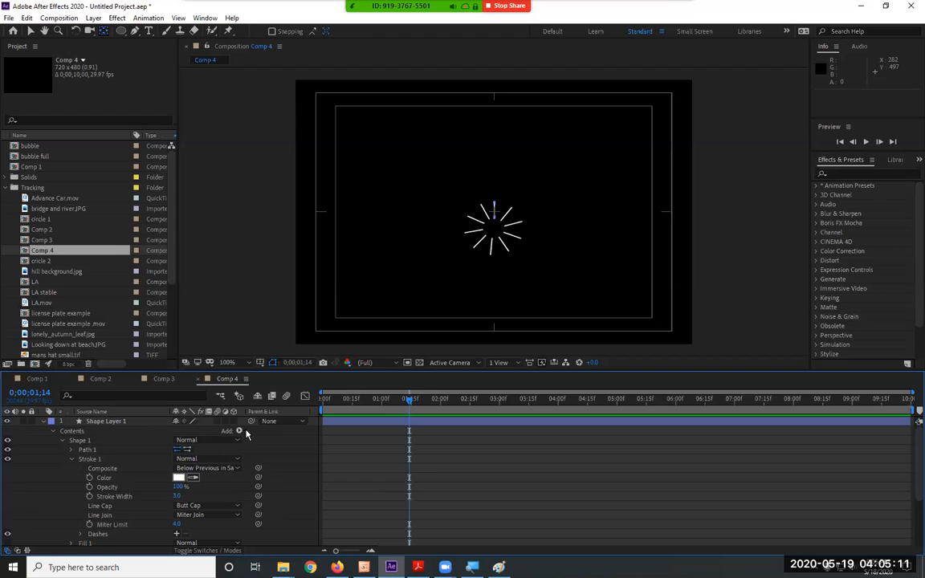
left_click(90, 497)
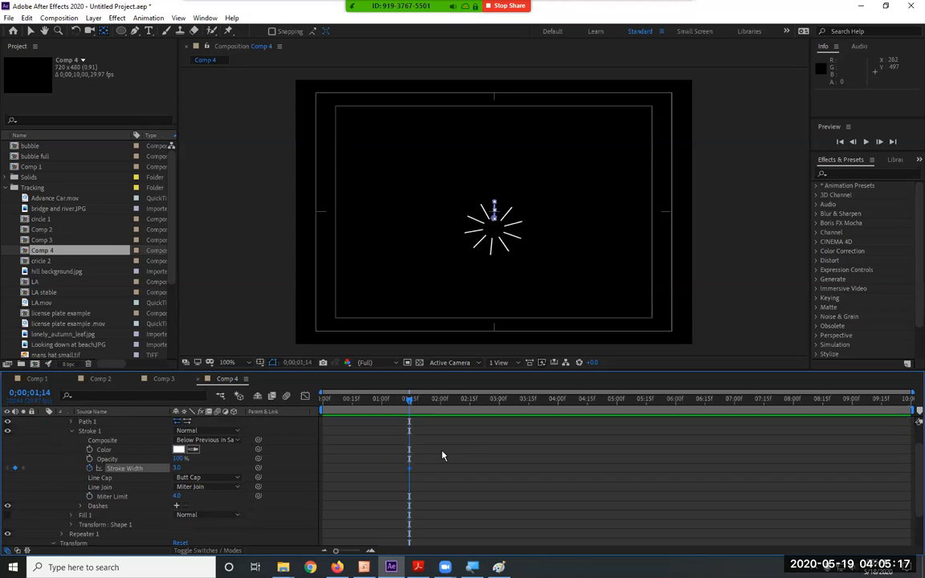
Show only Shape Layer 1's keyframed properties, set Stroke Width to 0 at 0;00;01;27, and preview the burst.
left_click(149, 423)
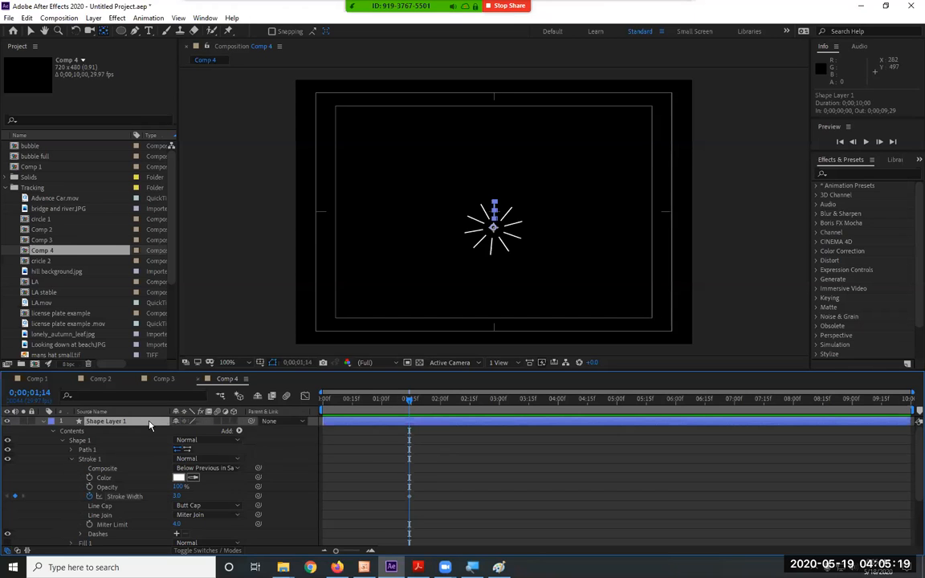
key("u")
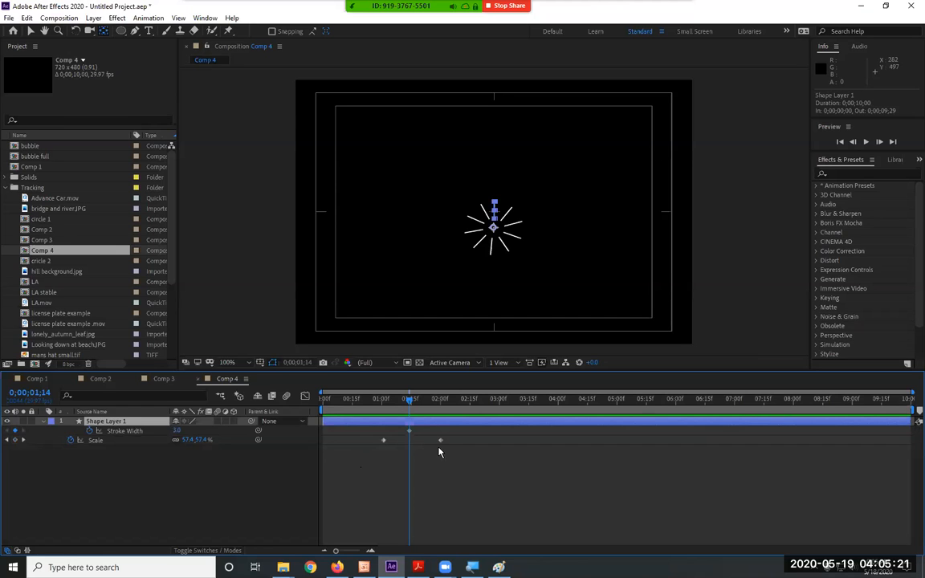
left_click_drag(410, 402, 434, 408)
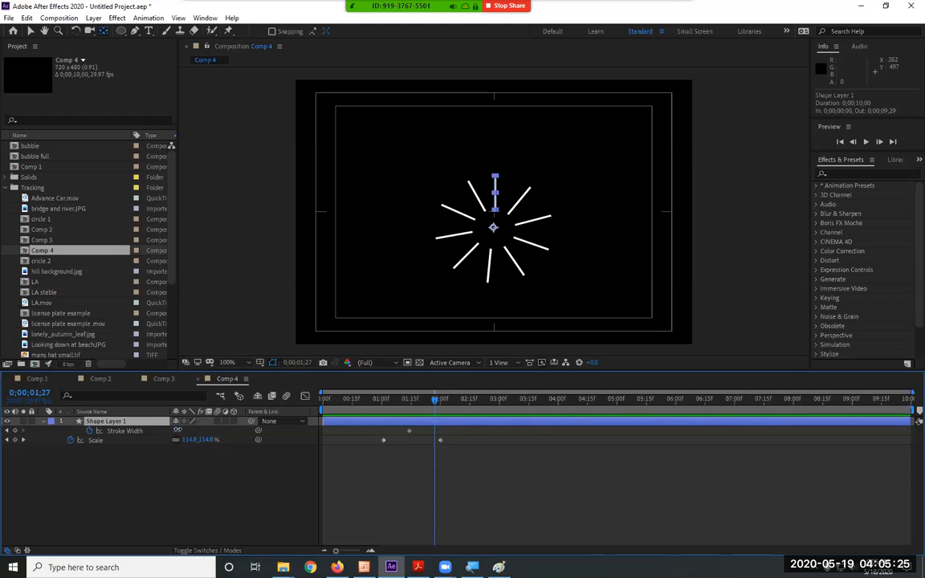
left_click_drag(179, 431, 155, 430)
key("Home")
key("space")
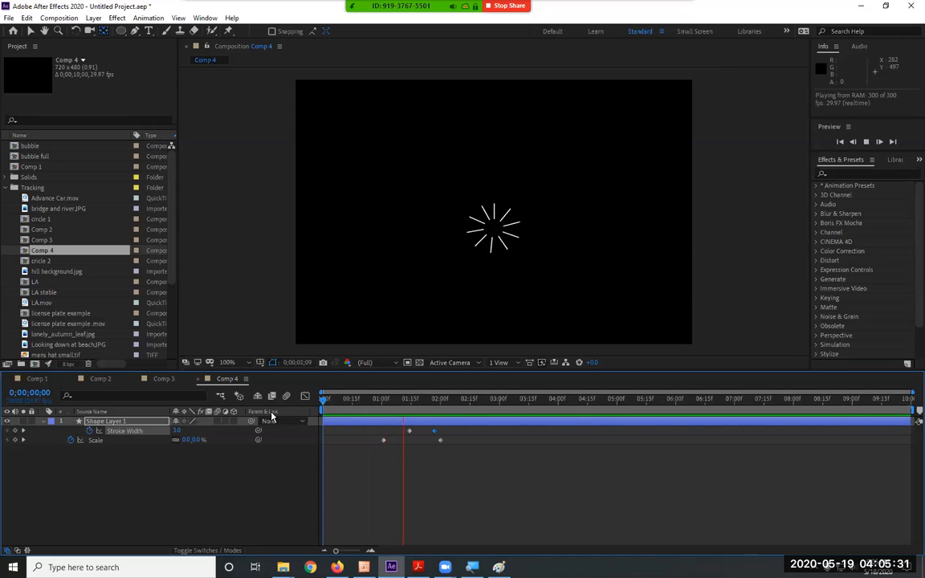
key("space")
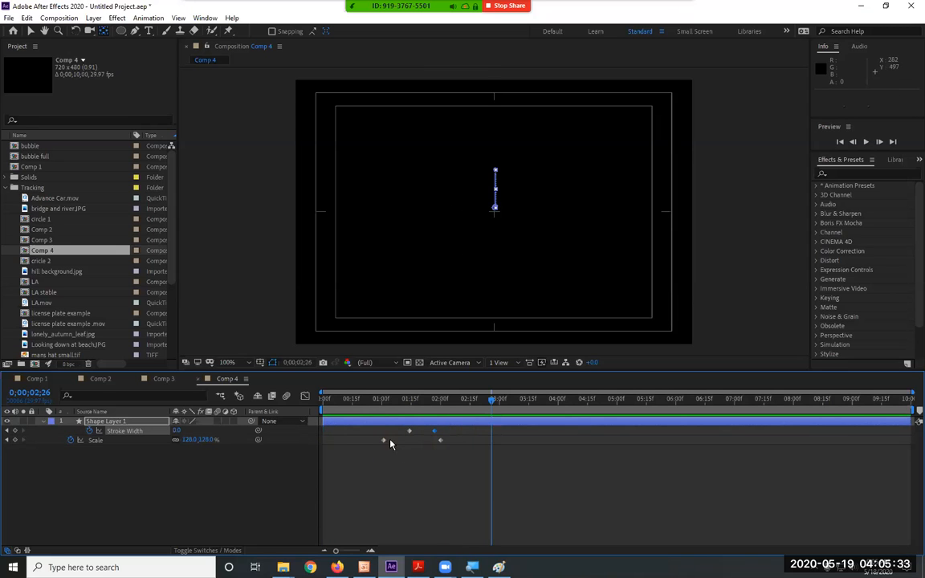
Move the Scale and Stroke Width keyframes earlier so the burst begins close to the comp's start, and preview it.
mouse_move(383, 462)
left_mouse_down()
mouse_move(413, 429)
mouse_move(384, 438)
mouse_move(423, 432)
mouse_move(351, 444)
left_mouse_up()
mouse_move(432, 432)
left_mouse_down()
mouse_move(423, 432)
mouse_move(430, 440)
left_mouse_up()
left_click_drag(360, 404, 312, 405)
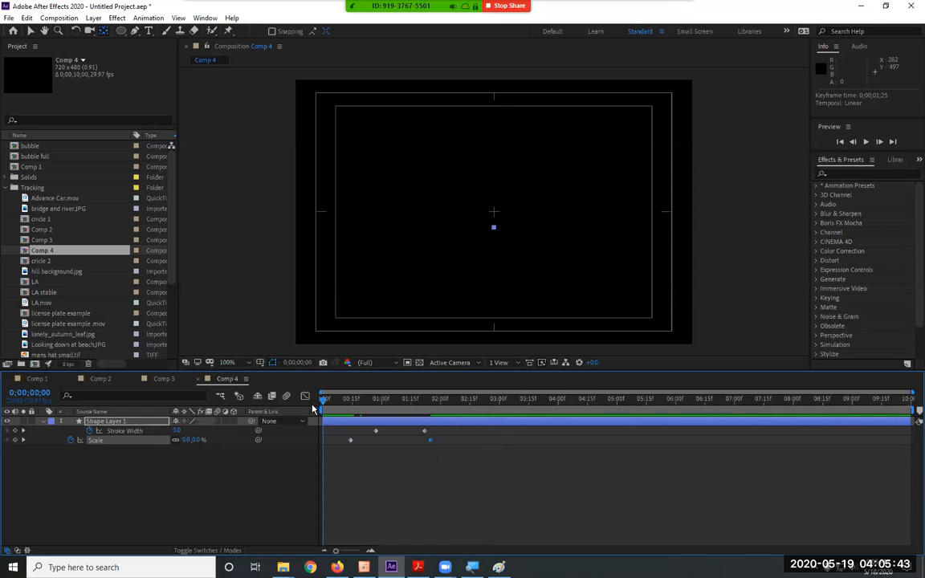
mouse_move(466, 477)
left_mouse_down()
mouse_move(348, 423)
mouse_move(329, 445)
left_mouse_up()
key("space")
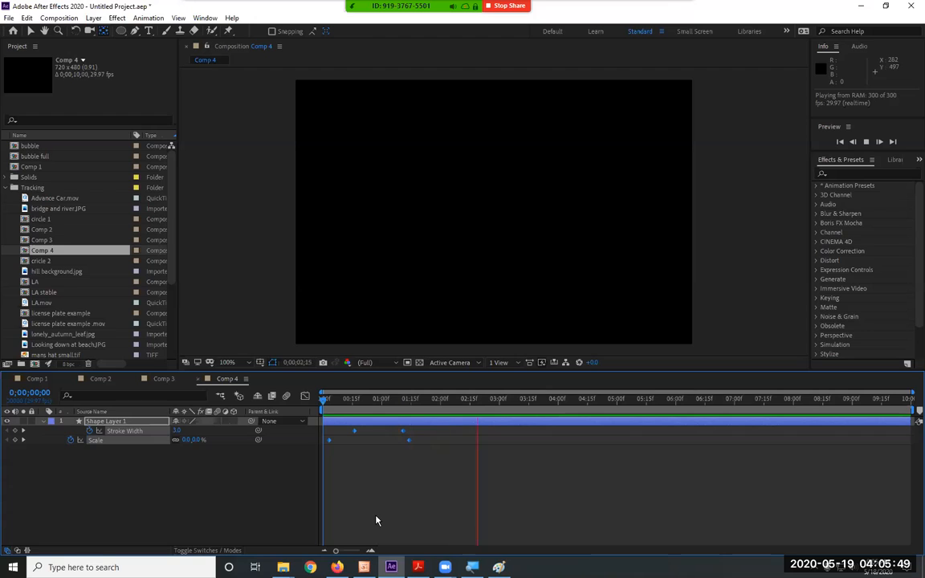
key("space")
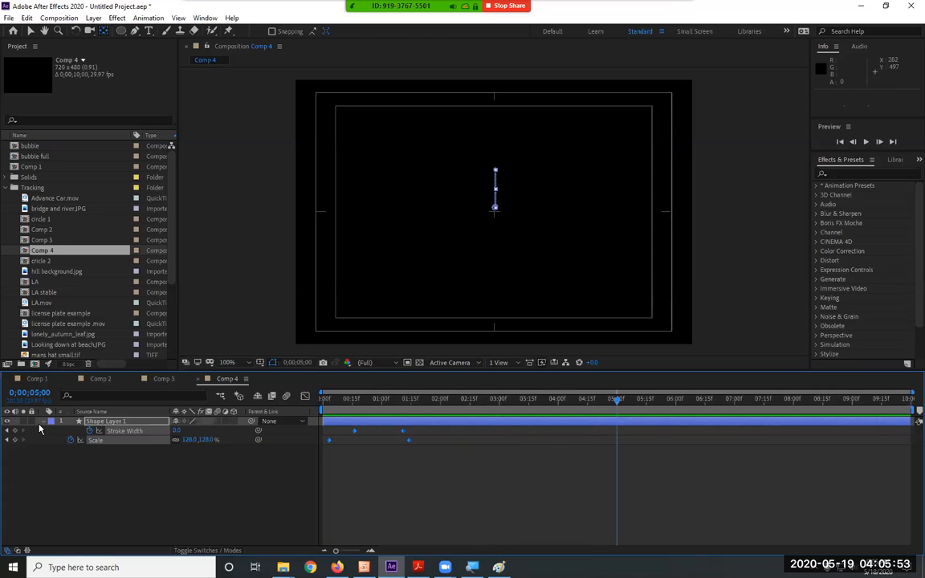
Collapse Shape Layer 1 and duplicate it twice.
left_click(42, 423)
left_click(110, 425)
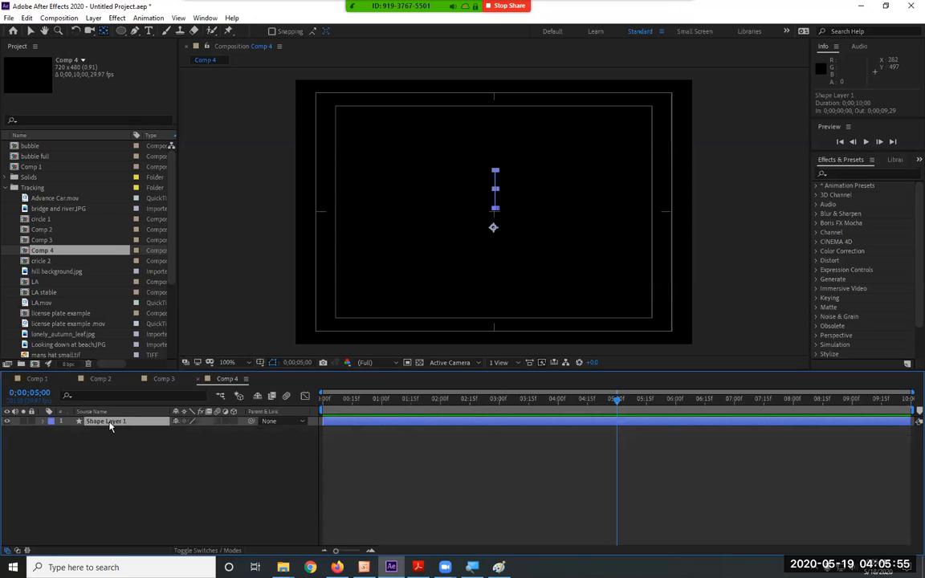
key("ctrl+d")
key("ctrl+d")
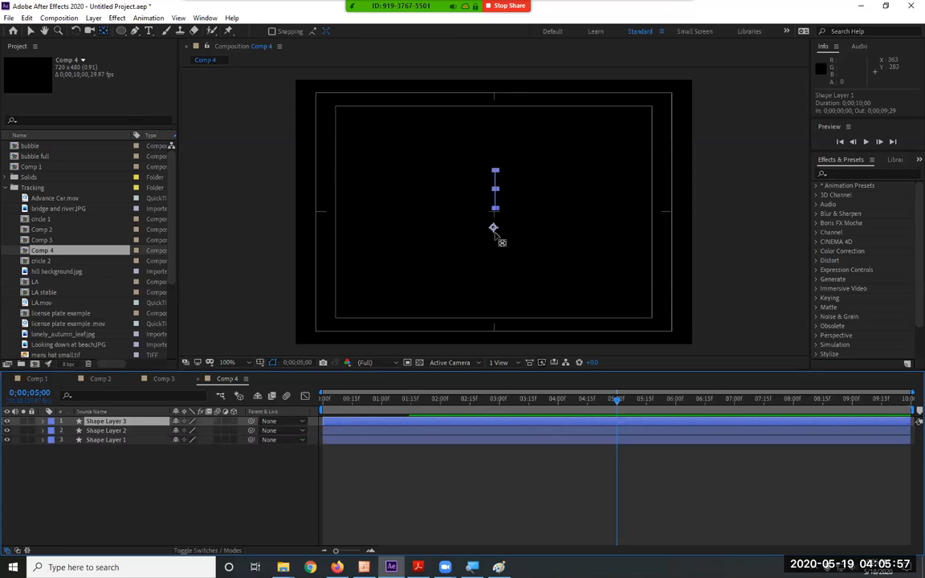
Spread the bursts apart: Shape Layer 3 to about 535, 199, Shape Layer 2 to about 201, 218, and Shape Layer 1 below centre.
left_click(30, 30)
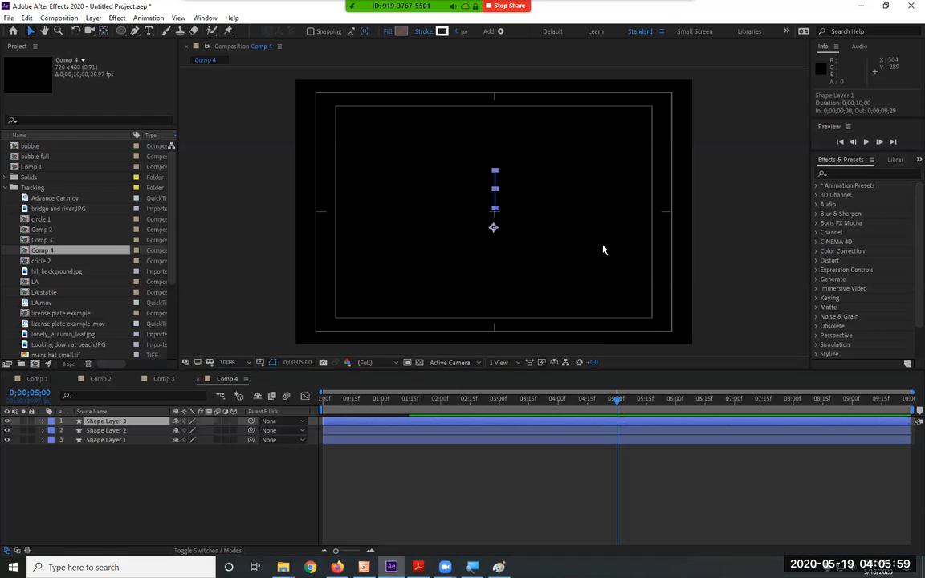
left_click_drag(493, 230, 591, 191)
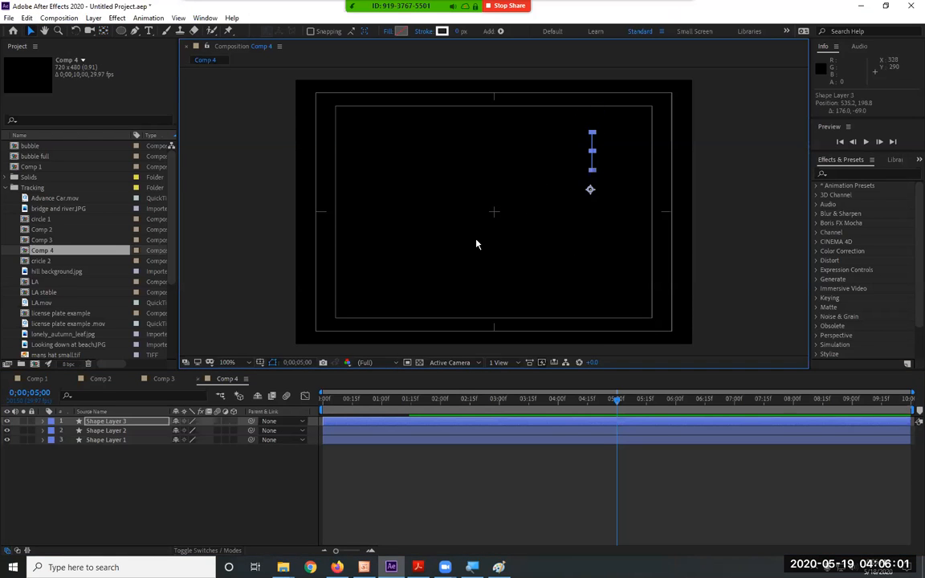
left_click(134, 431)
left_click_drag(493, 228, 406, 200)
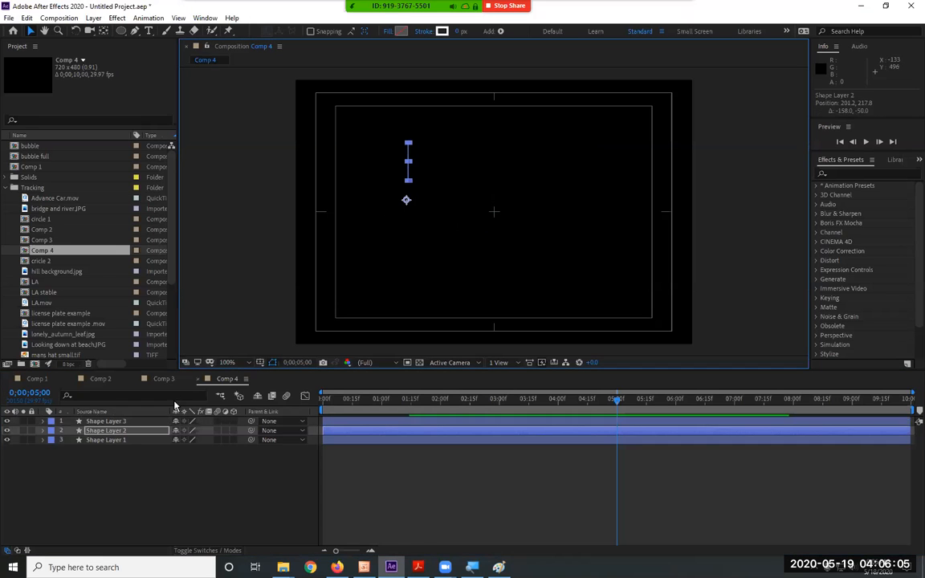
left_click(120, 440)
left_click_drag(493, 235, 481, 279)
Preview the three bursts and stagger them by starting Shape Layer 2 at 0;00;00;05 and Shape Layer 1 at 0;00;00;19.
key("Home")
key("space")
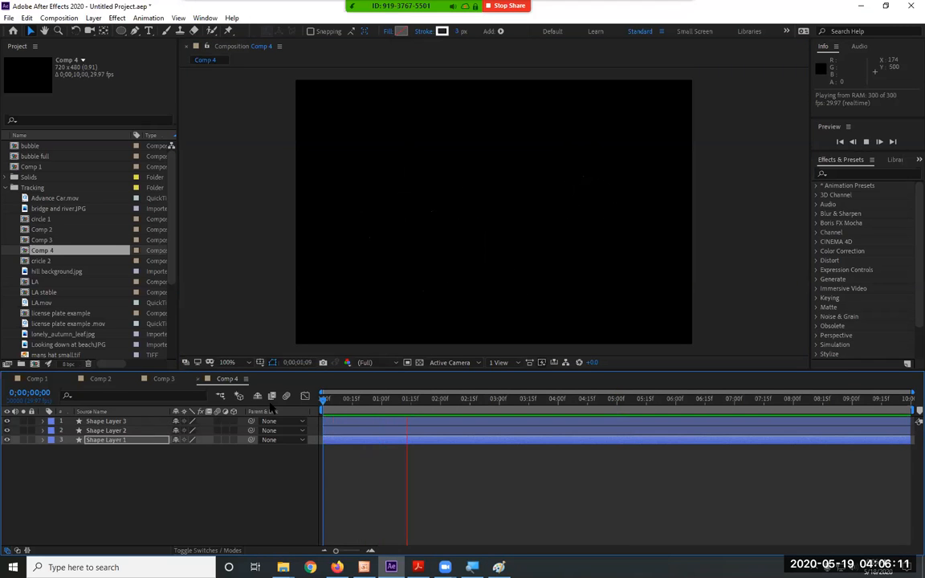
key("space")
left_click(377, 432)
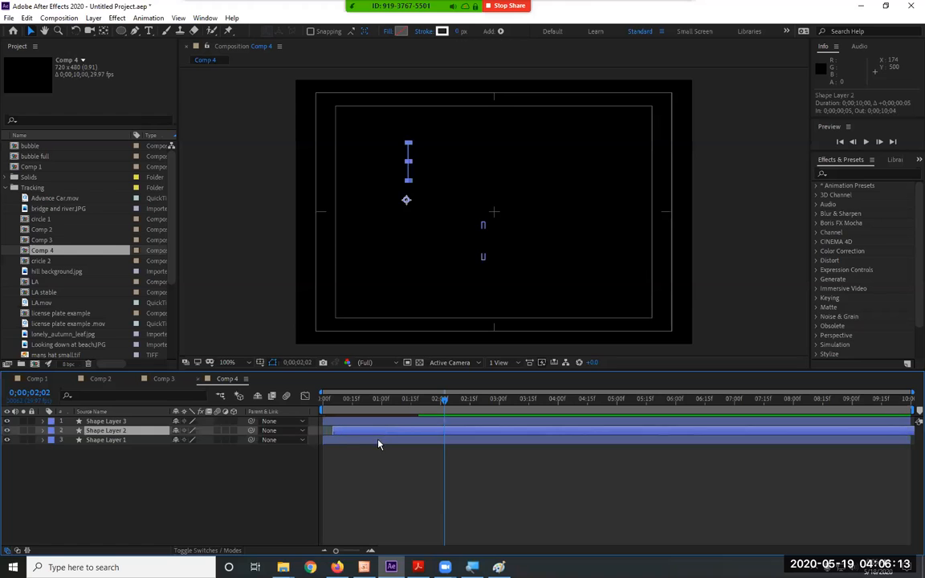
left_click_drag(379, 444, 414, 444)
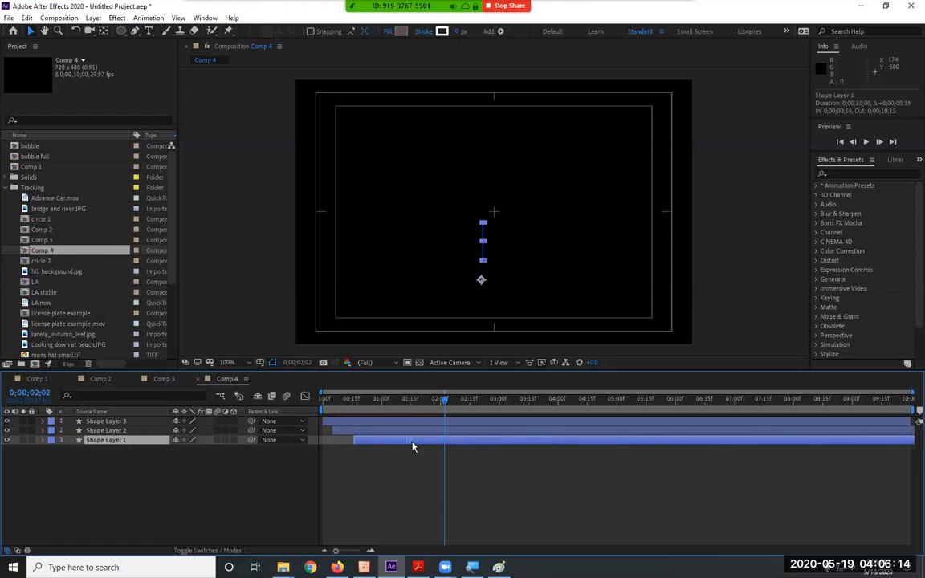
Set the Stroke 1 colour of Shape Layer 2 to pure red (FF0000).
left_click(48, 432)
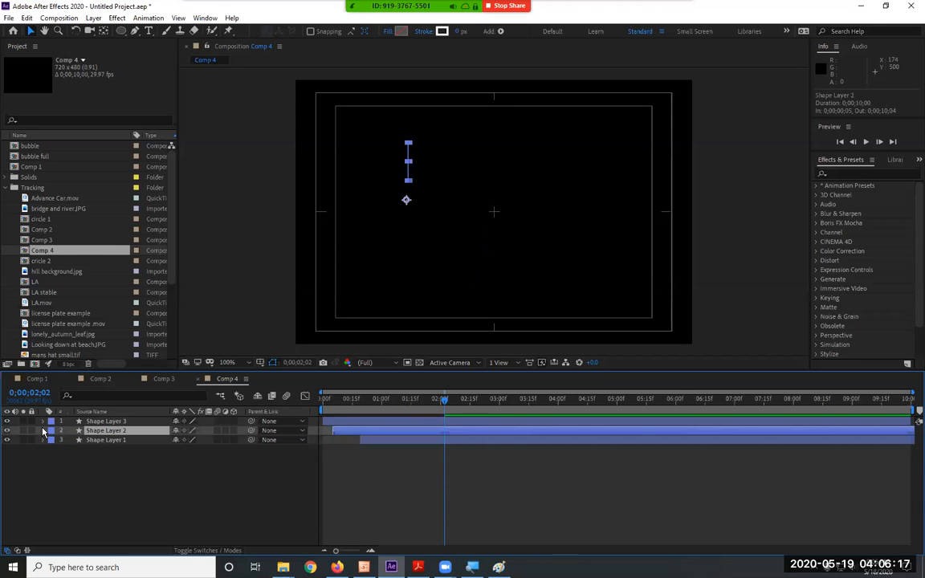
left_click(44, 432)
left_click(51, 441)
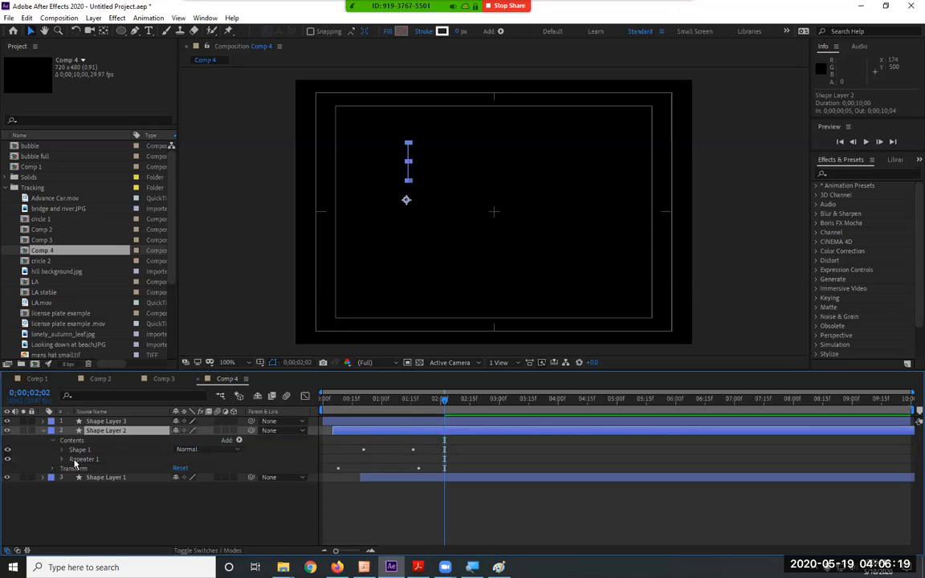
left_click(62, 449)
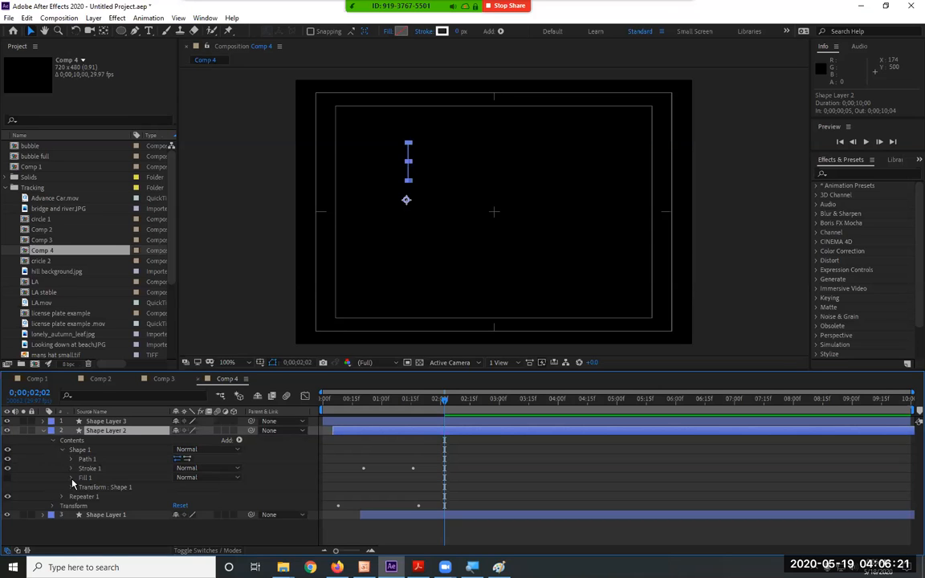
left_click(71, 468)
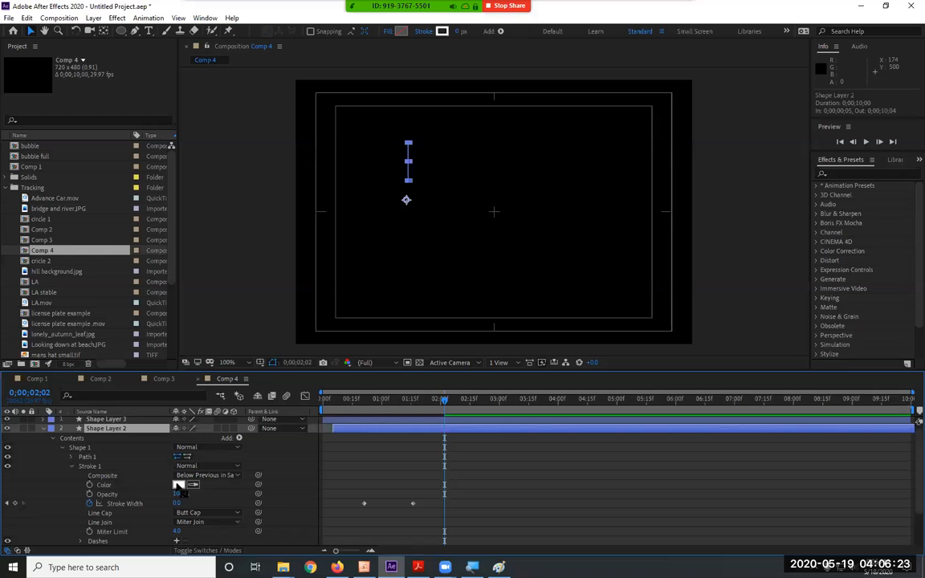
left_click(179, 487)
left_click_drag(463, 265, 484, 178)
left_click(572, 218)
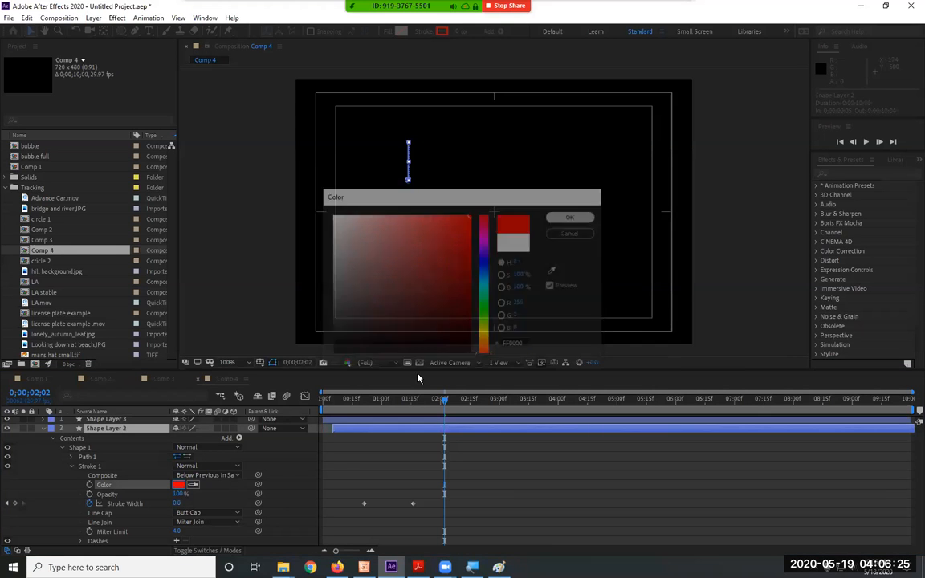
Preview the bursts from the start of the comp, and collapse Shape Layer 2.
left_click_drag(371, 401, 269, 402)
key("space")
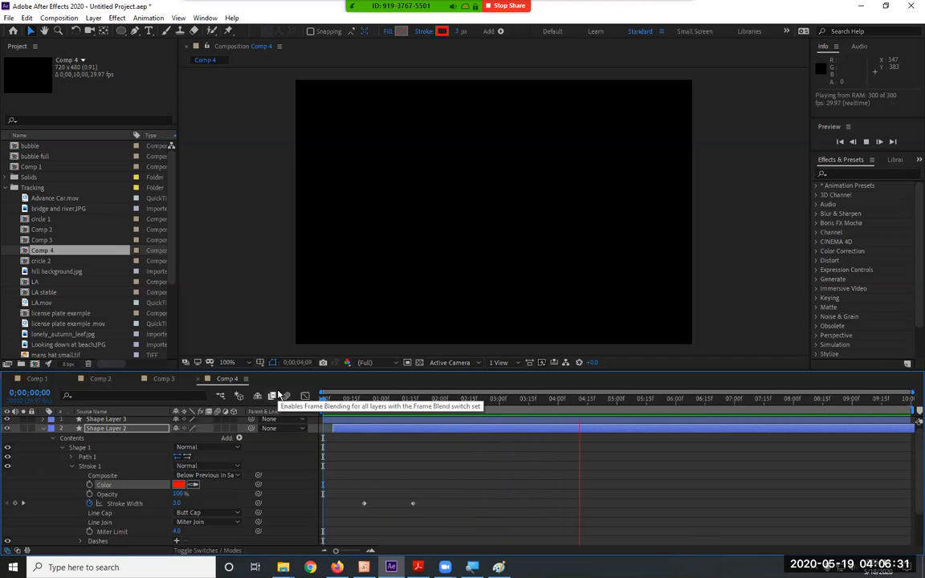
key("space")
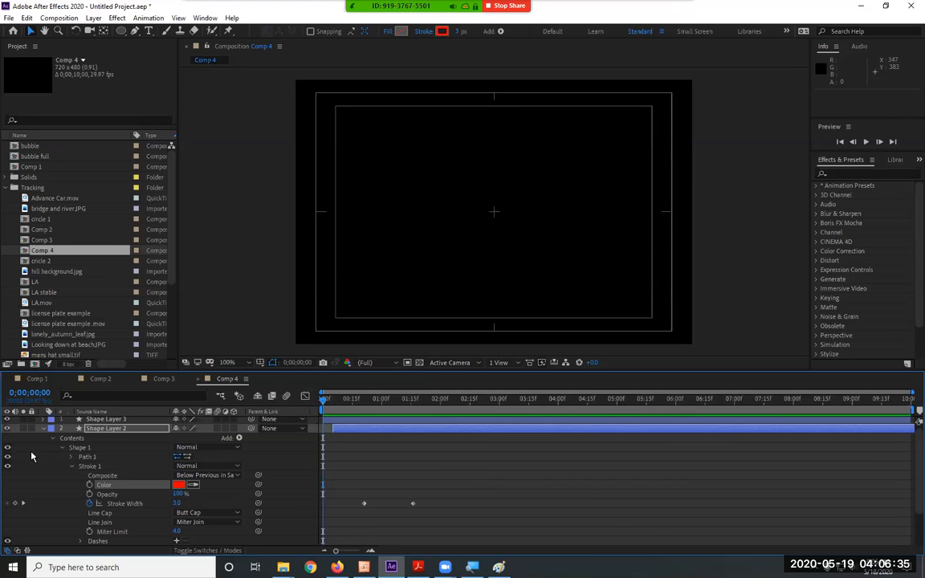
left_click(44, 430)
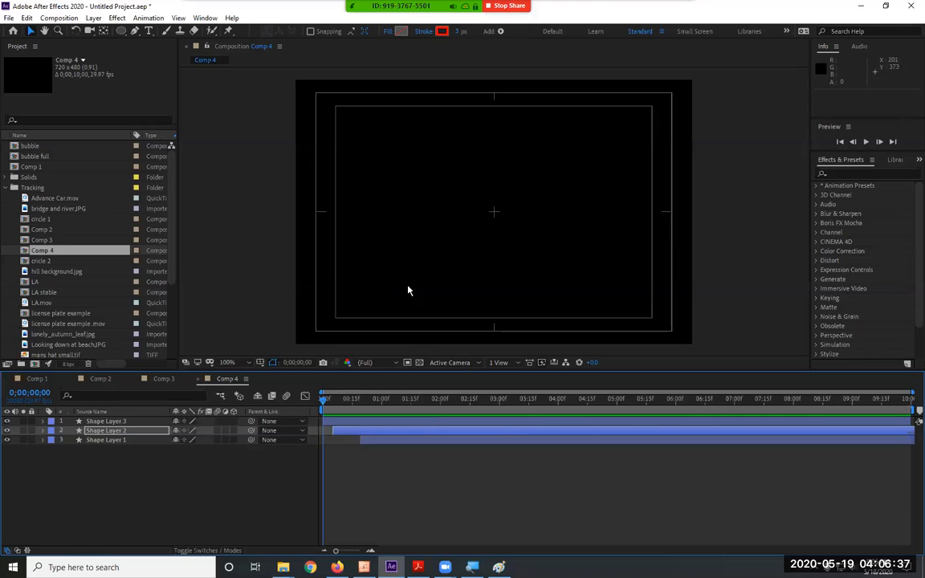
Draw a vertical line on a new shape layer with the Pen tool, from the comp's centre up to about 359, 166.
left_click(133, 32)
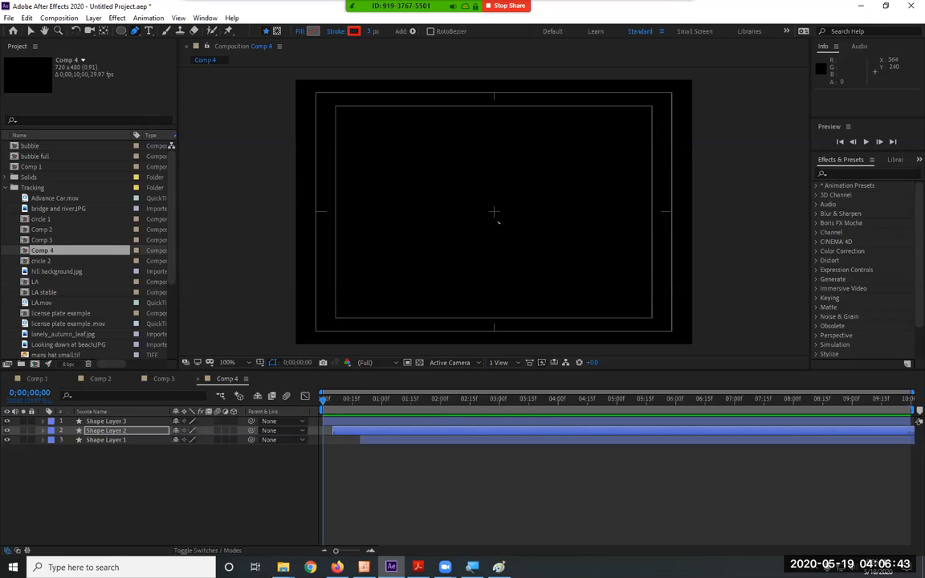
left_click(494, 211)
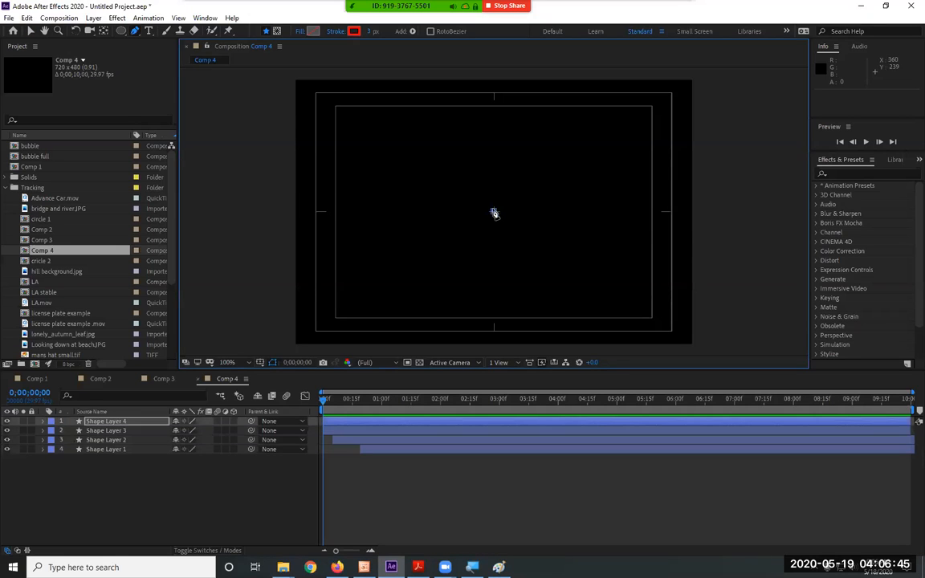
left_click(493, 173)
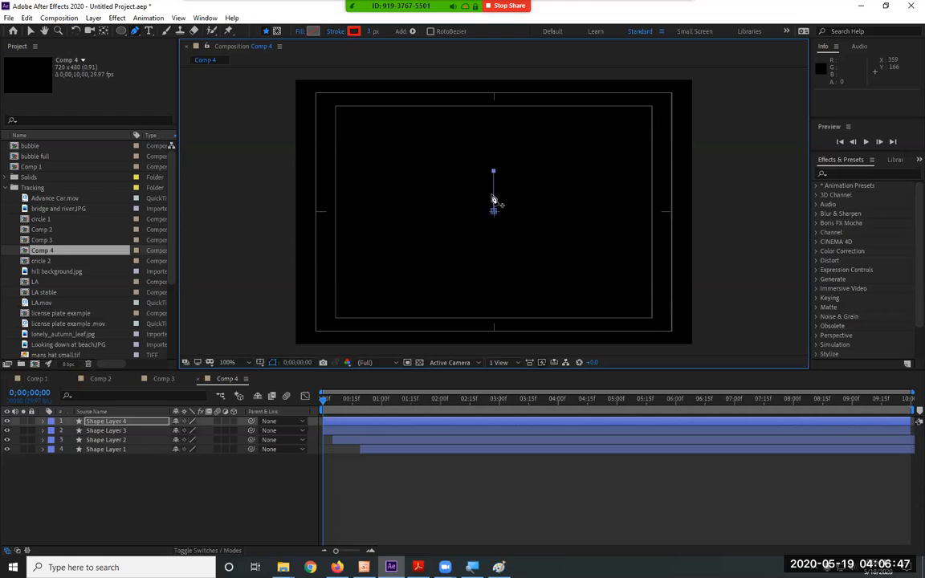
Hide and lock Shape Layers 1, 2 and 3, leaving Shape Layer 4 visible and selected.
mouse_move(150, 498)
left_mouse_down()
mouse_move(95, 434)
mouse_move(104, 435)
left_mouse_up()
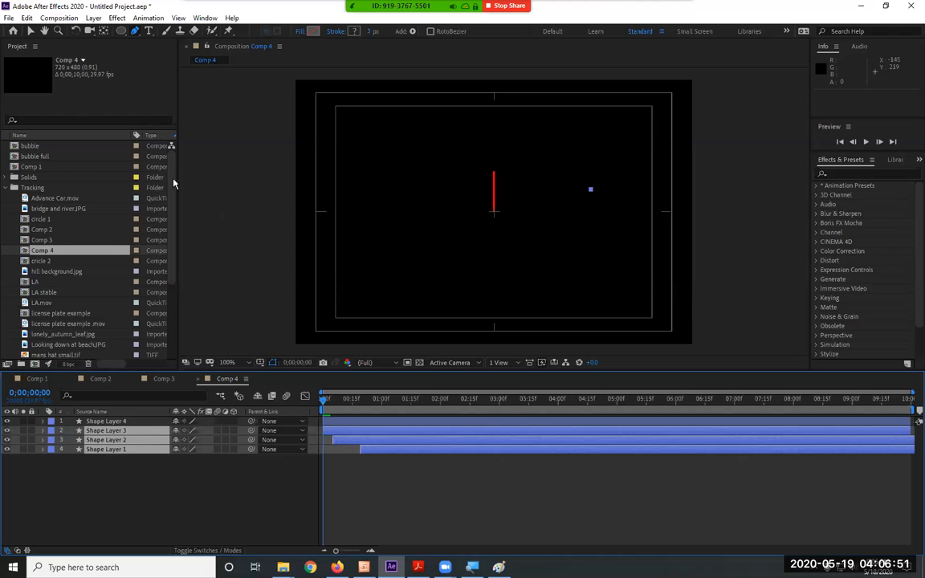
left_click(30, 31)
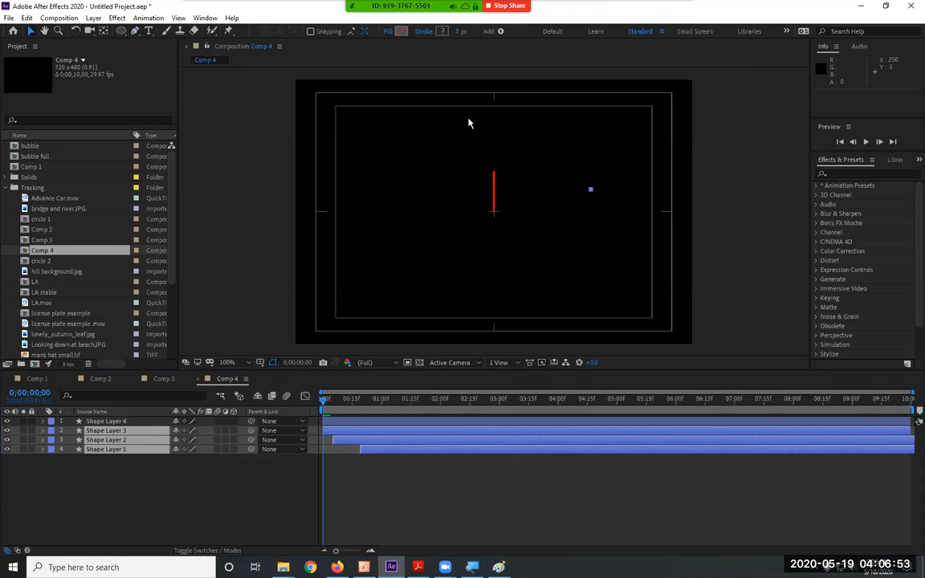
left_click(121, 422)
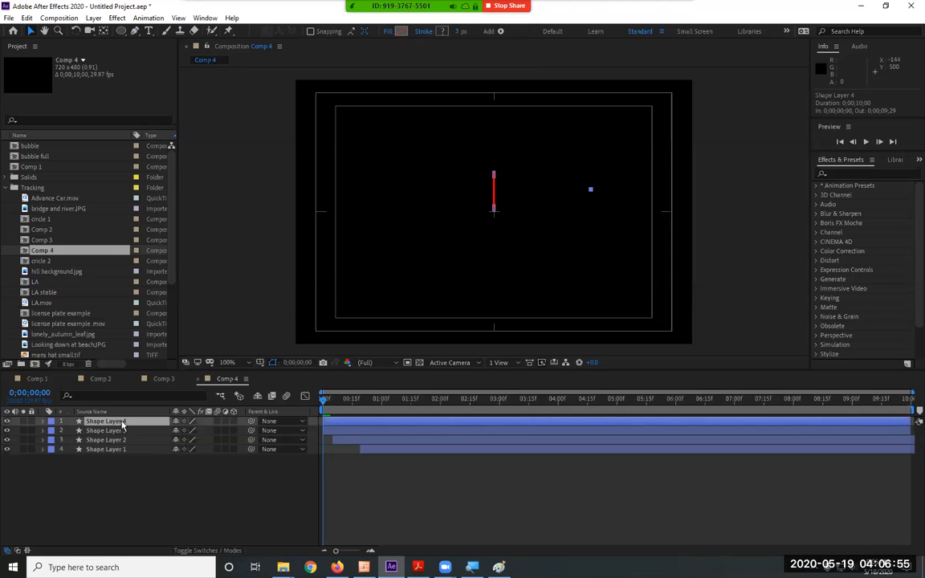
left_click_drag(31, 430, 31, 468)
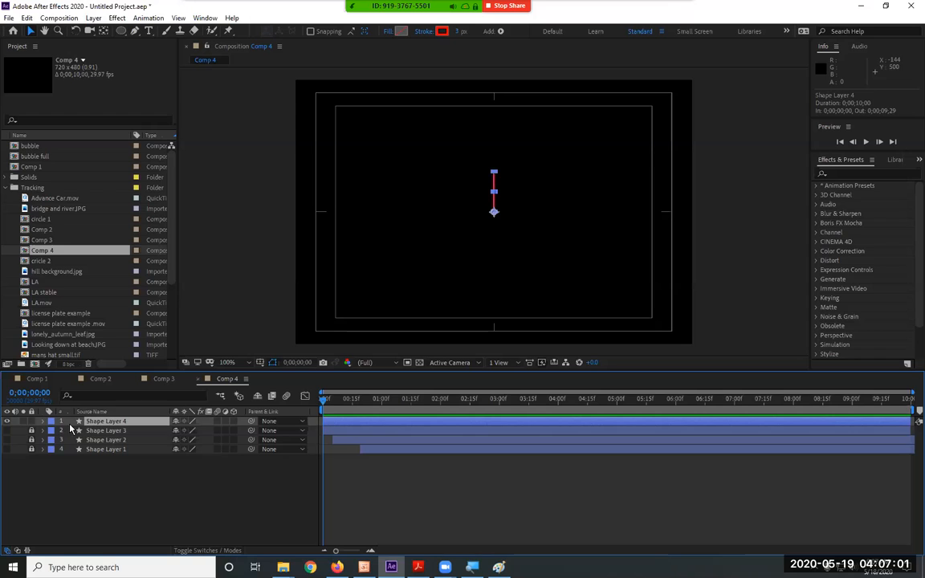
Add a Repeater to the contents of Shape Layer 4.
left_click(42, 421)
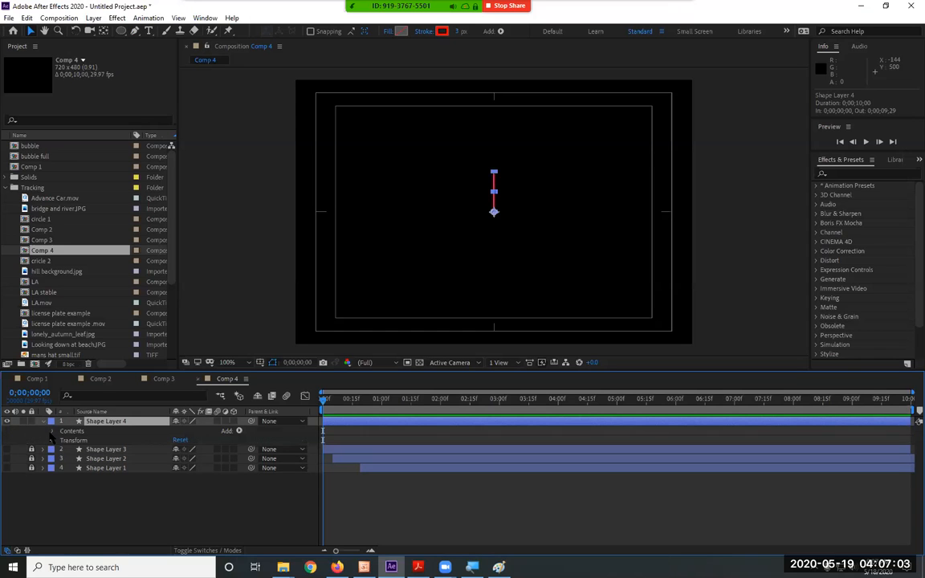
left_click(55, 431)
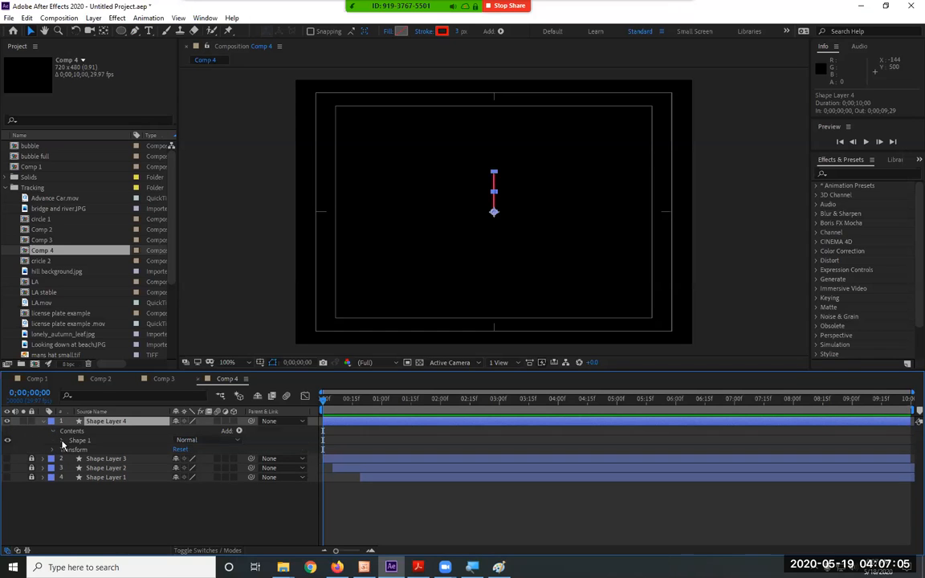
left_click(63, 441)
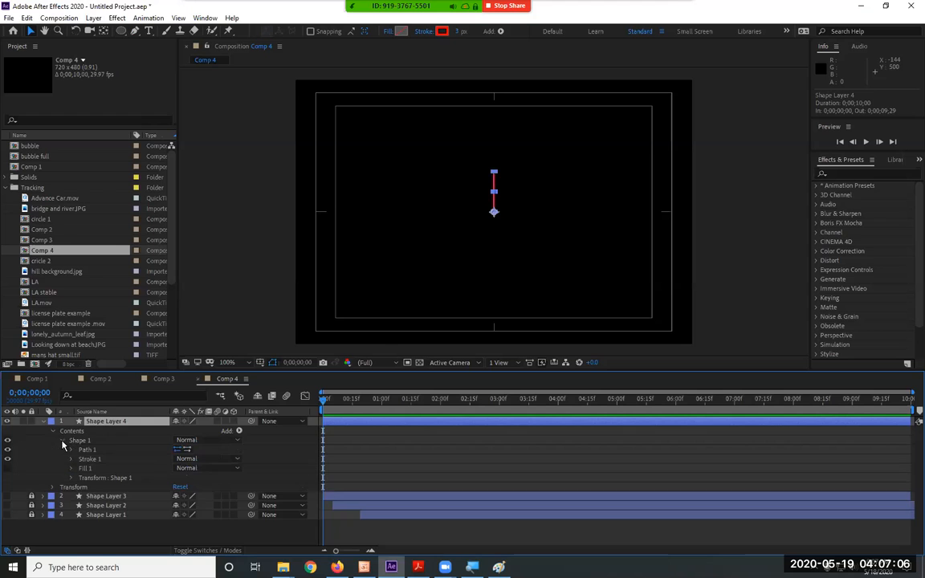
left_click(238, 432)
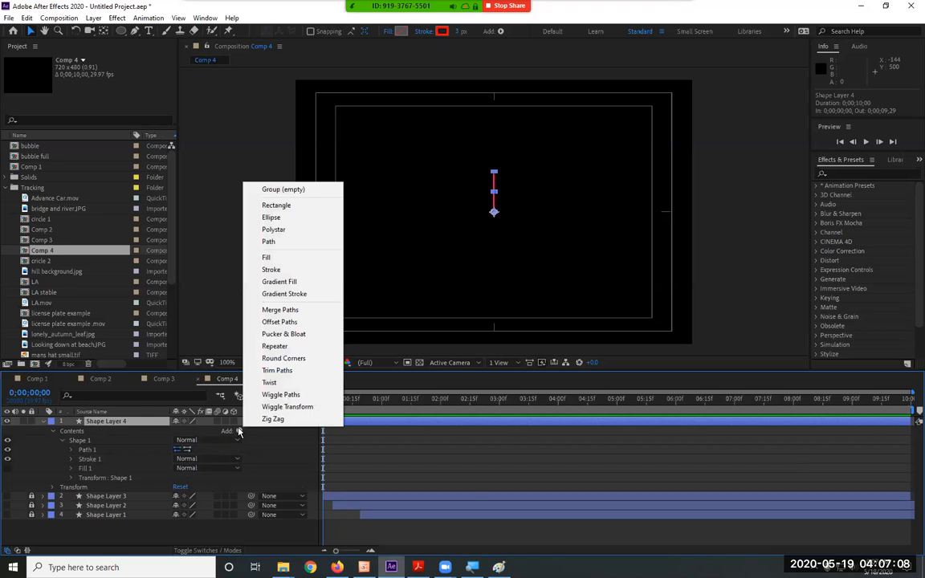
left_click(275, 346)
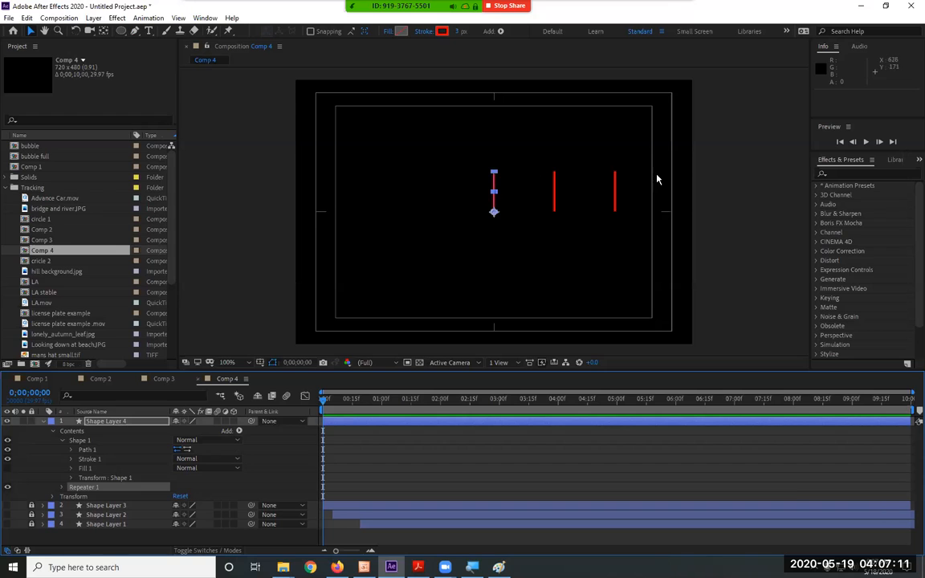
Set the number of copies in Shape Layer 4's Repeater 1 to 10.
left_click(64, 488)
left_click(183, 496)
type("4")
key("Return")
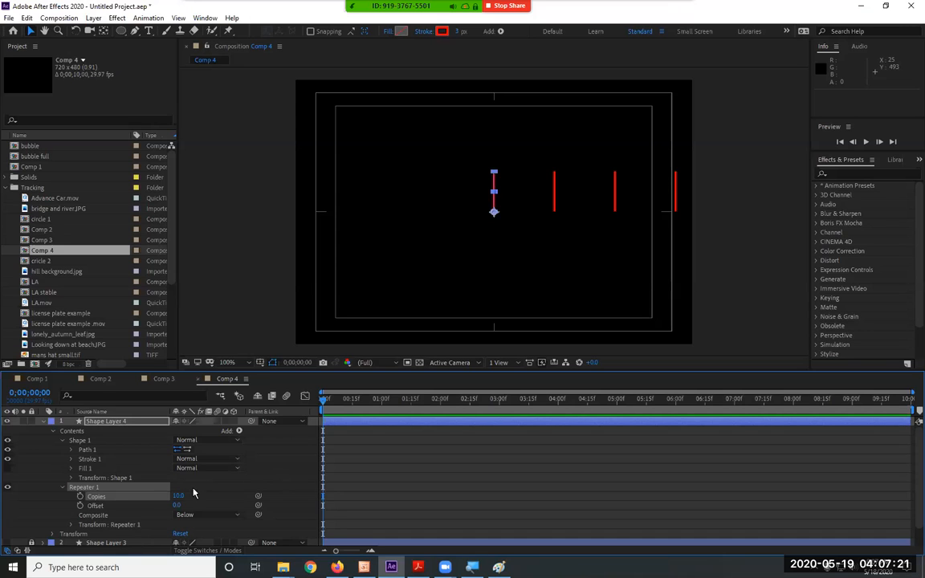
left_click(65, 488)
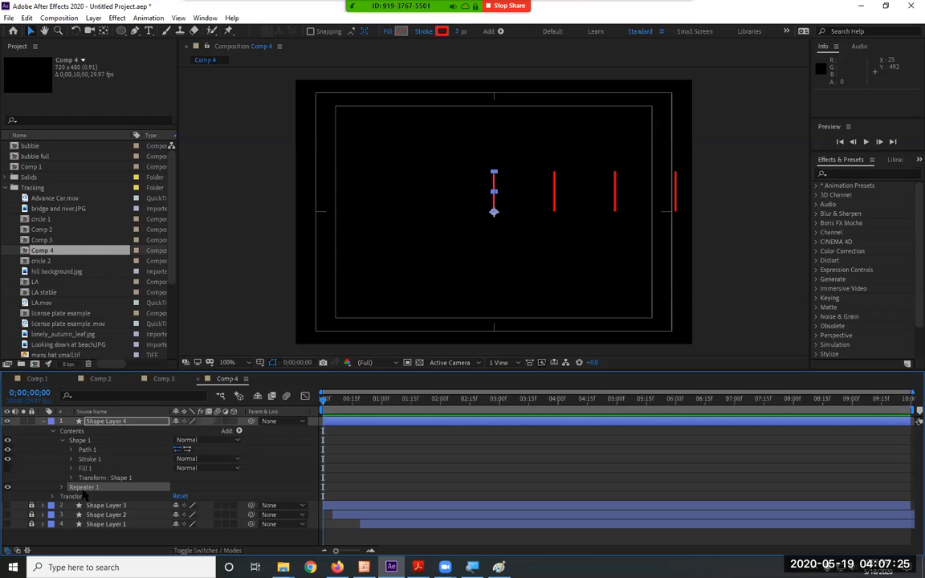
Check the Transform properties of Shape 1, and move Repeater 1 into the Shape 1 group above Path 1.
left_click(86, 477)
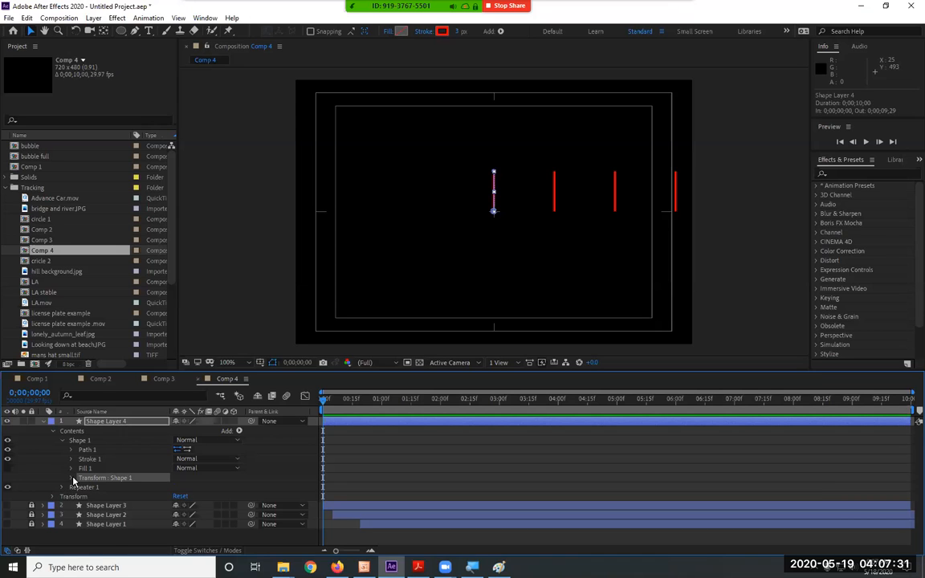
left_click(72, 478)
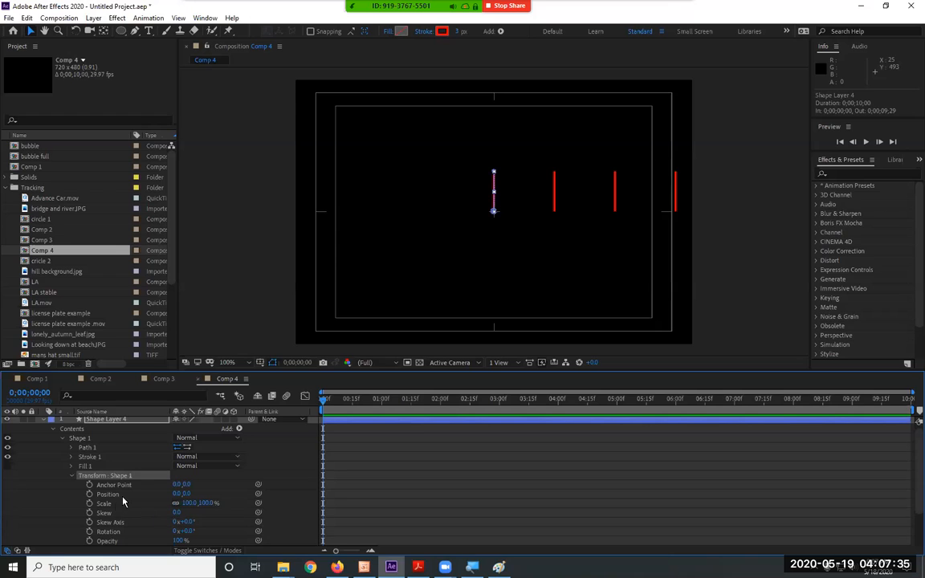
left_click(70, 477)
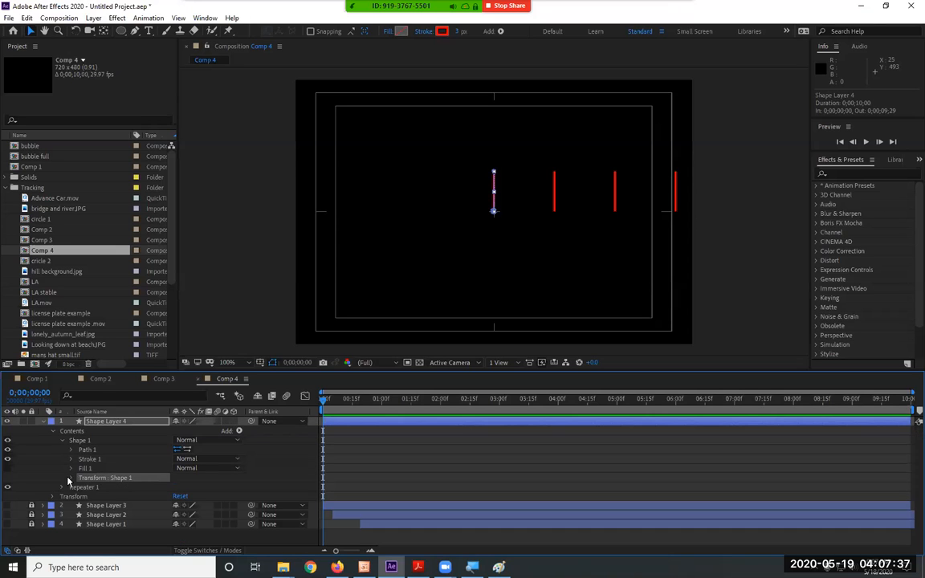
left_click_drag(87, 491, 117, 453)
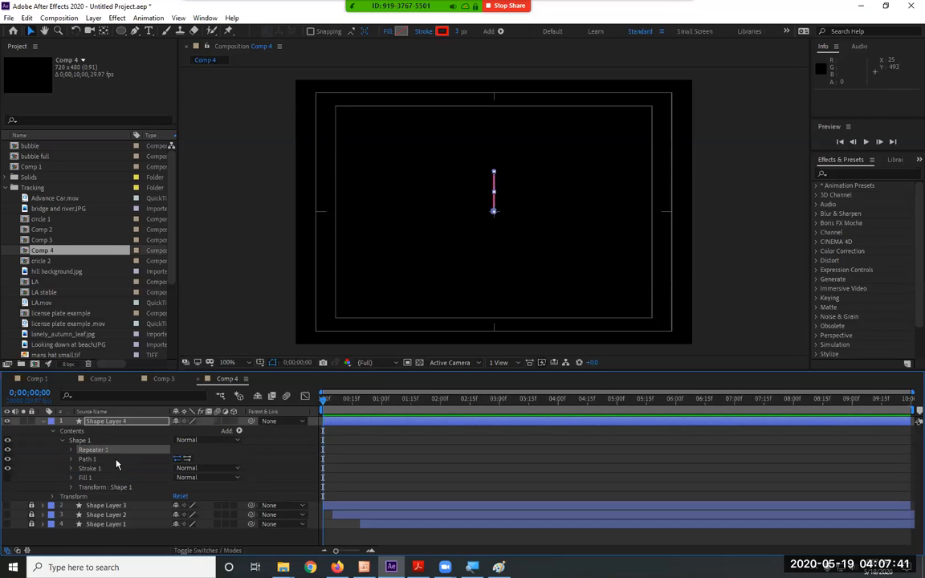
Inspect the Repeater and Shape 1 transform properties, and move Repeater 1 directly below Path 1 inside Shape 1.
left_click(71, 450)
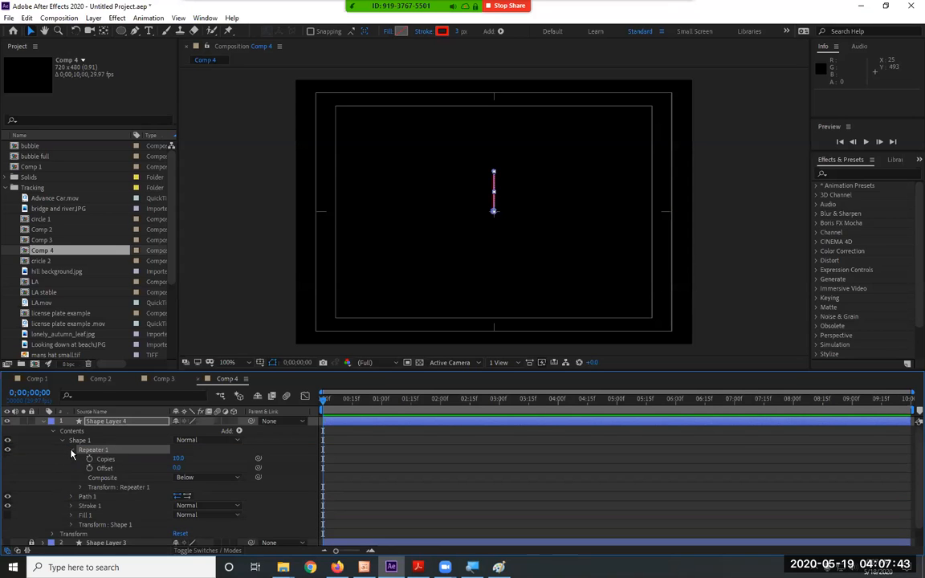
left_click(71, 451)
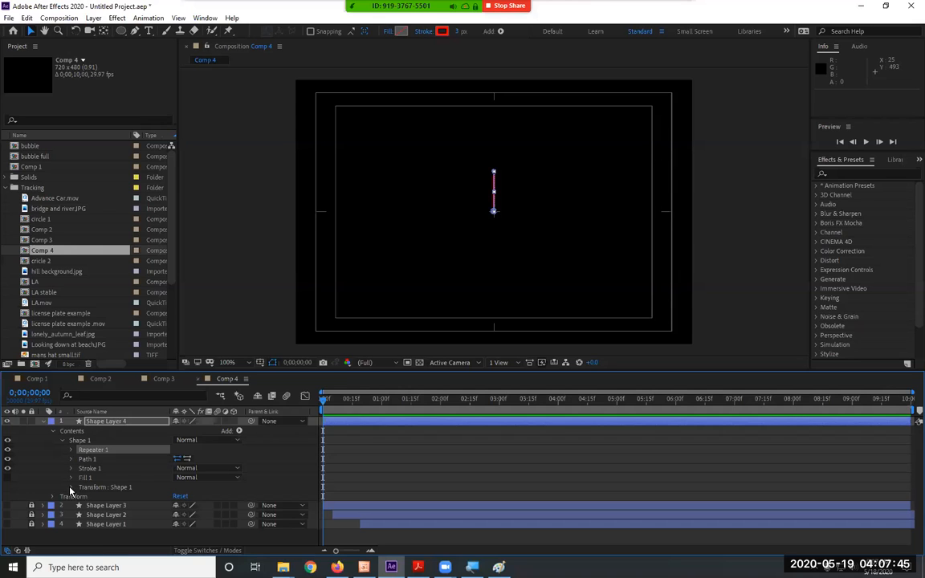
left_click(70, 487)
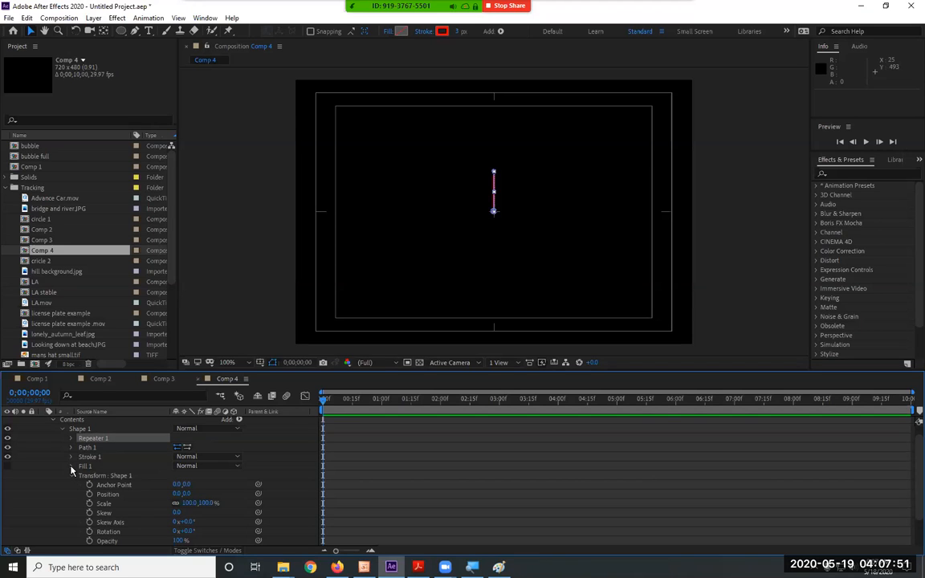
left_click(90, 439)
left_click_drag(94, 440, 105, 454)
left_click_drag(105, 451, 84, 440)
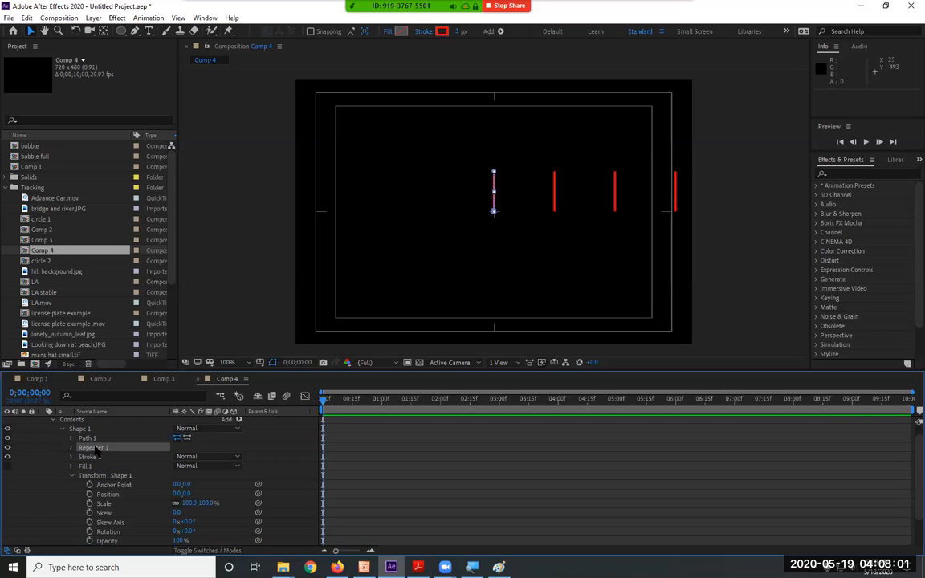
left_click(88, 440)
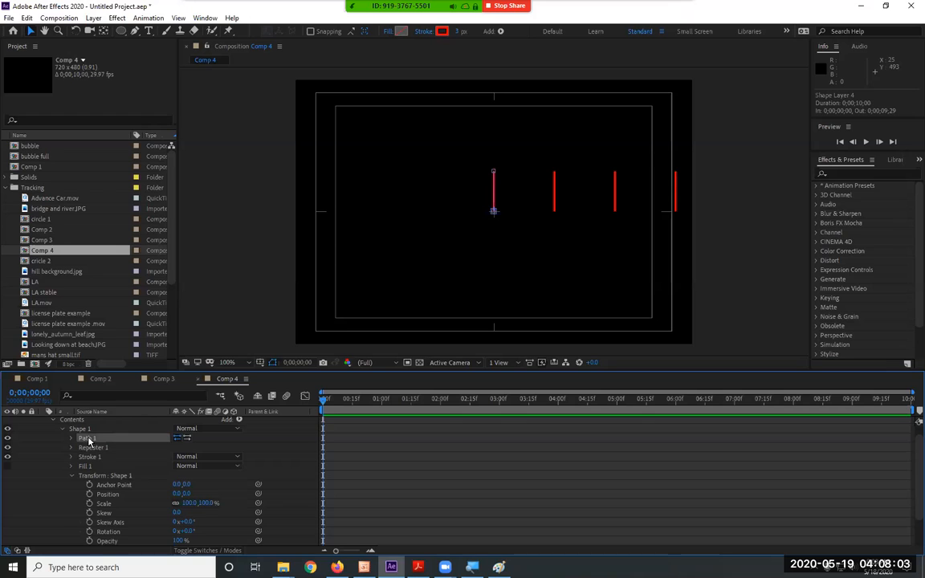
left_click(93, 447)
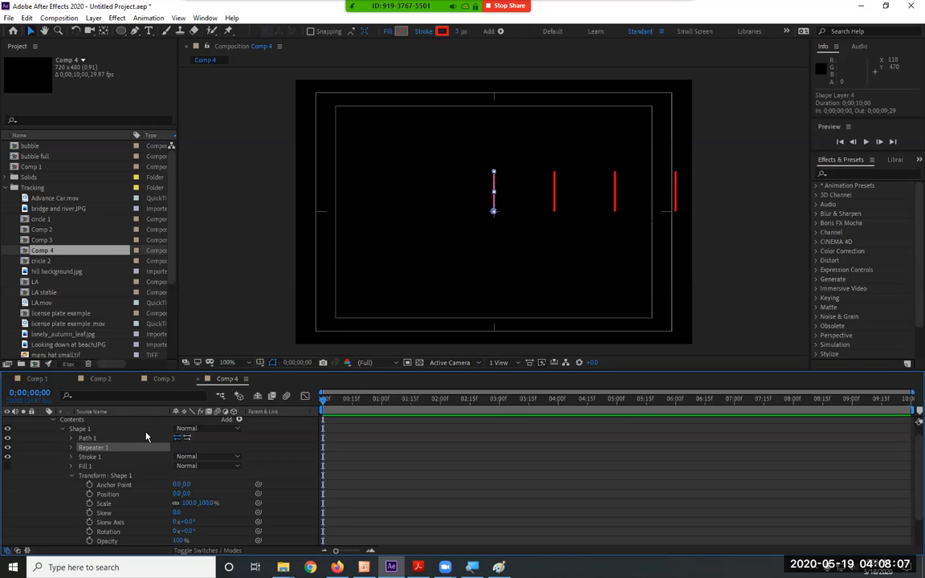
left_click(105, 476)
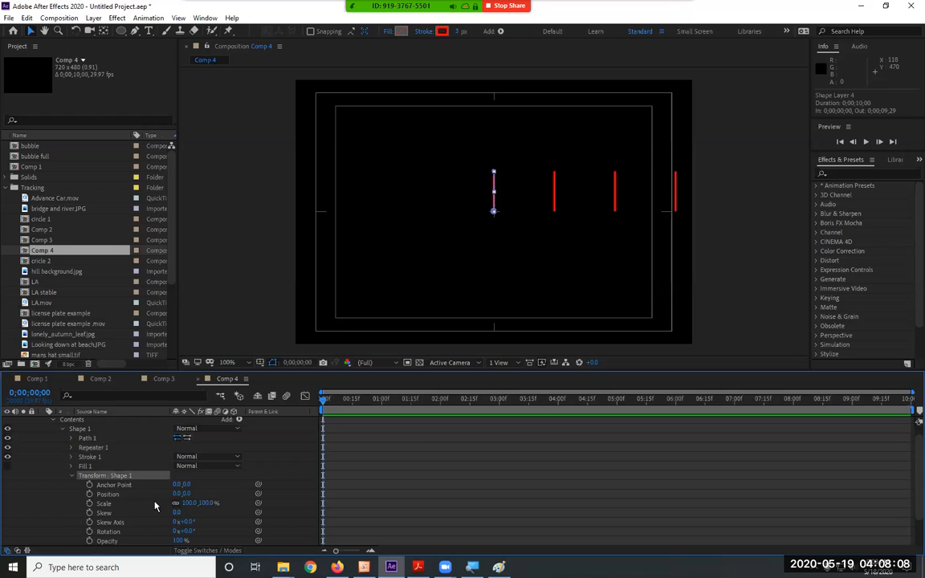
Set the horizontal Position in Repeater 1's transform properties to 0.
left_click(71, 447)
left_click(67, 514)
left_click(69, 515)
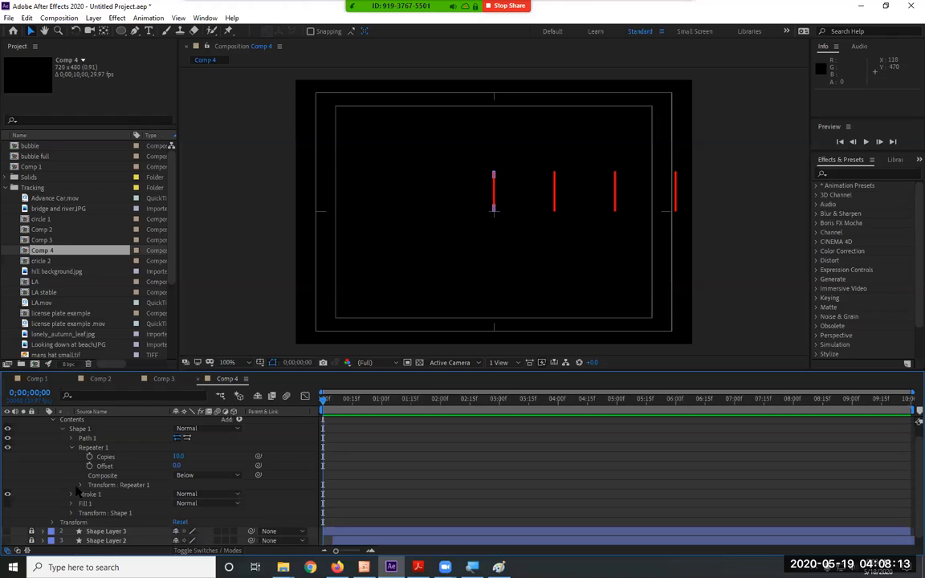
left_click(81, 485)
left_click(181, 503)
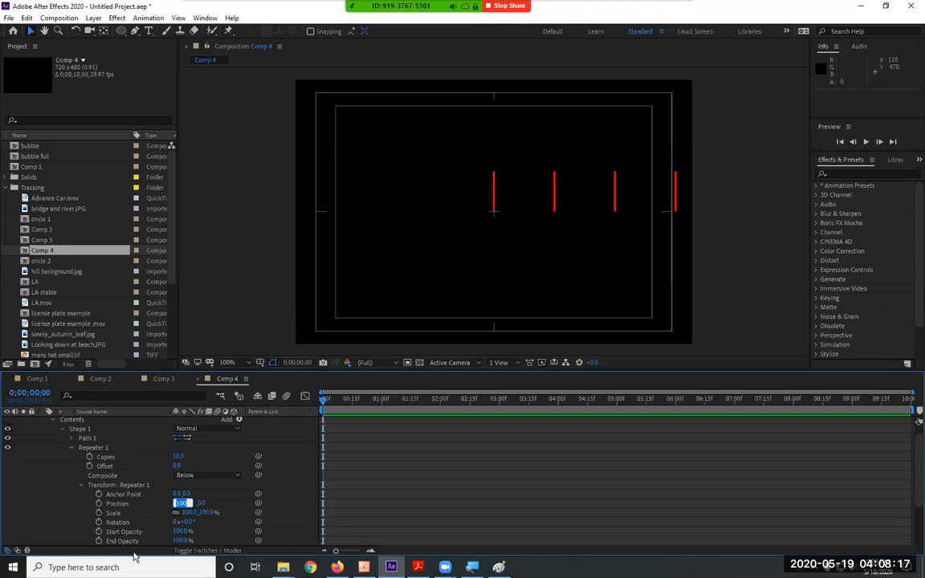
type("0")
key("Return")
Try a vertical Anchor Point value of 72 in Repeater 1's transform properties, and undo the change.
scroll(238, 488, "down", 3)
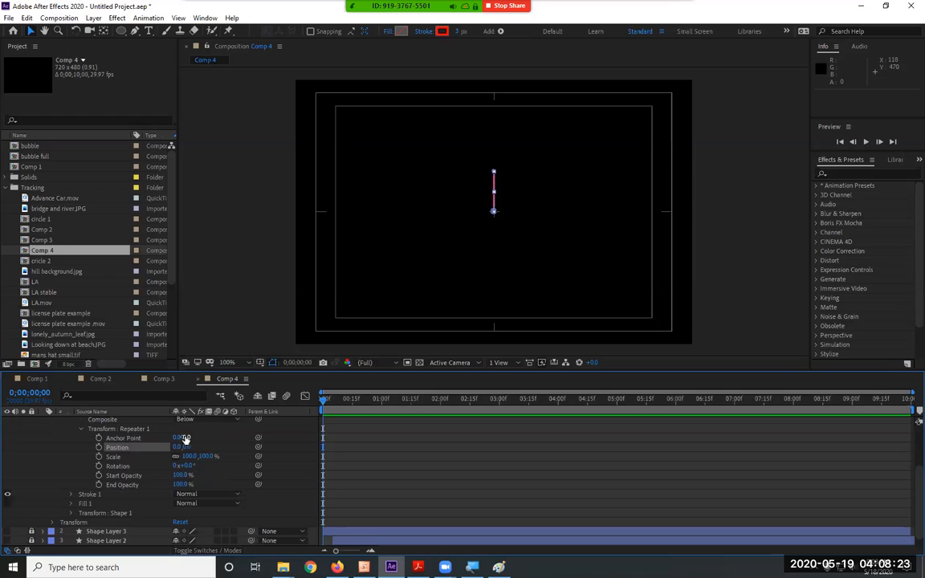
left_click_drag(186, 439, 226, 436)
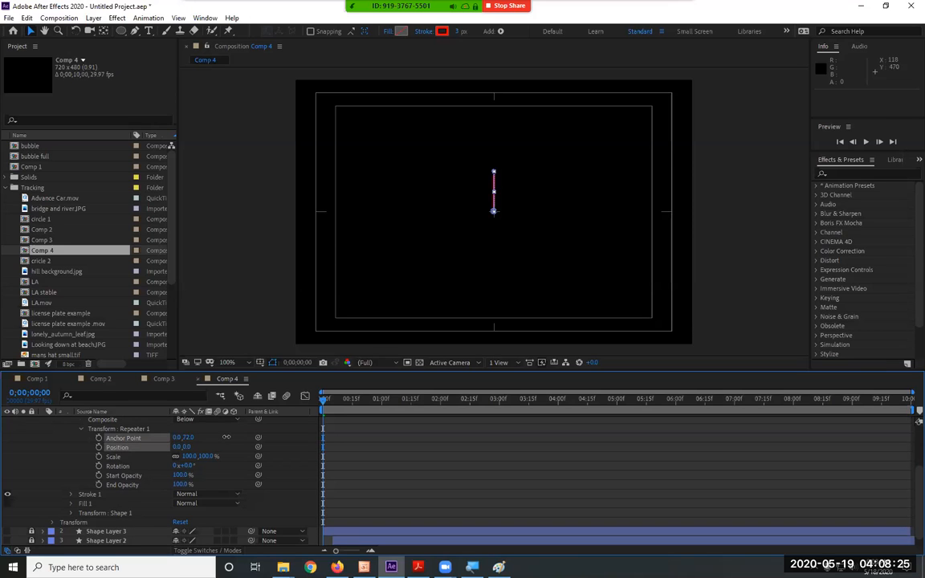
key("ctrl+z")
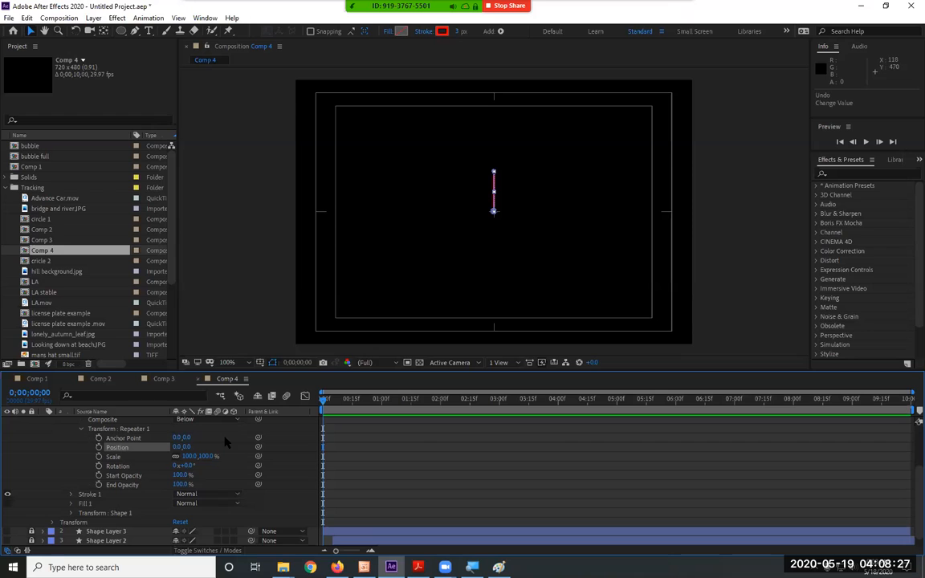
Set the Rotation in Repeater 1's transform properties to 35° and deselect the layer.
left_click_drag(184, 465, 205, 467)
left_click(187, 465)
type("36")
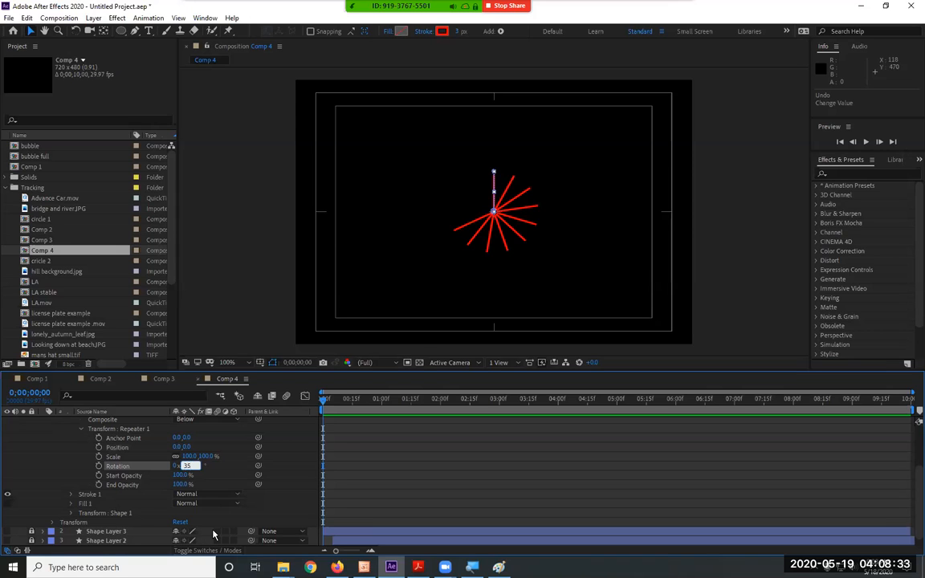
key("Return")
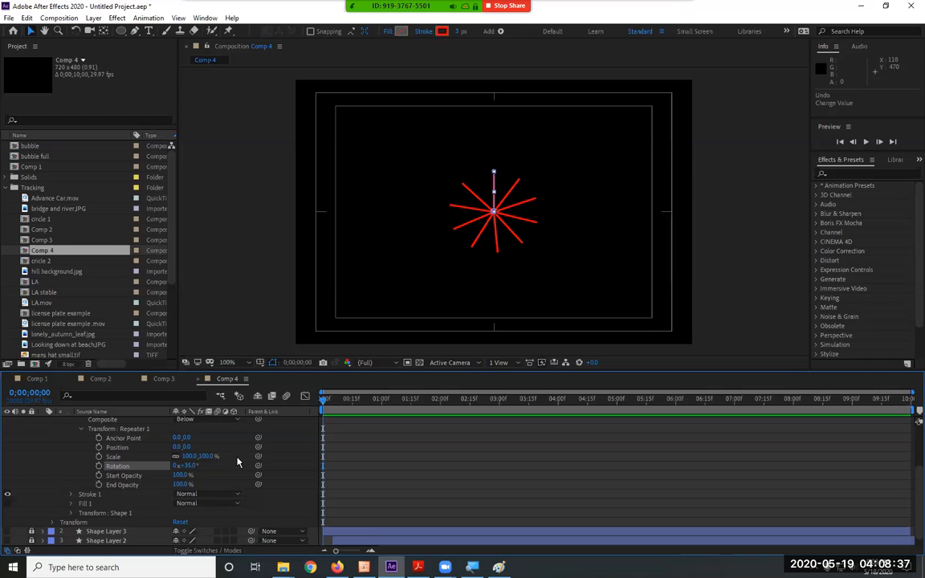
left_click(422, 318)
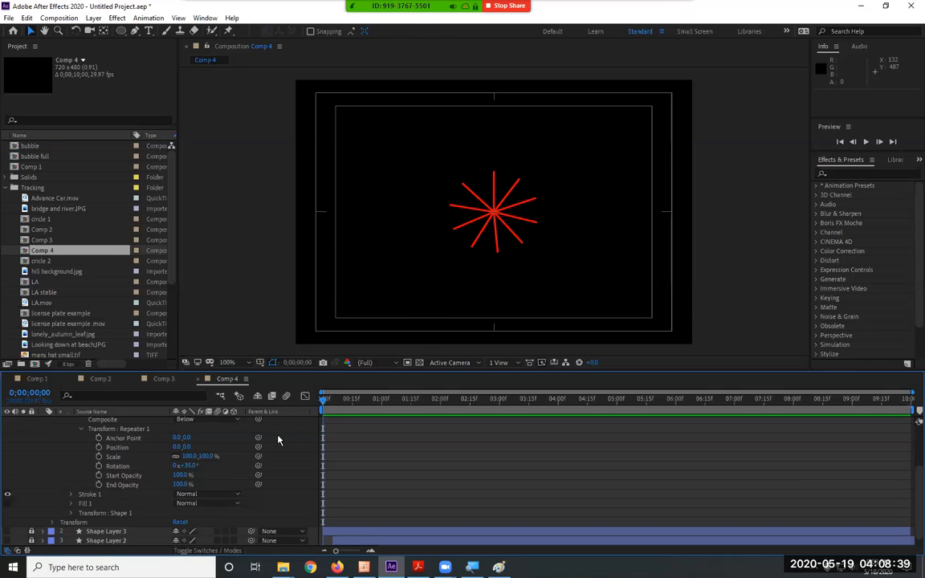
Try Scale values of 237% and about 241% in Repeater 1's transform properties, undoing each change.
mouse_move(216, 457)
left_mouse_down()
mouse_move(129, 458)
mouse_move(377, 465)
mouse_move(194, 464)
mouse_move(289, 465)
left_mouse_up()
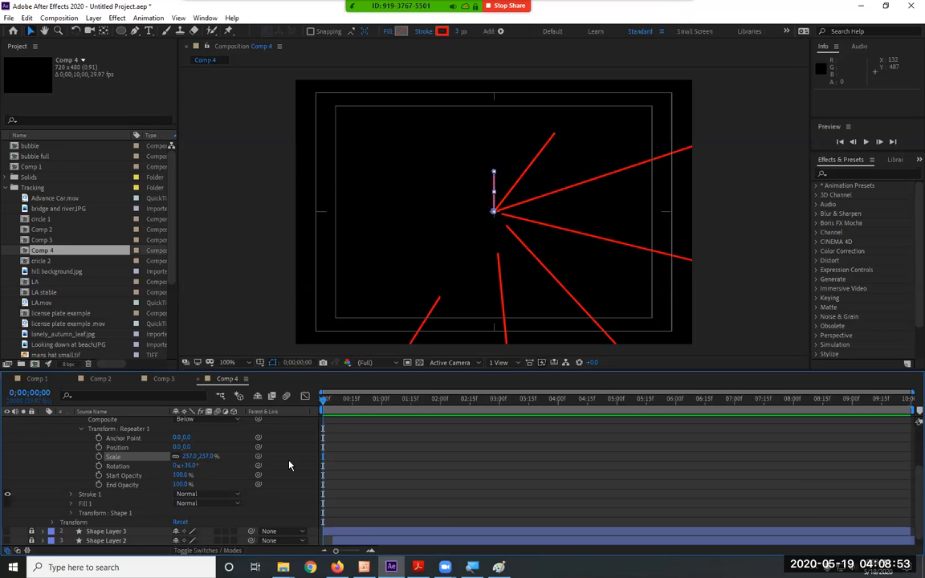
key("ctrl+z")
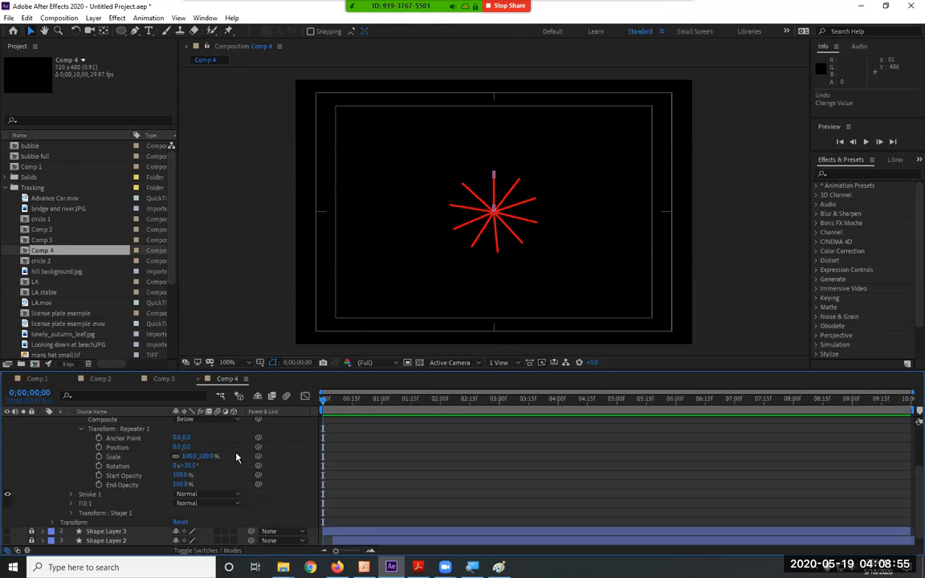
left_click_drag(212, 457, 290, 461)
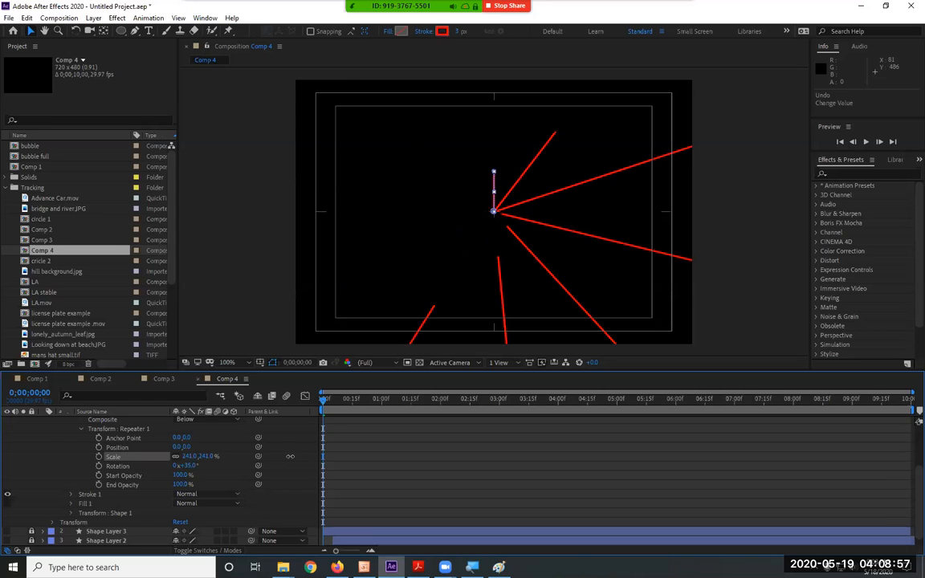
key("ctrl+z")
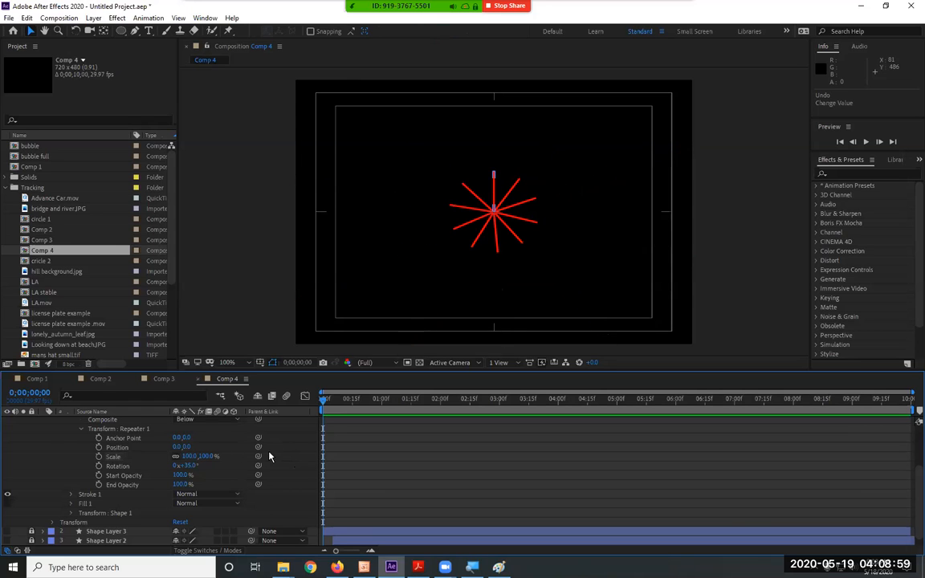
Enlarge the whole burst by setting Shape Layer 4's own layer Scale to 143%.
left_click(53, 523)
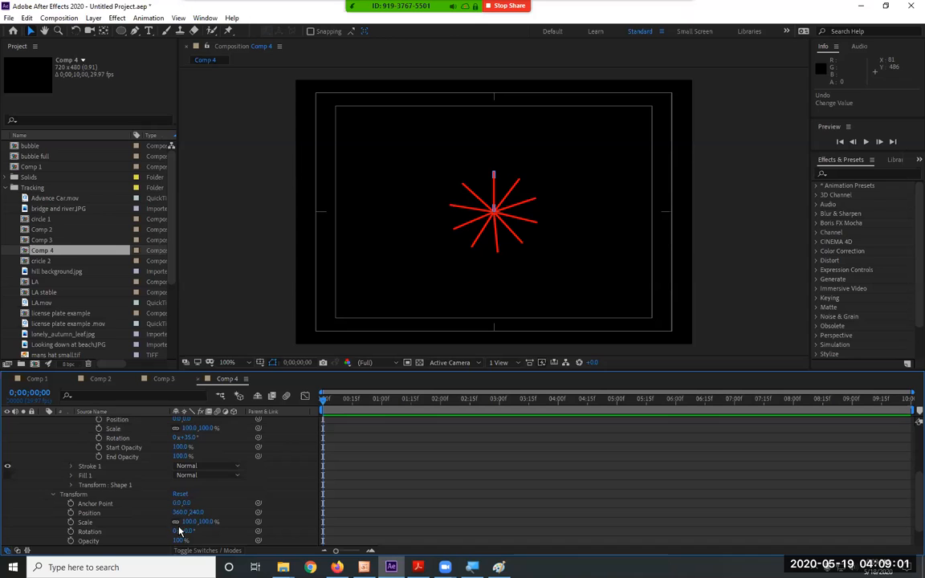
left_click_drag(206, 523, 233, 520)
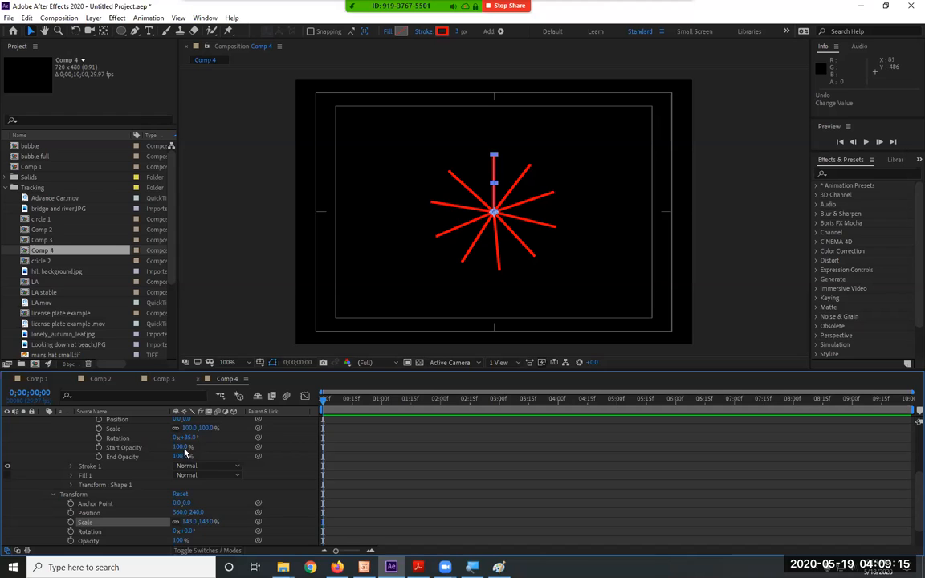
scroll(155, 476, "up", 3)
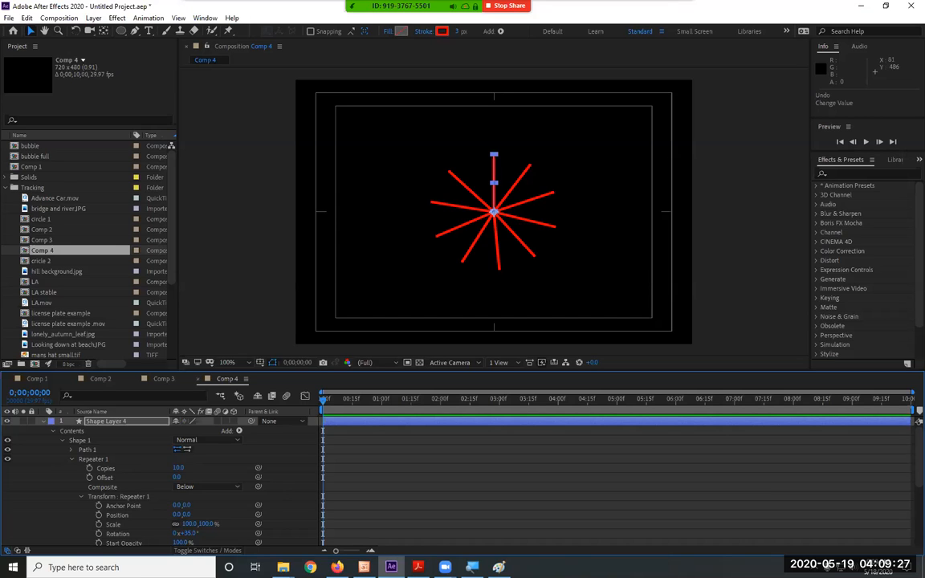
Turn the visibility of Shape Layers 1 to 3 back on and scrub Comp 4 to 0;00;03;25.
left_click(418, 567)
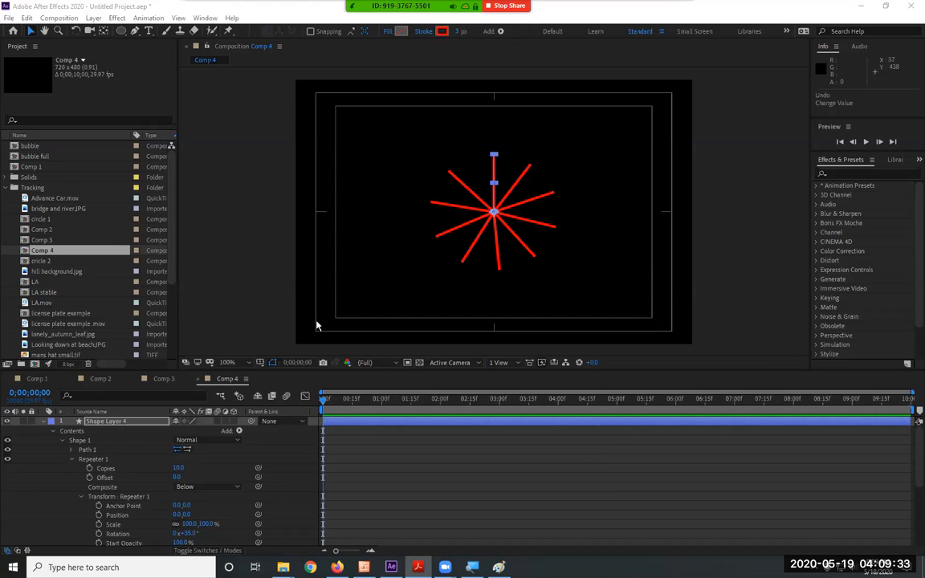
left_click(44, 421)
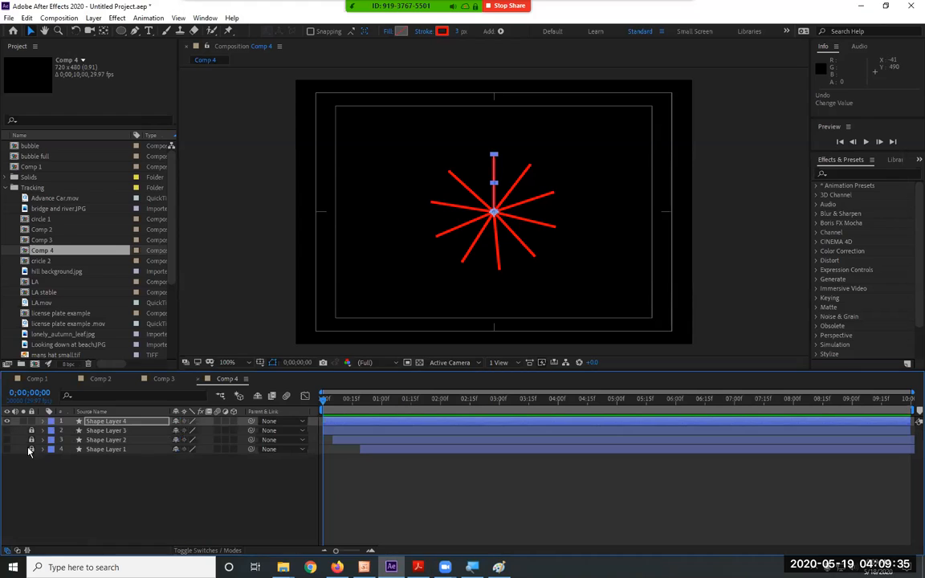
left_click_drag(7, 431, 8, 473)
left_click_drag(347, 400, 547, 405)
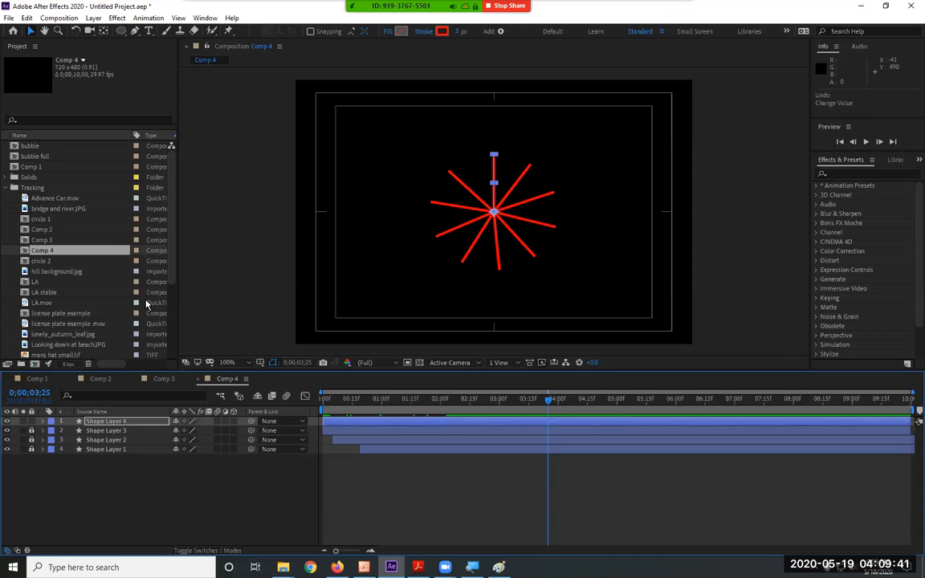
Create a new composition and add an empty shape layer to it.
left_click(59, 18)
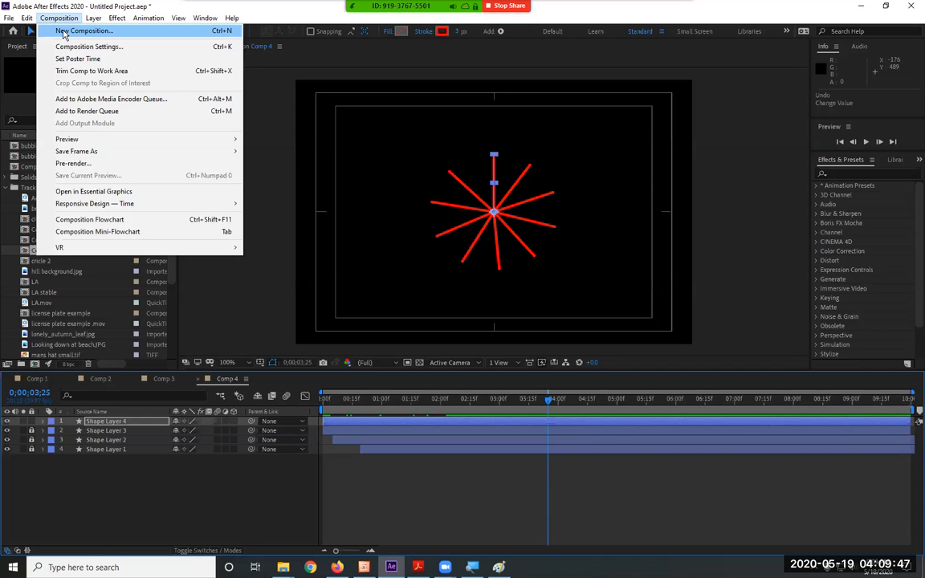
left_click(64, 32)
left_click(536, 421)
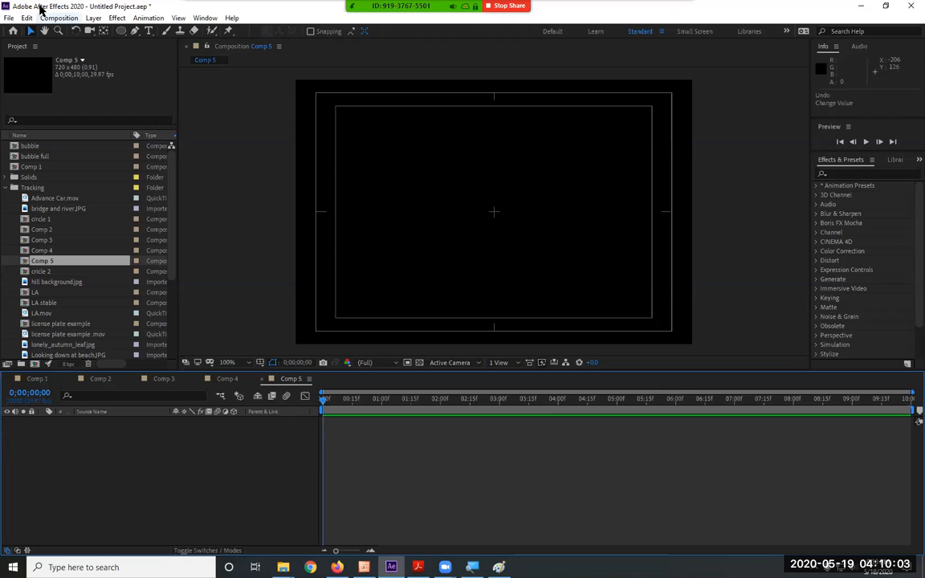
left_click(93, 17)
mouse_move(110, 36)
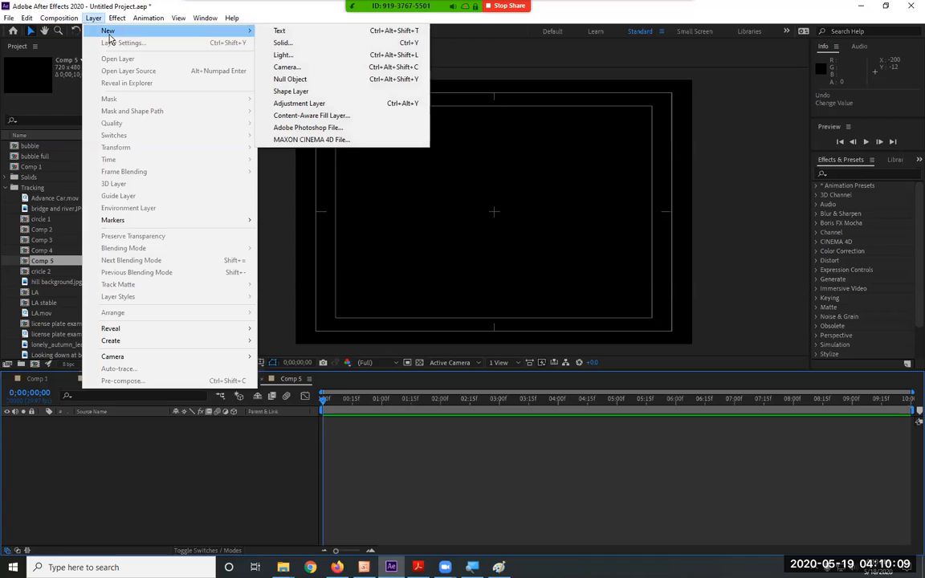
left_click(359, 95)
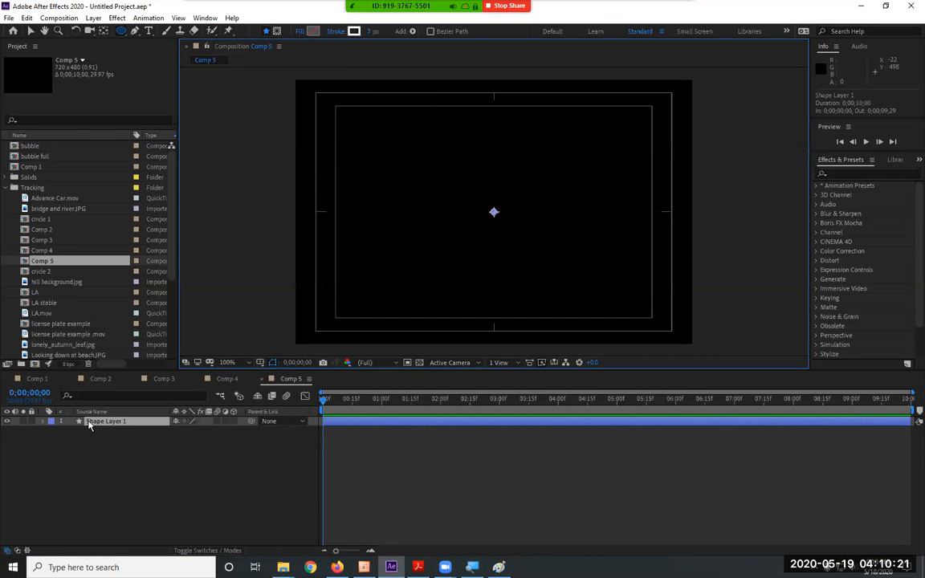
Add an Ellipse path to the contents of Shape Layer 1.
left_click(43, 422)
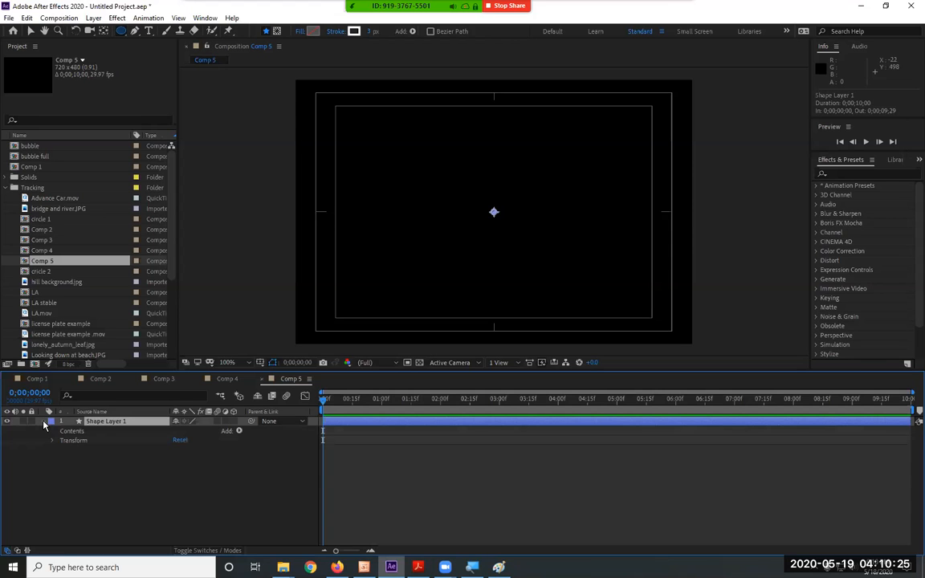
left_click(239, 432)
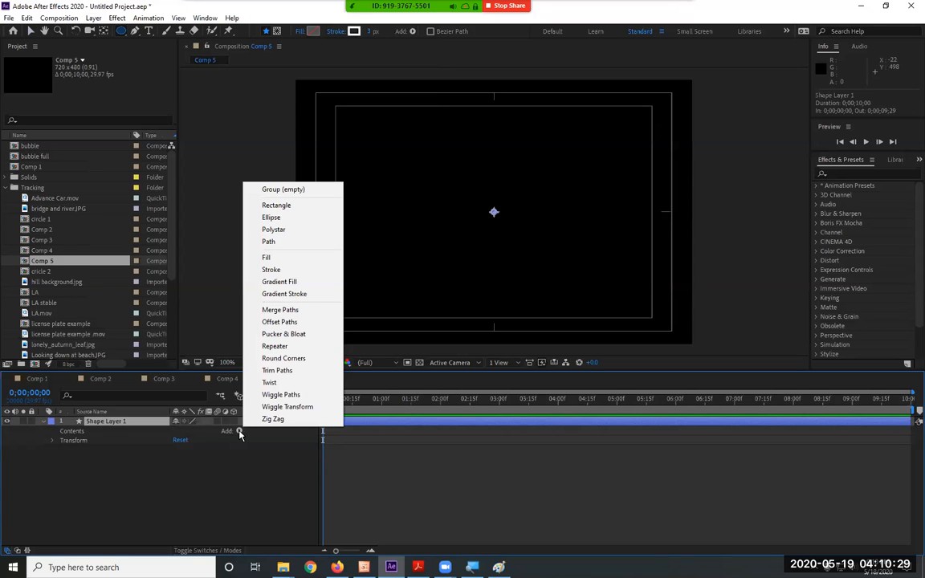
left_click(293, 221)
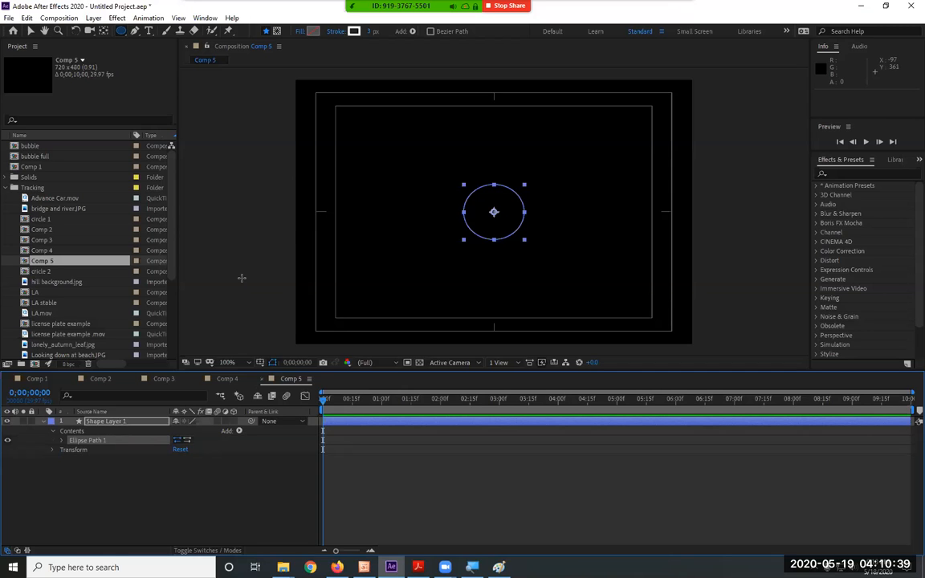
Add a Stroke and a Fill to the ellipse in Shape Layer 1.
left_click(239, 432)
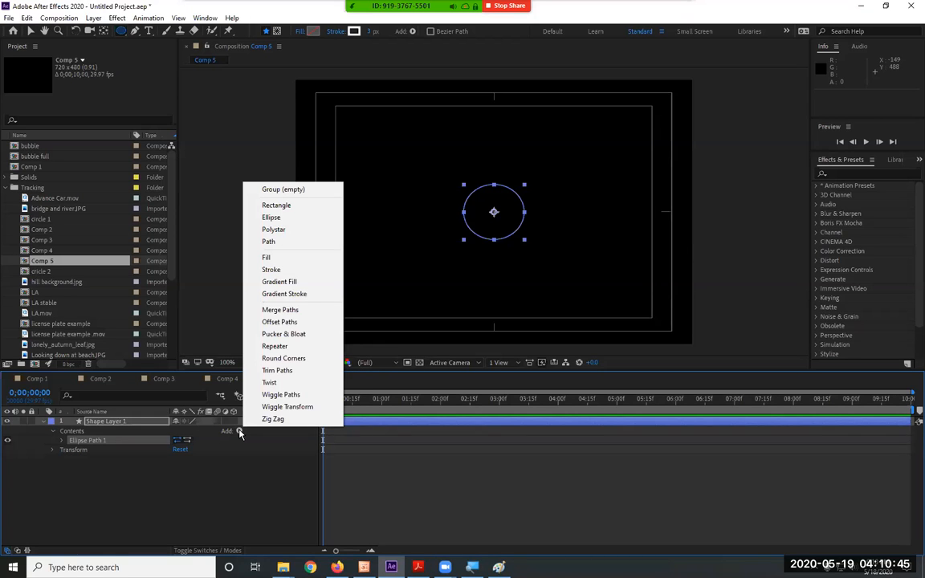
left_click(291, 269)
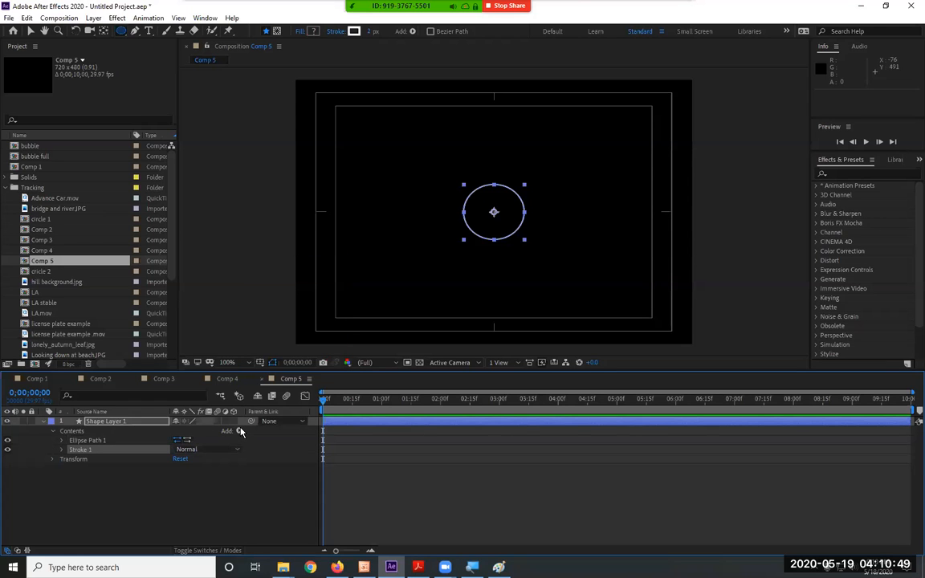
left_click(238, 431)
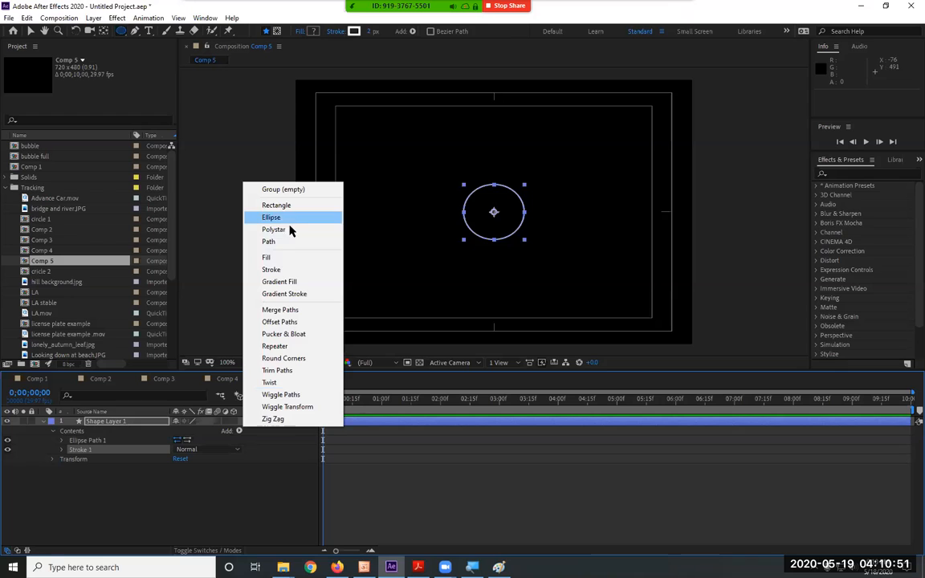
left_click(290, 257)
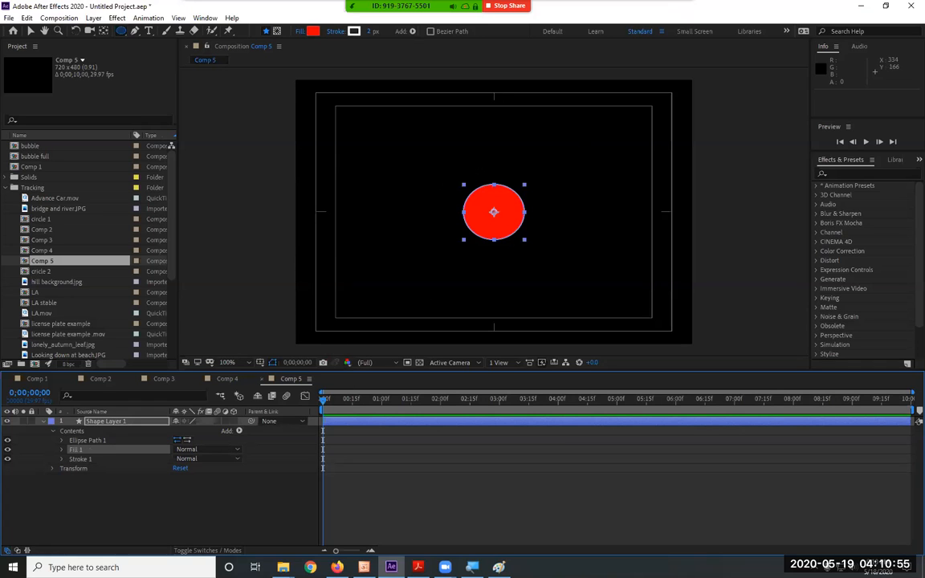
Set the Size of Ellipse Path 1 to 300 by 300.
left_click(63, 441)
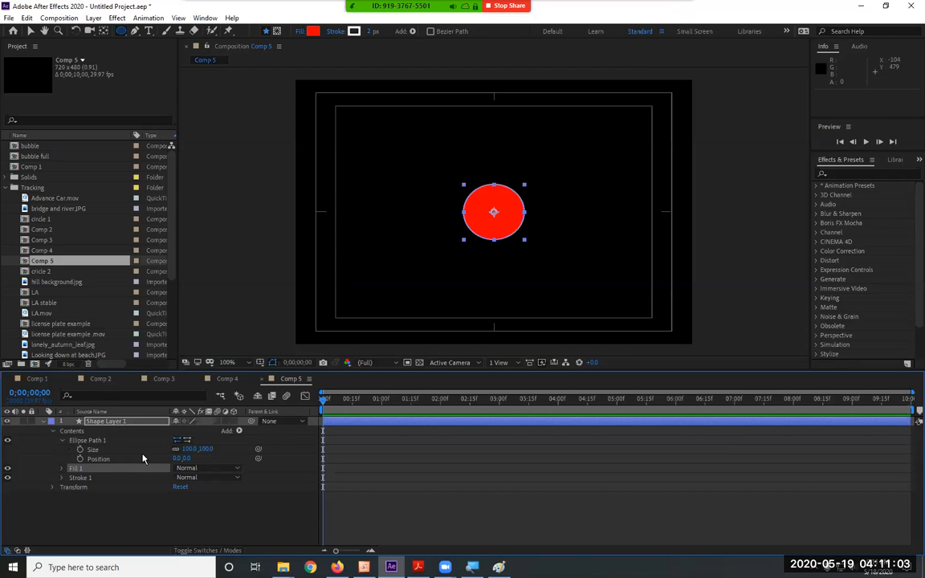
left_click(205, 449)
type("300")
key("Return")
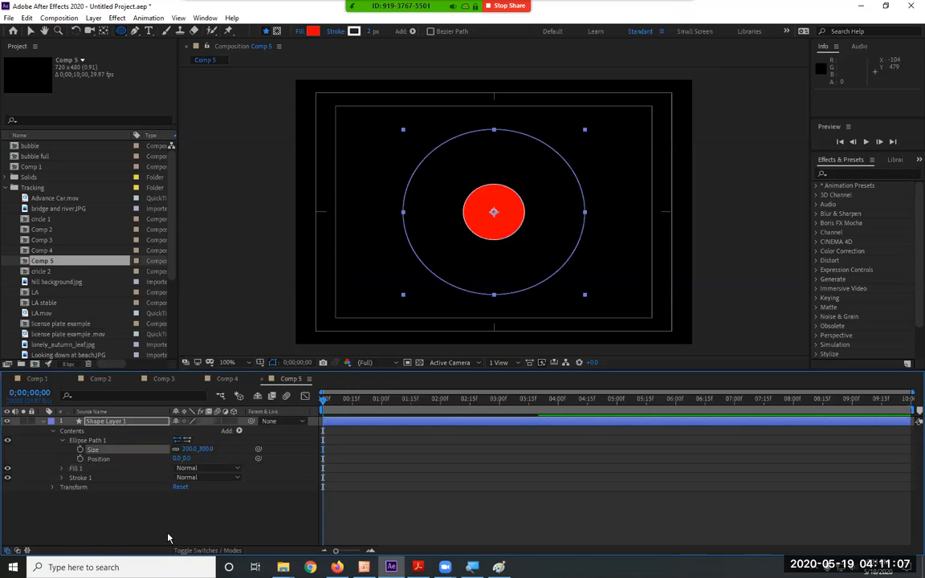
left_click(61, 442)
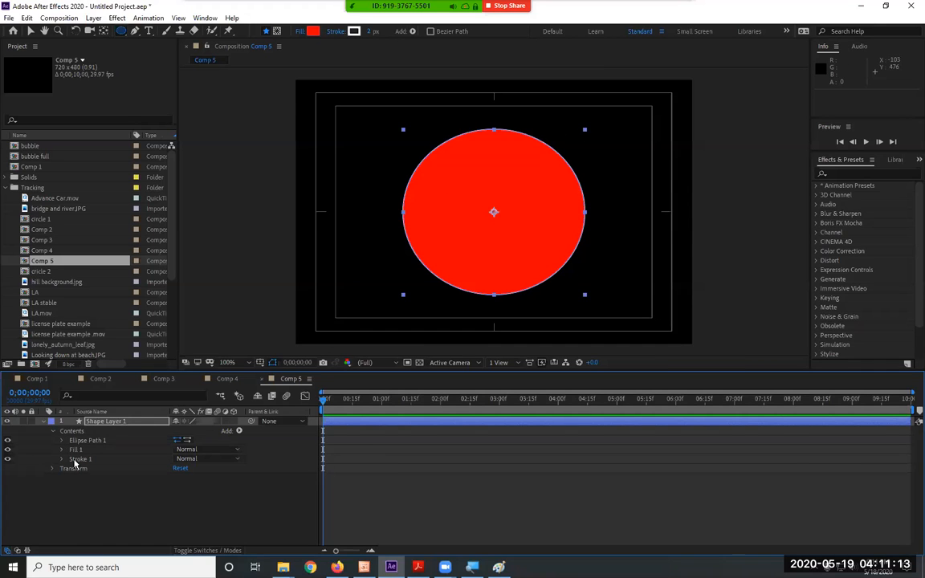
Set the Stroke Width of Stroke 1 to 50.
left_click(62, 459)
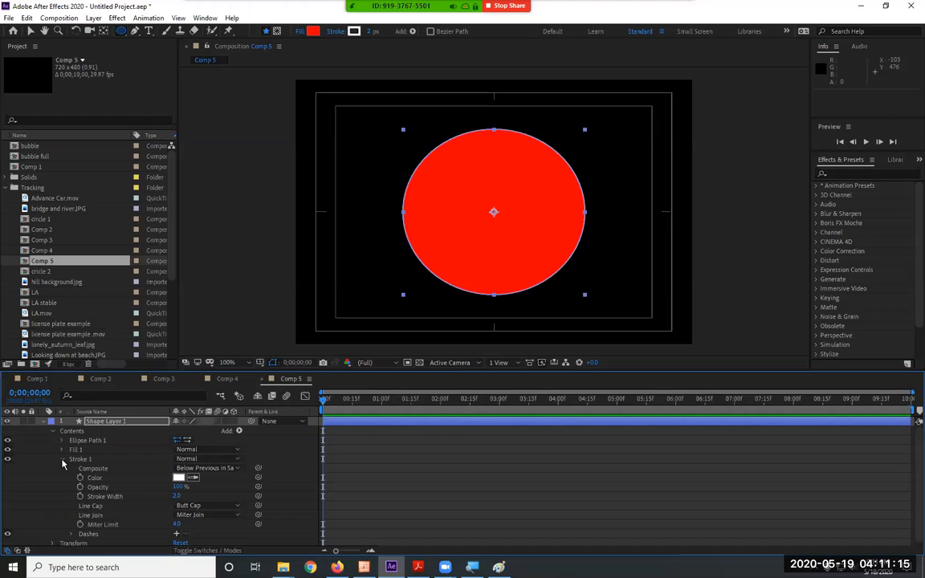
left_click_drag(176, 497, 171, 503)
left_click(176, 497)
type("50")
key("Return")
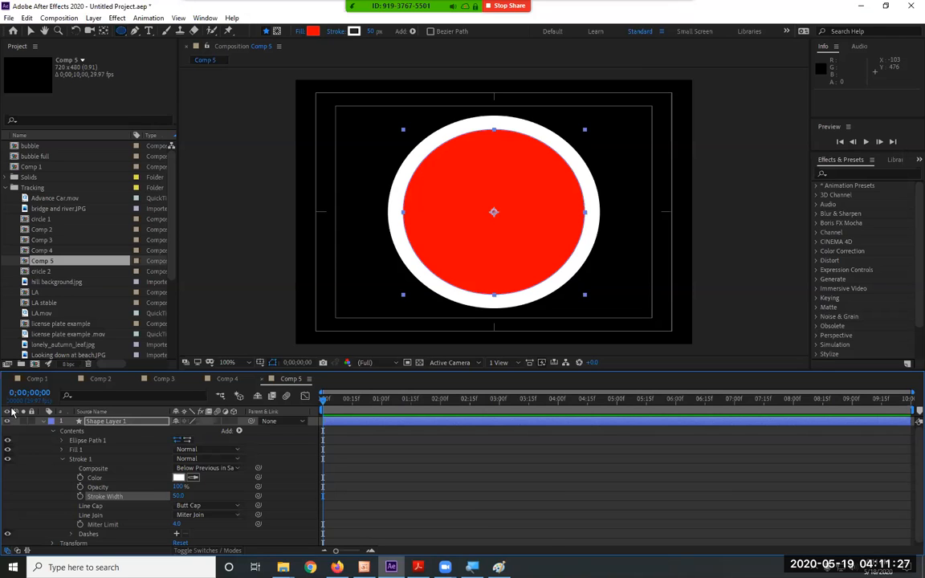
Rename the shape layer holding the red circle as cricle and collapse its properties.
left_click(63, 459)
left_click(53, 431)
right_click(109, 421)
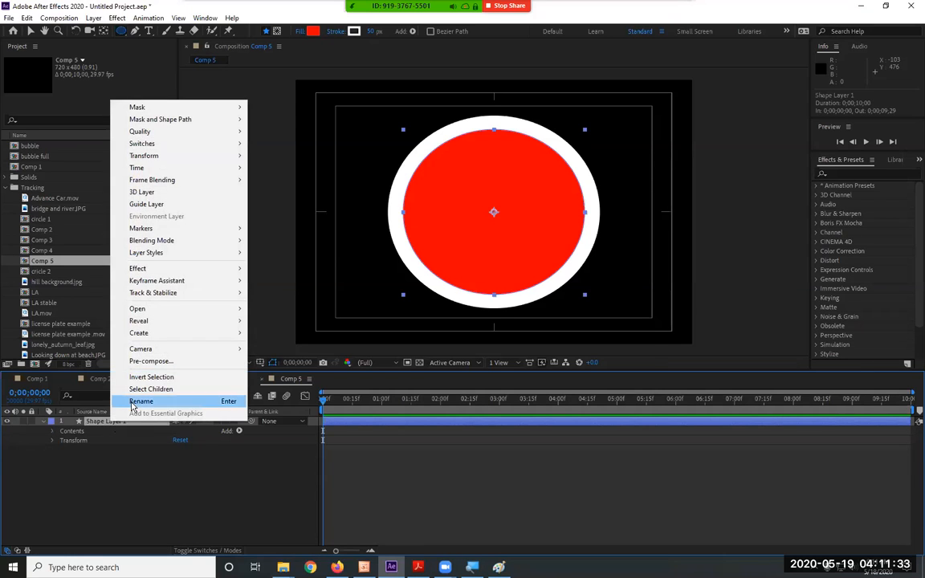
left_click(137, 402)
type("ch")
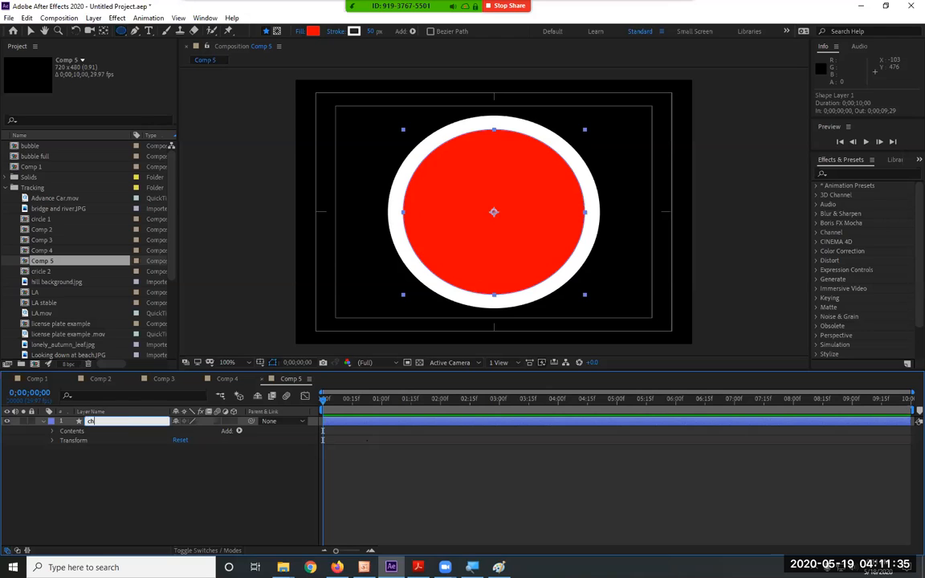
key("BackSpace")
type("ricle")
key("Return")
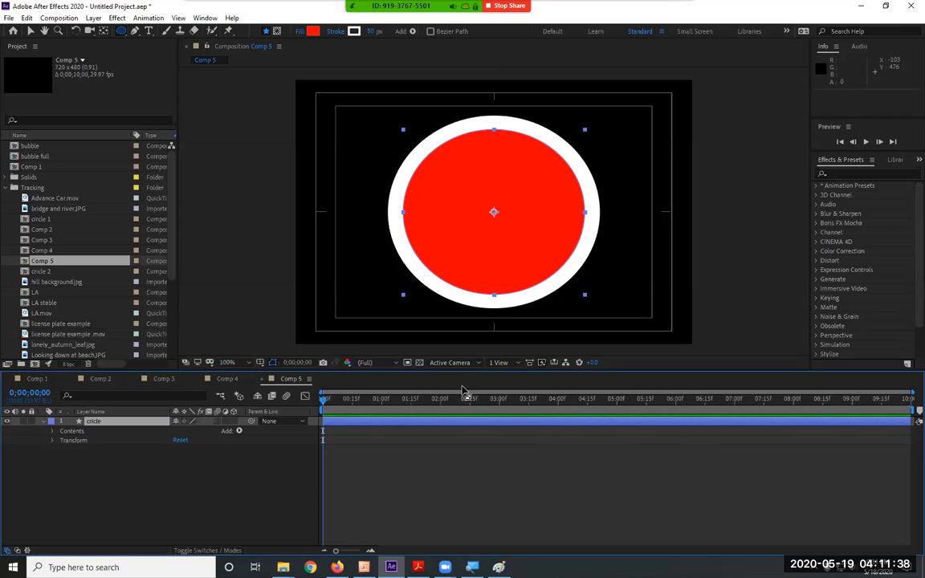
left_click(43, 422)
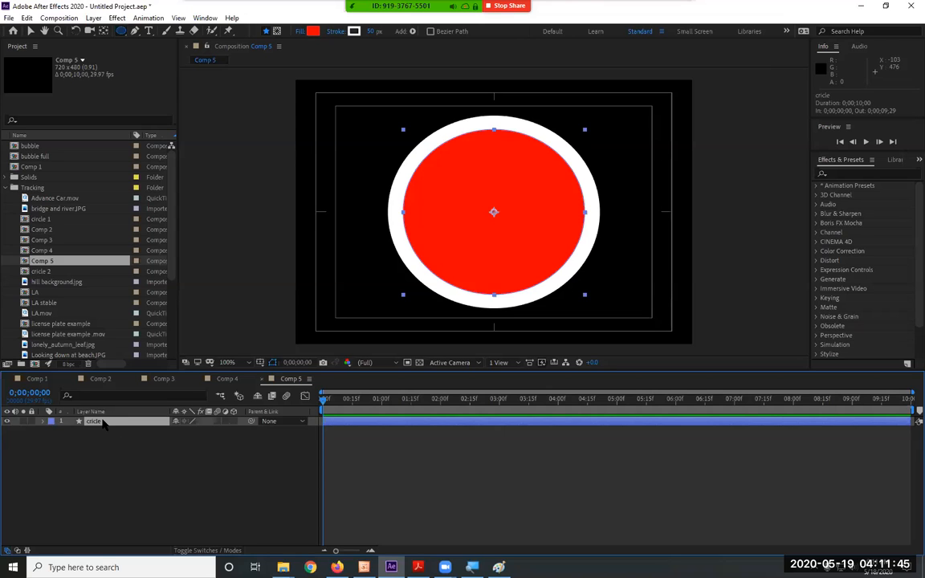
Create a new shape layer above the circle and add a Polystar path to its contents.
left_click(124, 444)
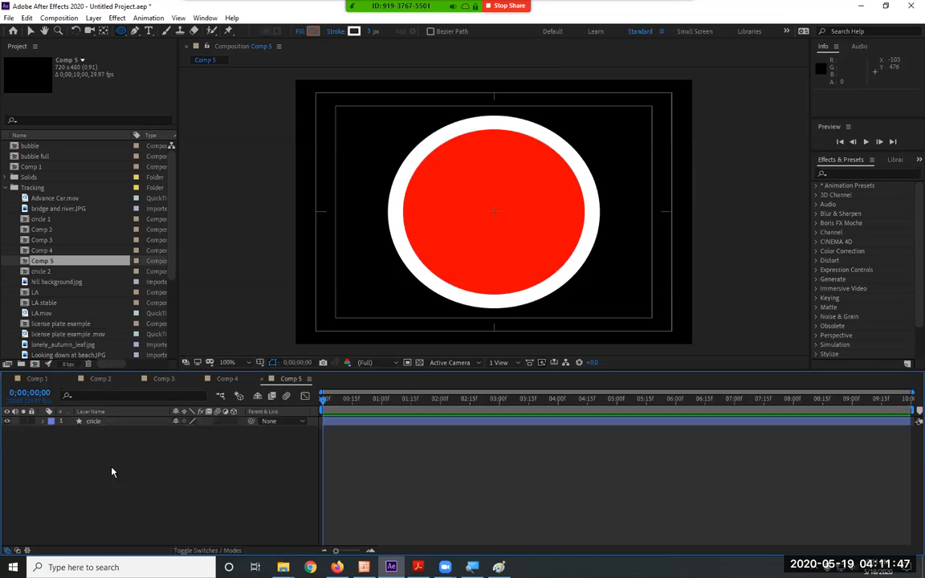
left_click(94, 17)
mouse_move(113, 30)
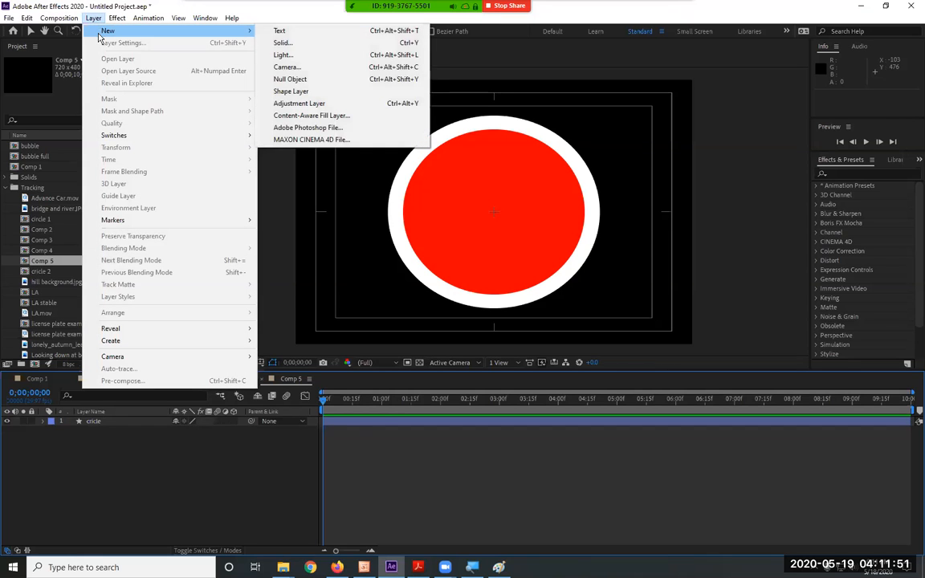
left_click(323, 92)
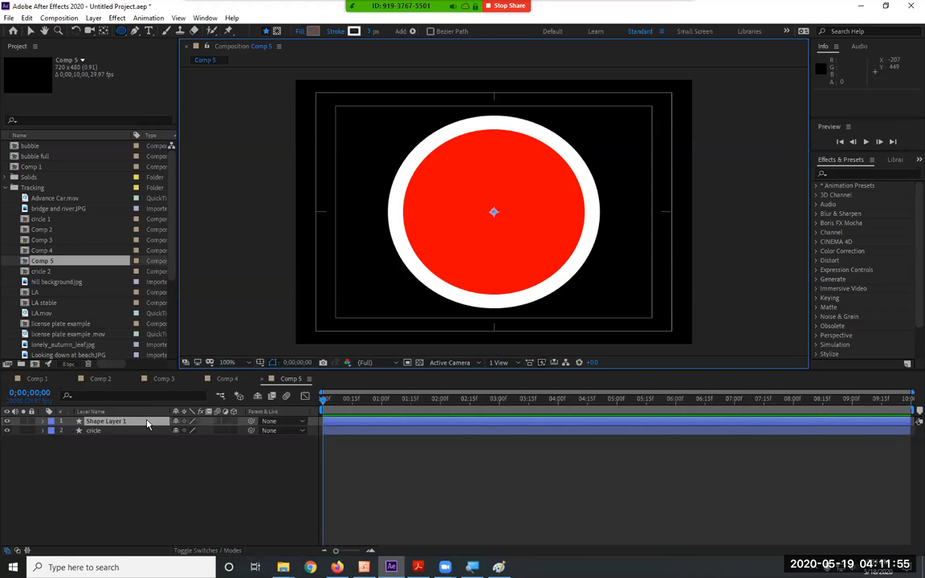
left_click(43, 421)
left_click(239, 431)
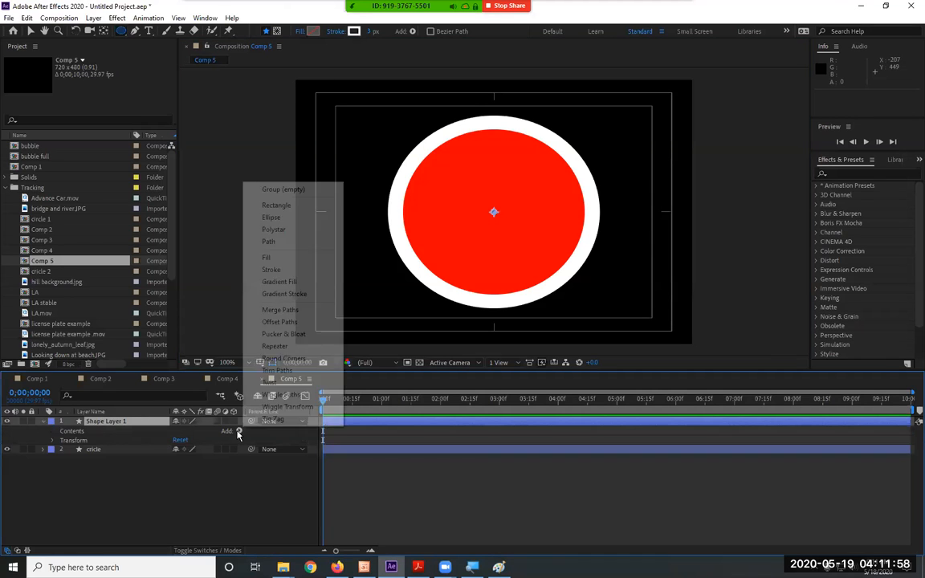
left_click(274, 229)
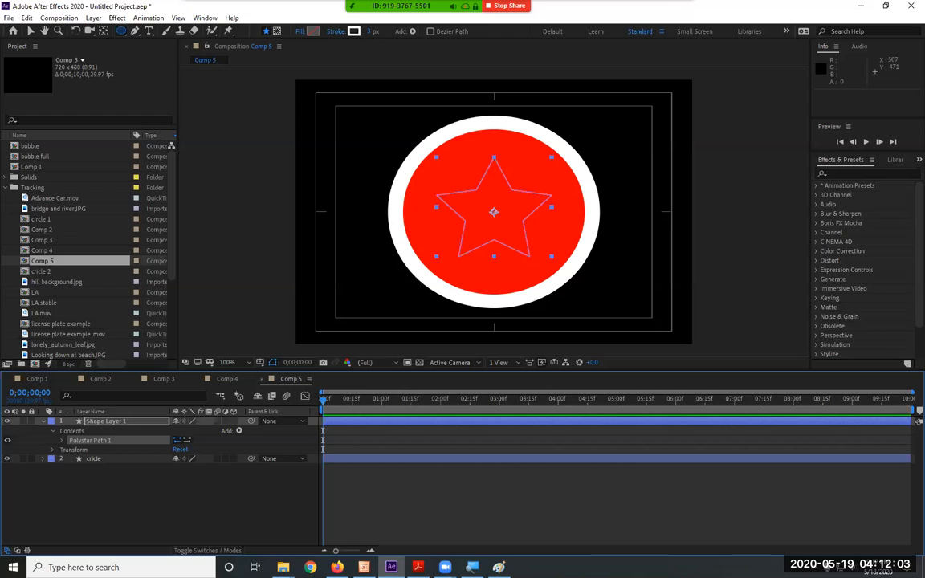
Add a Fill and a Stroke to the polystar in Shape Layer 1.
left_click(238, 431)
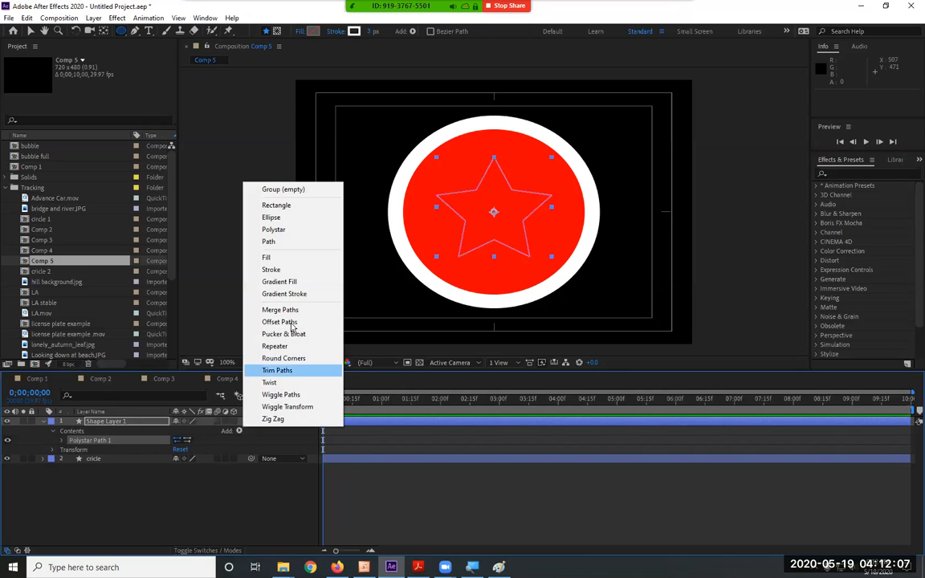
left_click(267, 257)
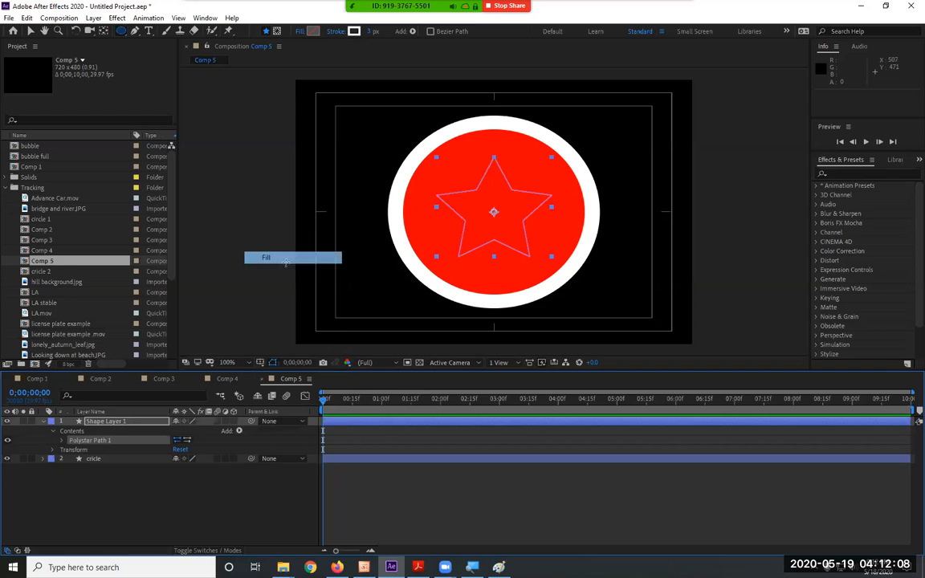
left_click(238, 431)
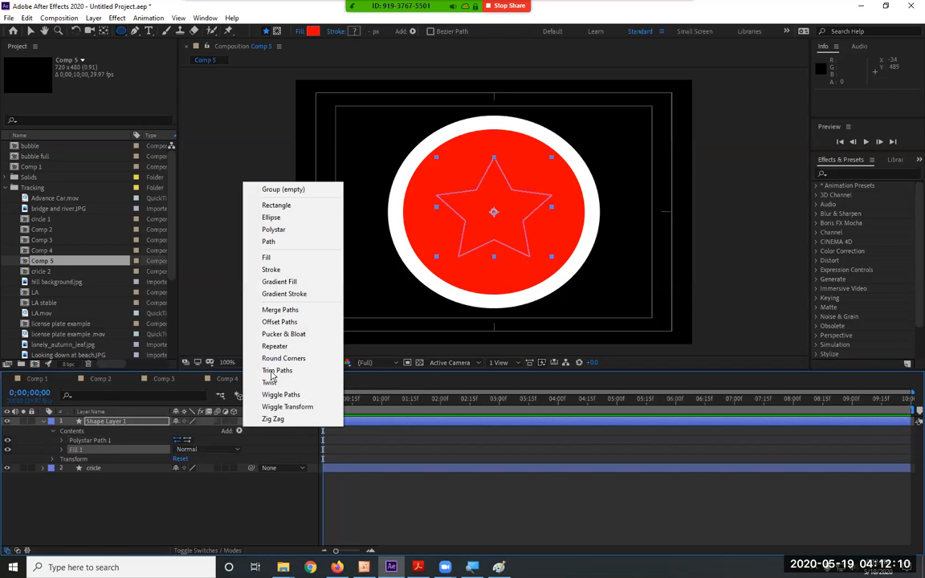
left_click(277, 269)
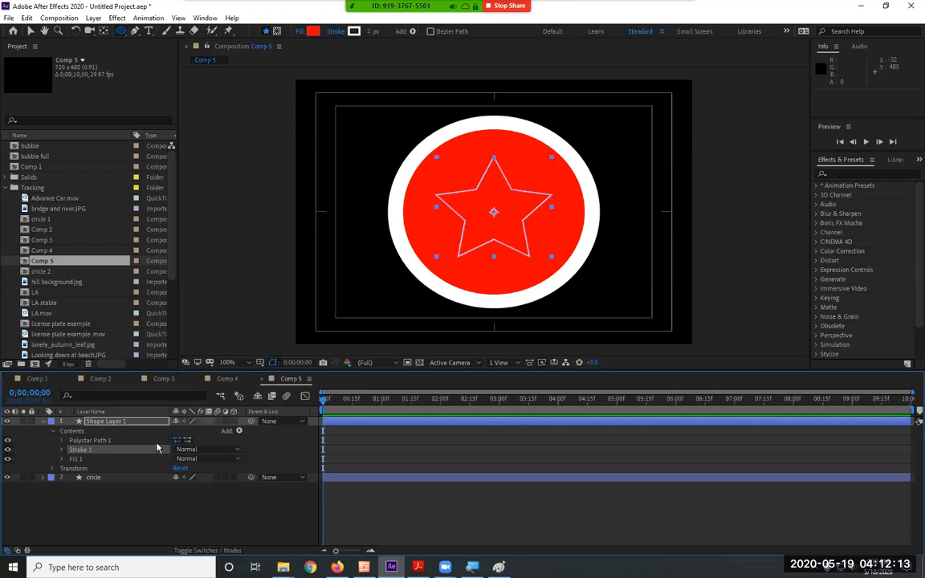
Set the star's Fill 1 color to blue, 001EFF.
left_click(62, 460)
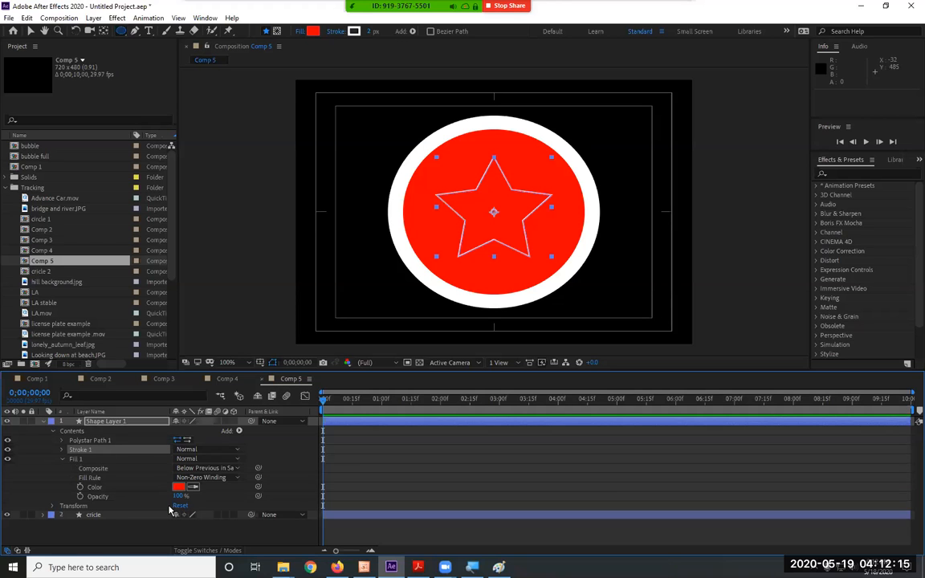
left_click(178, 486)
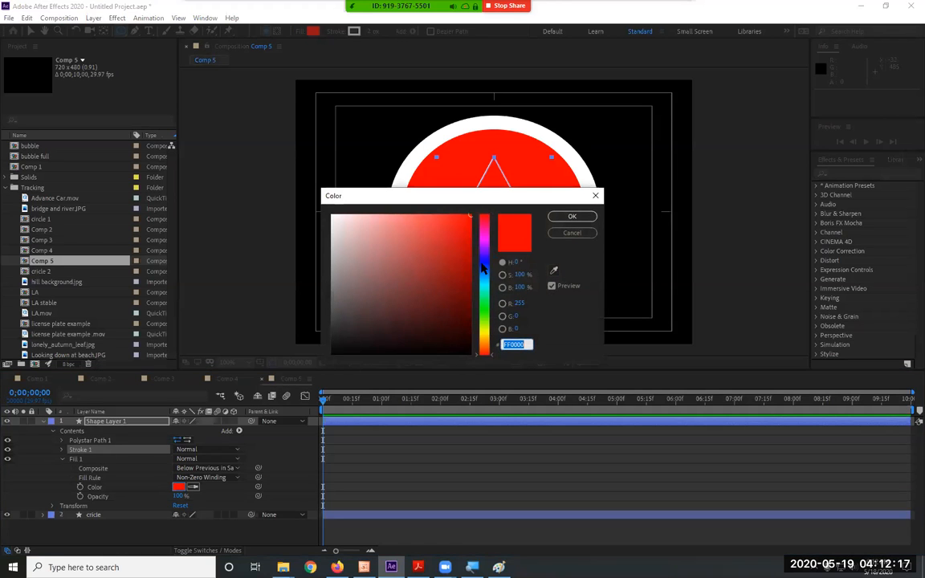
left_click(484, 263)
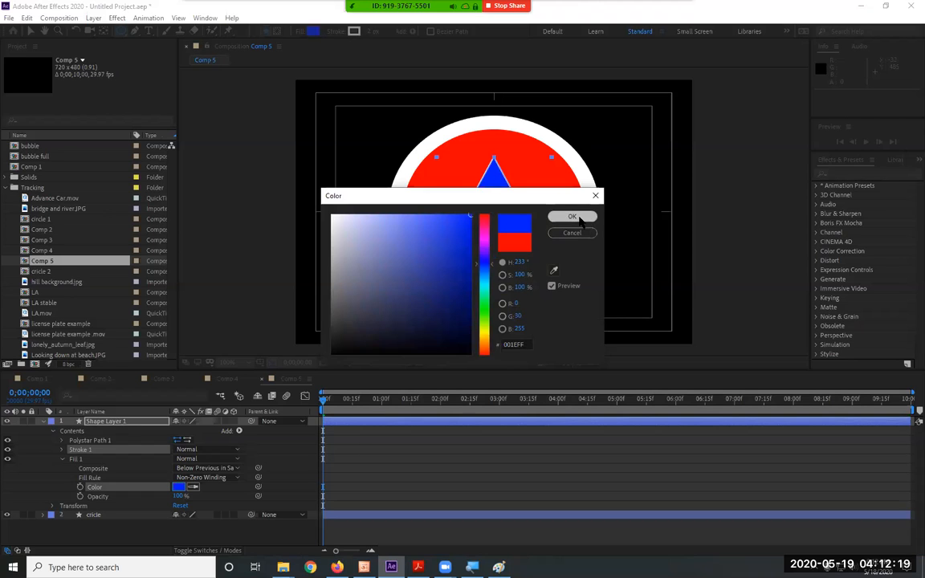
left_click(582, 216)
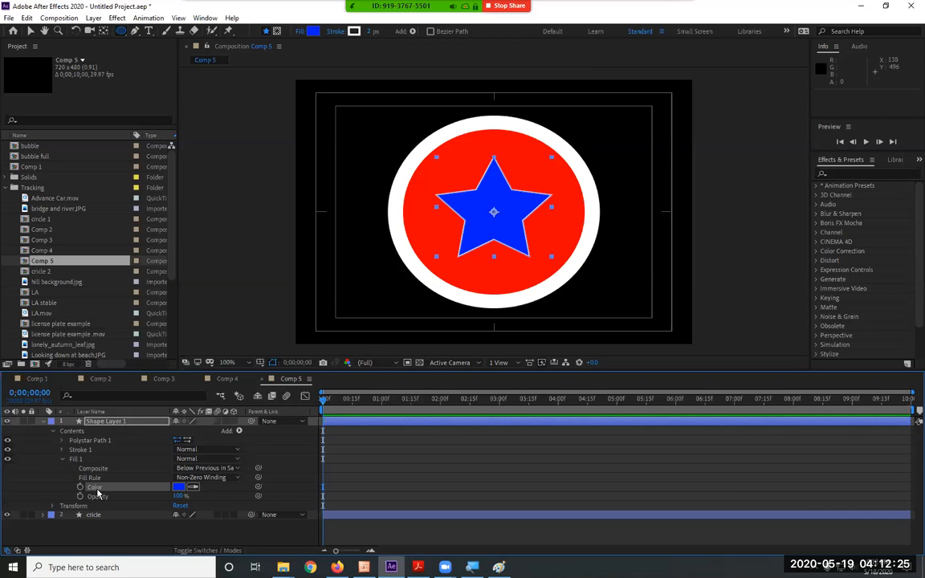
Change the color of the star's Stroke 1 to gray.
left_click(61, 459)
left_click(61, 450)
left_click(178, 468)
mouse_move(341, 272)
left_mouse_down()
mouse_move(330, 294)
mouse_move(319, 286)
left_mouse_up()
left_click(567, 218)
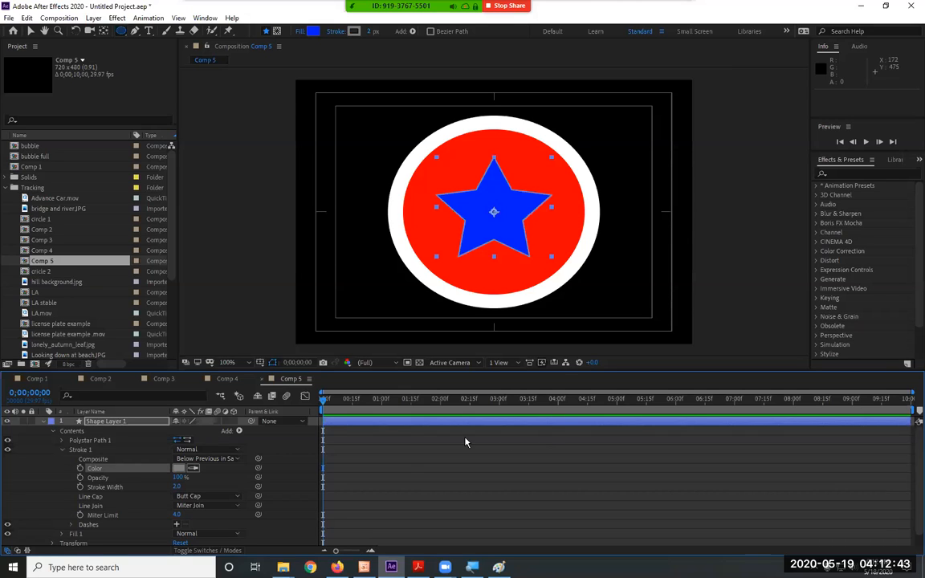
left_click(63, 450)
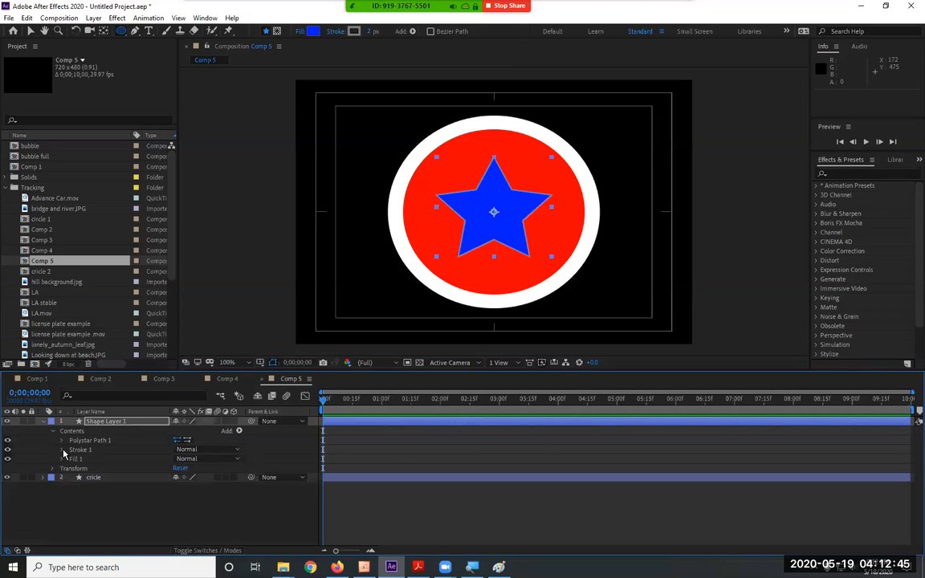
Try reducing the Points of Polystar Path 1 to 3, and undo that change.
left_click(62, 441)
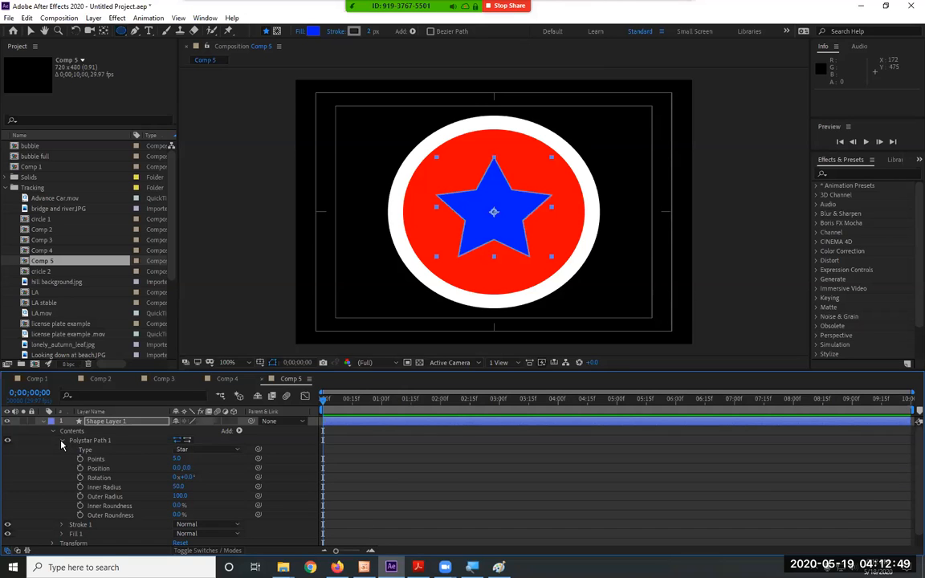
mouse_move(175, 461)
left_mouse_down()
mouse_move(241, 461)
mouse_move(171, 461)
left_mouse_up()
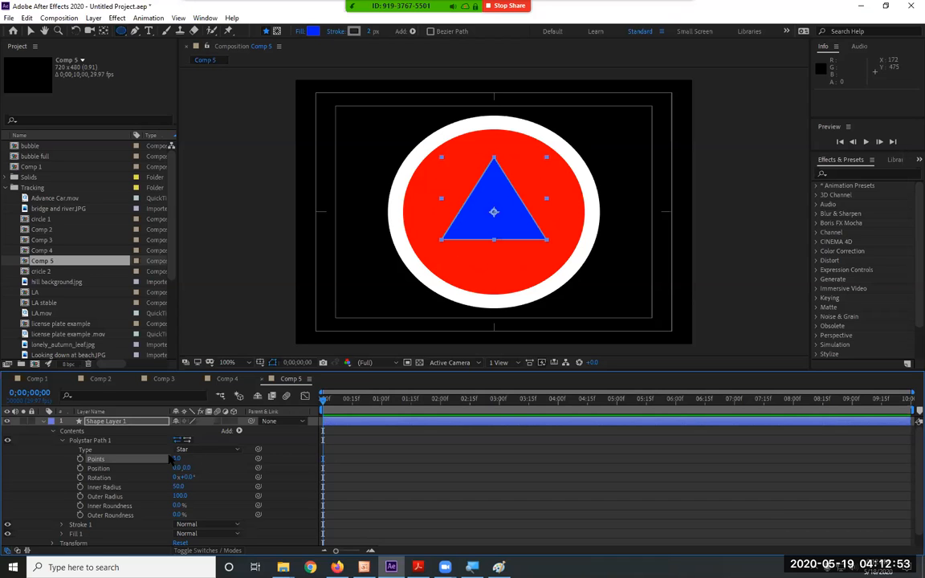
key("ctrl+z")
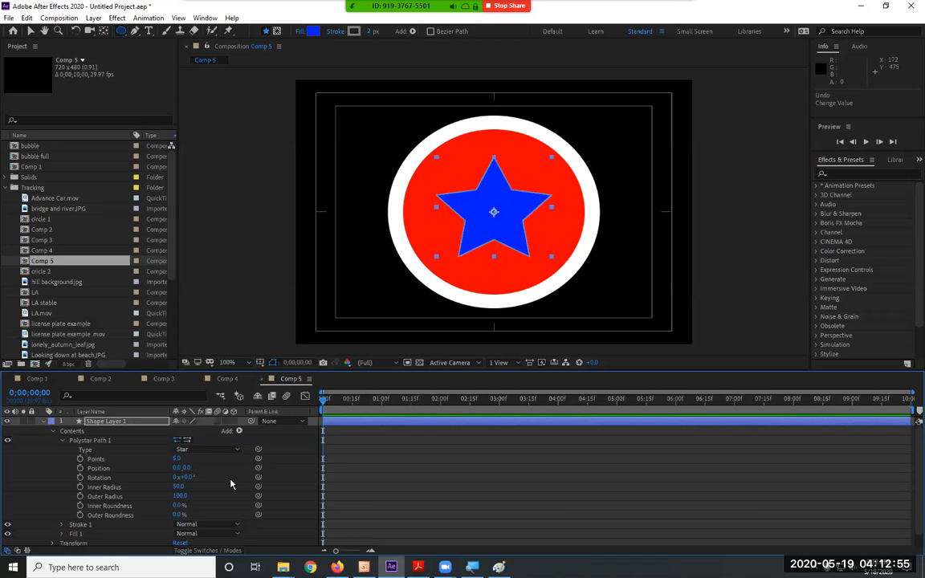
left_click(64, 440)
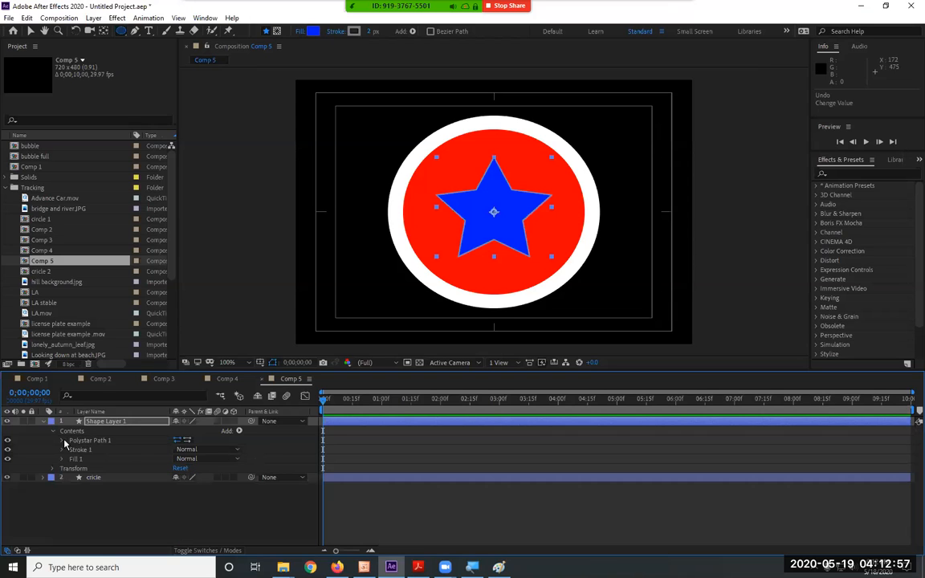
Set the Scale in the Transform properties of Shape Layer 1 to 50%.
left_click(54, 469)
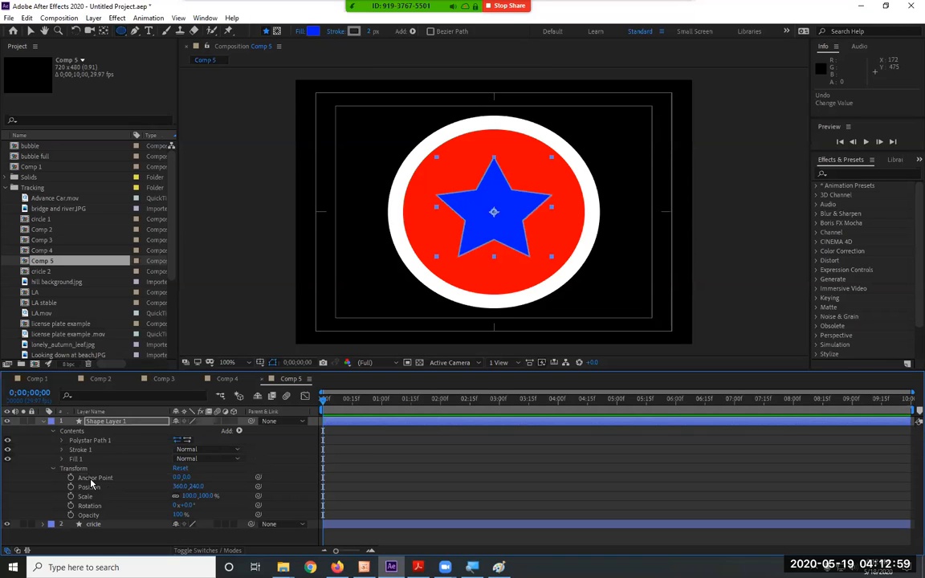
left_click(206, 490)
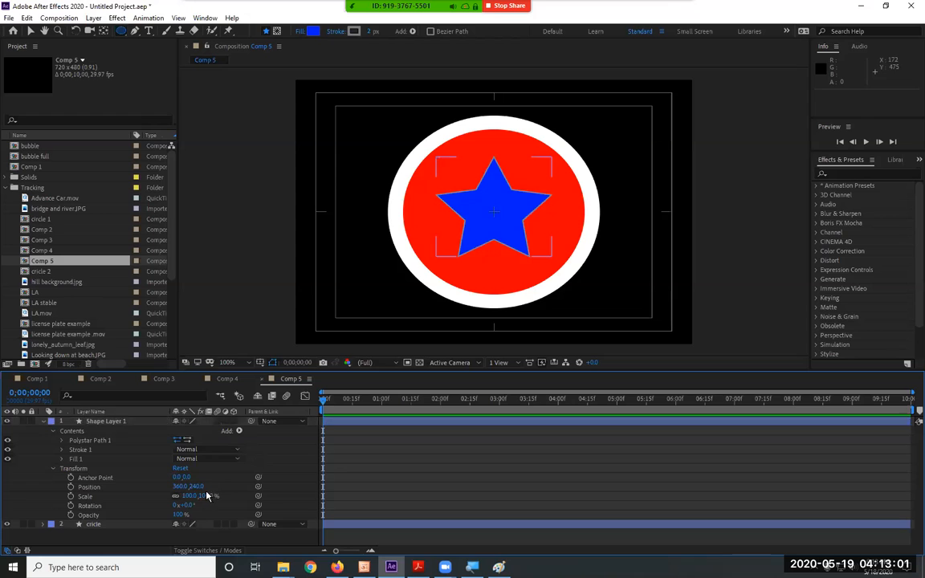
left_click_drag(206, 495, 173, 496)
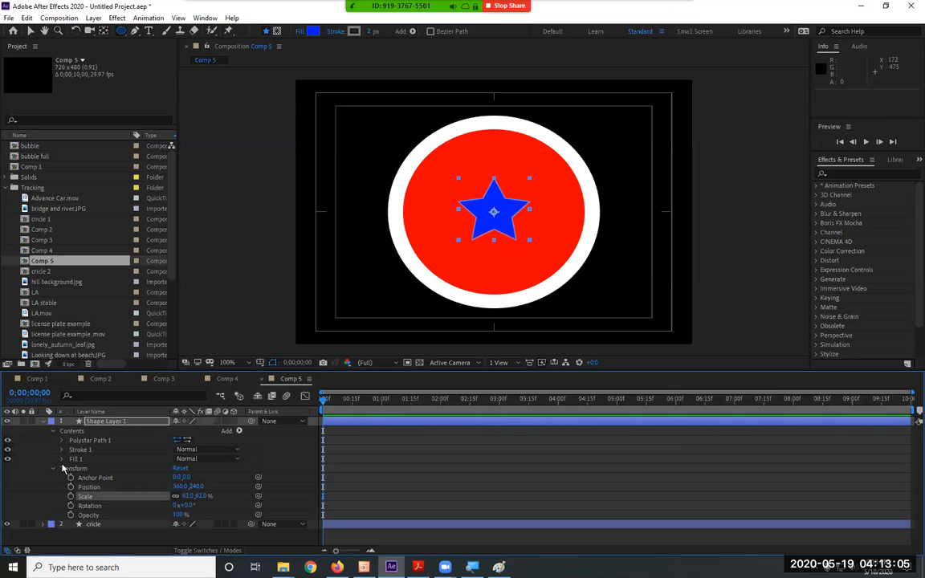
left_click(203, 495)
type("50")
key("Return")
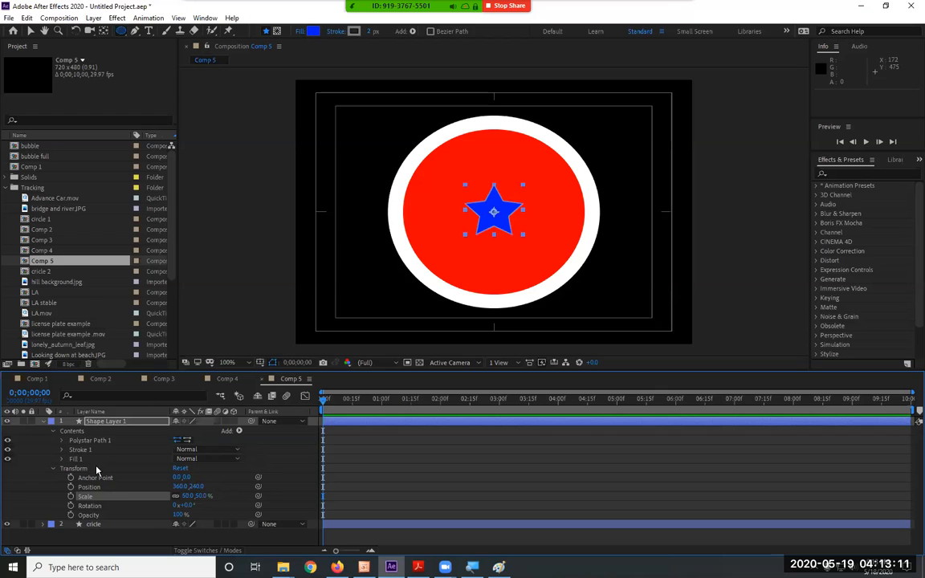
left_click(54, 469)
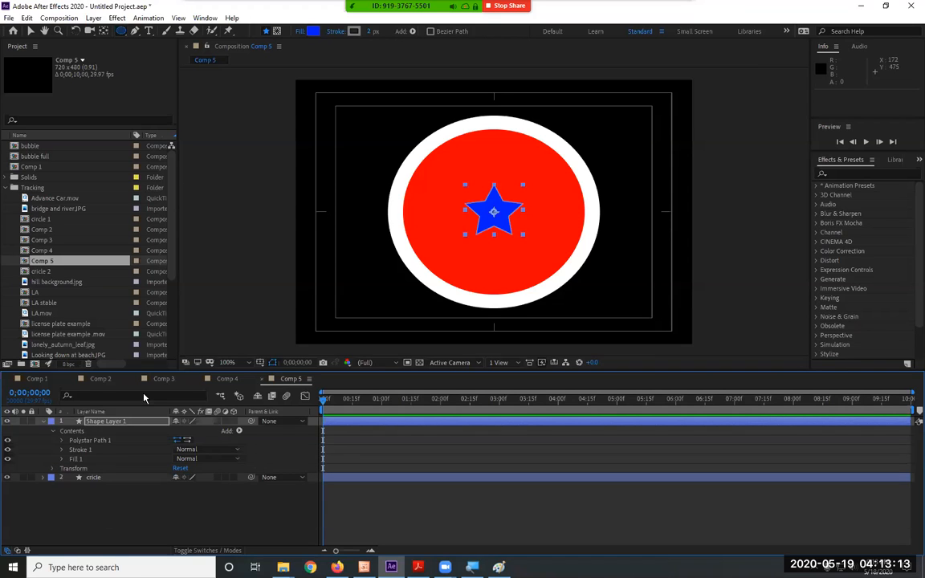
Set the Position of Polystar Path 1 to 0, -150 and switch to the Selection tool.
left_click(83, 441)
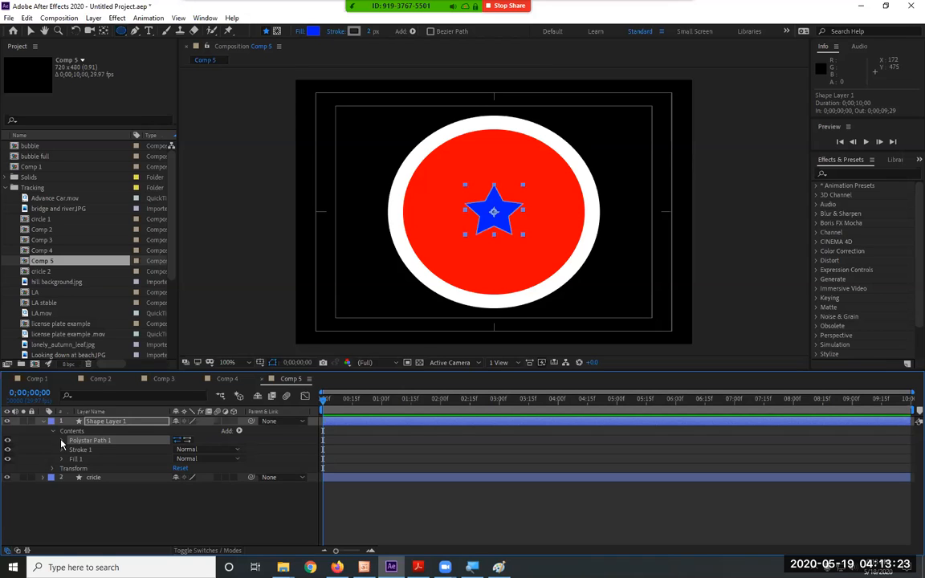
left_click(62, 440)
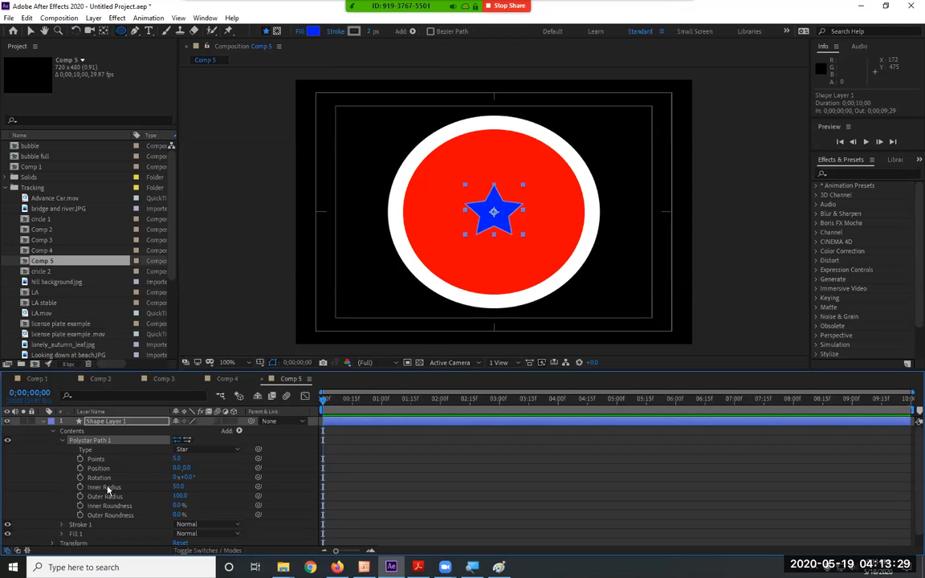
scroll(108, 489, "down", 1)
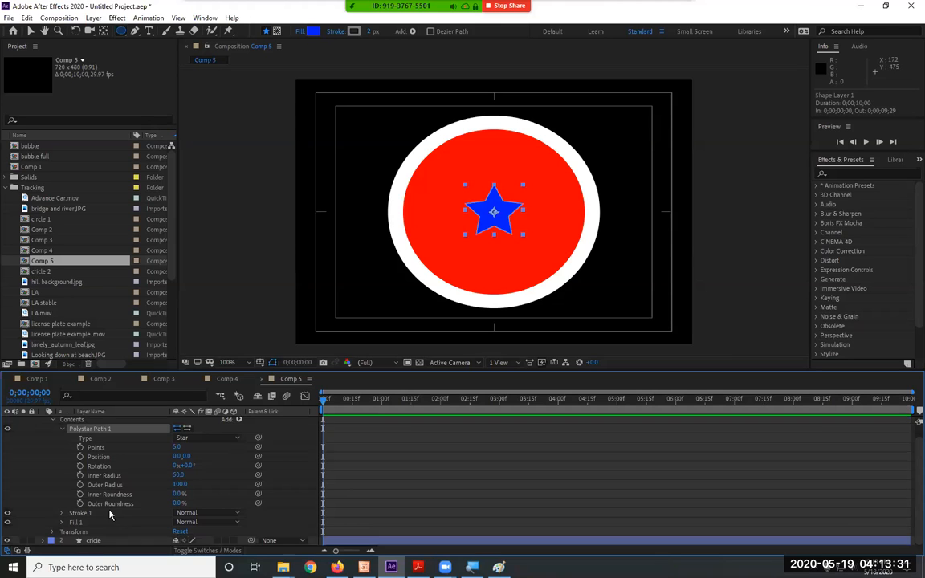
left_click(62, 428)
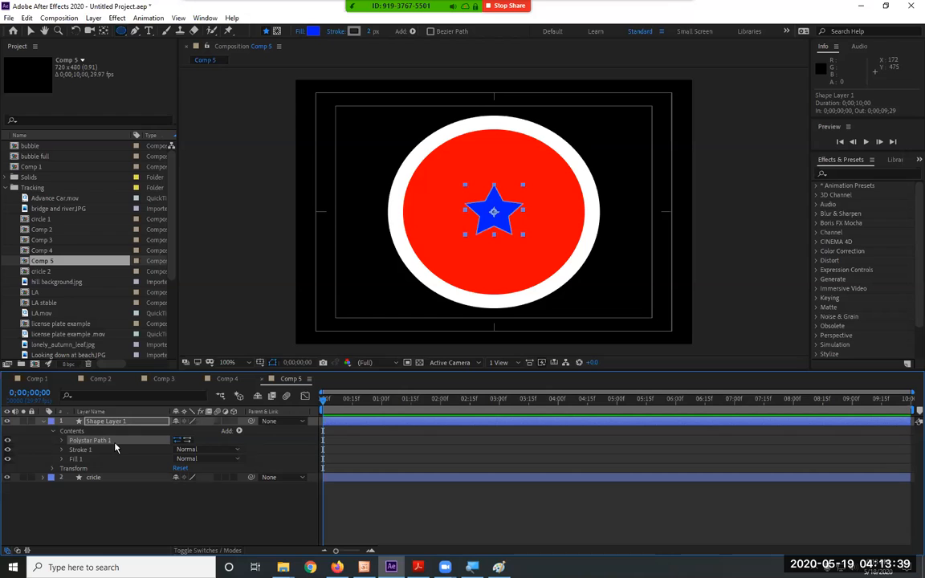
left_click(62, 441)
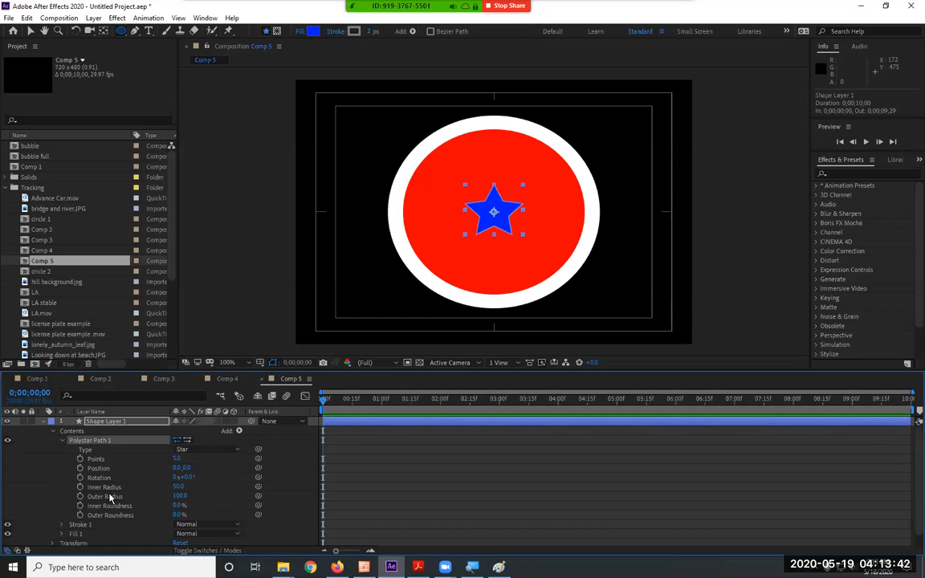
left_click(187, 469)
type("-150")
key("Return")
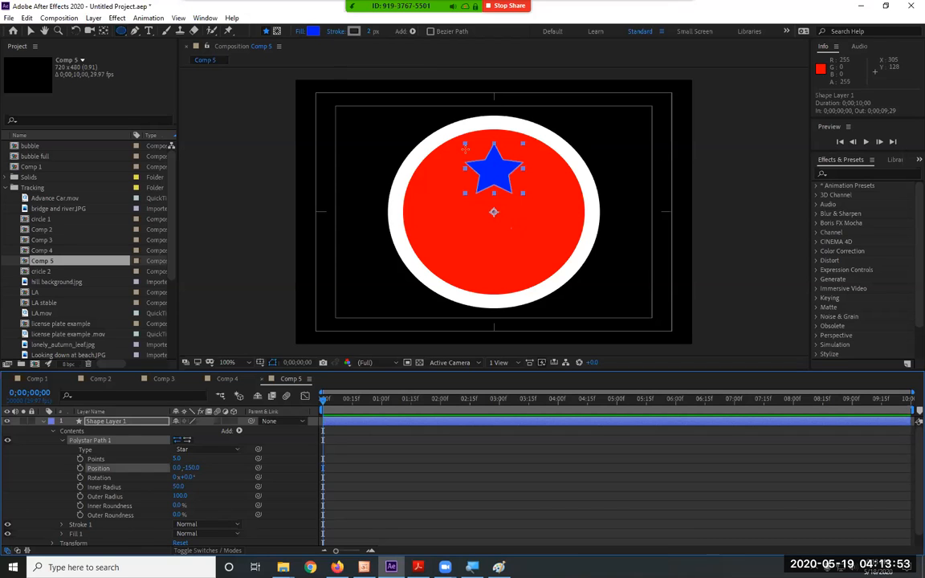
left_click(31, 30)
left_click(498, 183)
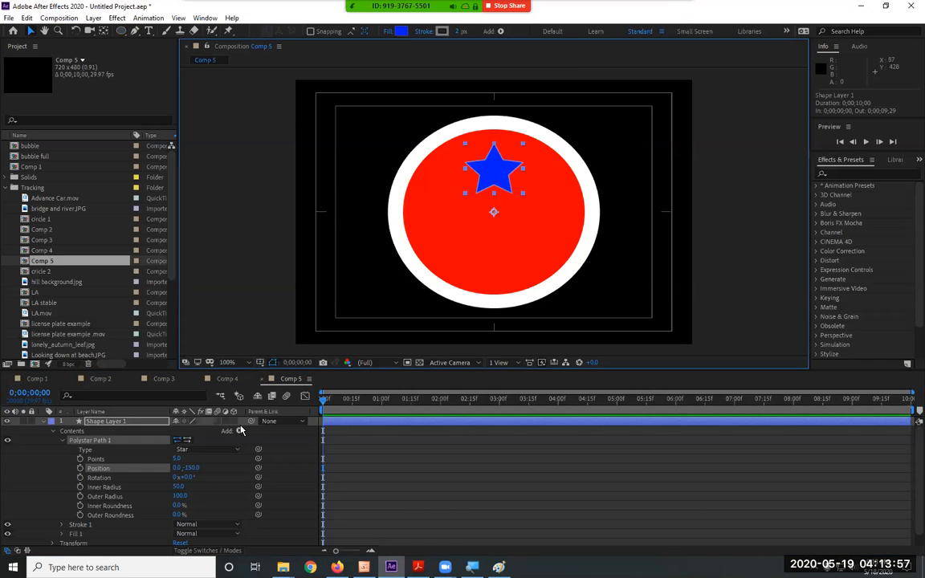
Set the Position of Polystar Path 1 to 0, -255 so the star overlaps the circle's upper white stroke.
left_click_drag(191, 469, 131, 474)
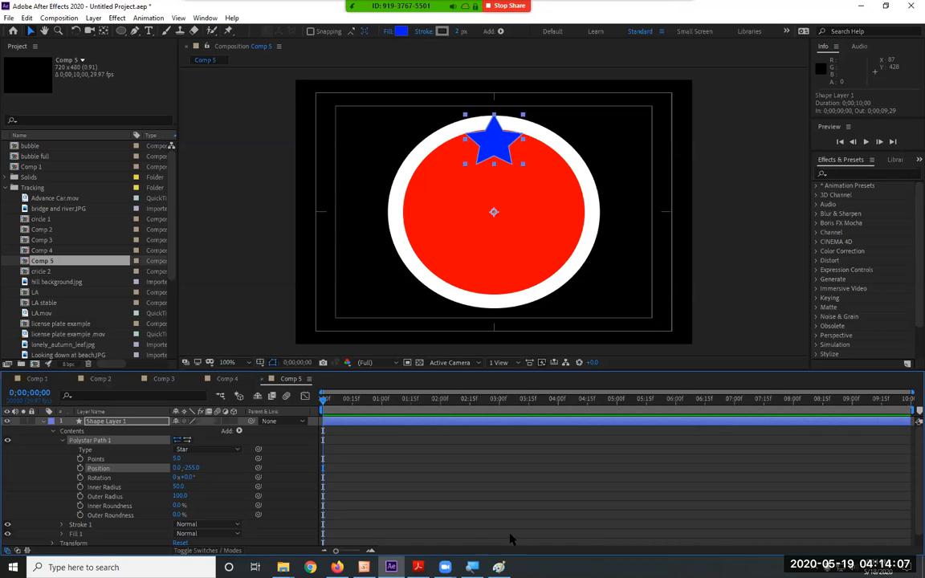
left_click(70, 441)
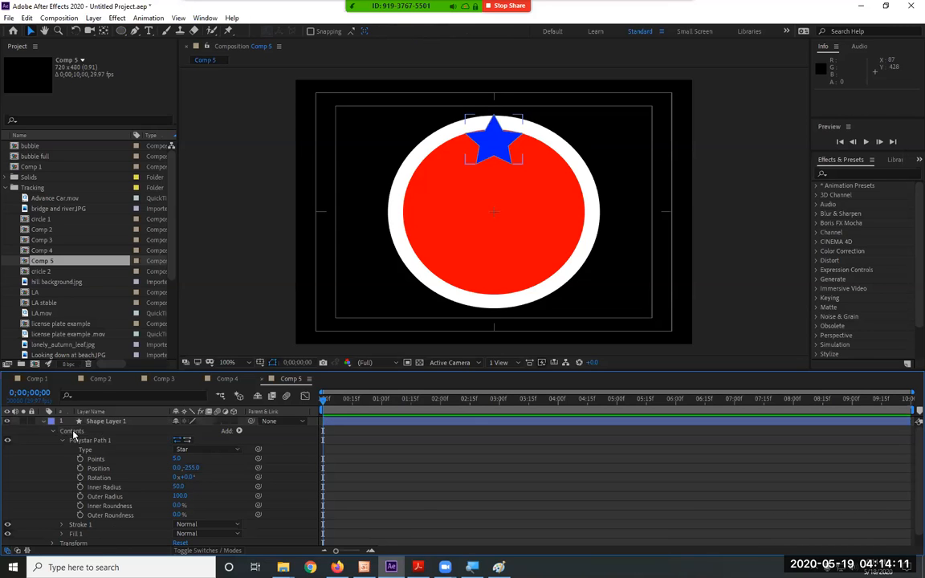
Add a Repeater to the contents of Shape Layer 1 and move it between Polystar Path 1 and Stroke 1.
left_click(73, 434)
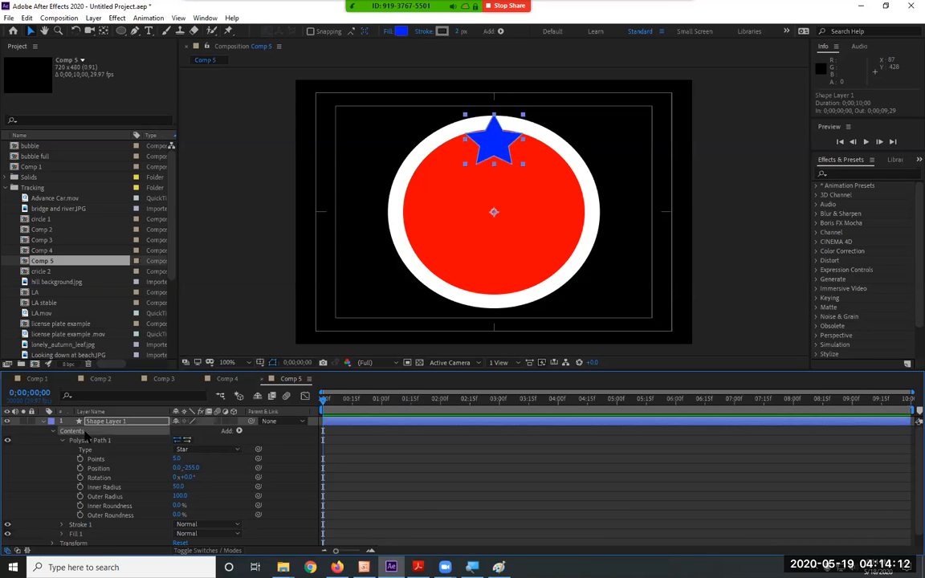
left_click(238, 431)
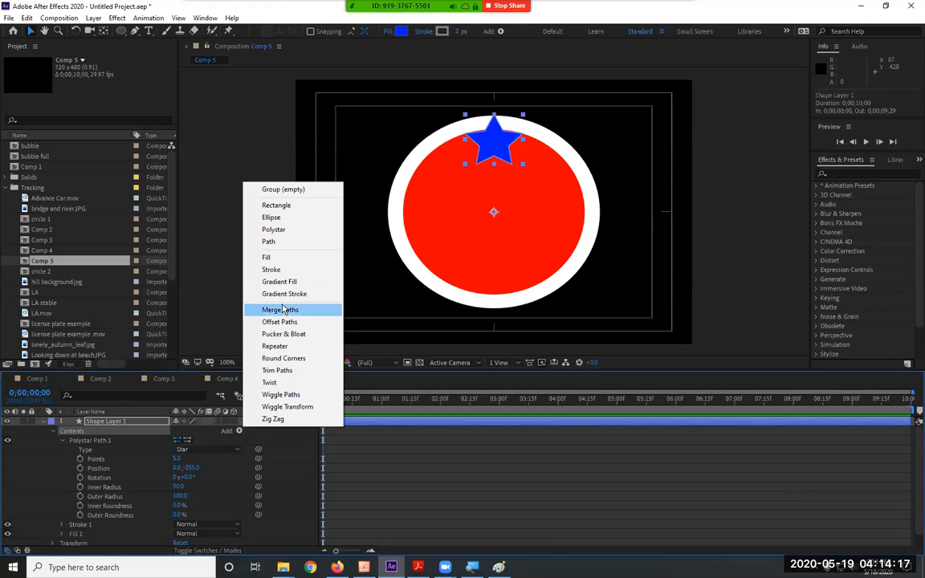
left_click(290, 348)
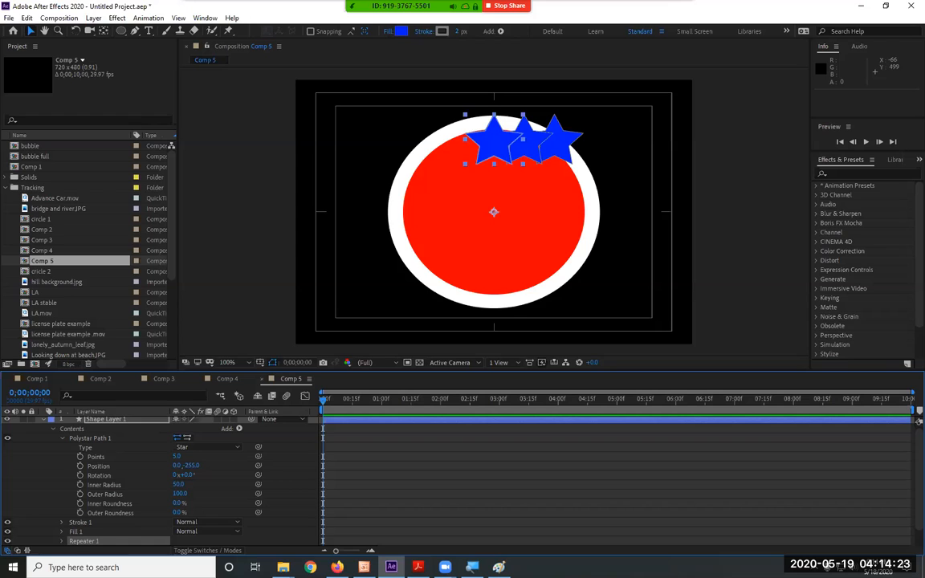
key("alt+Tab")
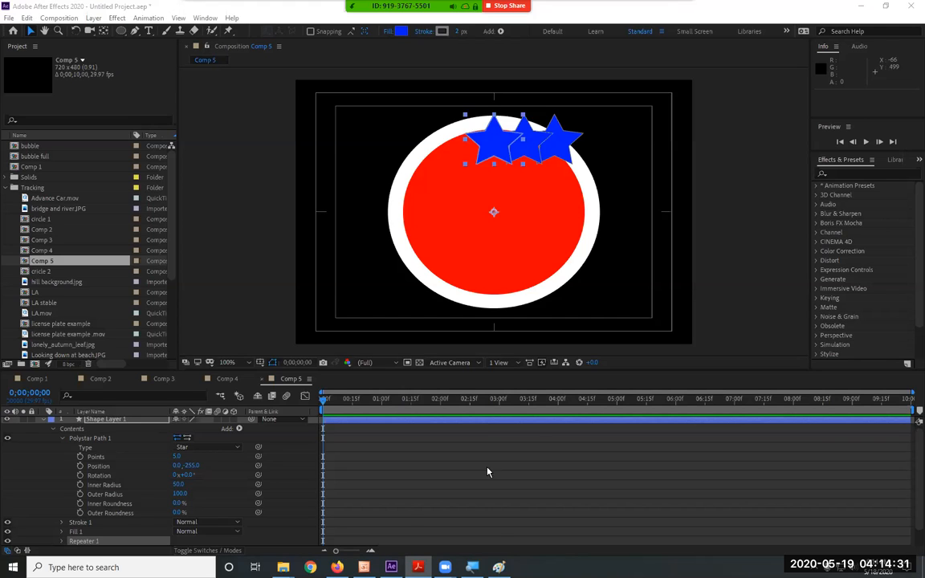
left_click(62, 438)
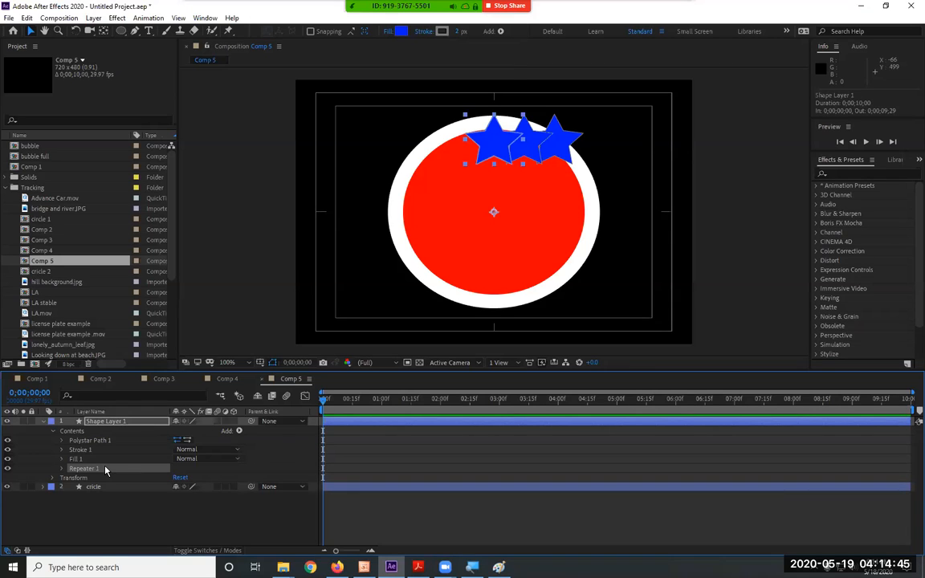
left_click_drag(105, 469, 114, 449)
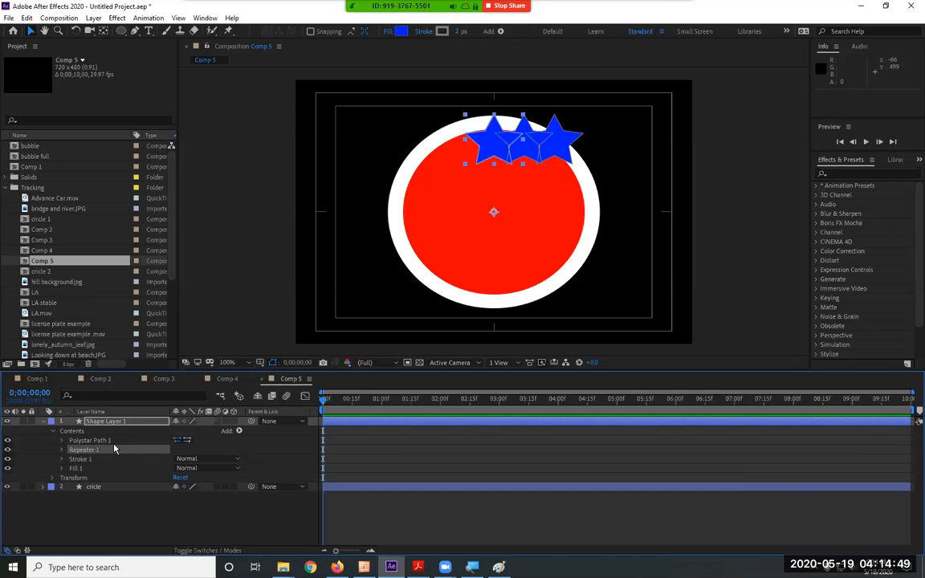
Expand Repeater 1 with its Transform properties and set its Copies to 12.
left_click(61, 450)
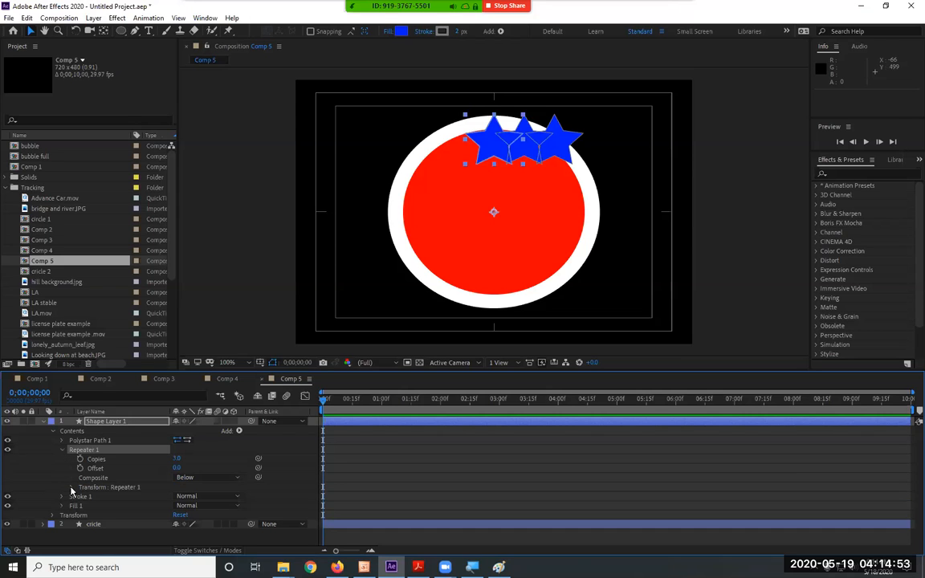
left_click(71, 487)
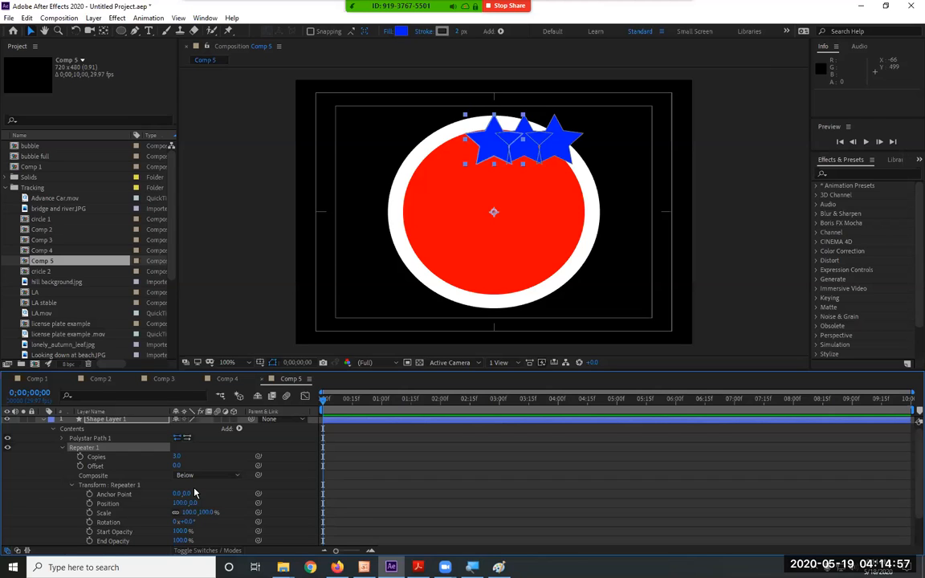
scroll(259, 493, "down", 1)
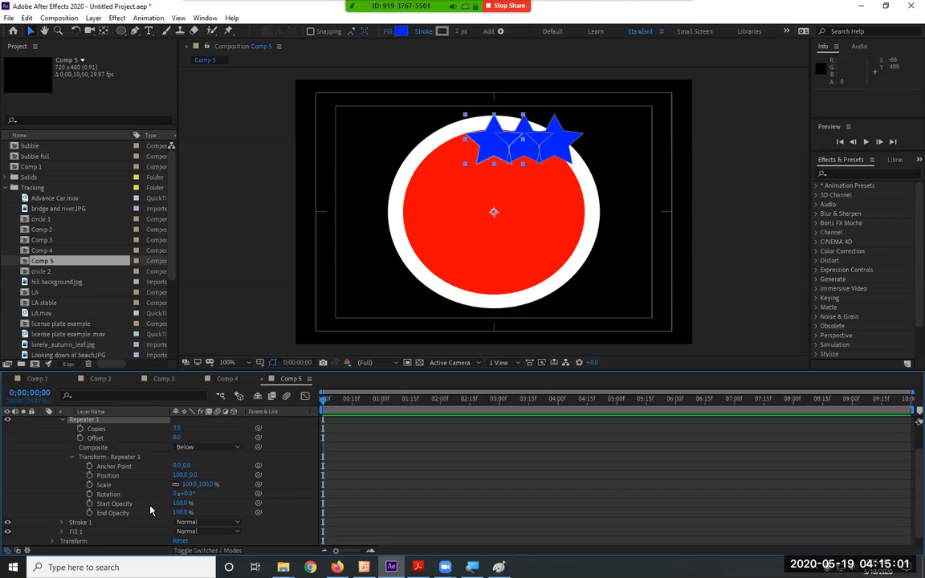
scroll(150, 510, "up", 1)
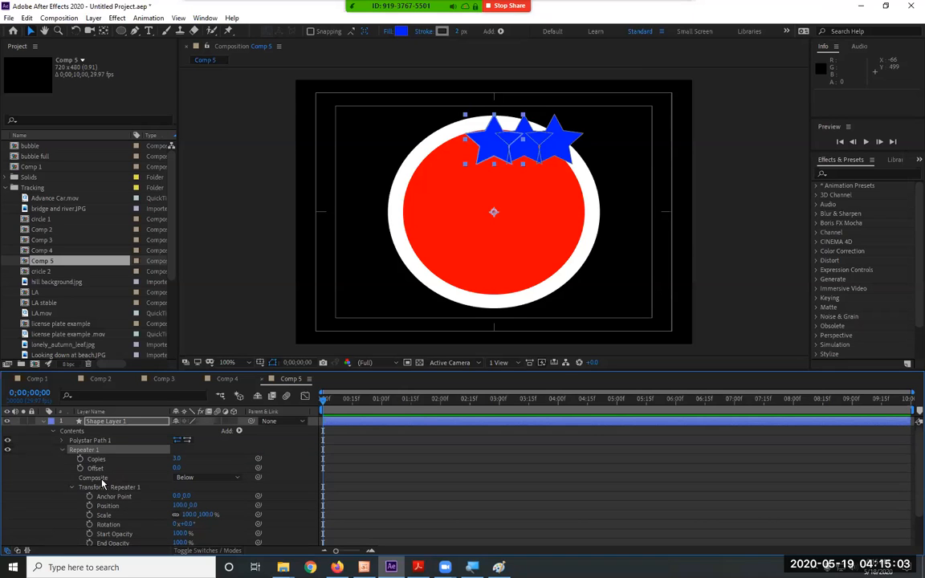
left_click(176, 458)
type("12")
key("Return")
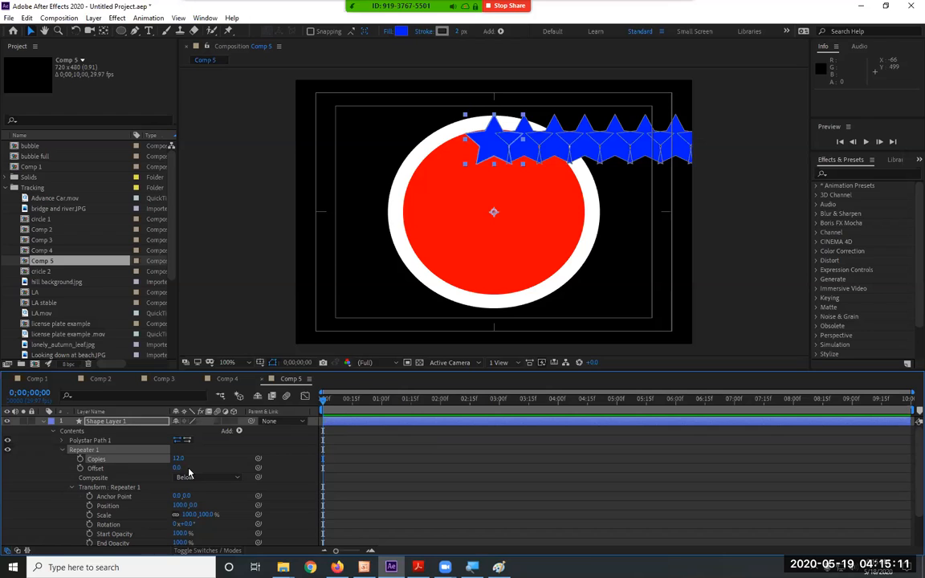
Set the horizontal Position in the Transform properties of Repeater 1 to 0.
left_click(182, 504)
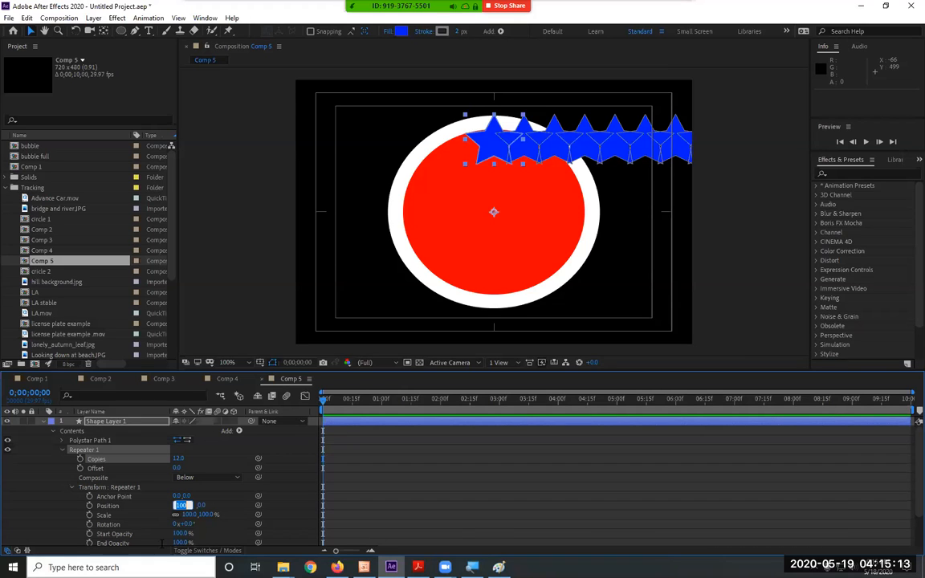
type("0")
key("Return")
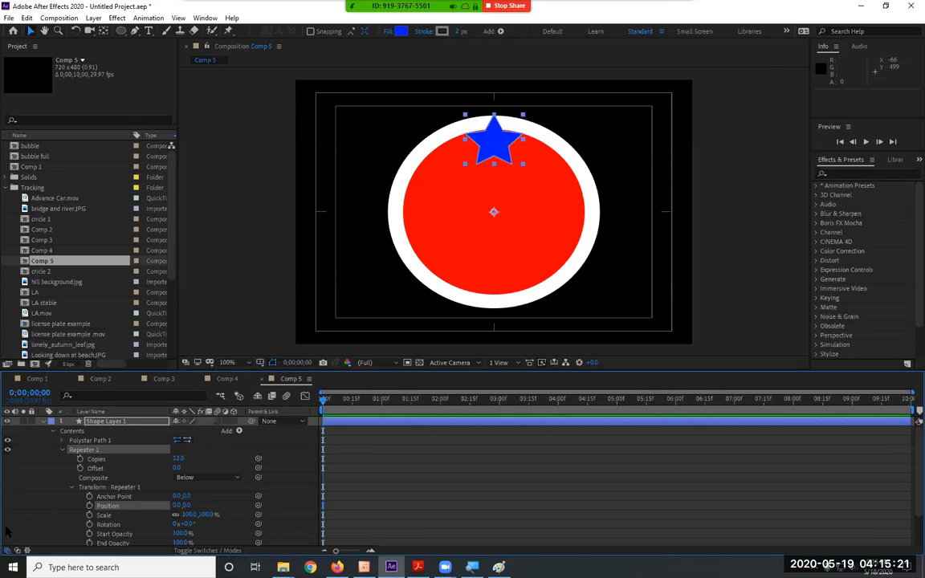
Set the Rotation in the Transform properties of Repeater 1 to 30° to distribute the stars around the circle.
left_click(95, 487)
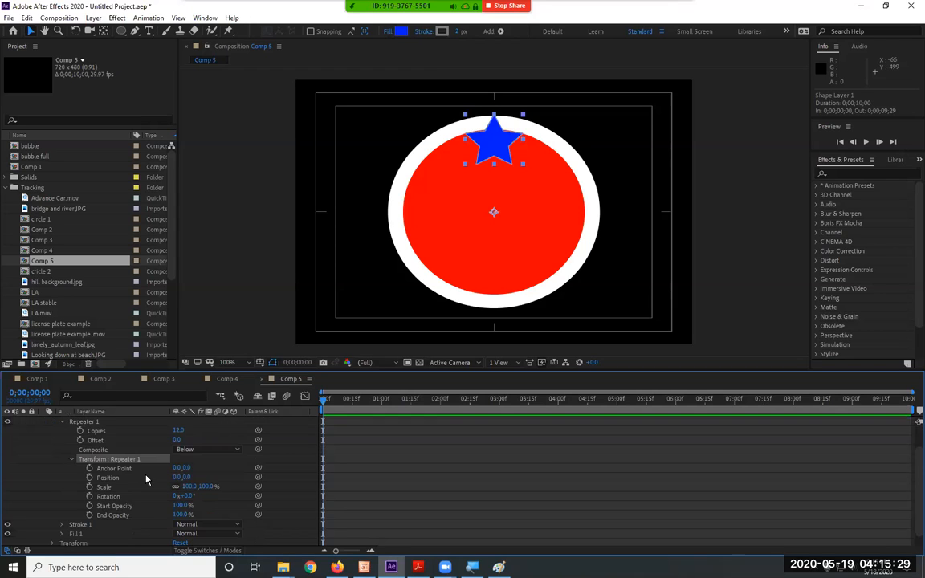
scroll(147, 481, "down", 2)
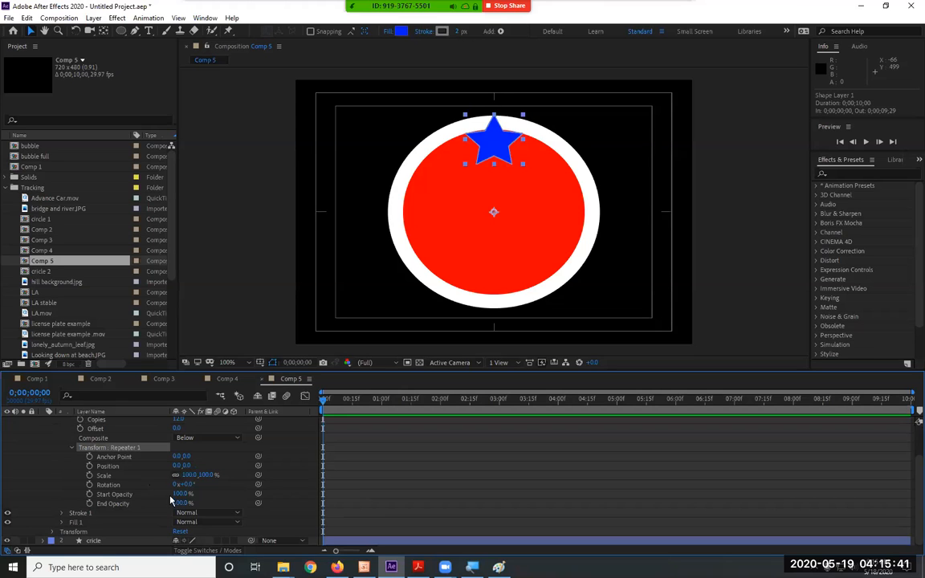
left_click(109, 486)
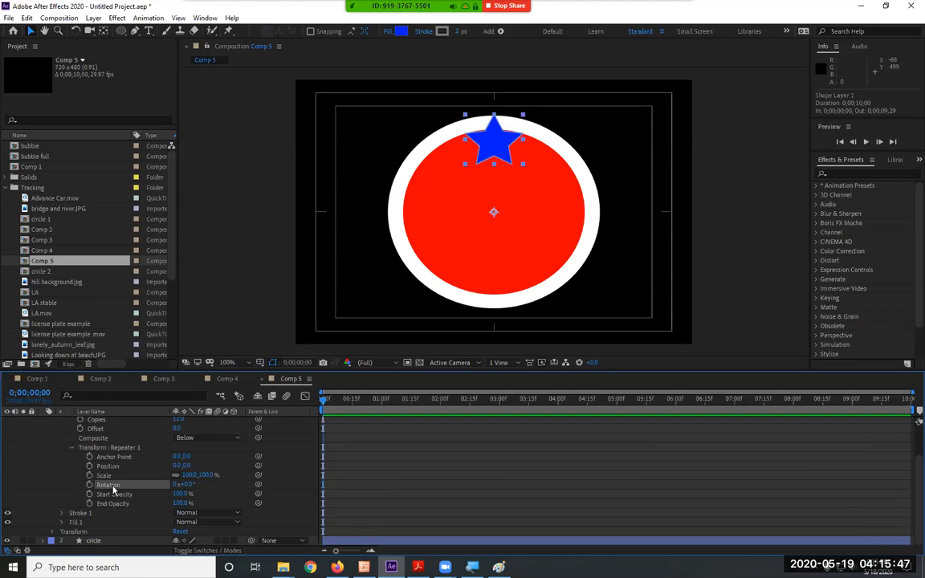
left_click(186, 485)
type("2")
key("Return")
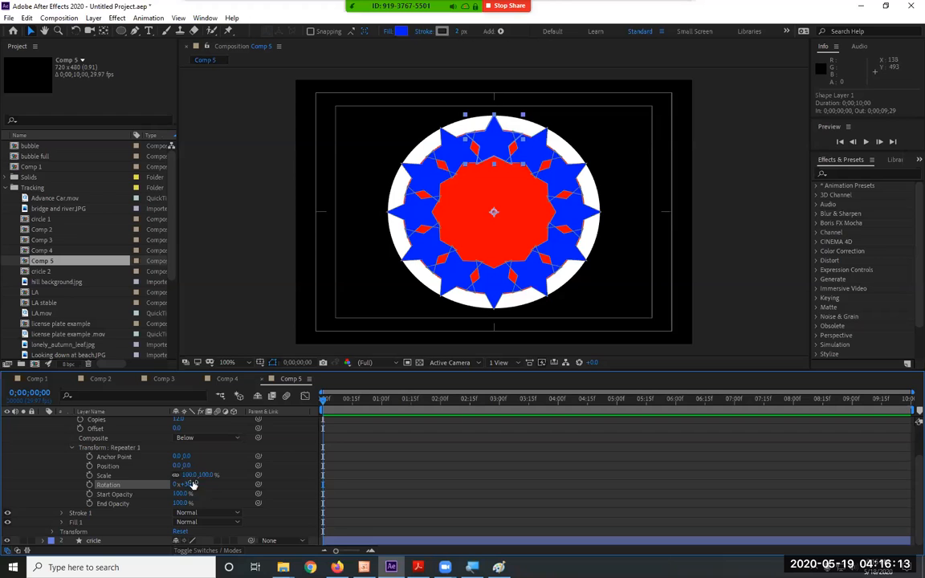
Try a Scale of 95% for Repeater 1, undo it, and expand the Transform properties of Shape Layer 1.
mouse_move(203, 476)
left_mouse_down()
mouse_move(193, 476)
mouse_move(202, 480)
left_mouse_up()
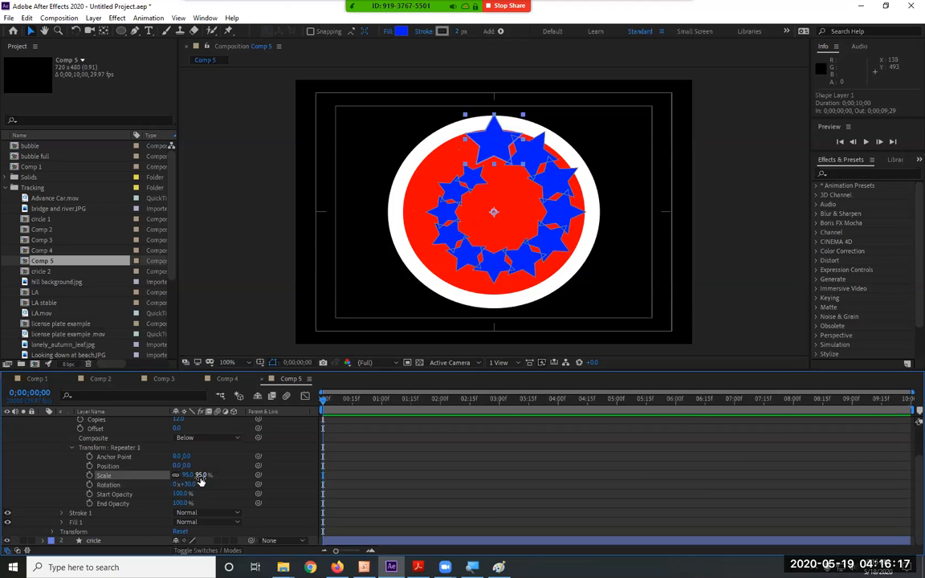
key("ctrl+z")
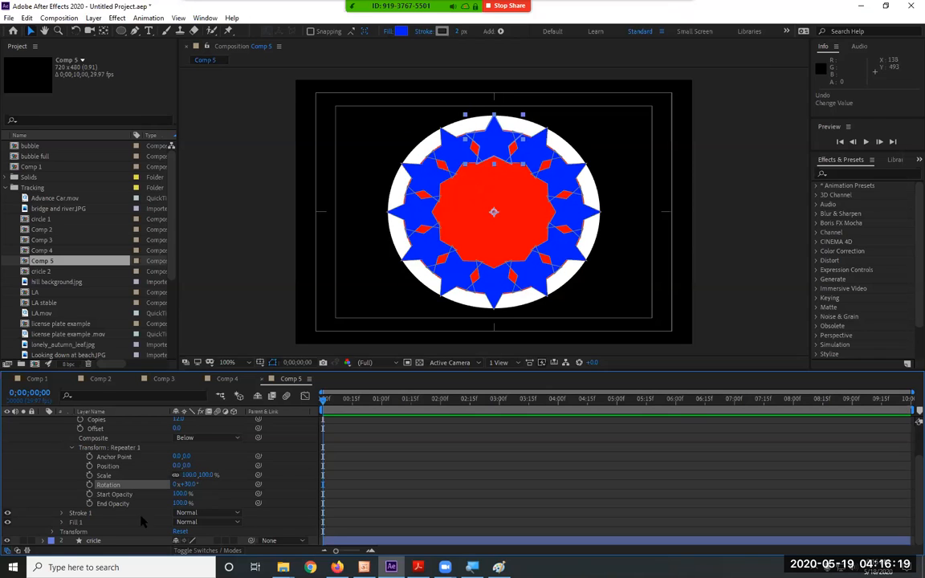
left_click(52, 531)
scroll(161, 520, "down", 1)
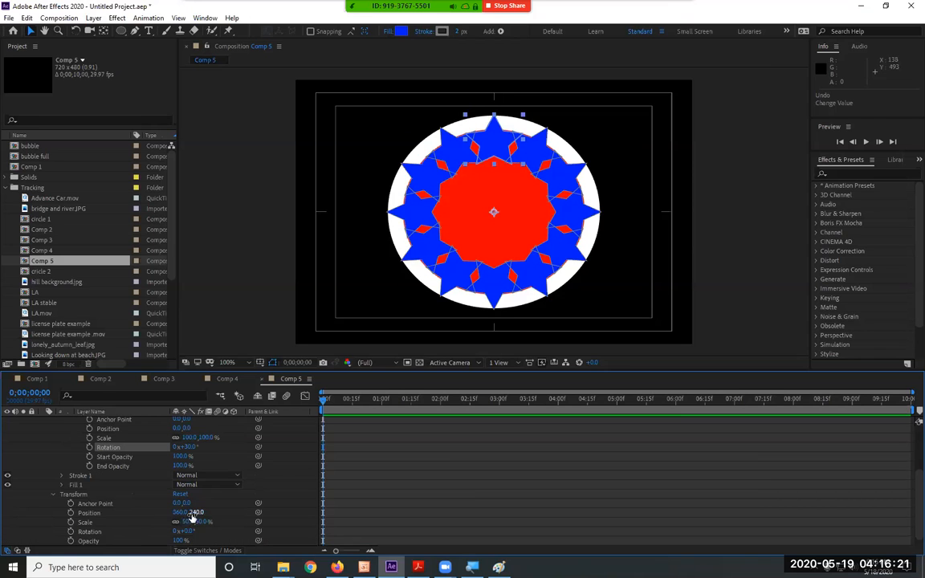
left_click_drag(192, 521, 243, 507)
scroll(244, 507, "up", 3)
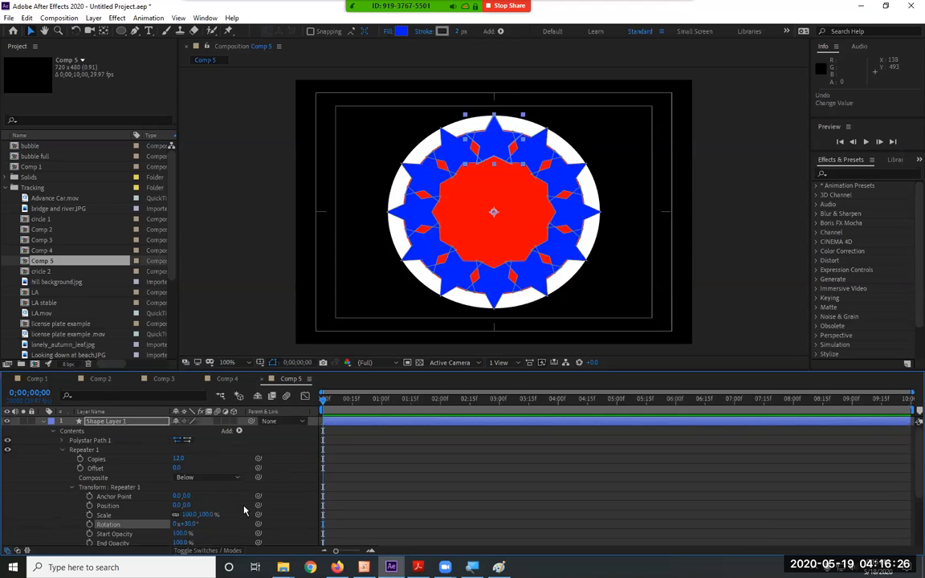
Try reducing the Scale in the Transform properties of Repeater 1 to 86%, and undo that change.
left_click(61, 440)
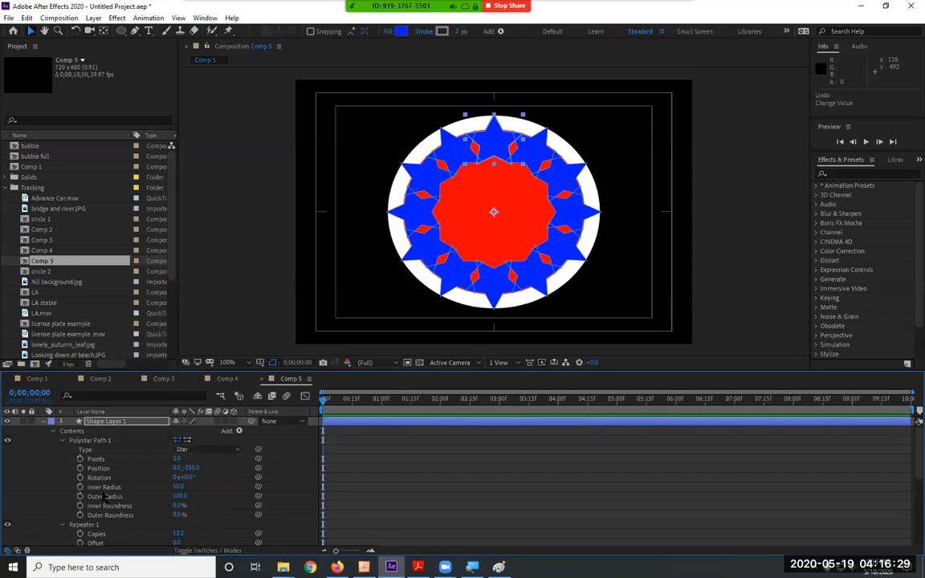
left_click(69, 441)
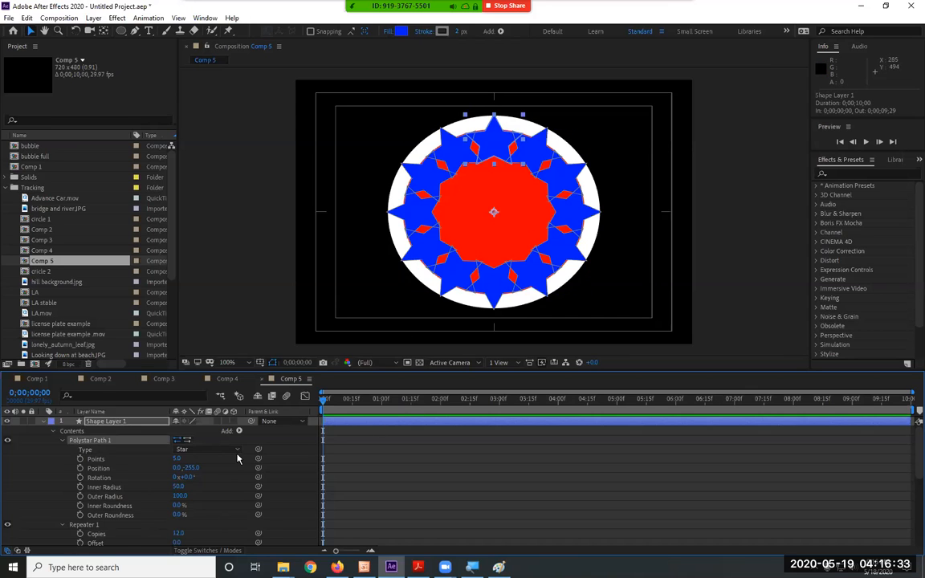
scroll(237, 459, "down", 5)
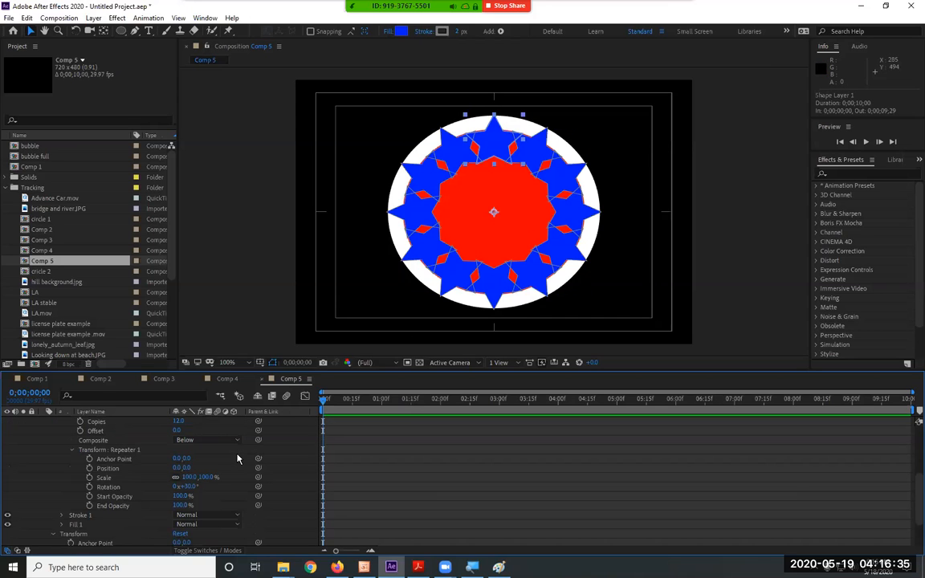
mouse_move(189, 477)
left_mouse_down()
mouse_move(169, 477)
mouse_move(190, 477)
left_mouse_up()
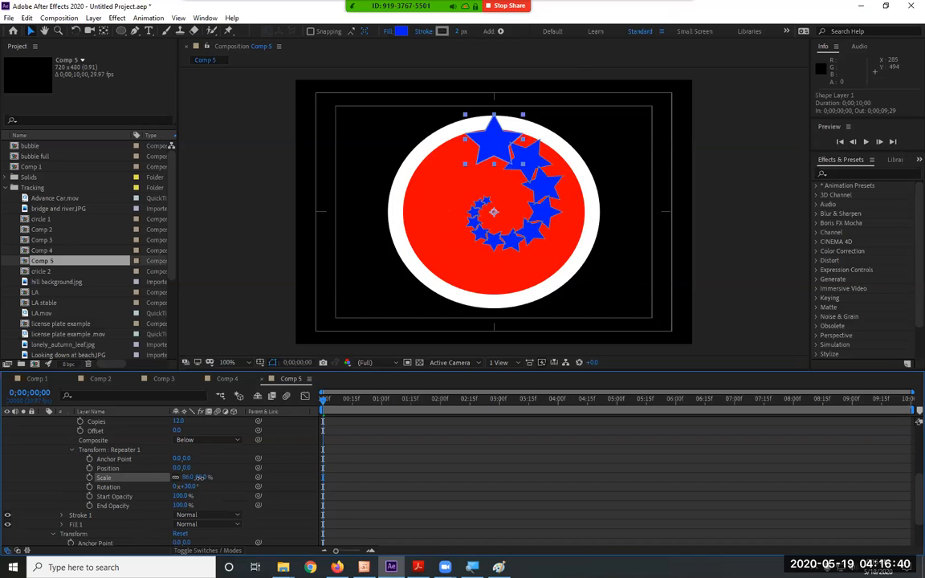
left_click(113, 450)
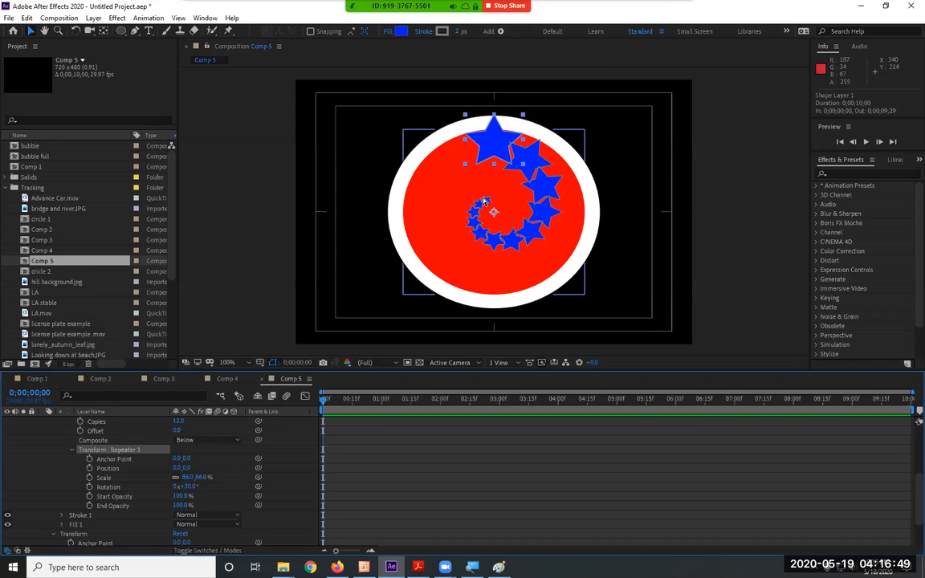
key("ctrl+z")
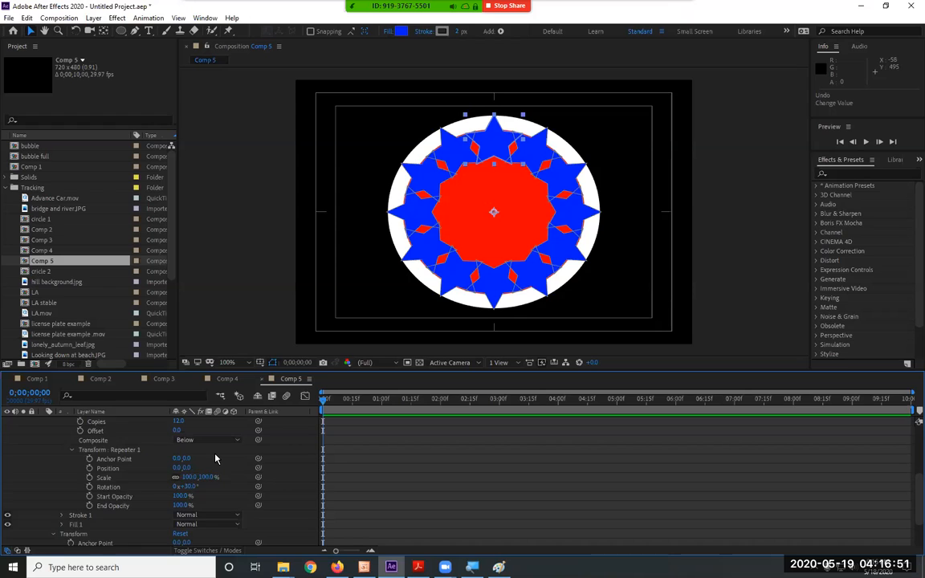
Delete Repeater 1 from the contents of Shape Layer 1.
scroll(215, 458, "up", 5)
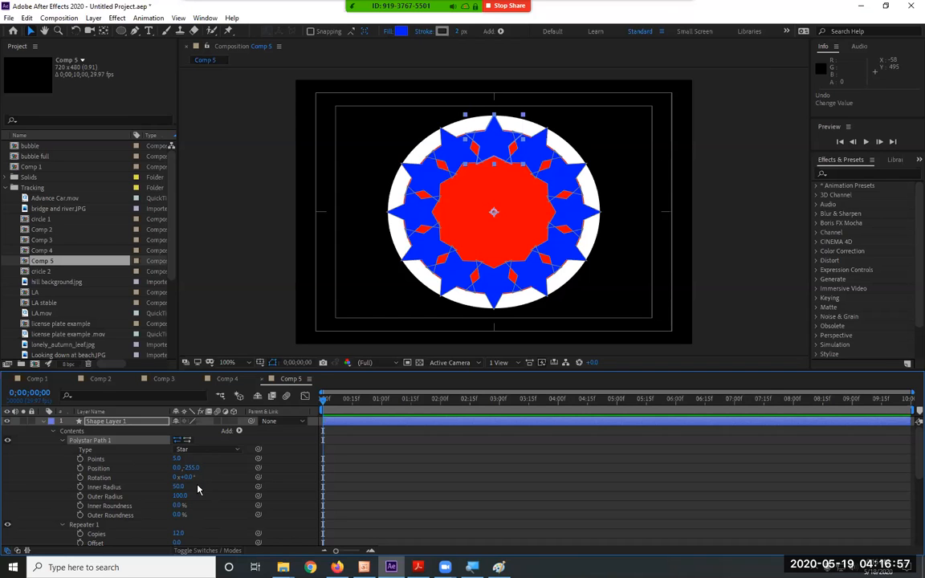
scroll(198, 489, "down", 4)
scroll(197, 489, "up", 4)
left_click(83, 527)
key("Delete")
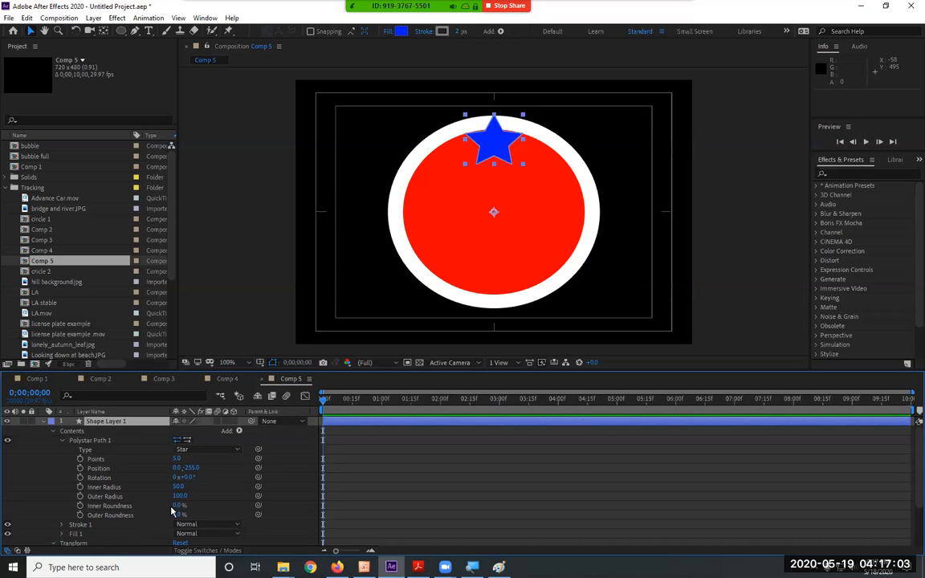
Set the Scale in the Transform properties of Shape Layer 1 to 20%.
scroll(173, 516, "down", 2)
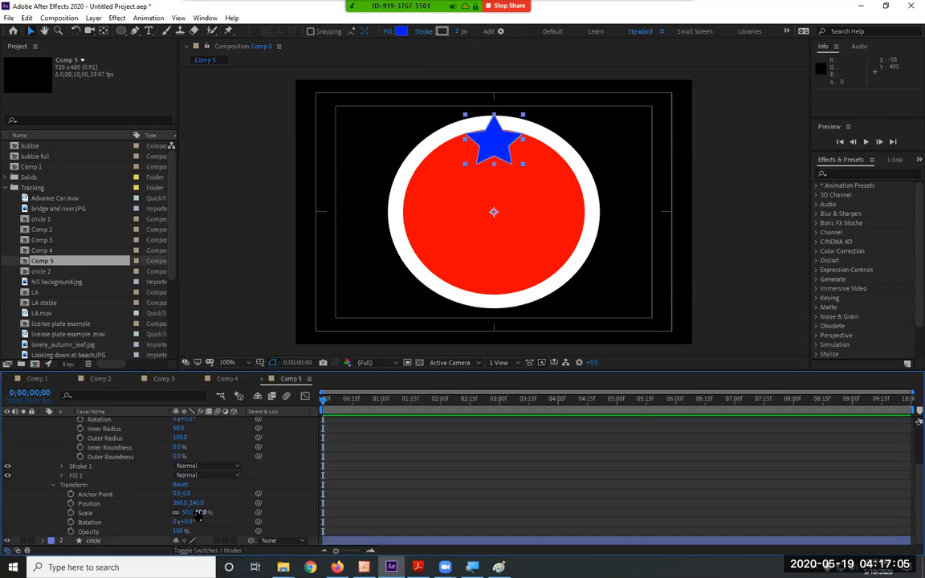
left_click(205, 512)
type("20")
key("Return")
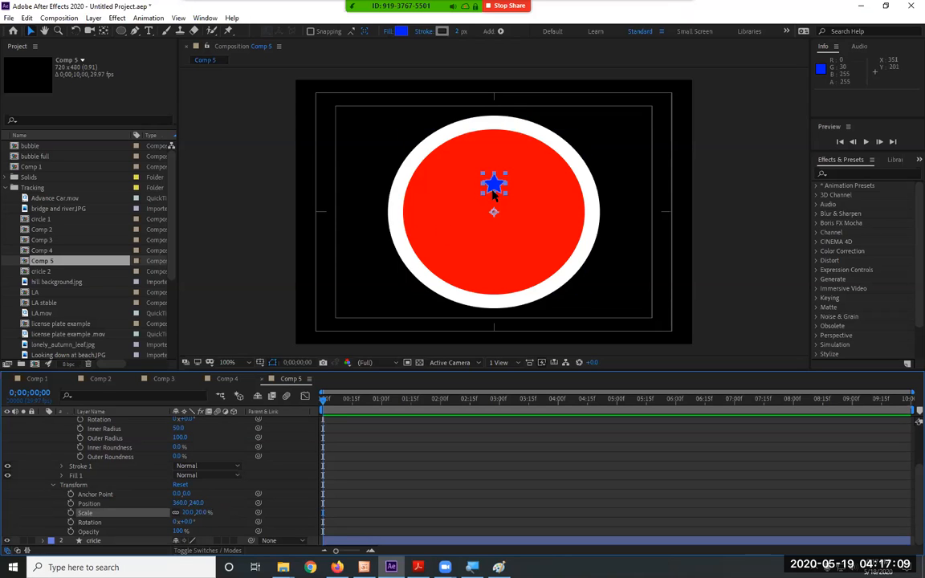
Move the small star up onto the circle's white stroke, placing Shape Layer 1 at about 355, 142.
scroll(191, 421, "up", 1)
scroll(191, 422, "up", 1)
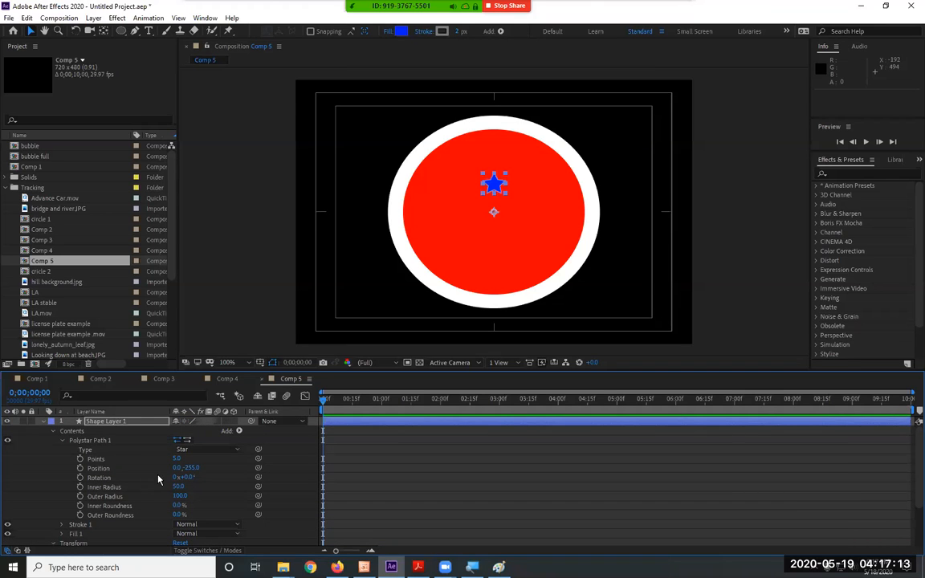
left_click_drag(497, 188, 493, 129)
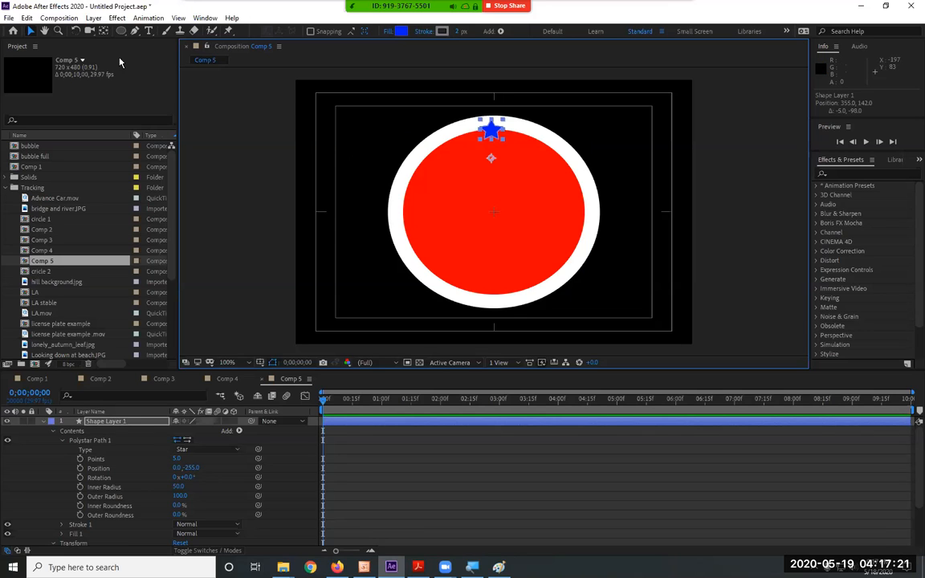
Move the anchor point of Shape Layer 1 to the centre of the red circle with the Pan Behind tool.
left_click(103, 31)
left_click_drag(491, 160, 493, 217)
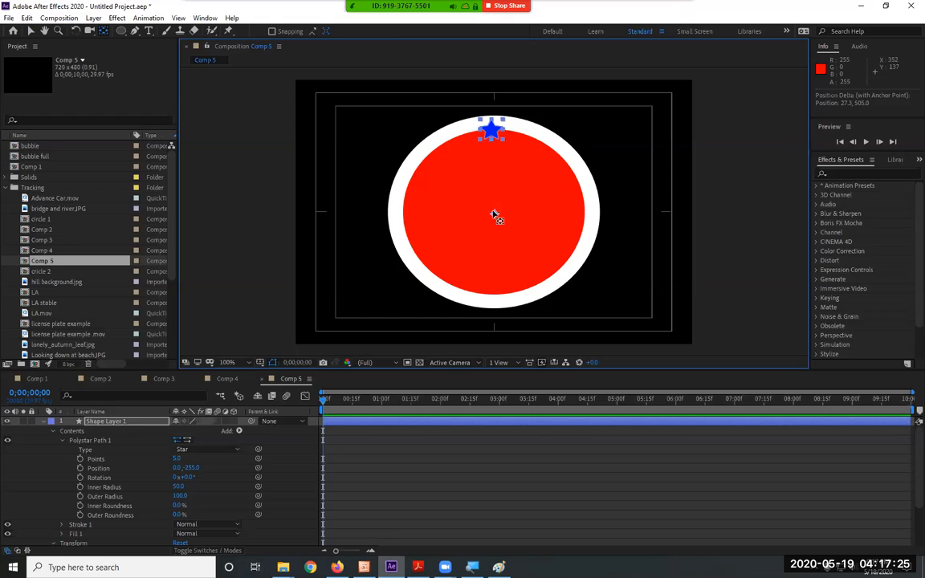
Add a Repeater to the contents of Shape Layer 1 and place it directly below Polystar Path 1, above Stroke 1.
left_click(95, 442)
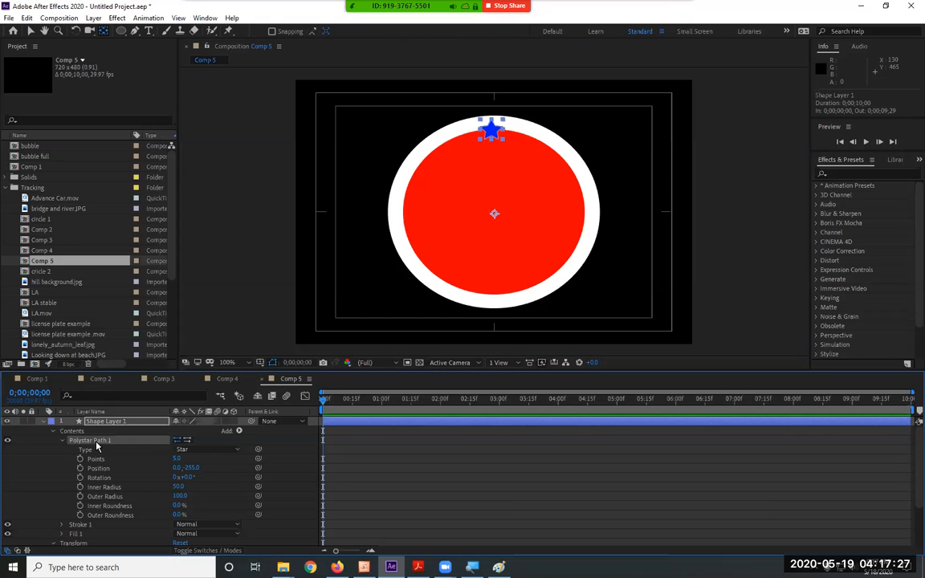
left_click(239, 431)
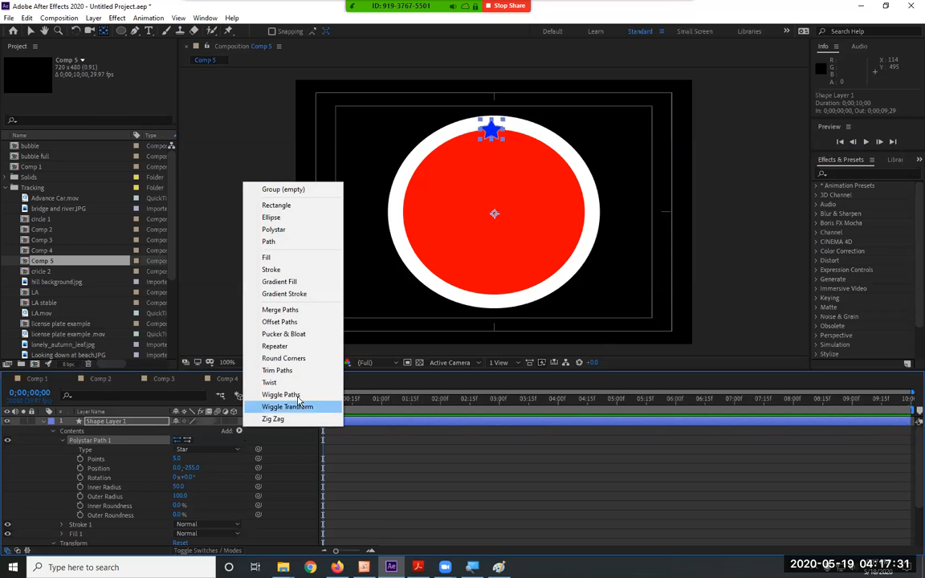
left_click(299, 346)
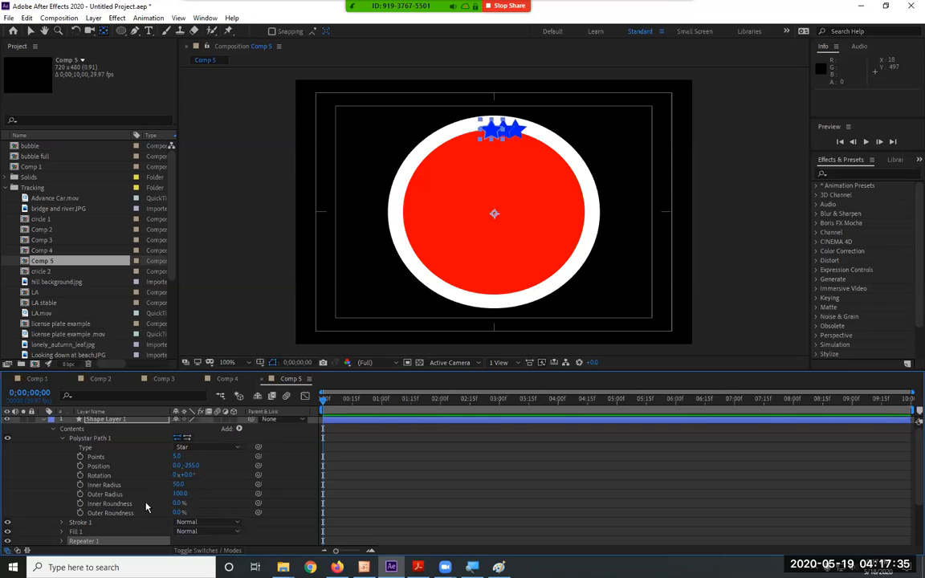
mouse_move(101, 543)
left_mouse_down()
mouse_move(129, 510)
mouse_move(107, 499)
mouse_move(122, 443)
mouse_move(114, 439)
mouse_move(99, 527)
mouse_move(74, 526)
left_mouse_up()
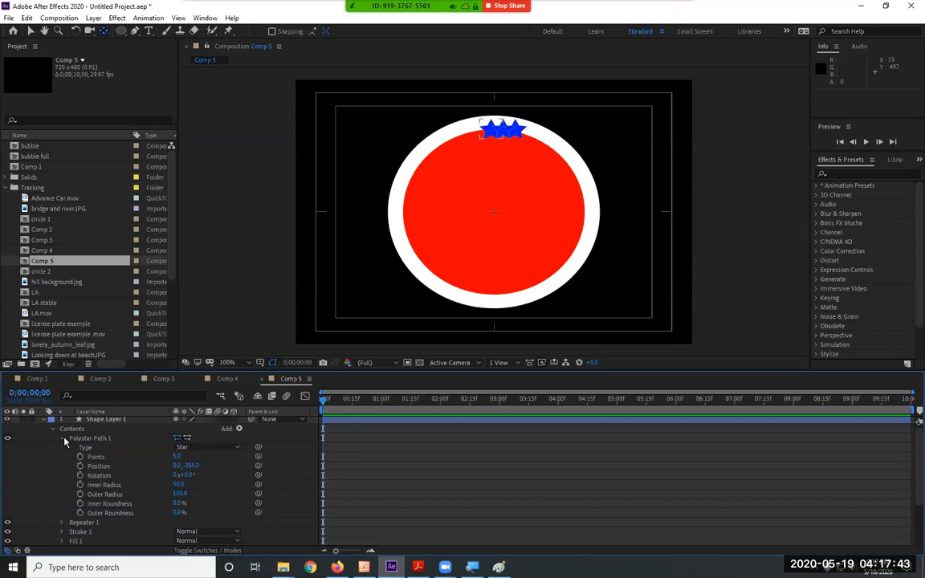
Set the Copies of Repeater 1 to 12.
left_click(64, 440)
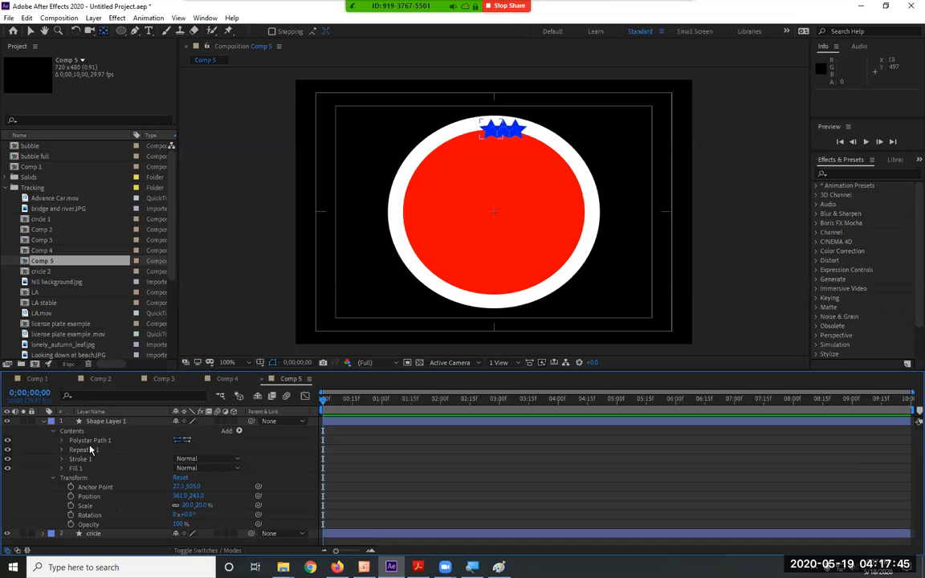
left_click(61, 450)
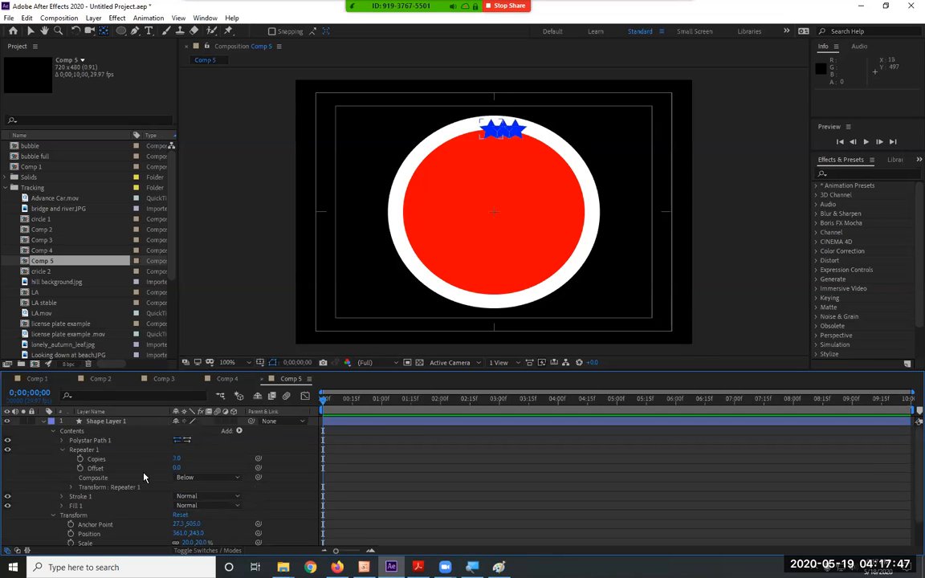
left_click(180, 458)
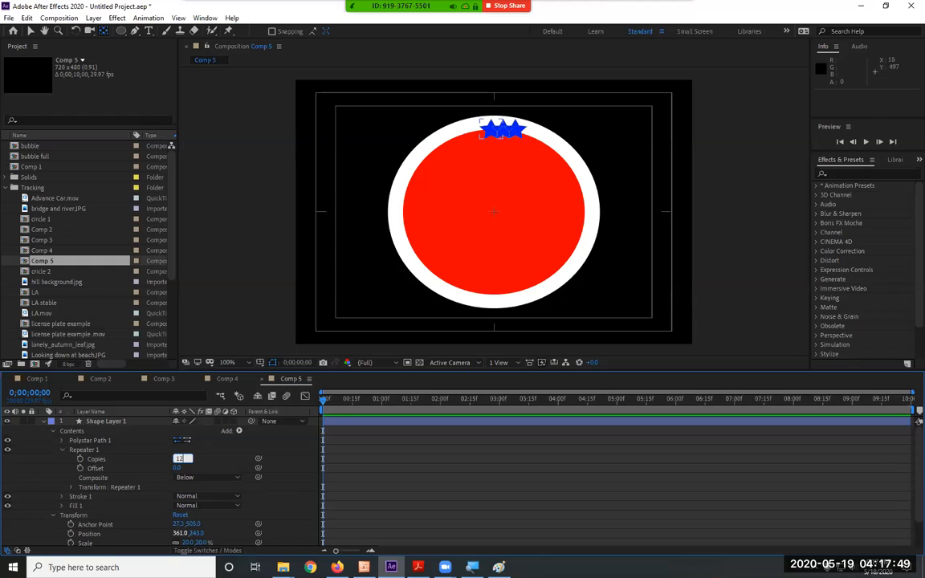
type("12")
key("Return")
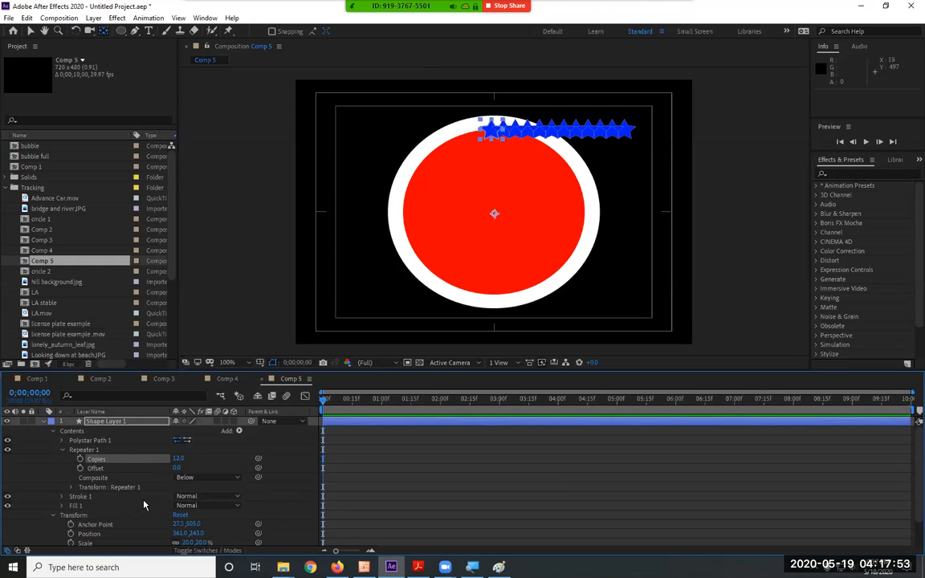
Set the Position in the Transform properties of Repeater 1 to 0, 0.
scroll(118, 498, "down", 3)
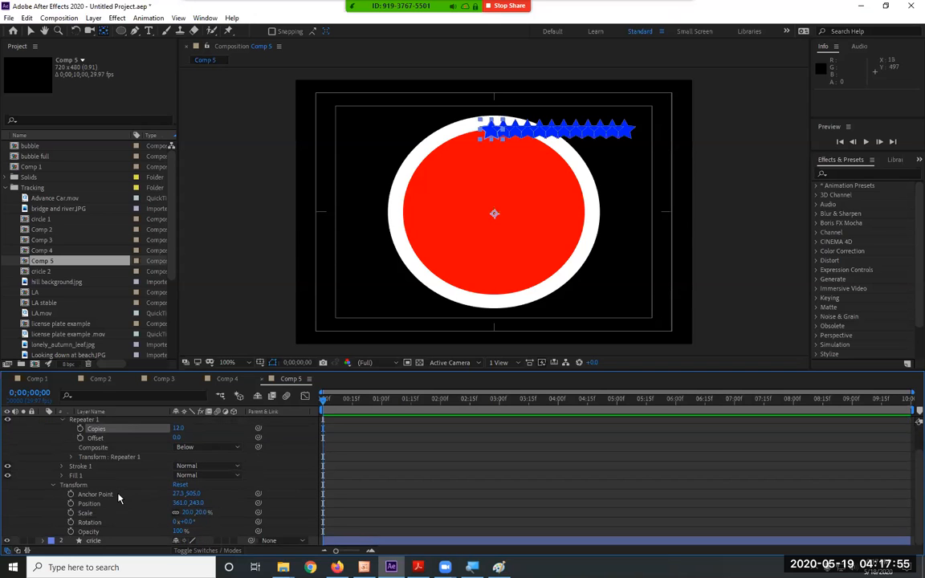
left_click(53, 486)
left_click(98, 487)
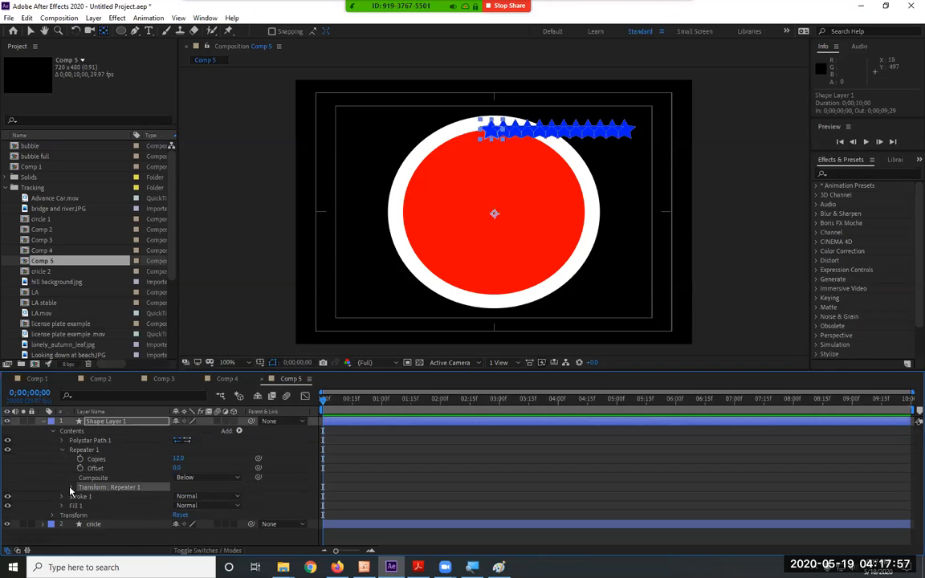
left_click(71, 487)
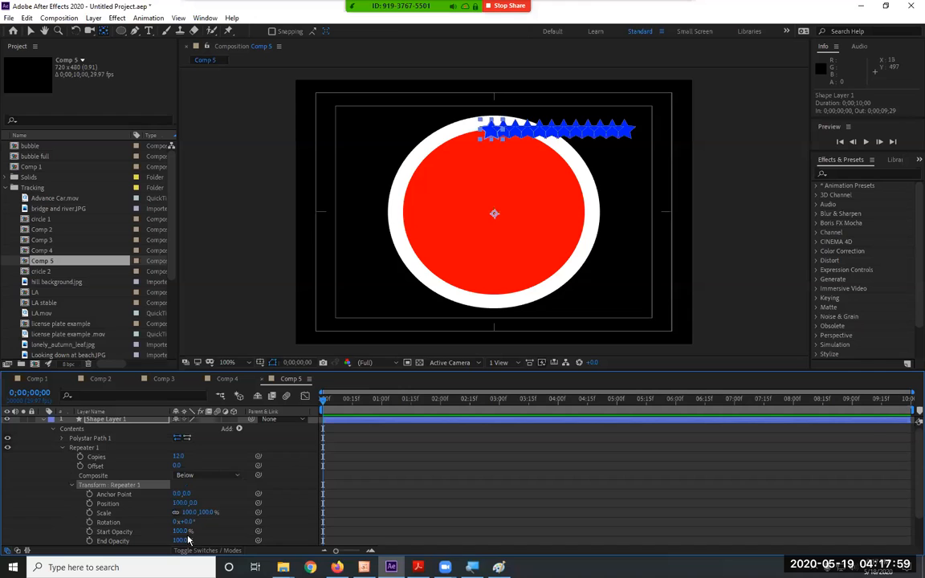
left_click(180, 503)
type("0")
key("Return")
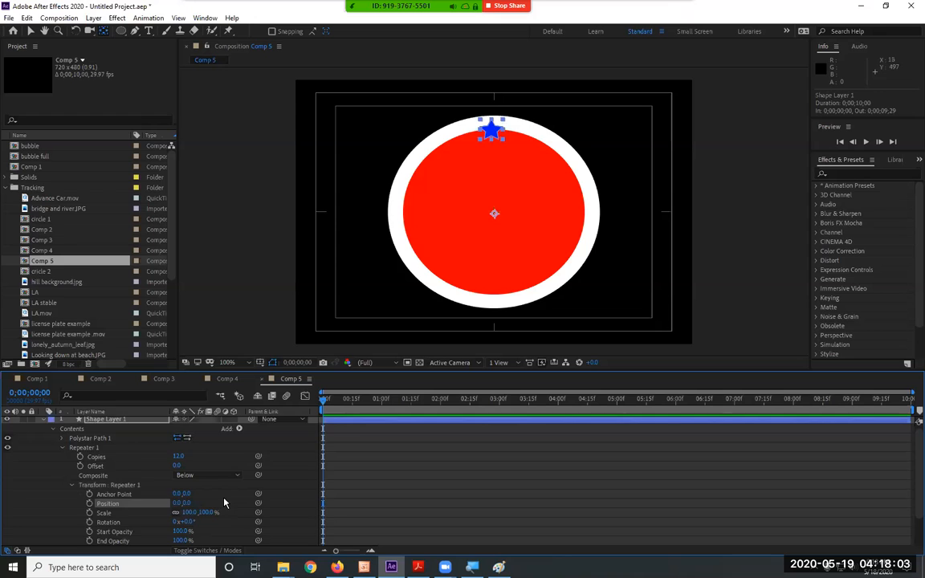
Try a Rotation of 360/12 in the Transform properties of Repeater 1, and undo that change.
scroll(224, 502, "down", 2)
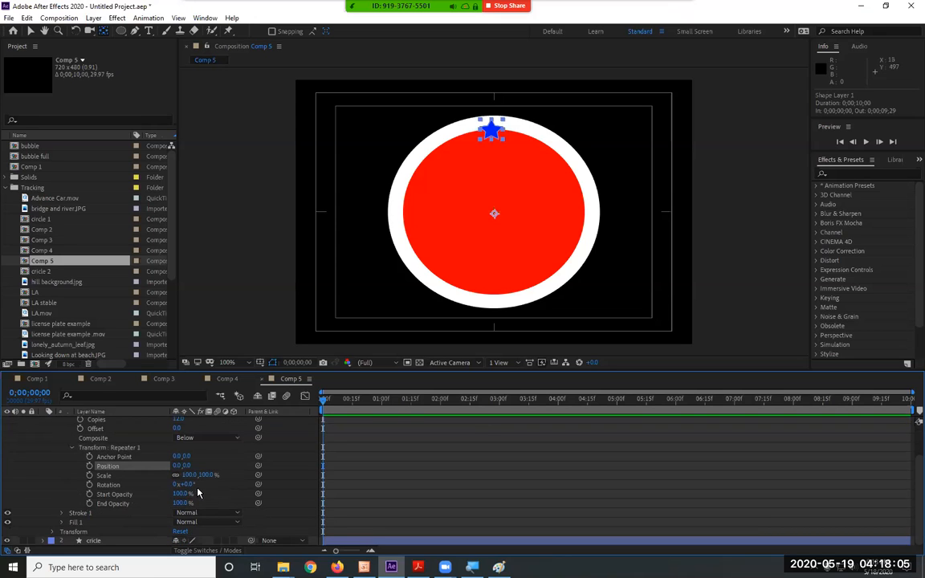
left_click(188, 485)
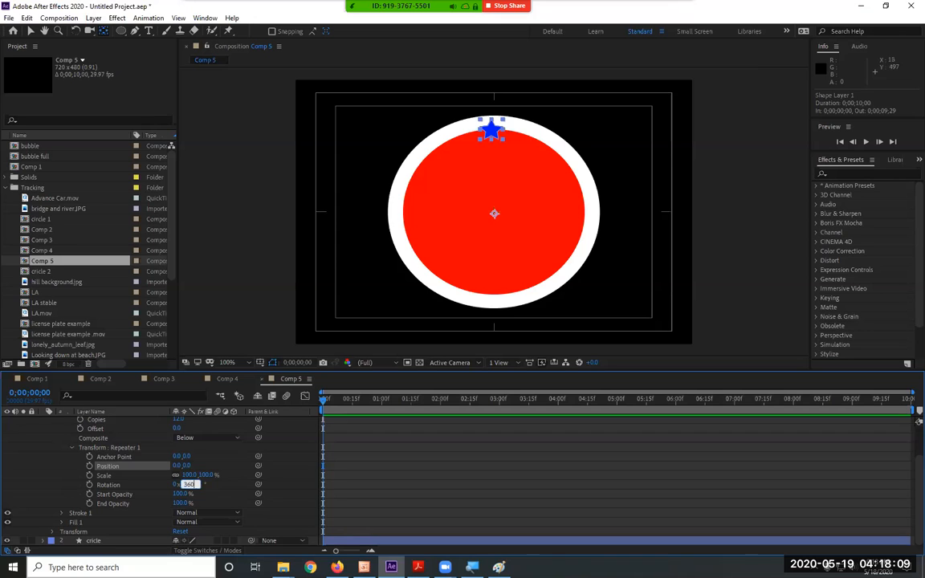
type("360/12")
key("Return")
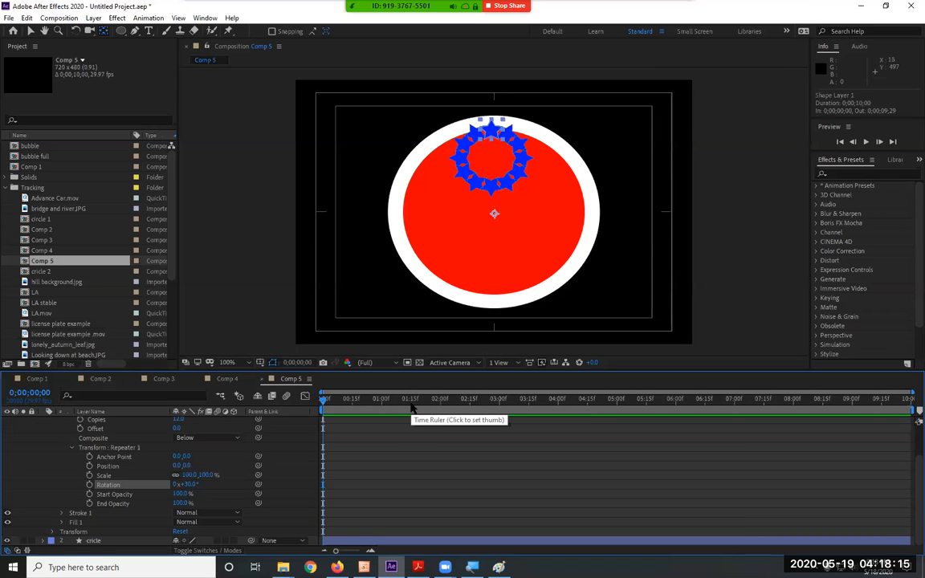
key("ctrl+z")
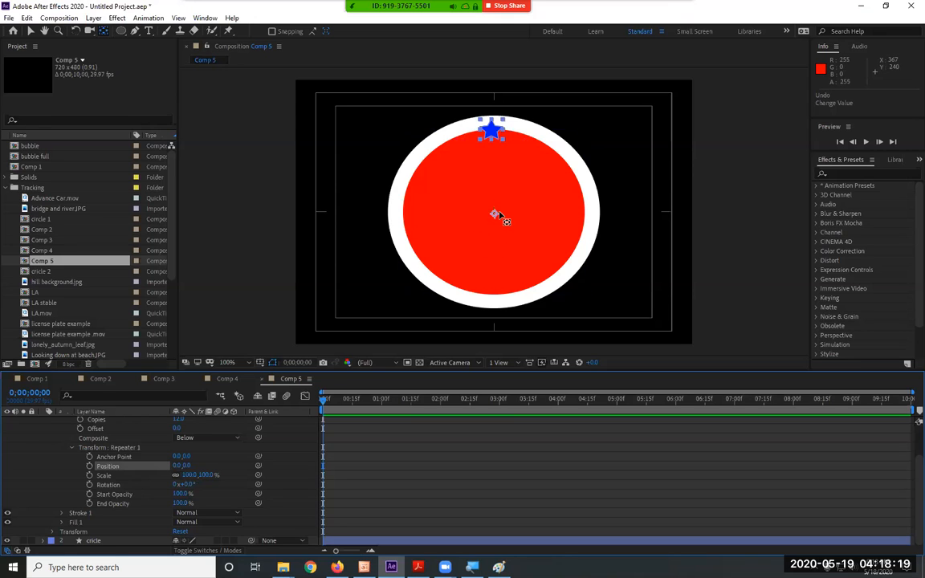
Move the anchor point of Shape Layer 1 up to just below the small star.
left_click_drag(495, 214, 494, 203)
left_click_drag(496, 167, 491, 145)
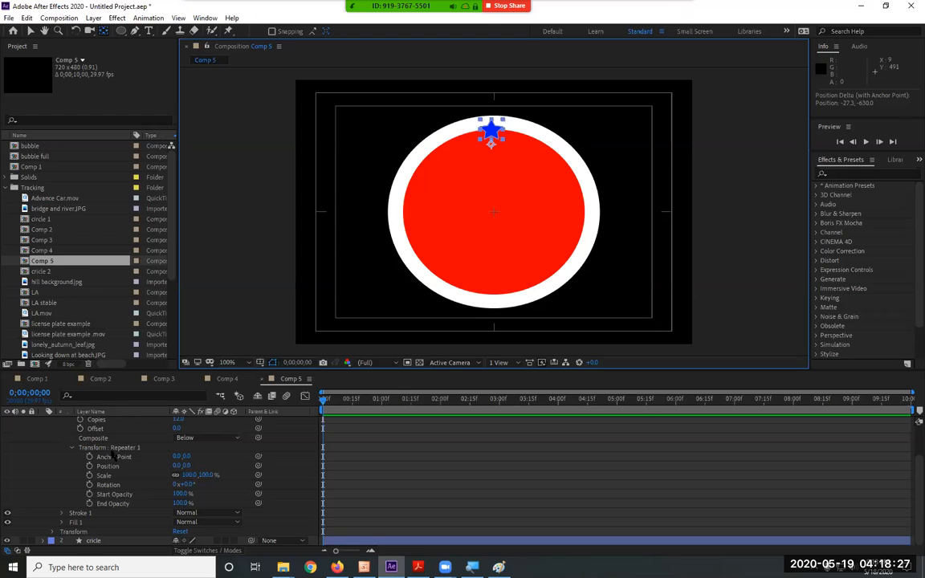
Set the Rotation in the Transform properties of Repeater 1 to 360/12, so each copy turns 30°.
left_click(190, 485)
type("360/")
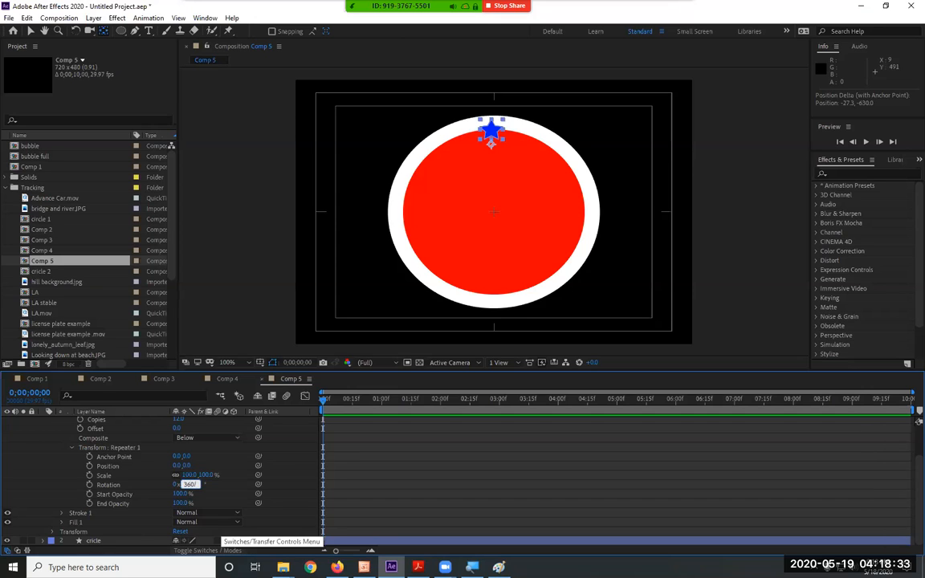
key("Return")
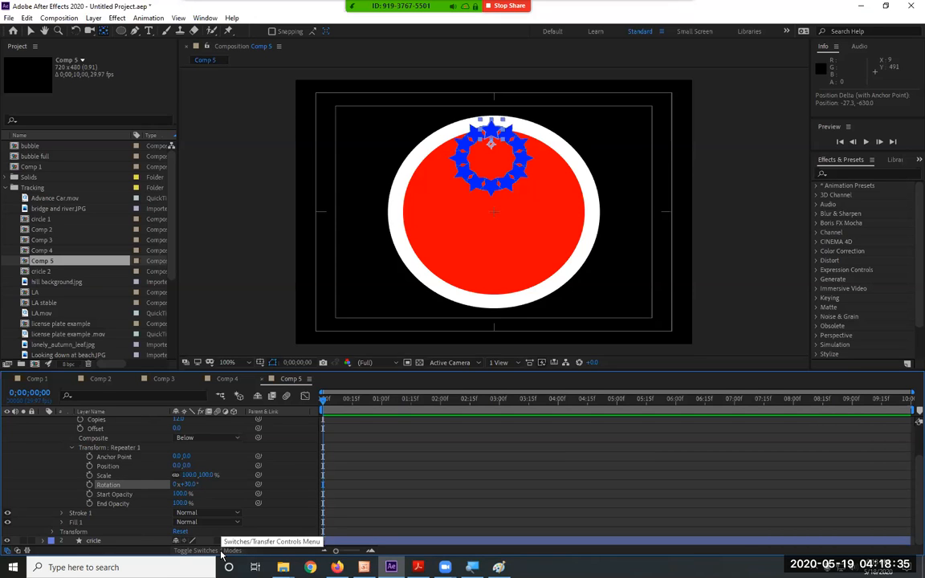
Move the anchor point of Shape Layer 1 down into the middle of the ring of stars.
left_click(492, 146)
mouse_move(493, 147)
left_mouse_down()
mouse_move(494, 163)
mouse_move(490, 156)
left_mouse_up()
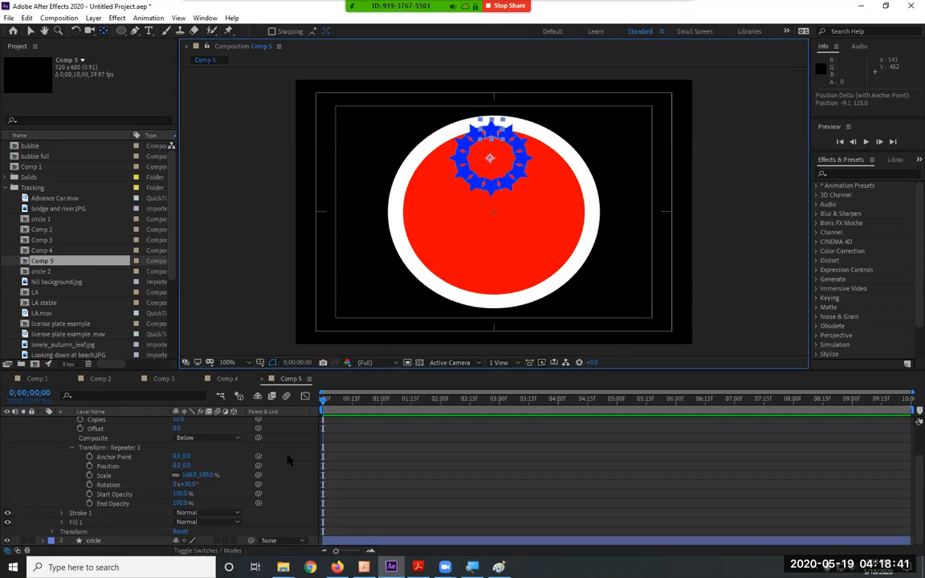
Try raising the Scale in the Transform properties of Repeater 1 to 137%, and undo that change.
mouse_move(215, 480)
left_mouse_down()
mouse_move(184, 470)
mouse_move(219, 466)
mouse_move(224, 476)
left_mouse_up()
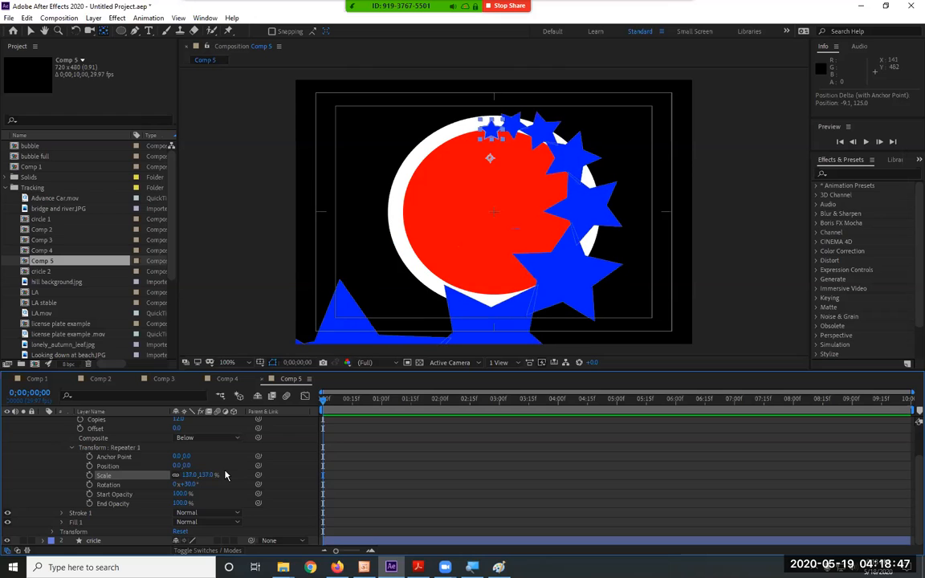
key("ctrl+z")
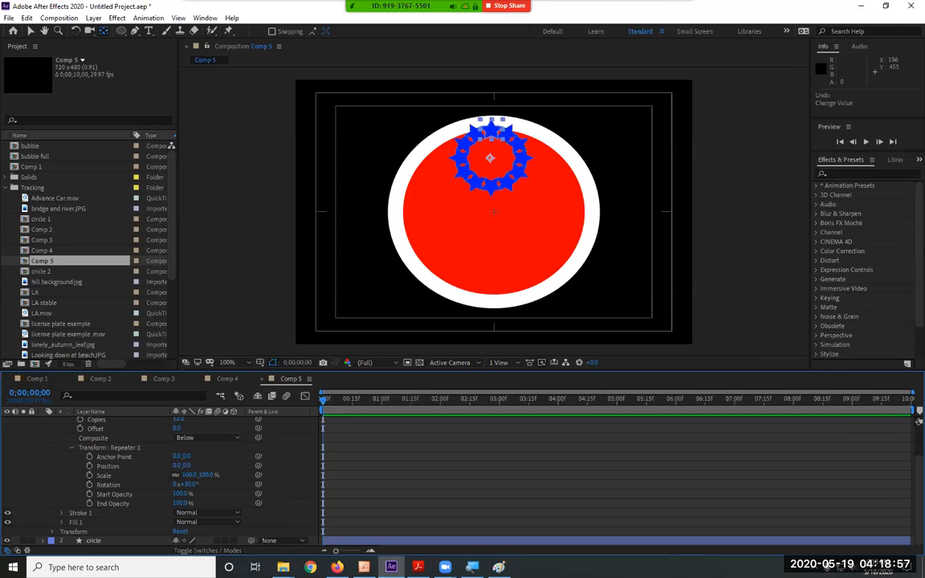
left_click(417, 567)
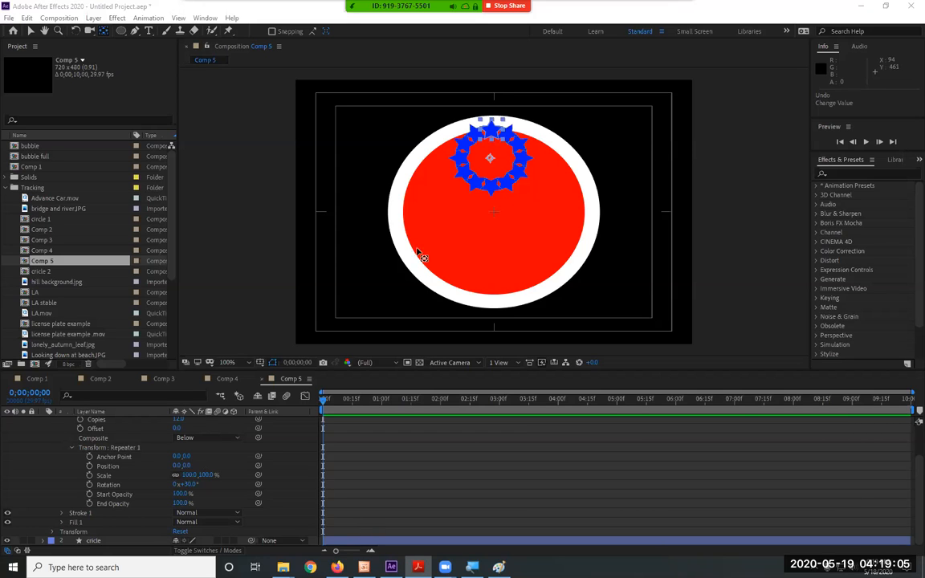
Fine-tune the anchor point to the star ring's centre and move Shape Layer 1 to the middle of the circle at 360, 240.
mouse_move(491, 157)
left_mouse_down()
mouse_move(496, 215)
mouse_move(492, 158)
left_mouse_up()
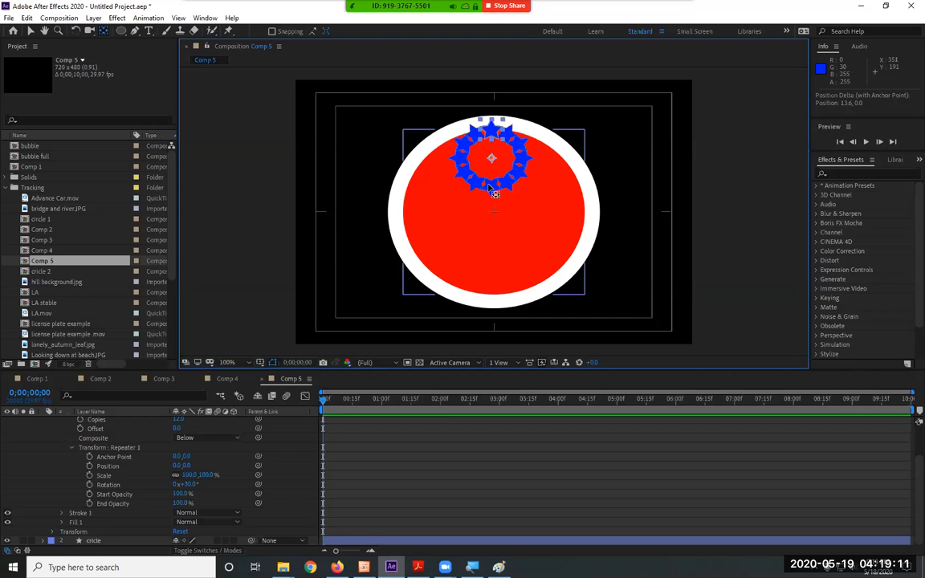
key("v")
left_click_drag(502, 185, 499, 228)
key("ctrl+z")
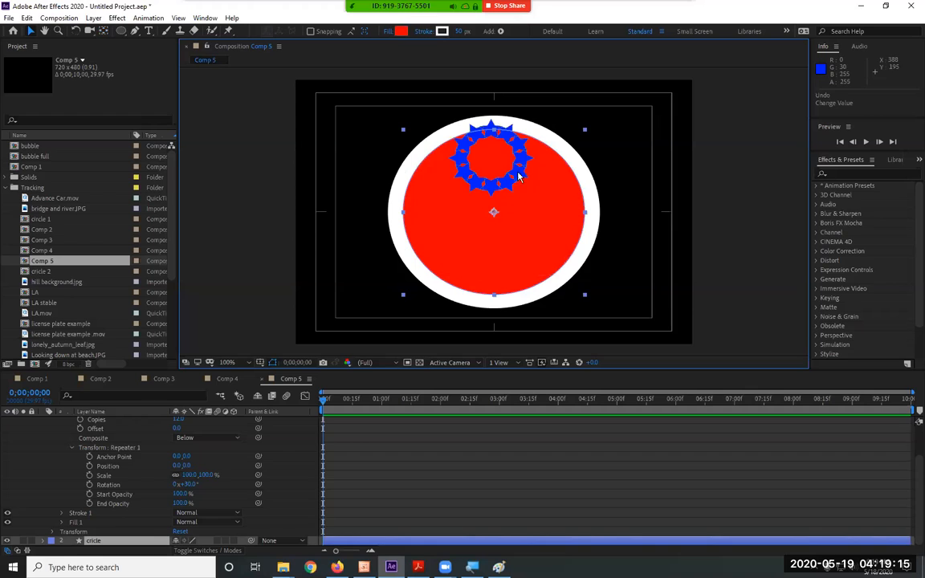
scroll(116, 447, "up", 3)
left_click(111, 422)
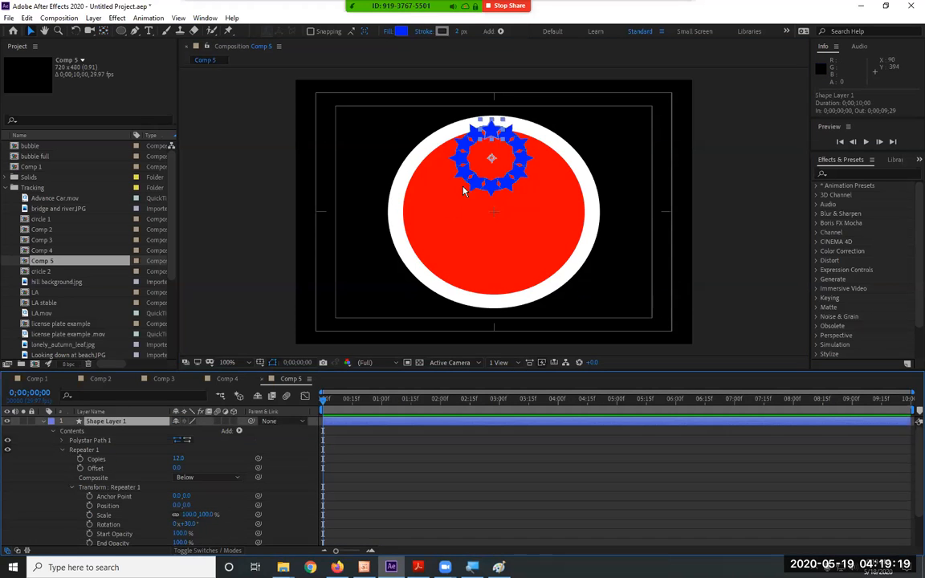
left_click_drag(494, 128, 495, 185)
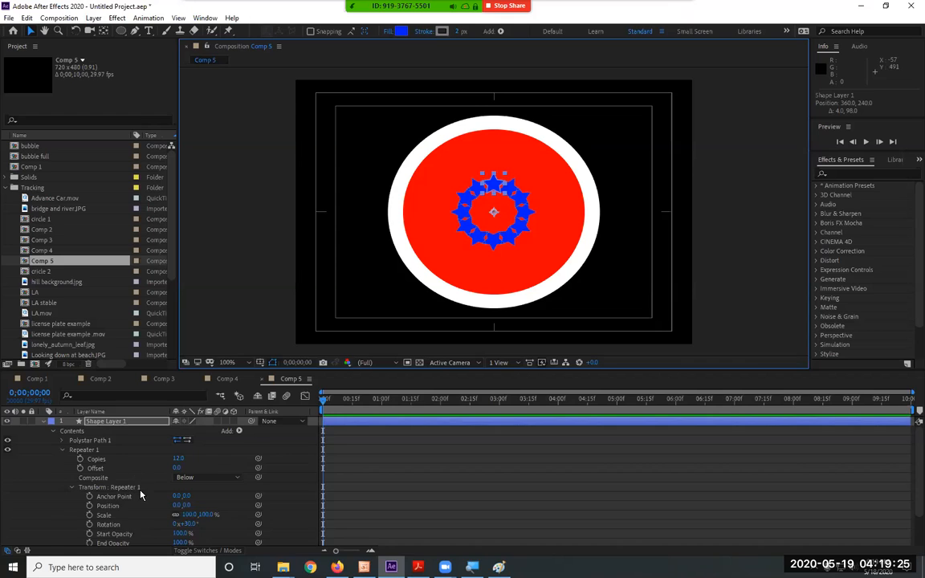
Start keyframing the Rotation of Repeater 1 at 0;00;00;00 with a value of 0°.
scroll(120, 497, "down", 2)
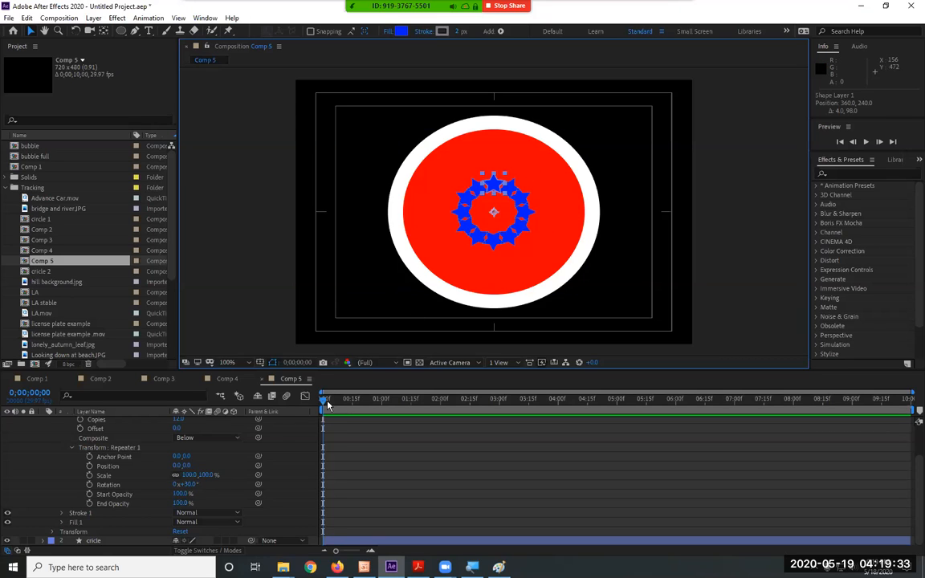
left_click(89, 485)
left_click(188, 485)
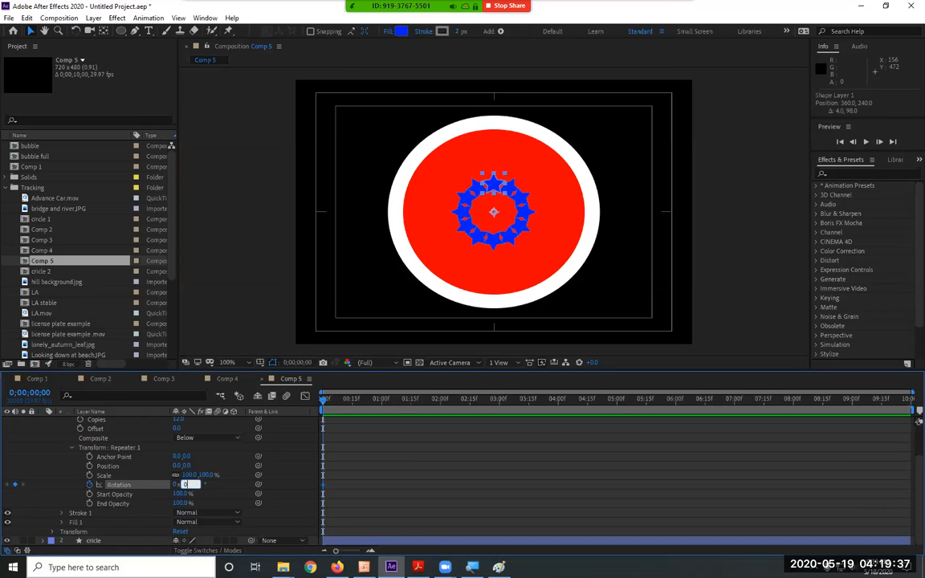
type("0")
key("Return")
Add a second Rotation keyframe for Repeater 1 at 0;00;05;01 with a value of 360/12, giving 30°.
left_click_drag(807, 412, 619, 419)
left_click(190, 485)
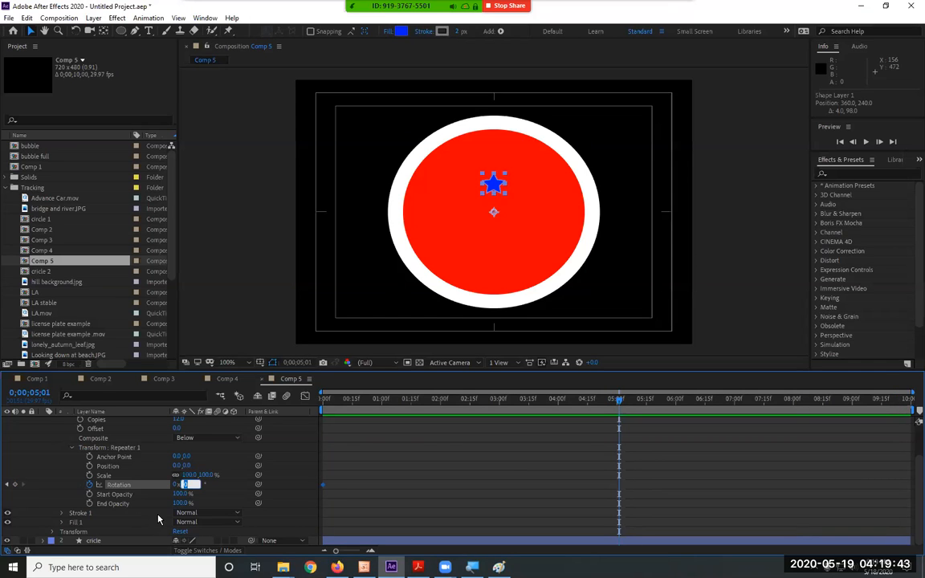
type("3")
type("60/12")
key("Return")
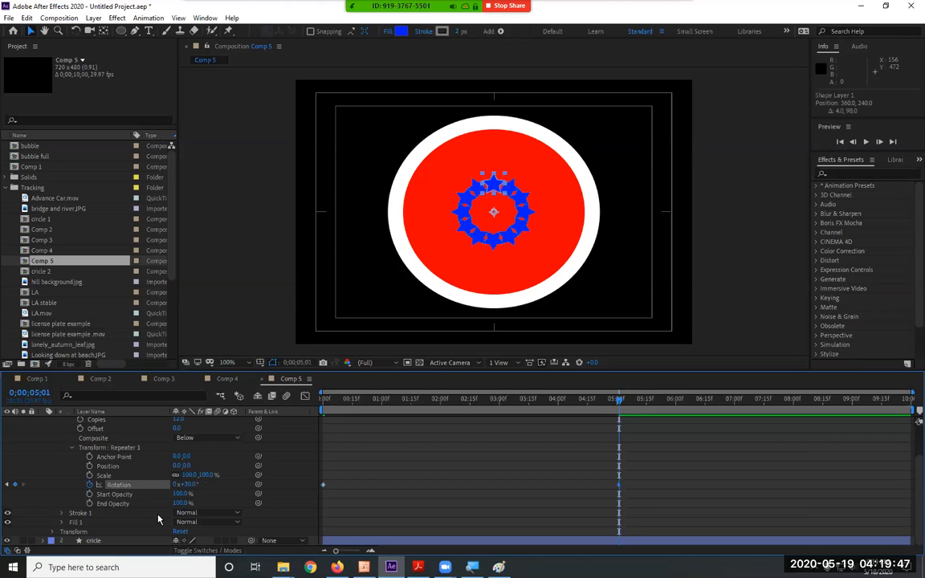
Preview the repeater rotation animation in Comp 5 and stop playback after the second keyframe.
key("space")
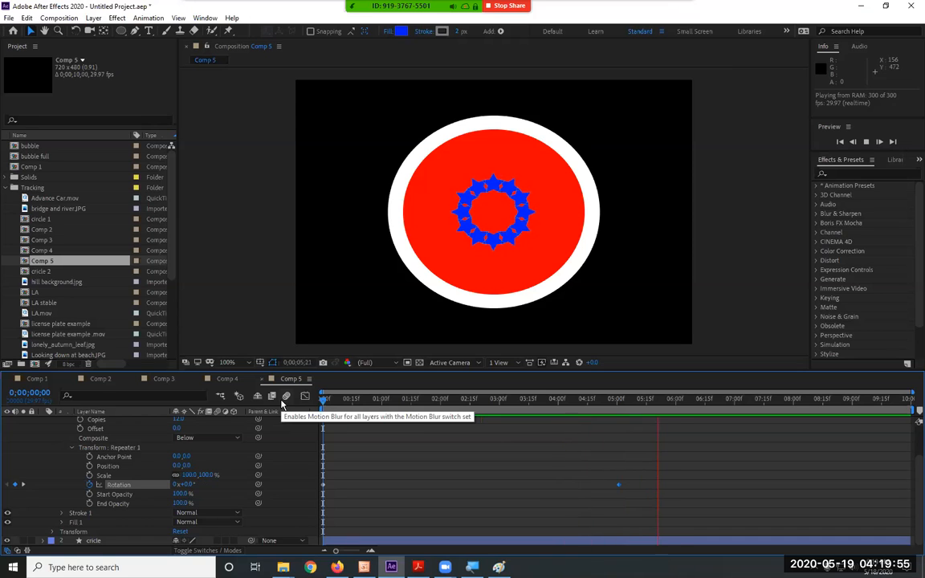
key("space")
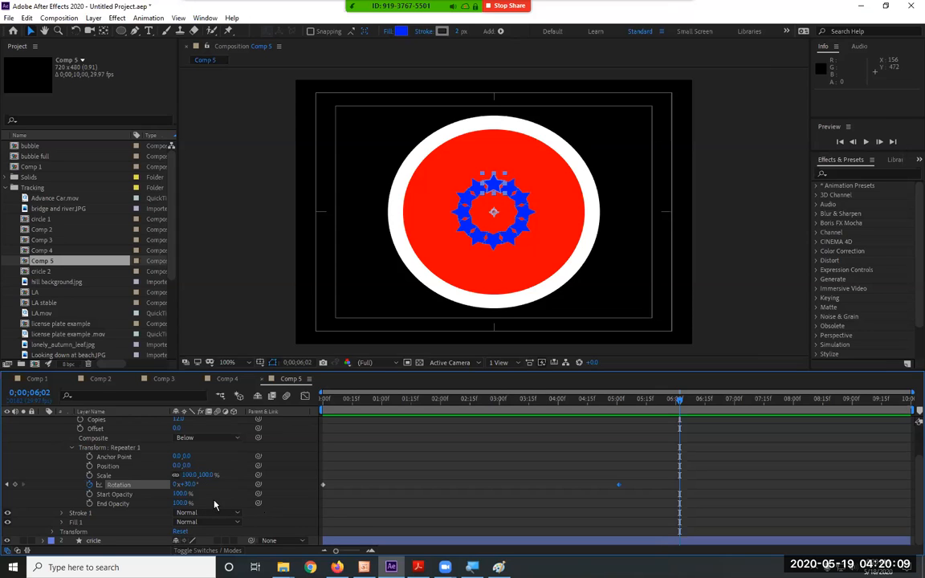
scroll(218, 502, "up", 1)
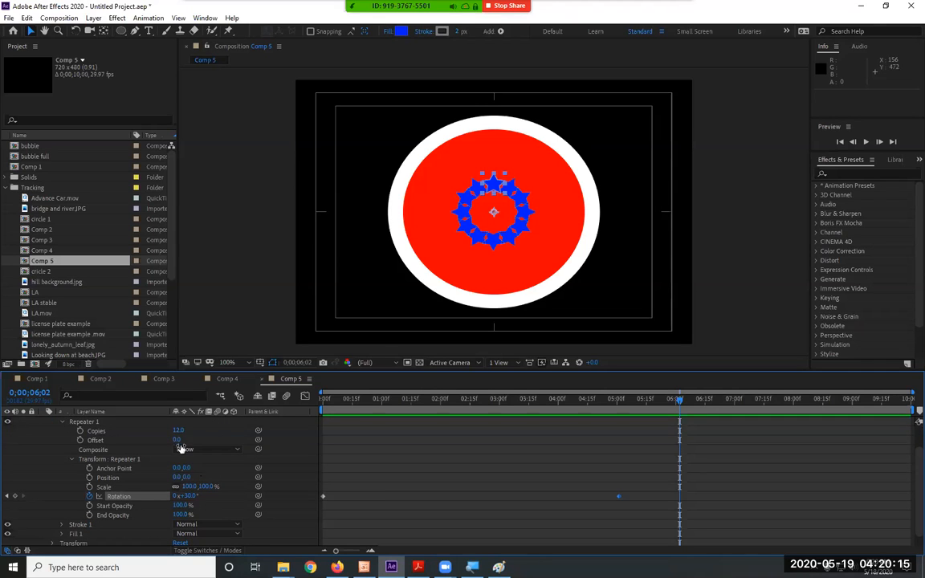
Try a higher Offset for Repeater 1 and undo the change.
left_click_drag(177, 440, 208, 435)
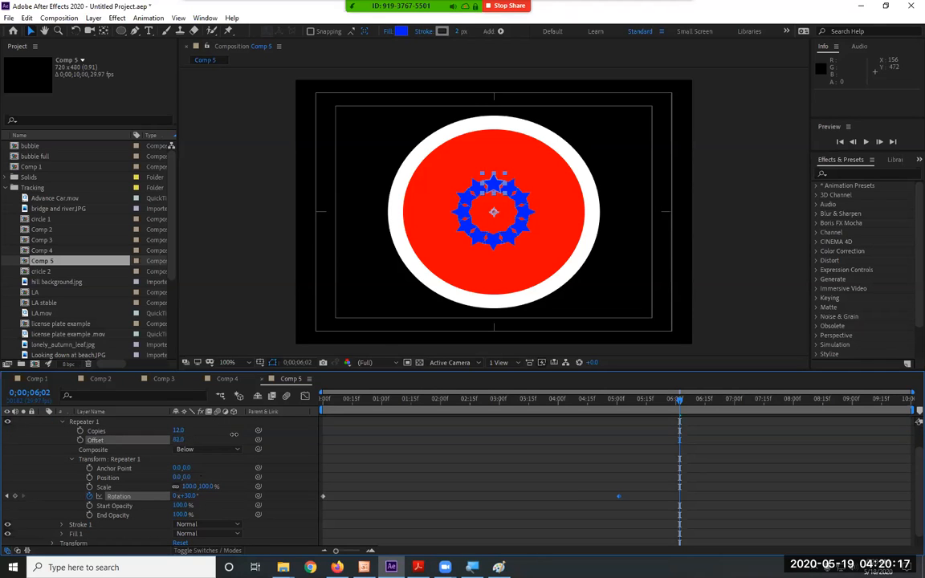
key("ctrl+z")
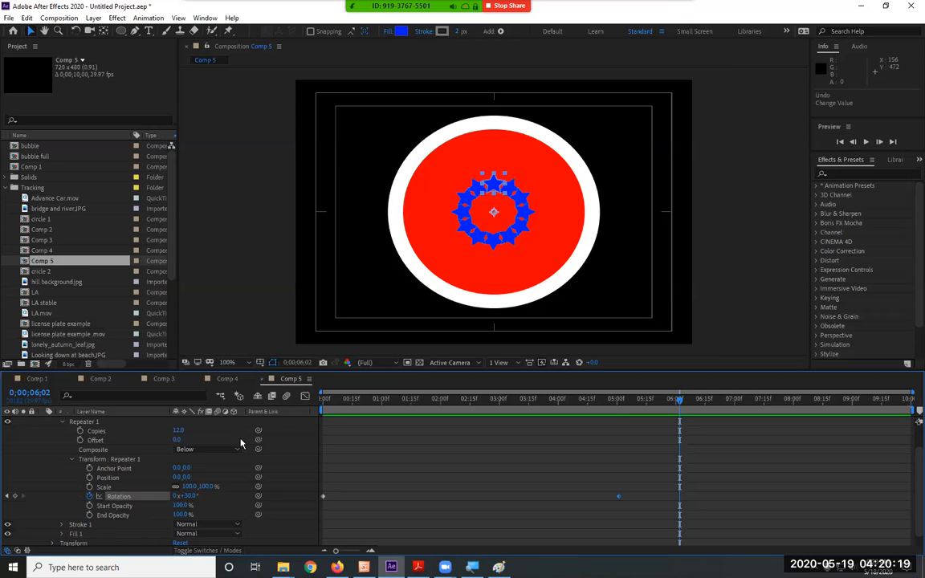
Enlarge the star ring by setting Shape Layer 1's Scale to 35% and turn the layer to a Rotation of 91°.
scroll(213, 514, "down", 1)
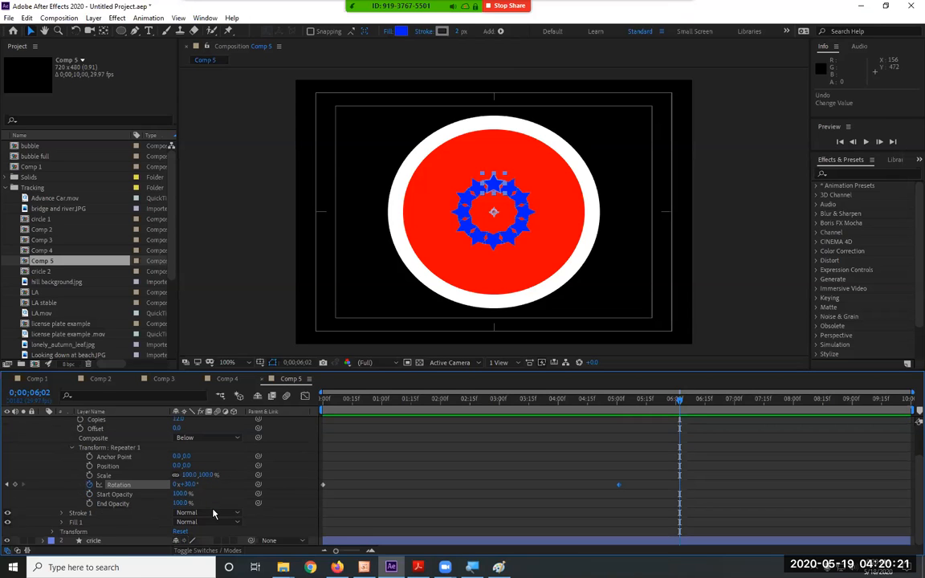
scroll(99, 523, "up", 3)
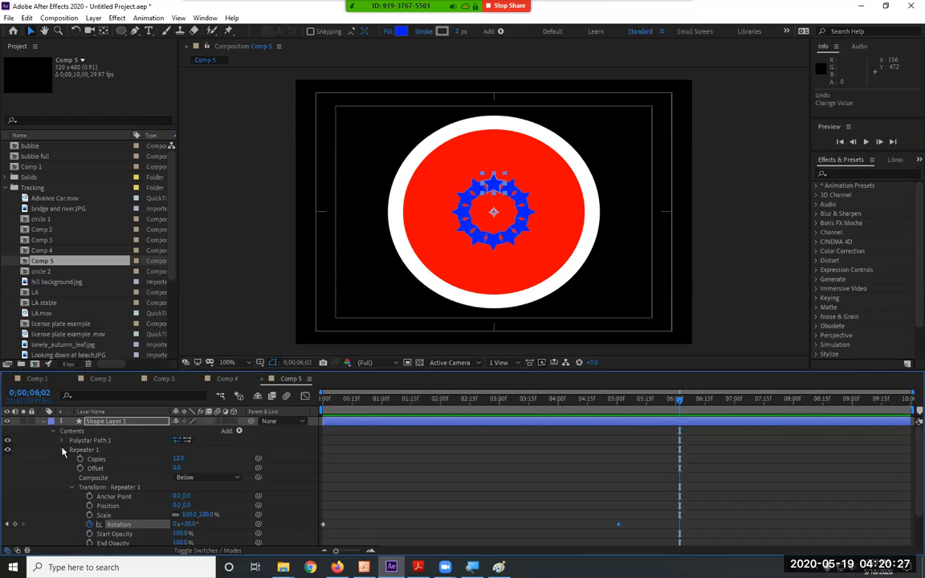
left_click(63, 450)
left_click(53, 477)
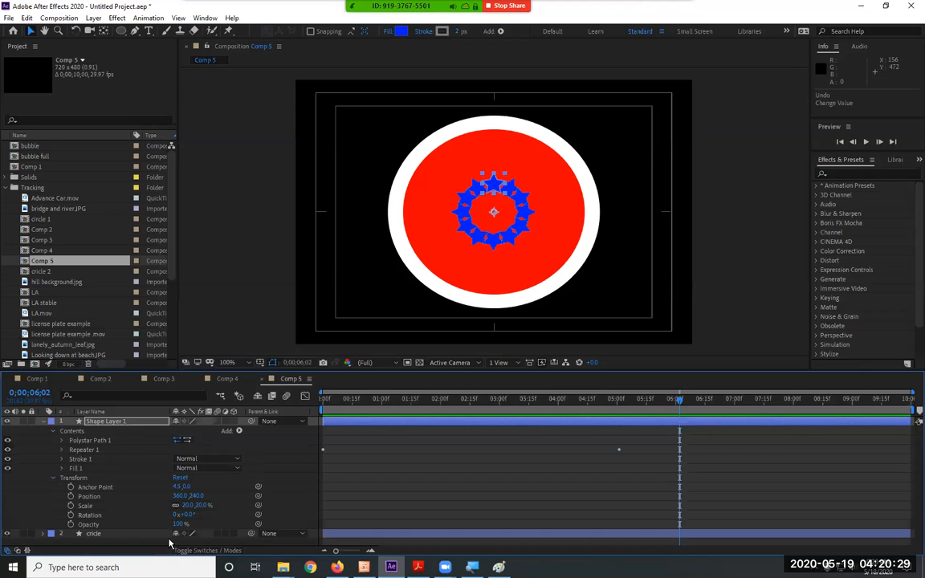
mouse_move(195, 505)
left_mouse_down()
mouse_move(220, 504)
mouse_move(202, 515)
mouse_move(231, 512)
mouse_move(185, 505)
mouse_move(241, 506)
mouse_move(190, 508)
mouse_move(211, 512)
left_mouse_up()
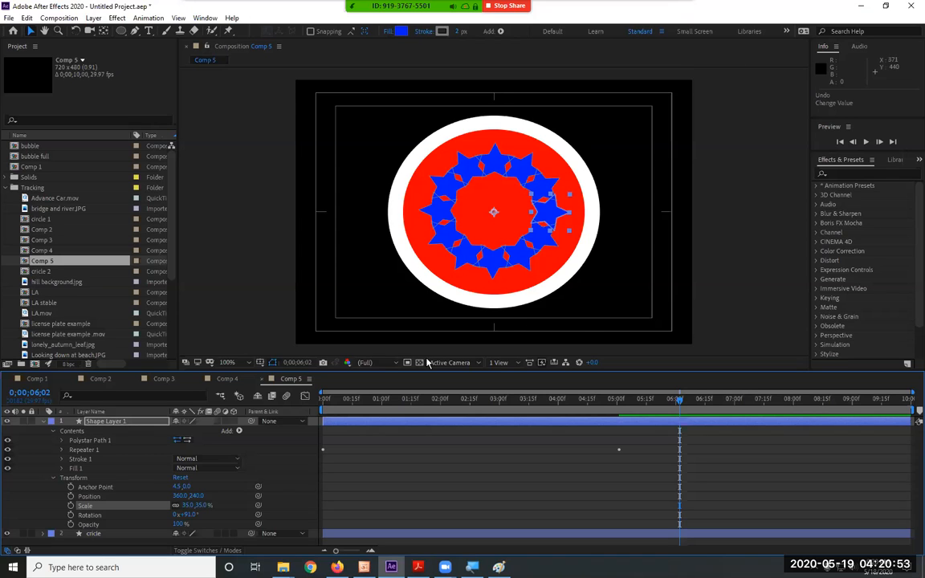
left_click(44, 422)
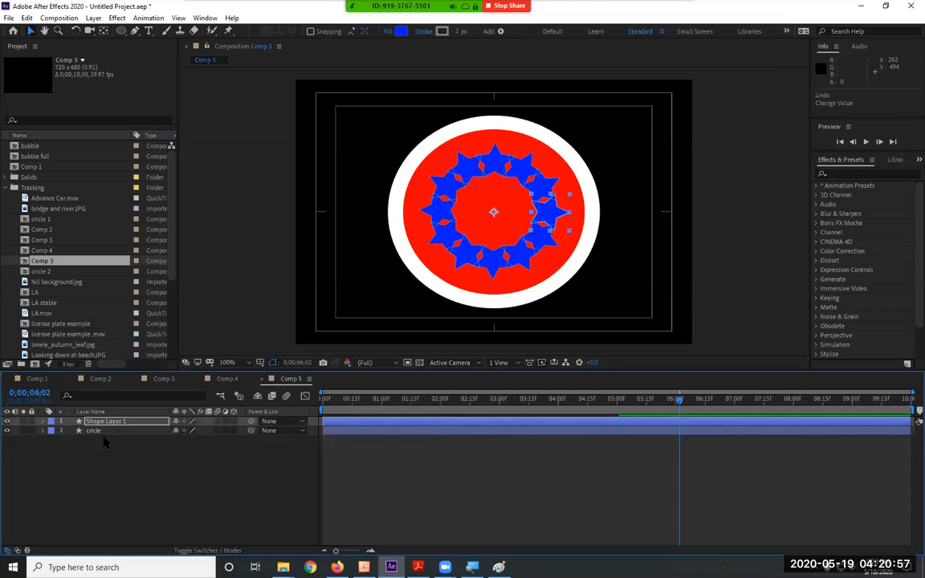
Add Trim Paths to the contents of Shape Layer 1 and show its Start, End and Offset properties.
left_click(860, 427)
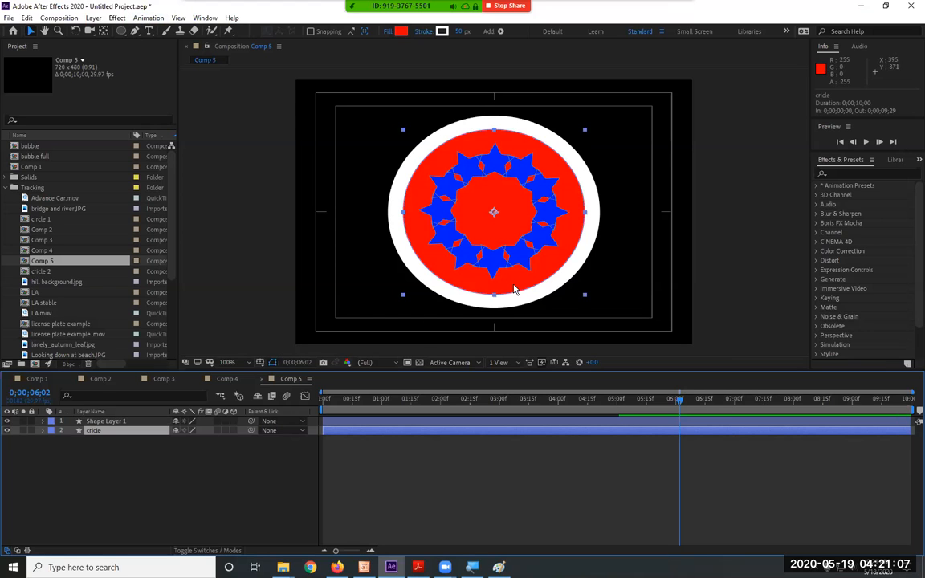
left_click(43, 421)
left_click(239, 431)
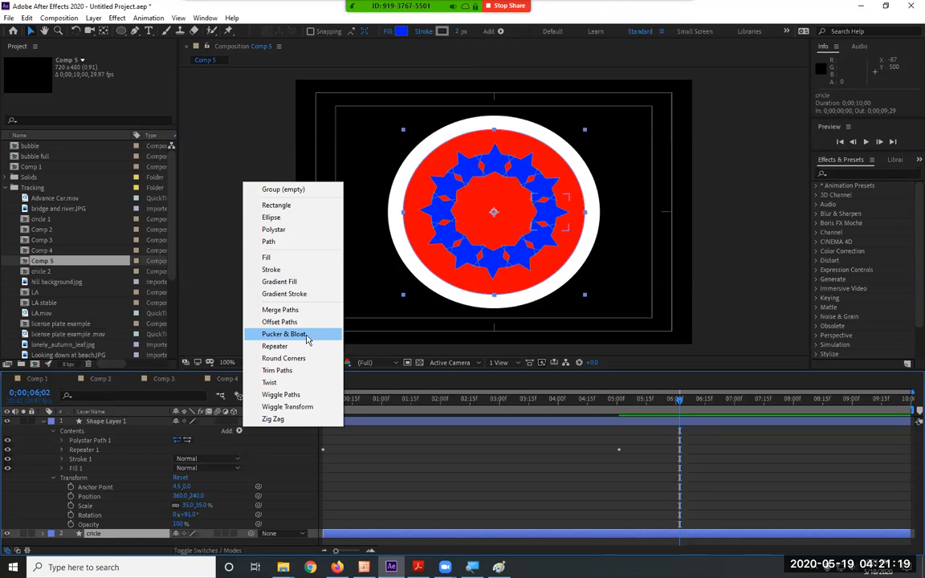
left_click(277, 370)
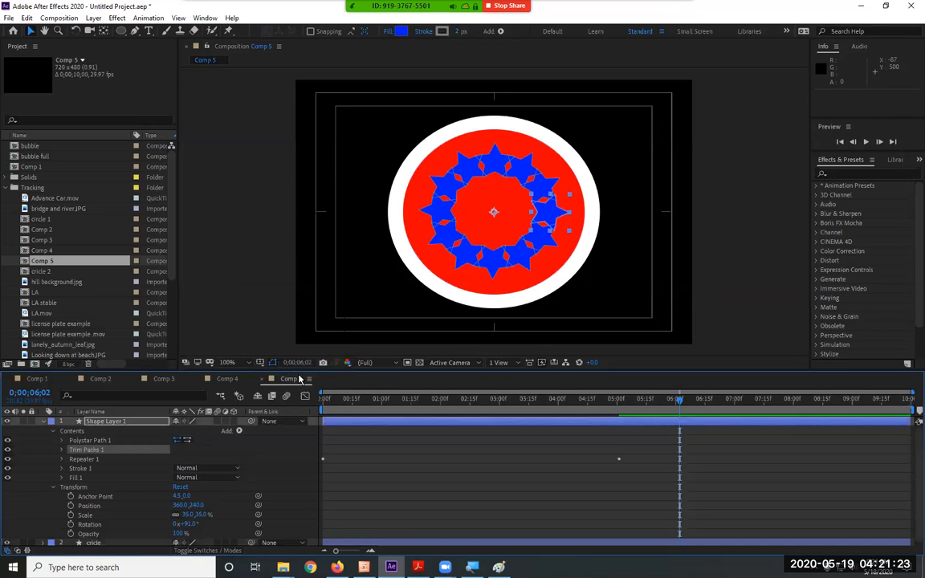
left_click(62, 450)
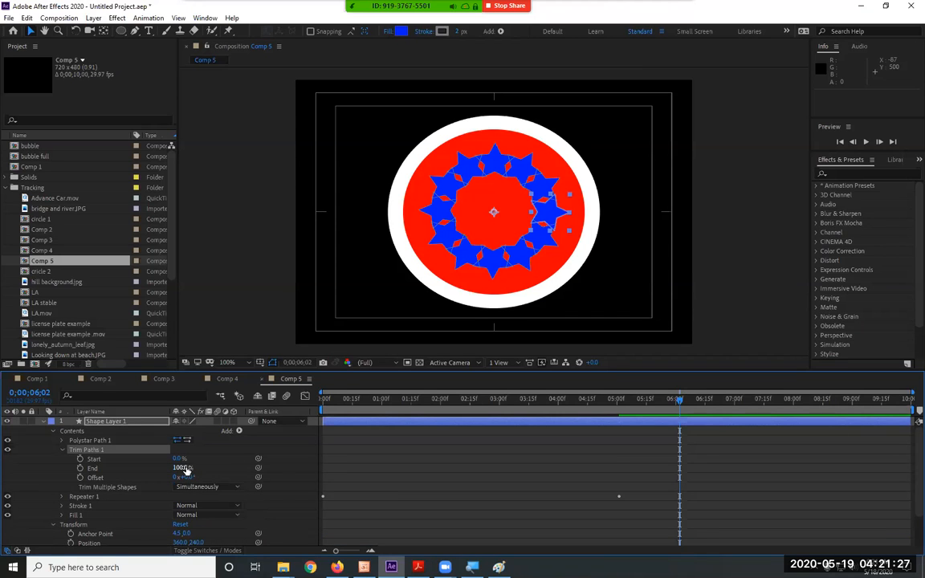
Experiment with the End and Start values of Trim Paths 1 and return them to 100% and 0%.
left_click_drag(181, 467, 223, 466)
left_click_drag(306, 459, 202, 458)
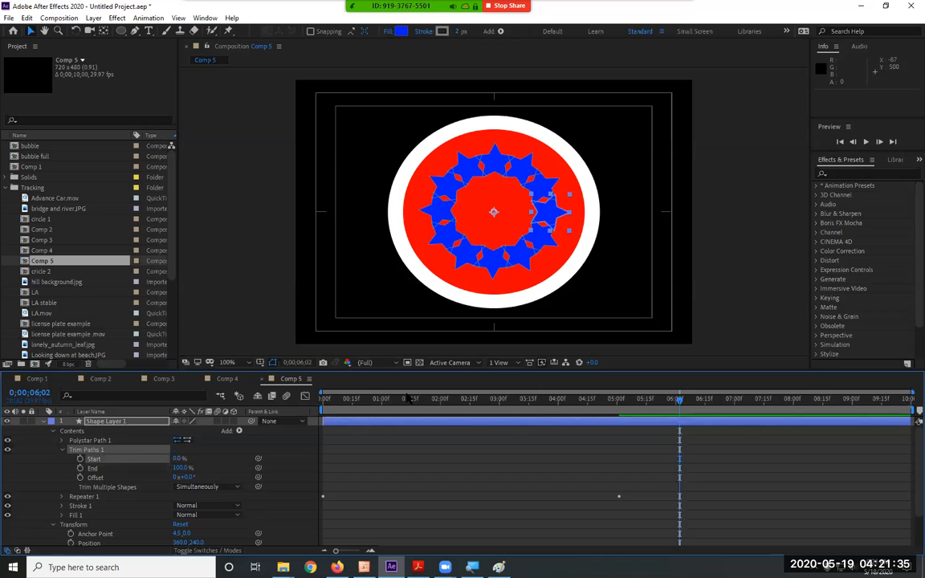
Preview the Comp 5 animation from 0;00;00;00.
key("space")
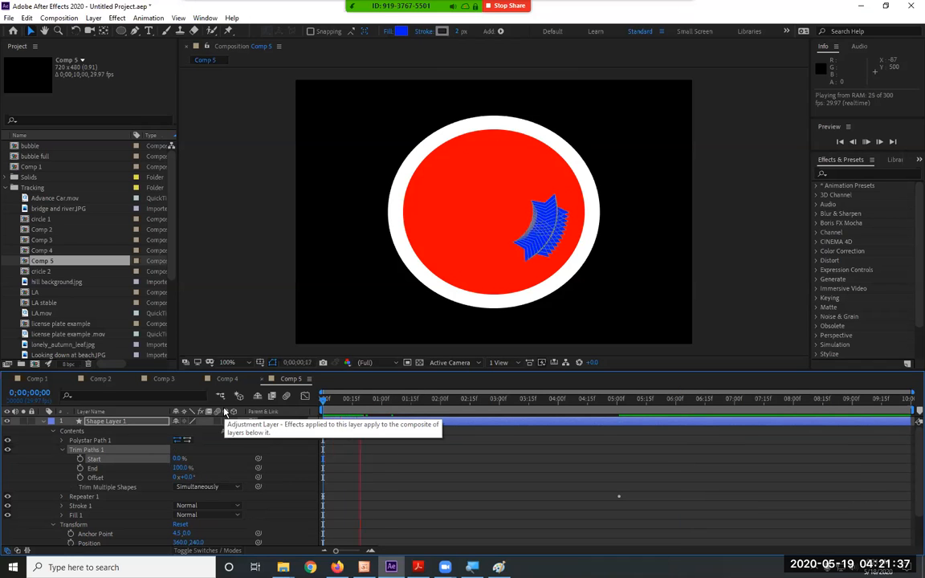